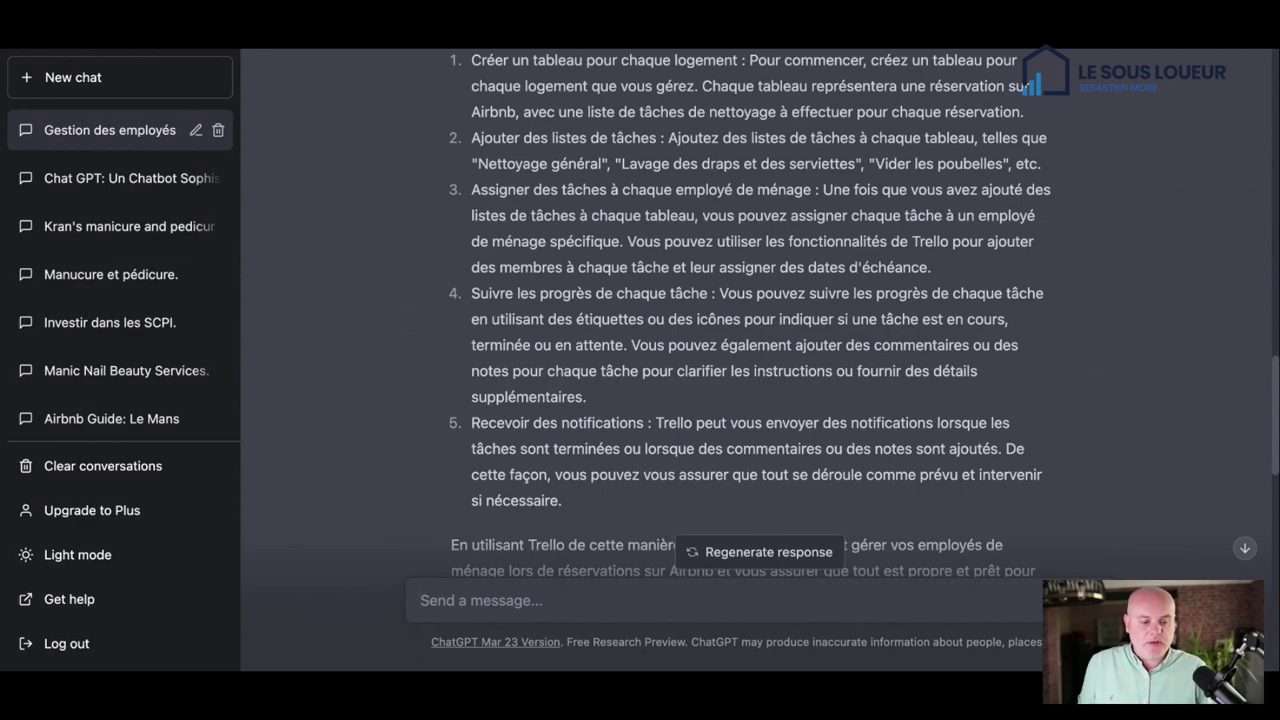
# Step: Read the chat answer's advice on using Trello to manage cleaning staff for Airbnb bookings
pyautogui.scroll(-2, 750, 313)
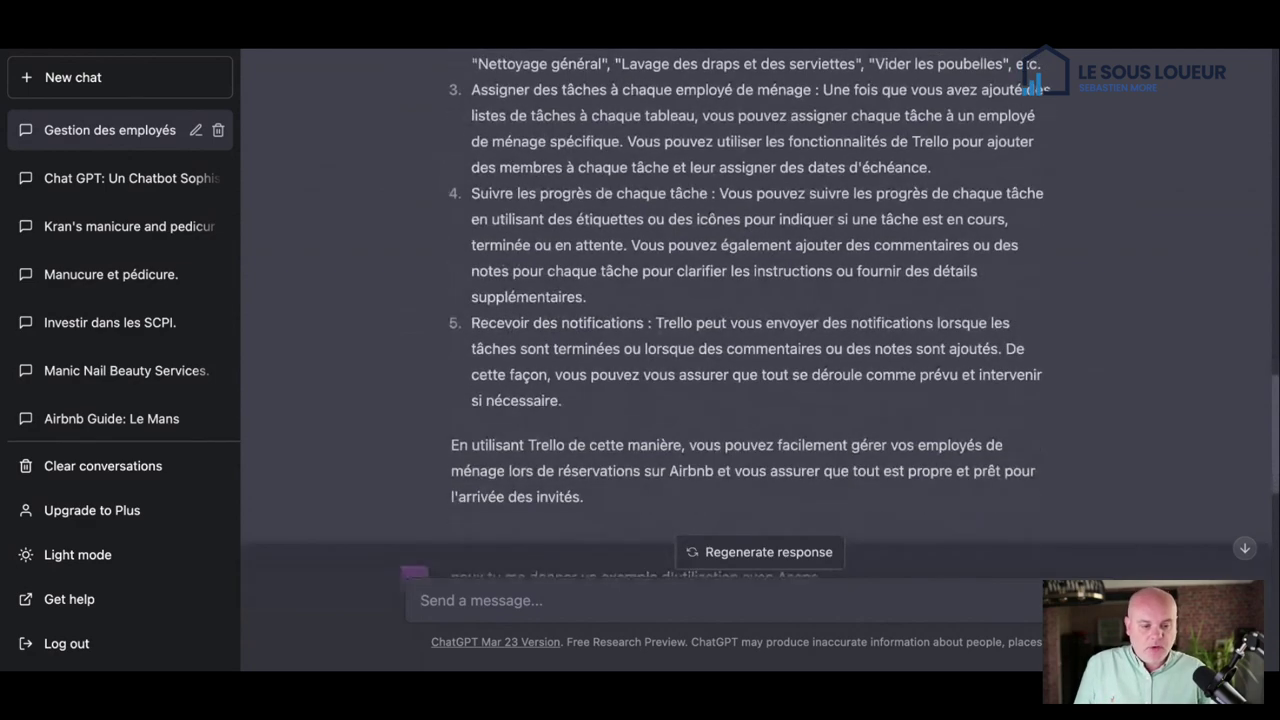
pyautogui.scroll(-1, 750, 300)
pyautogui.scroll(1, 750, 300)
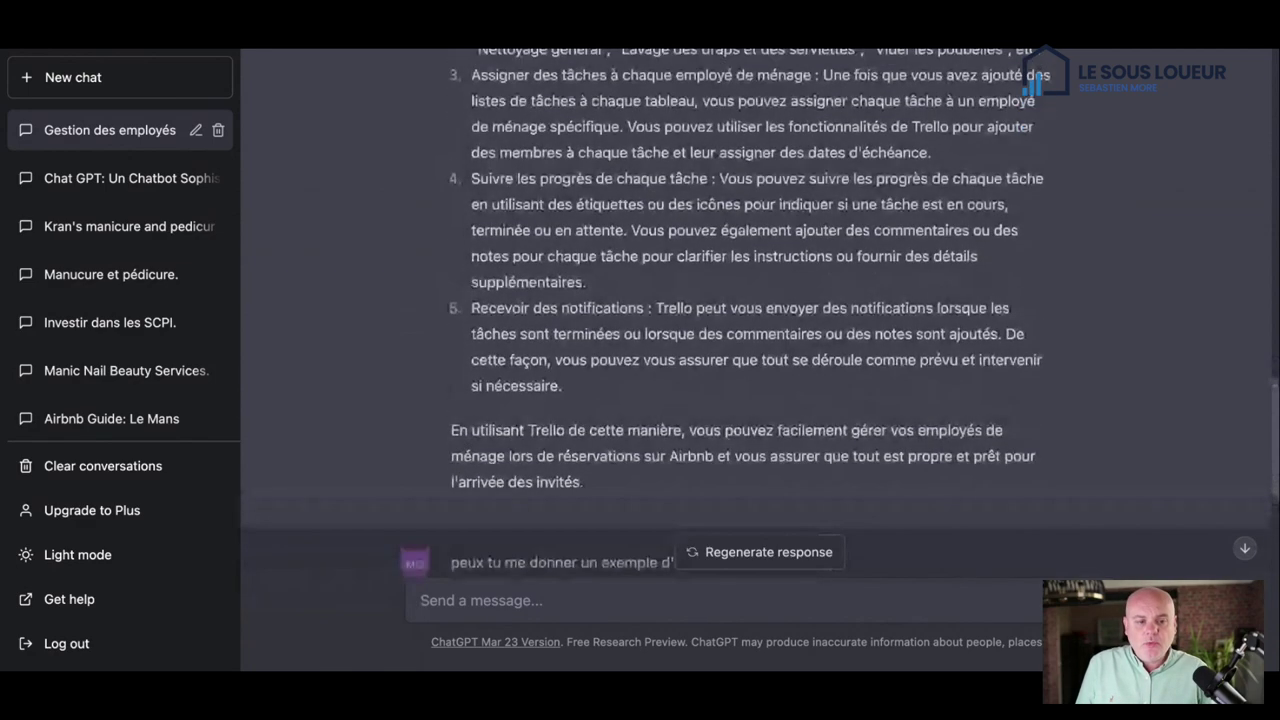
pyautogui.scroll(2, 750, 300)
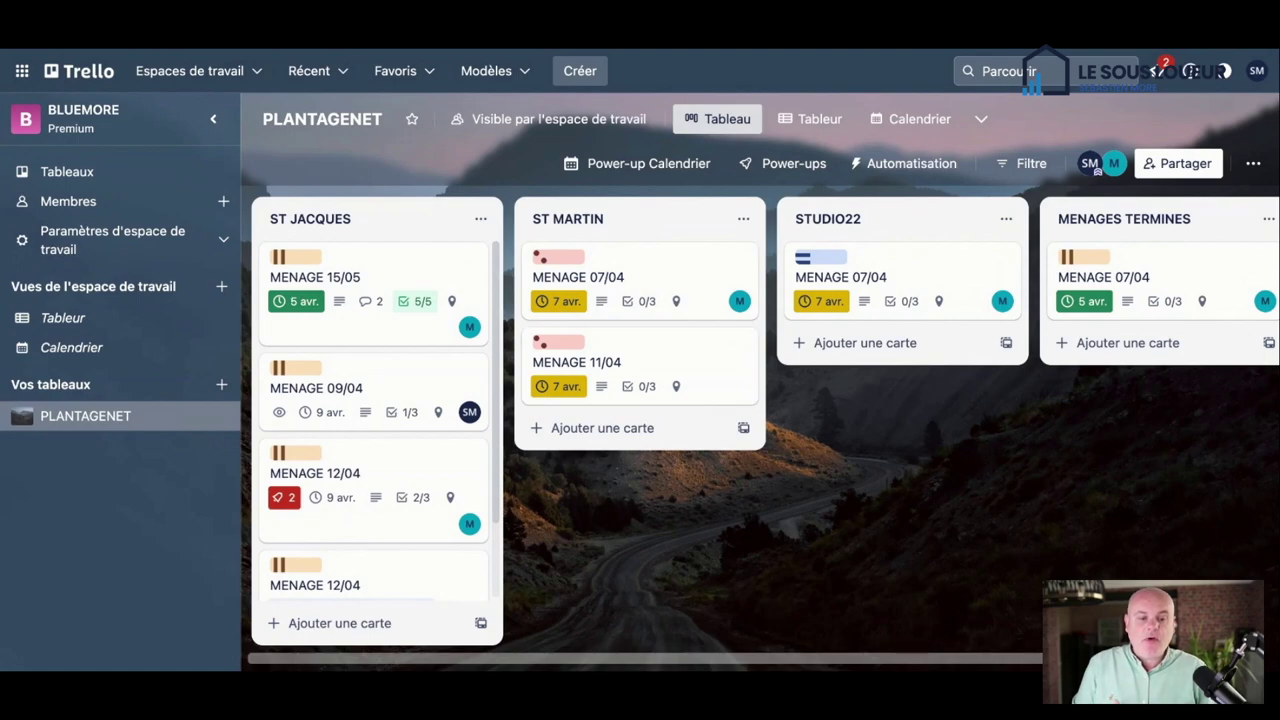
# Step: Open the MENAGE 15/05 card in the ST JACQUES list of the Trello board and remove its assigned member
pyautogui.scroll(-2, 418, 270)
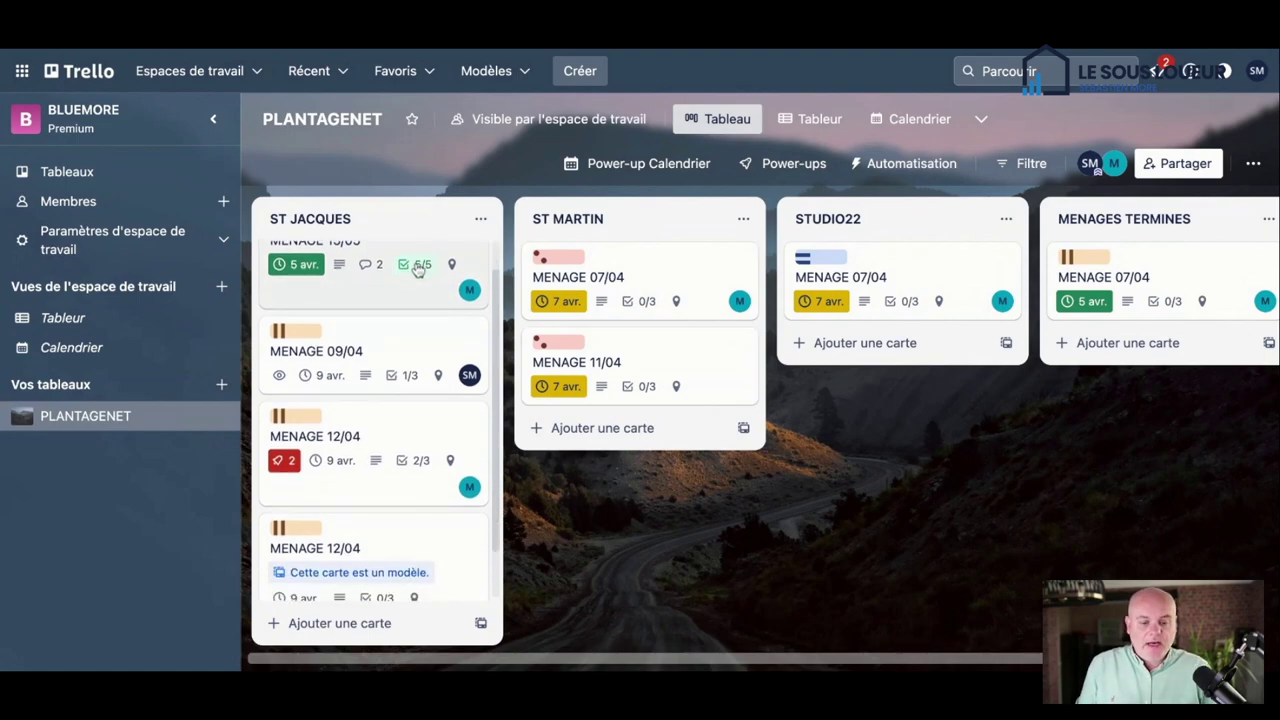
pyautogui.scroll(2, 418, 290)
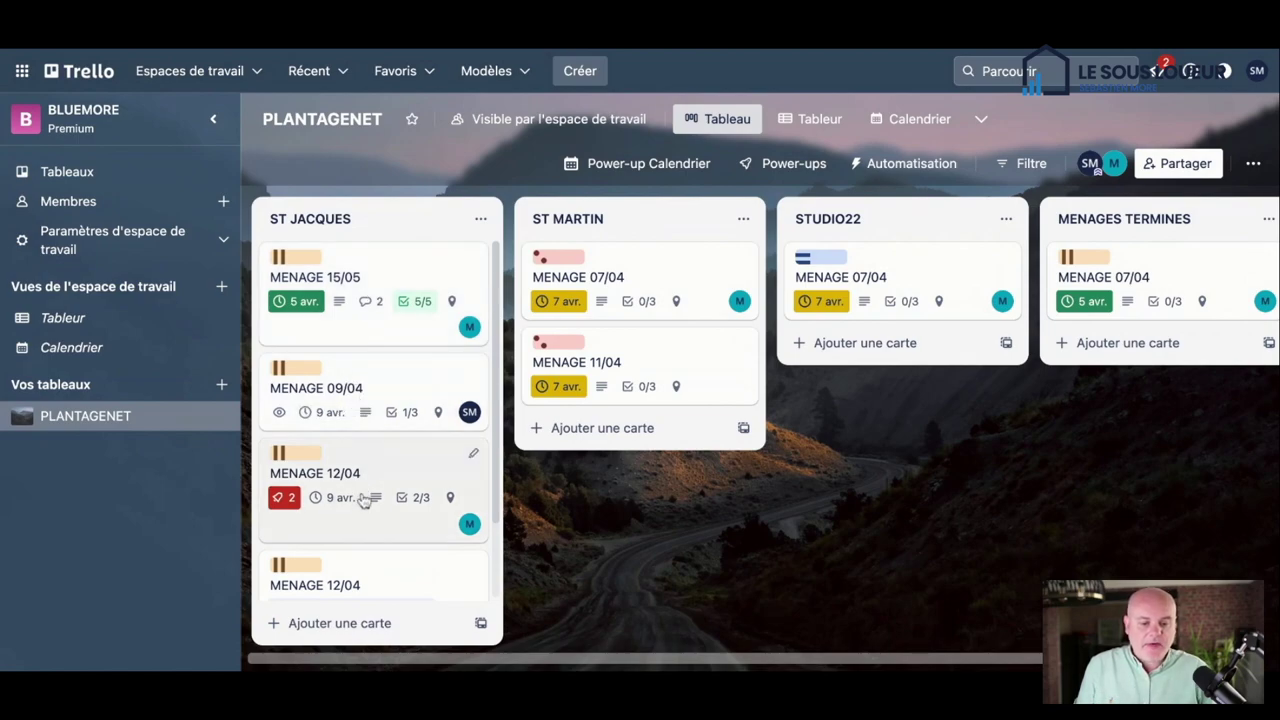
pyautogui.scroll(-2, 357, 586)
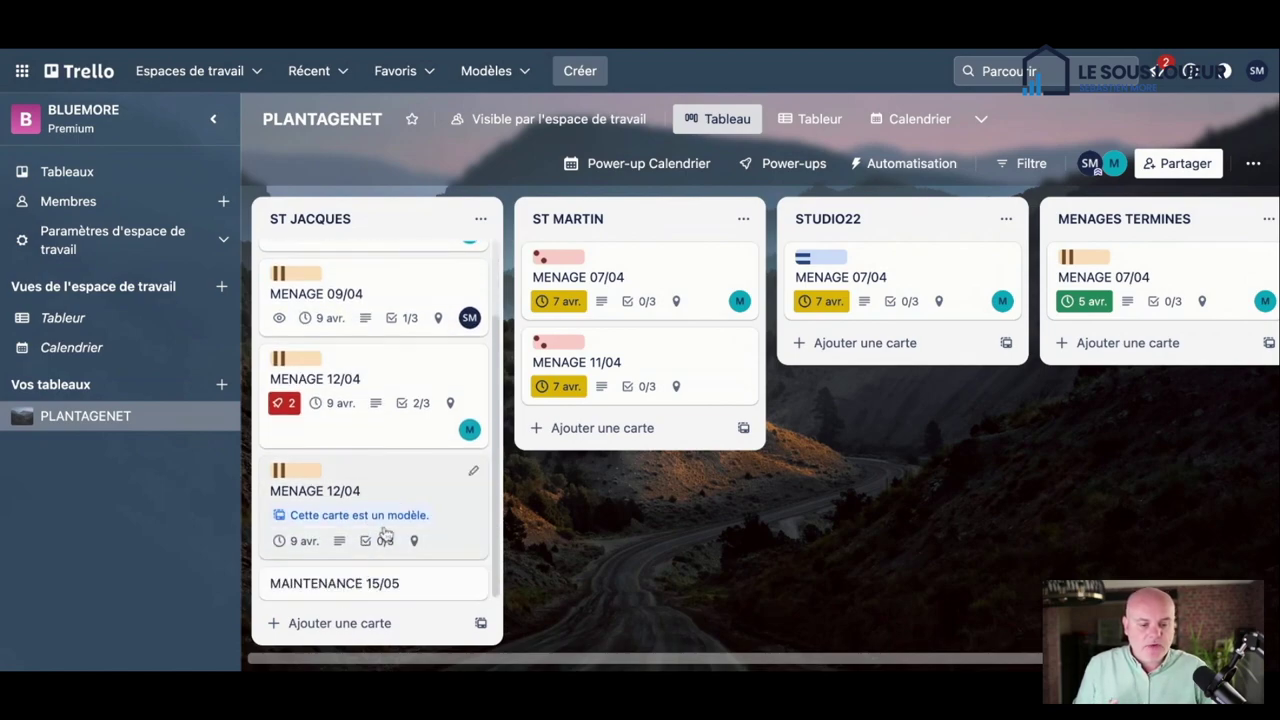
pyautogui.scroll(2, 418, 503)
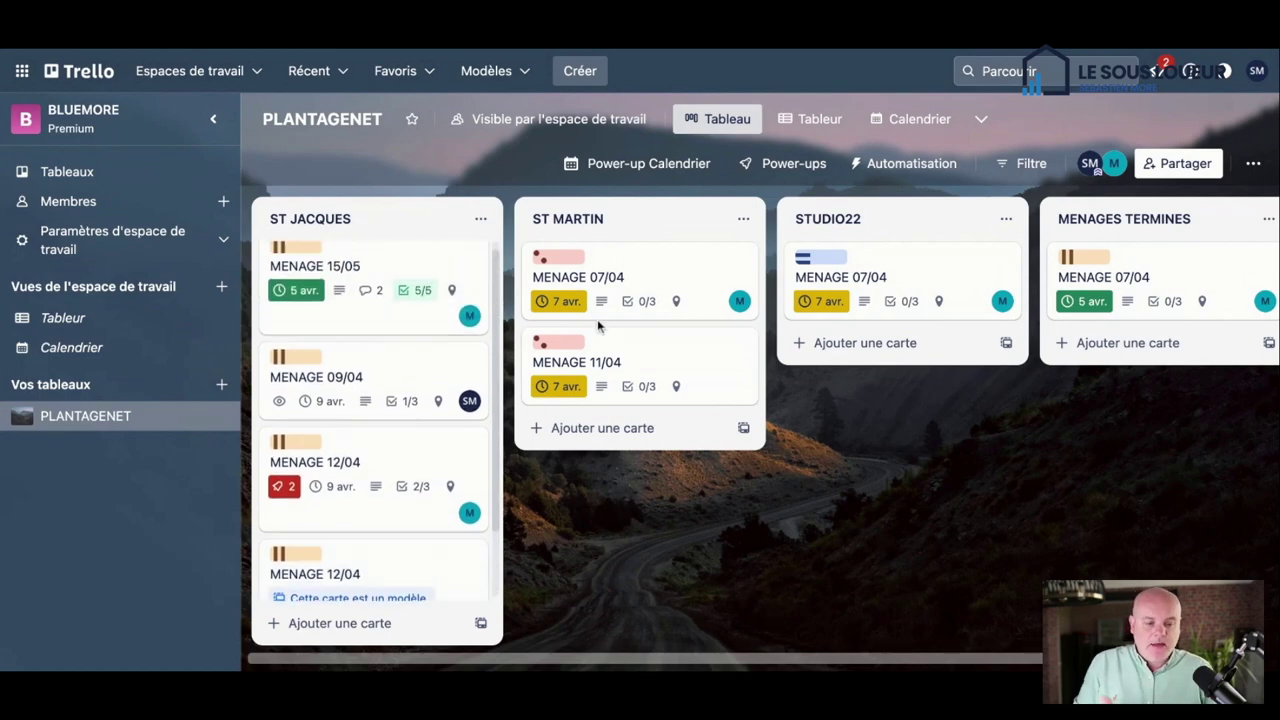
pyautogui.click(476, 297)
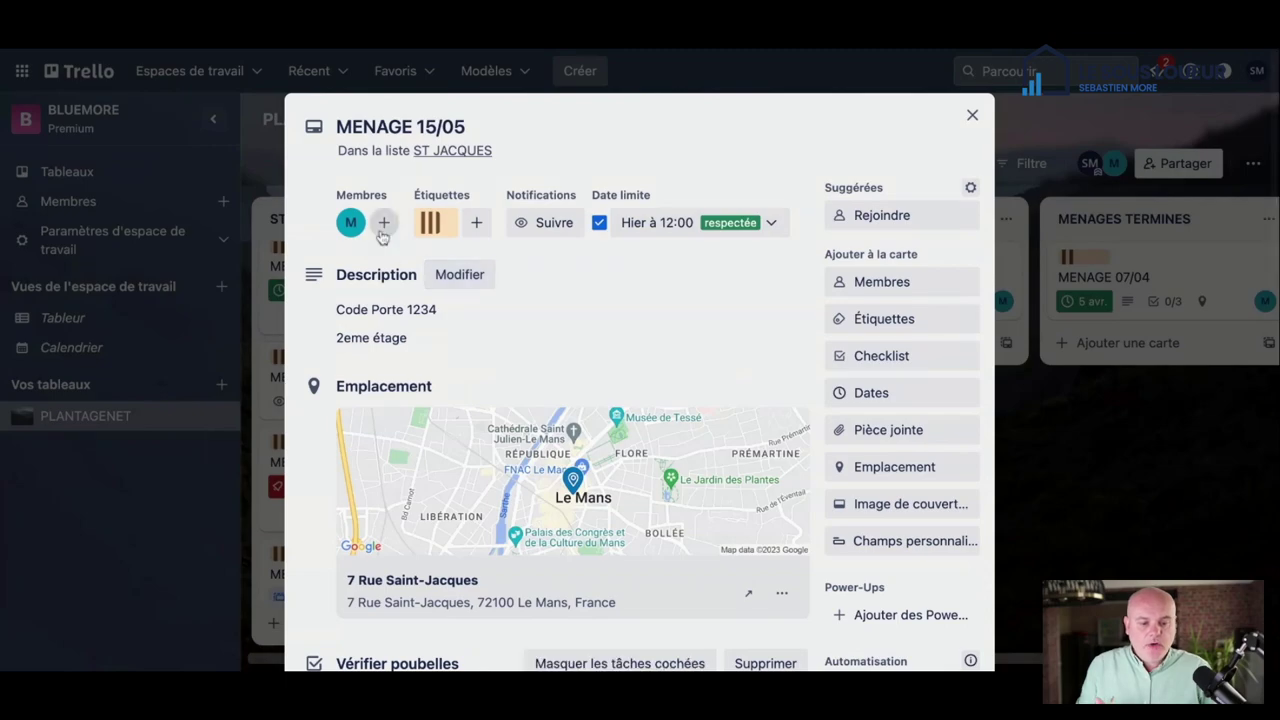
pyautogui.click(352, 223)
pyautogui.click(596, 264)
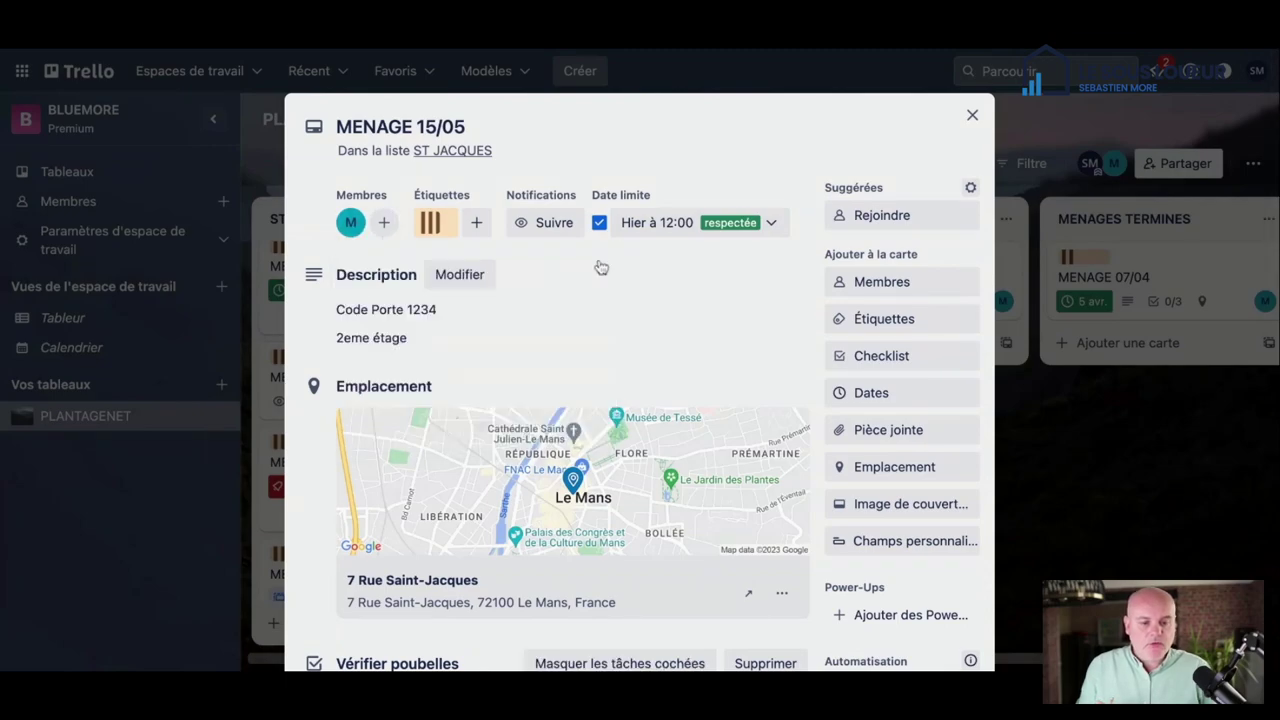
pyautogui.click(384, 222)
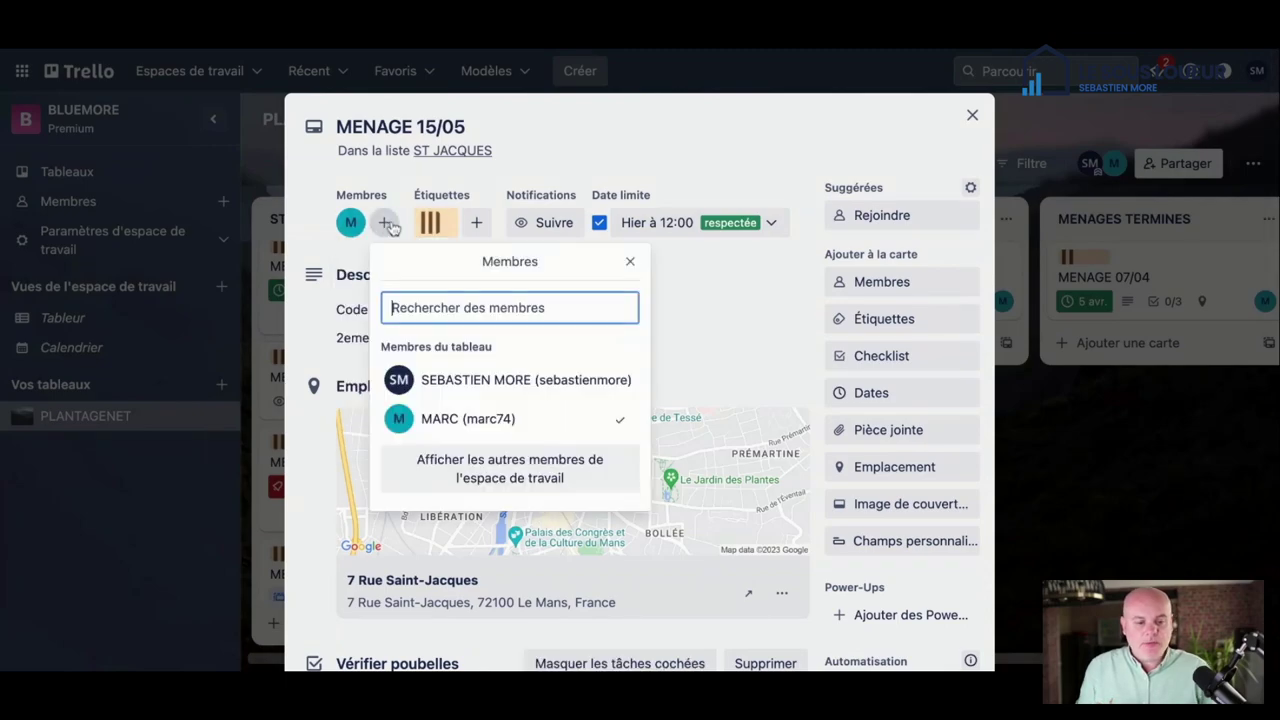
pyautogui.click(466, 420)
pyautogui.click(703, 285)
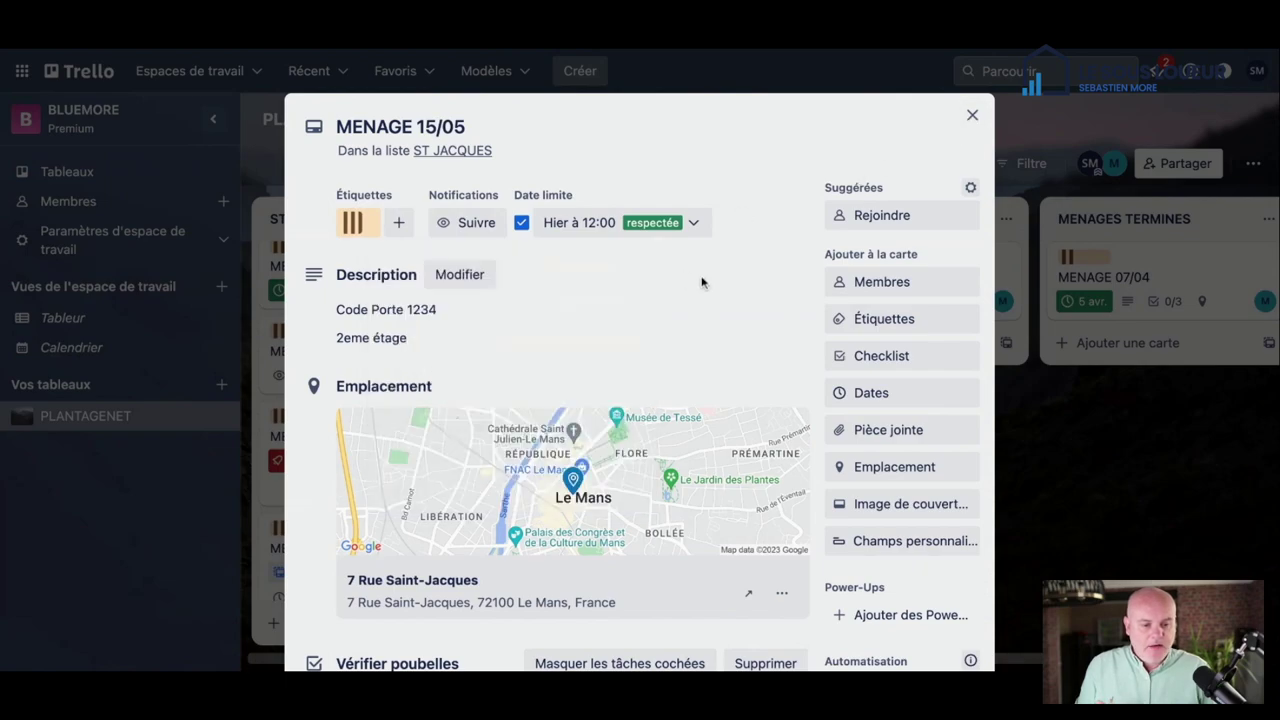
# Step: Check the MENAGE 15/05 card's due date in the April 2023 calendar
pyautogui.click(588, 223)
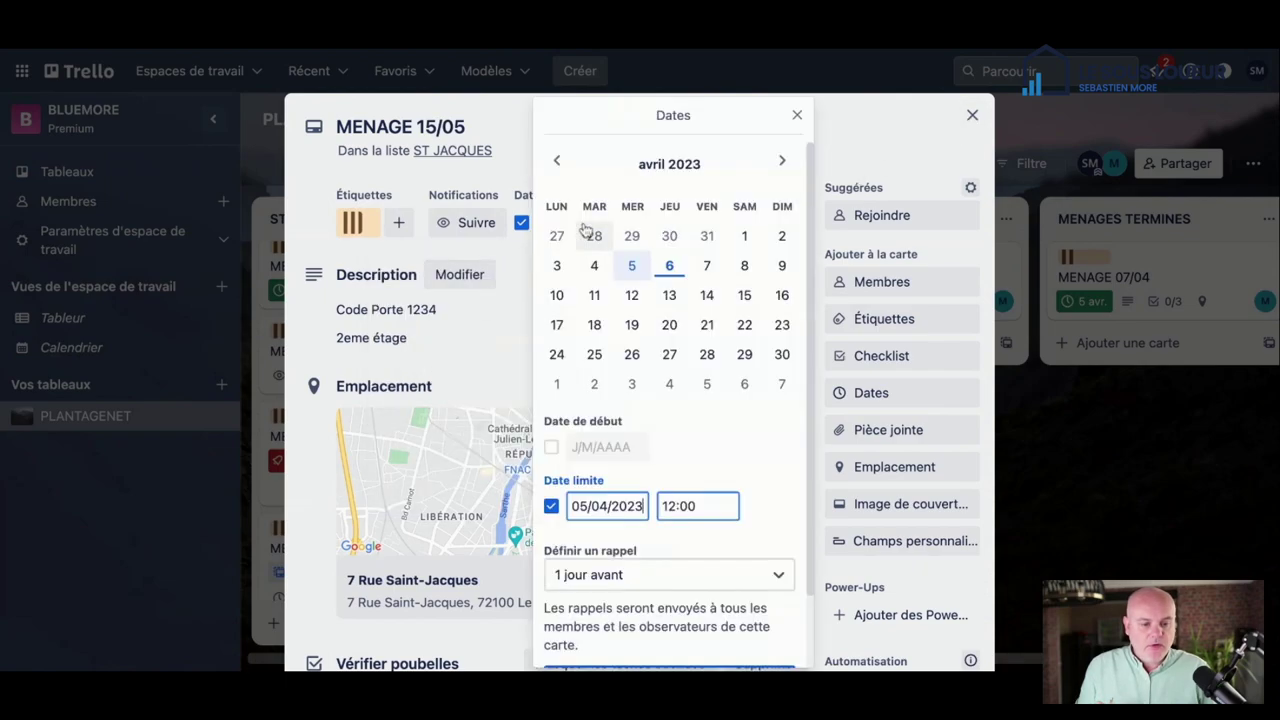
pyautogui.click(633, 265)
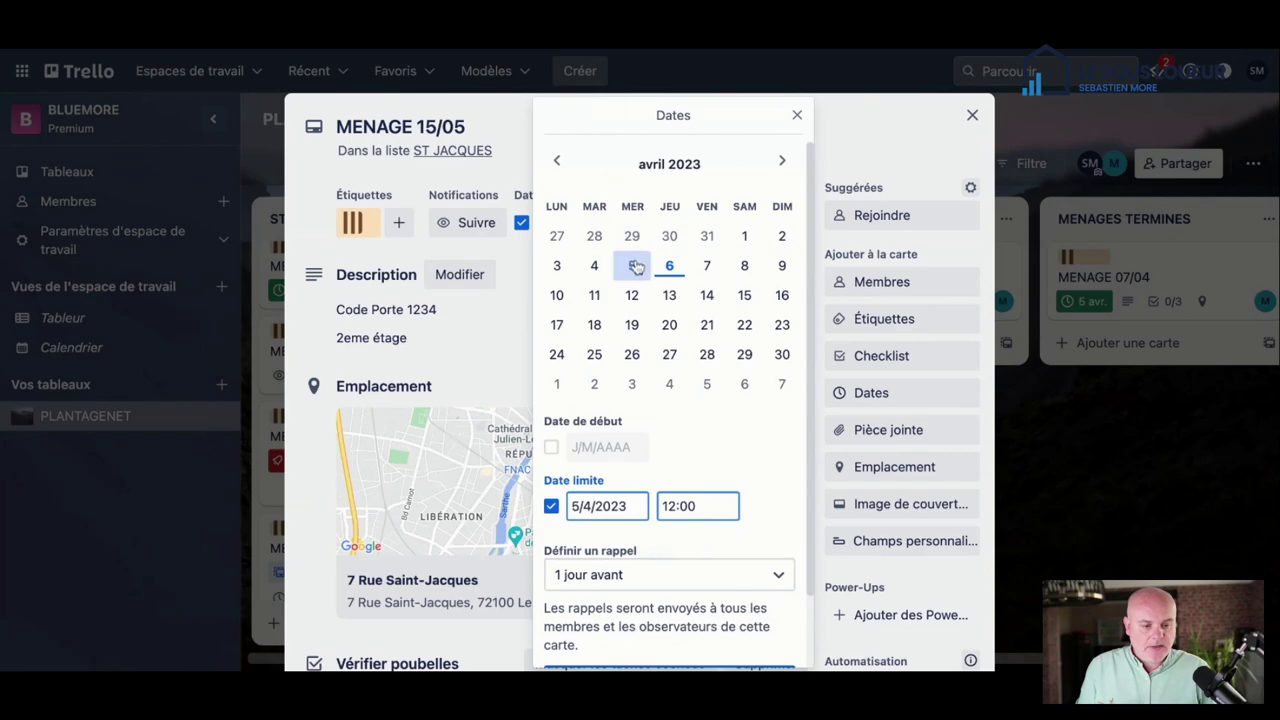
pyautogui.click(797, 116)
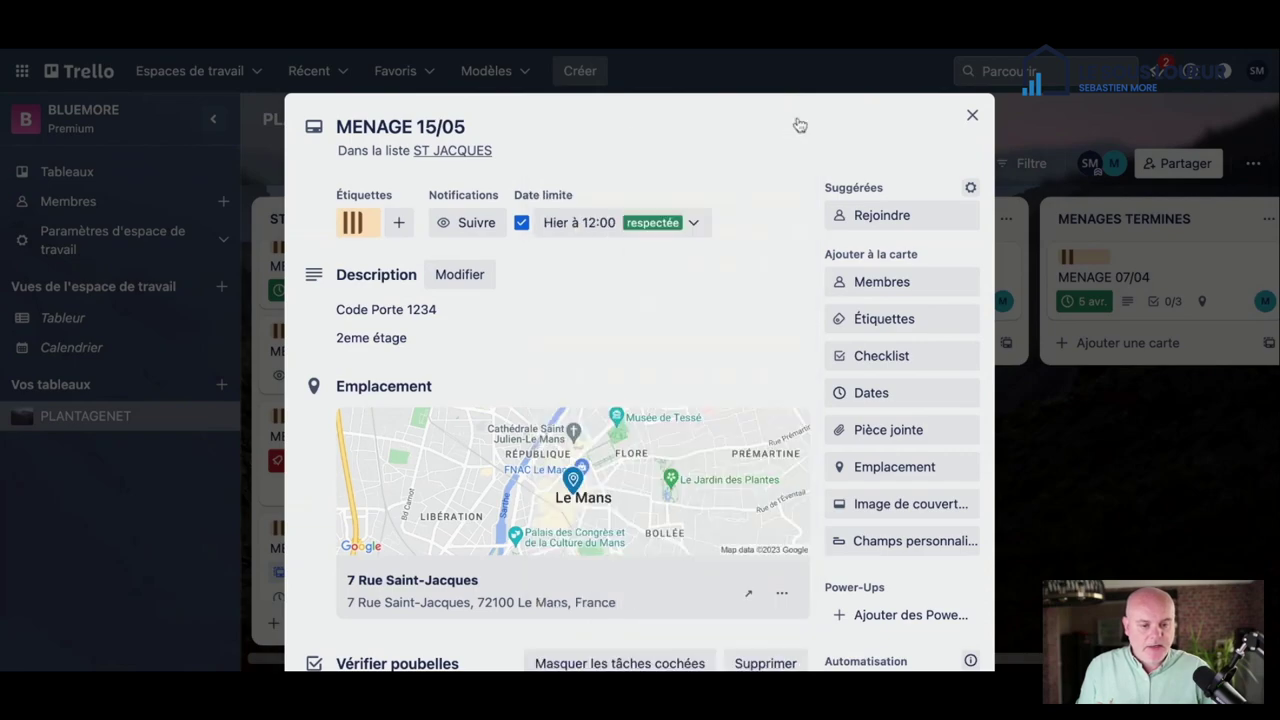
# Step: Rename the open card as MENAGE 05/04 and close it
pyautogui.click(462, 124)
pyautogui.press('BackSpace')
pyautogui.press('BackSpace')
pyautogui.press('BackSpace')
pyautogui.press('BackSpace')
pyautogui.press('BackSpace')
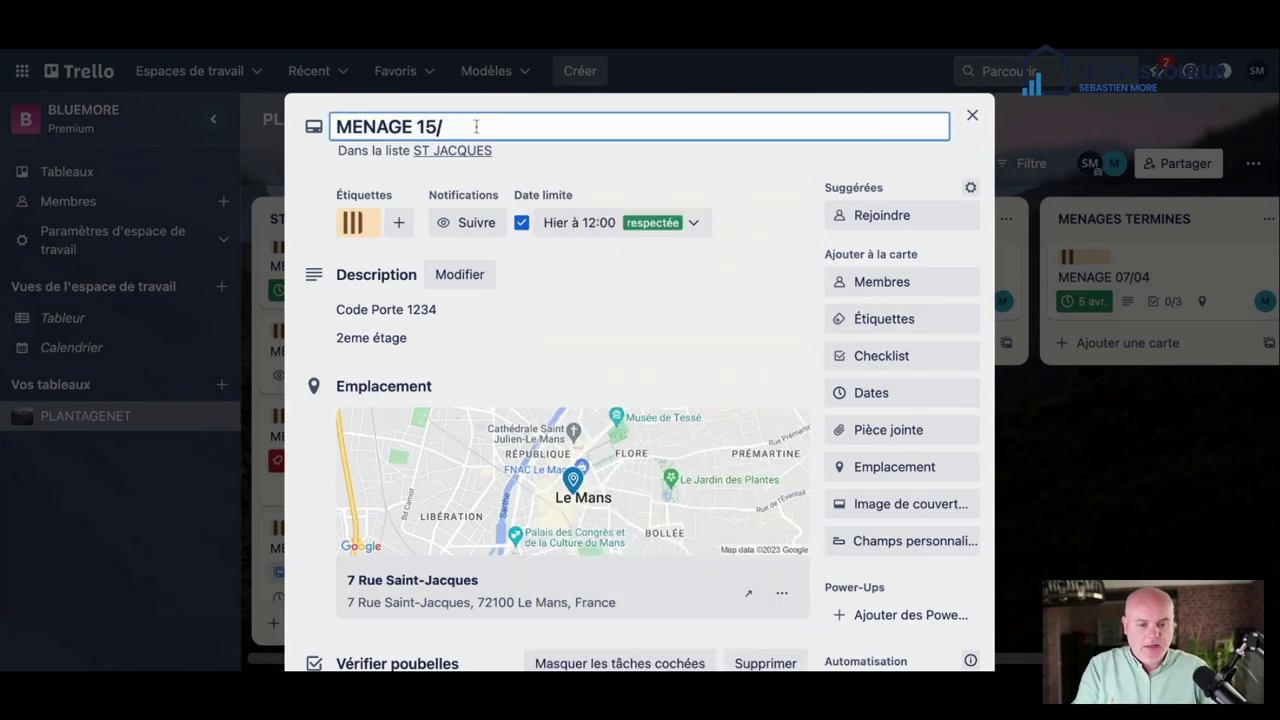
pyautogui.write('05')
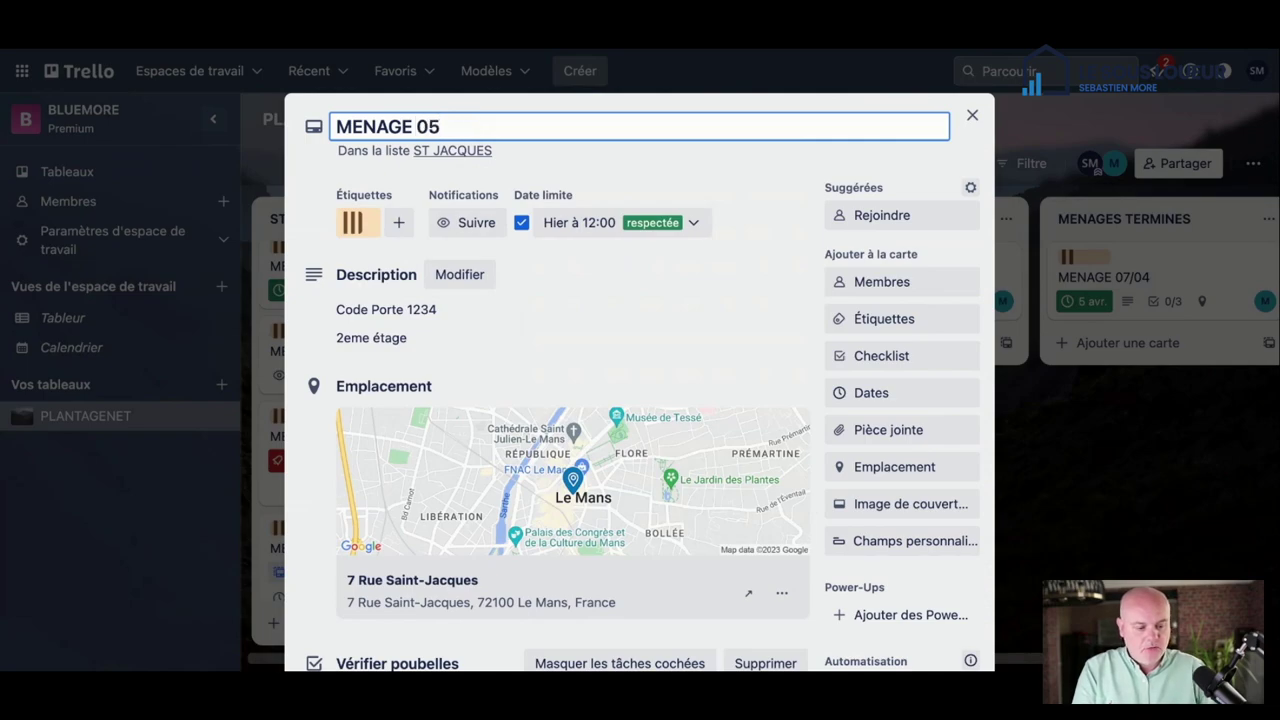
pyautogui.write('/04')
pyautogui.press('Return')
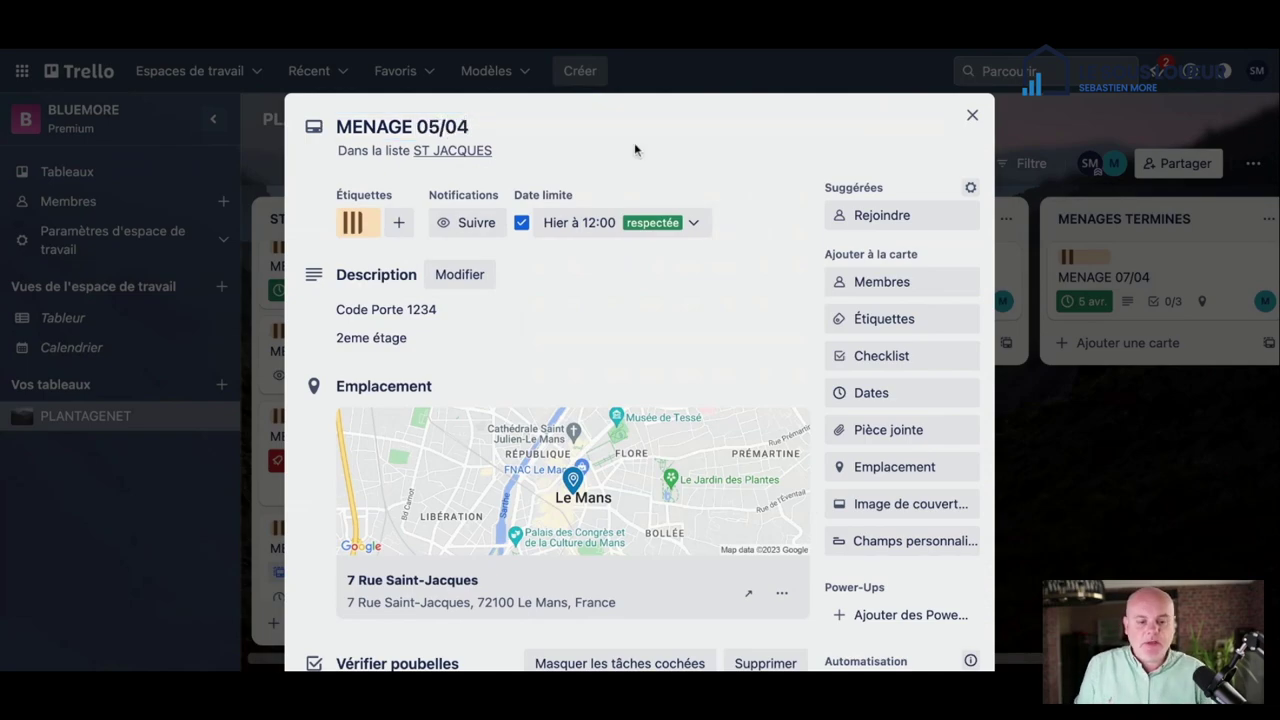
pyautogui.click(972, 114)
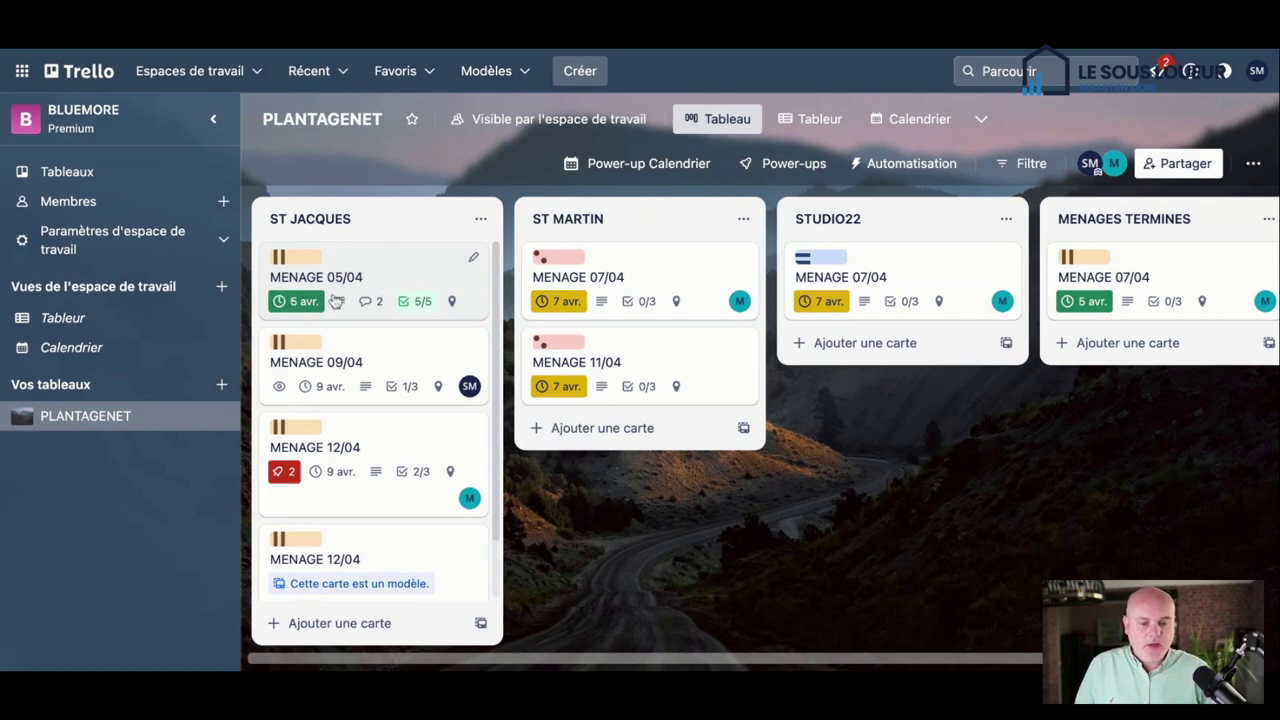
# Step: Try changing the MENAGE 05/04 card's due date to 06/04/2023
pyautogui.click(400, 270)
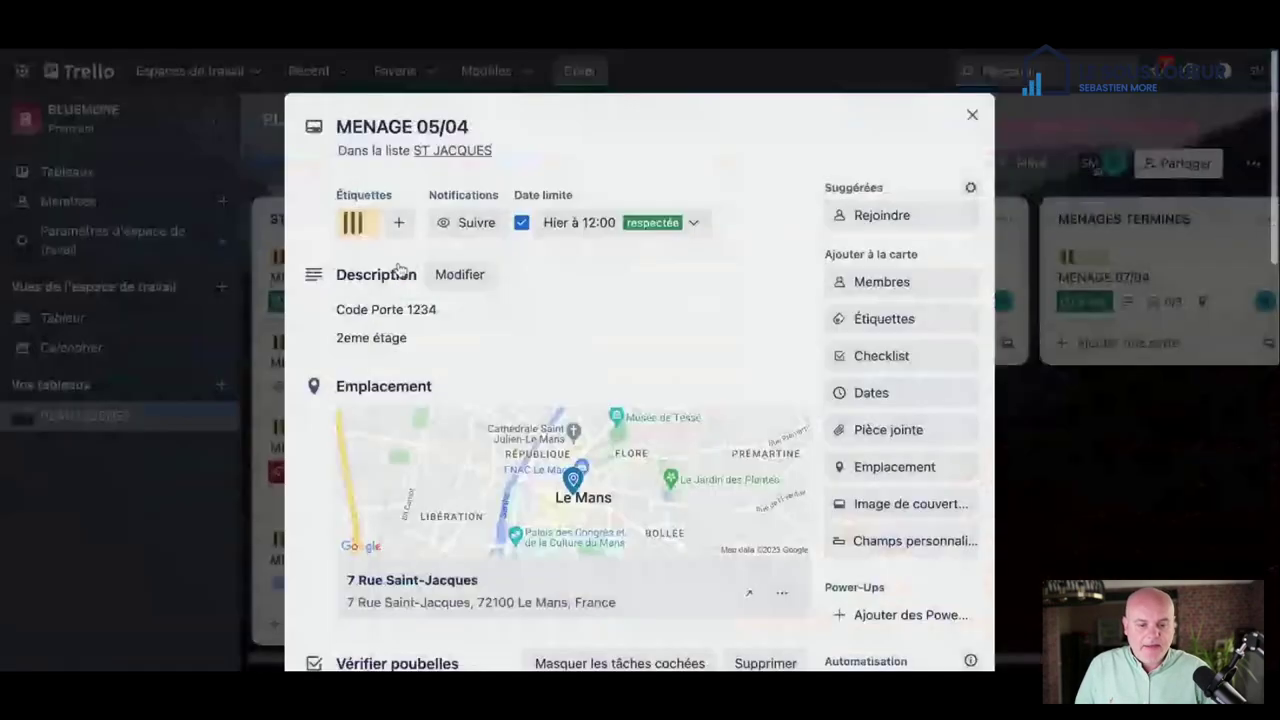
pyautogui.click(648, 228)
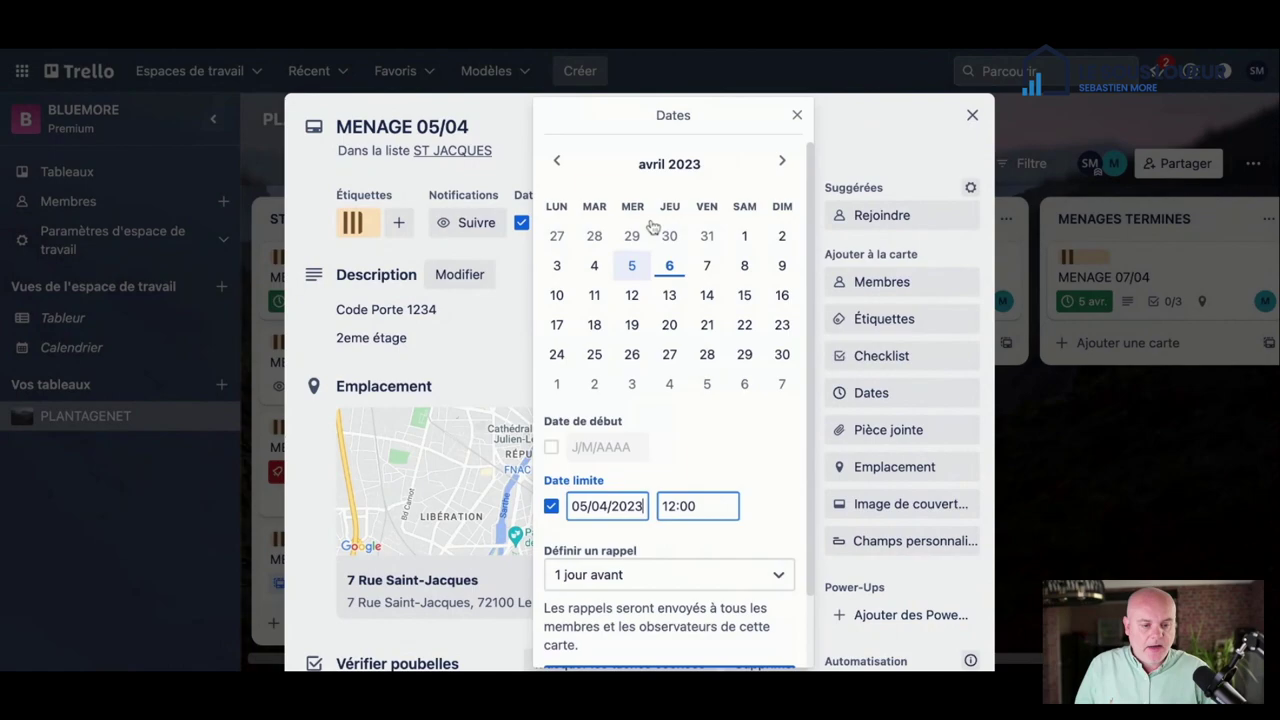
pyautogui.click(799, 117)
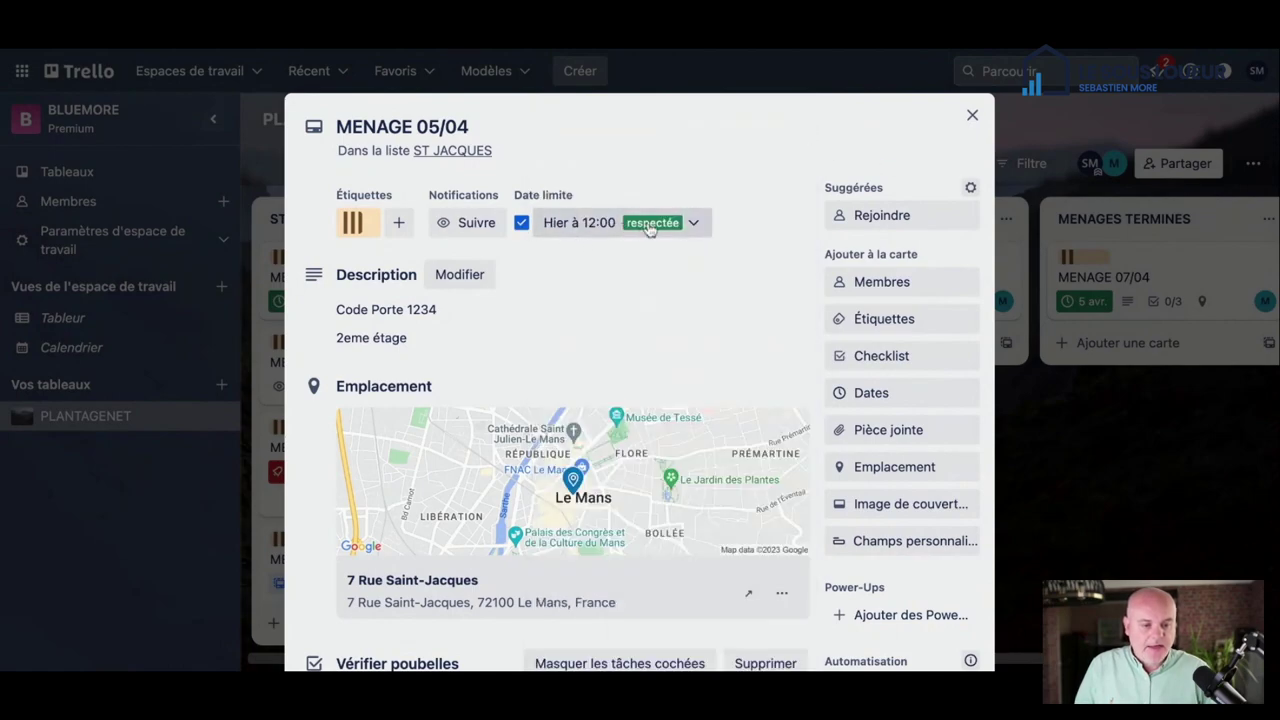
pyautogui.click(650, 224)
pyautogui.click(632, 268)
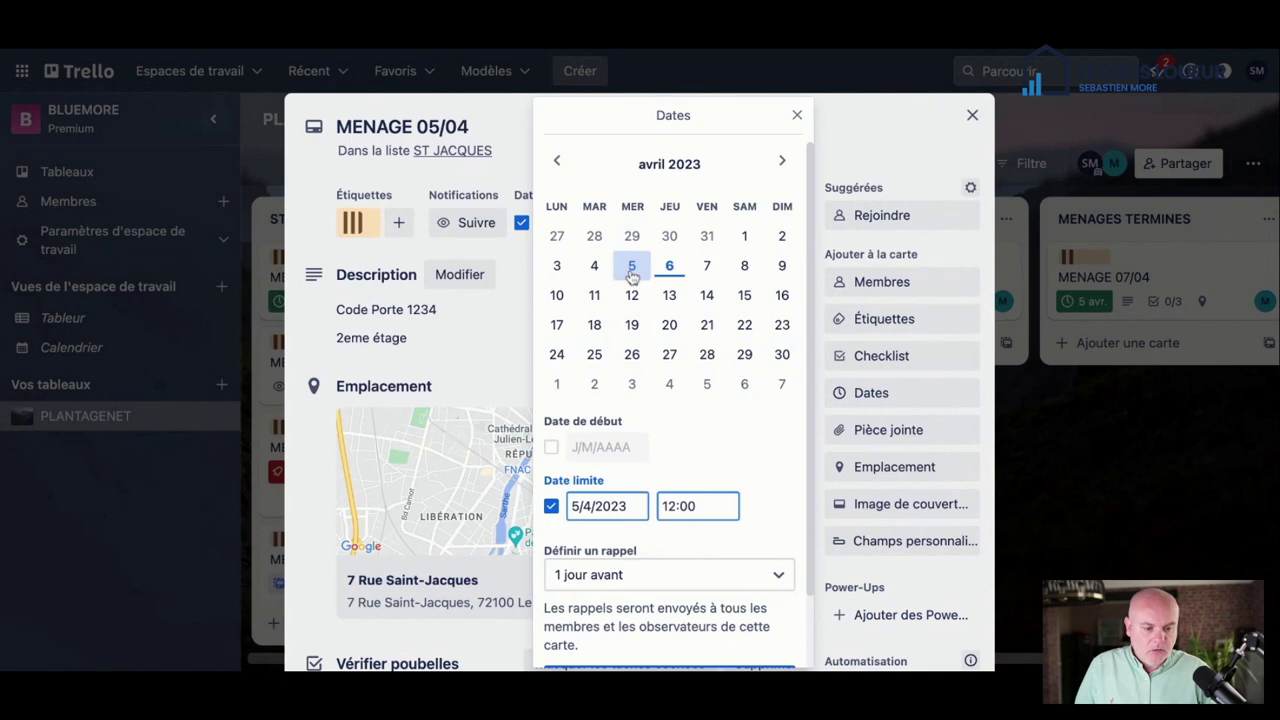
pyautogui.click(669, 266)
pyautogui.click(782, 163)
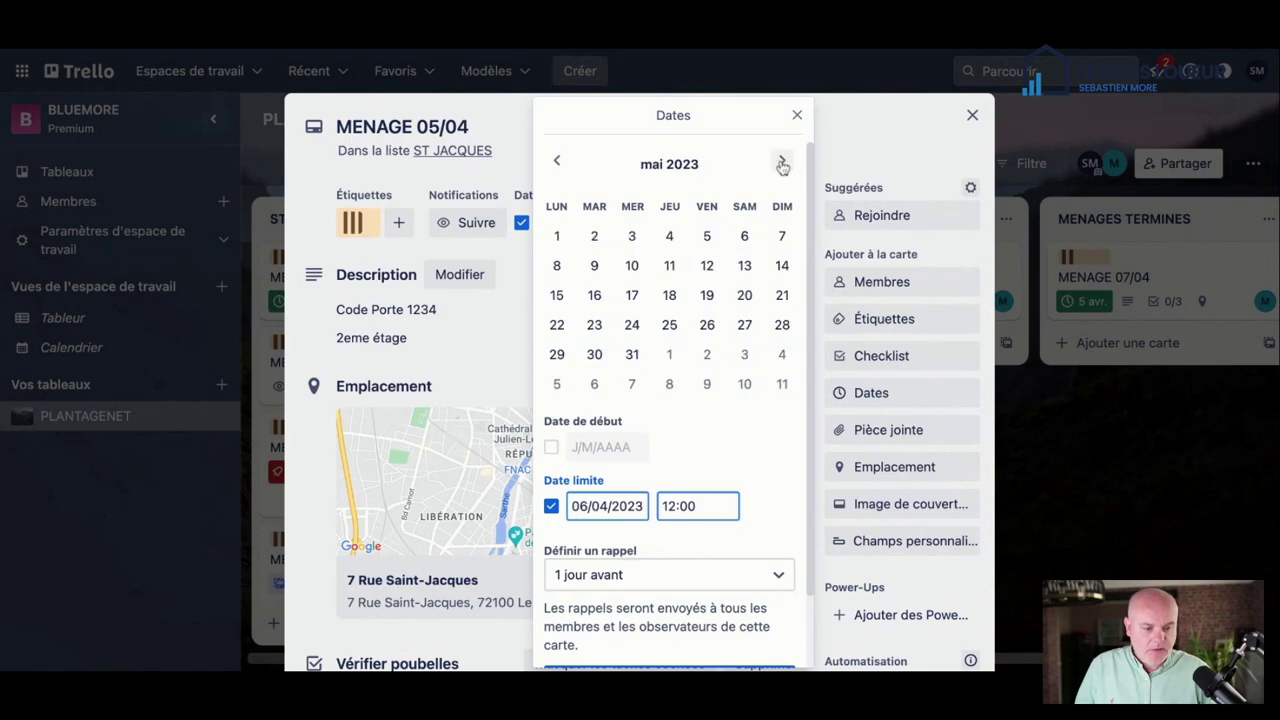
pyautogui.click(797, 115)
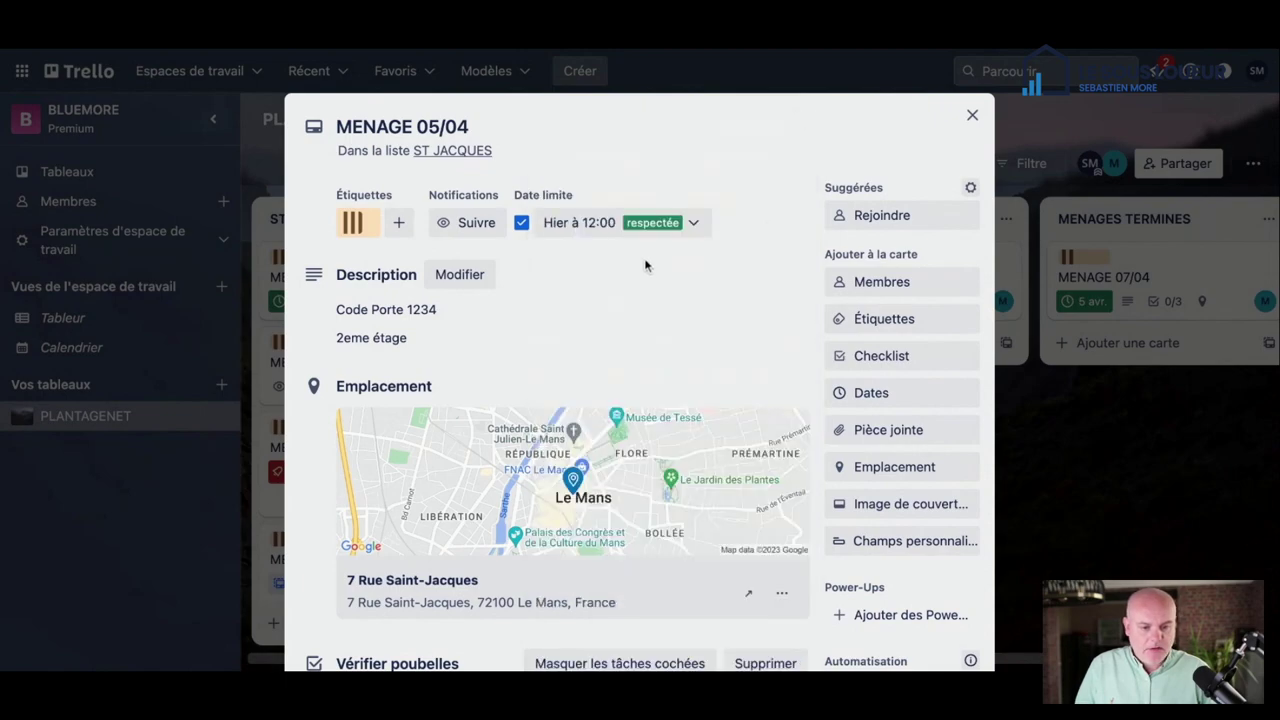
pyautogui.click(670, 231)
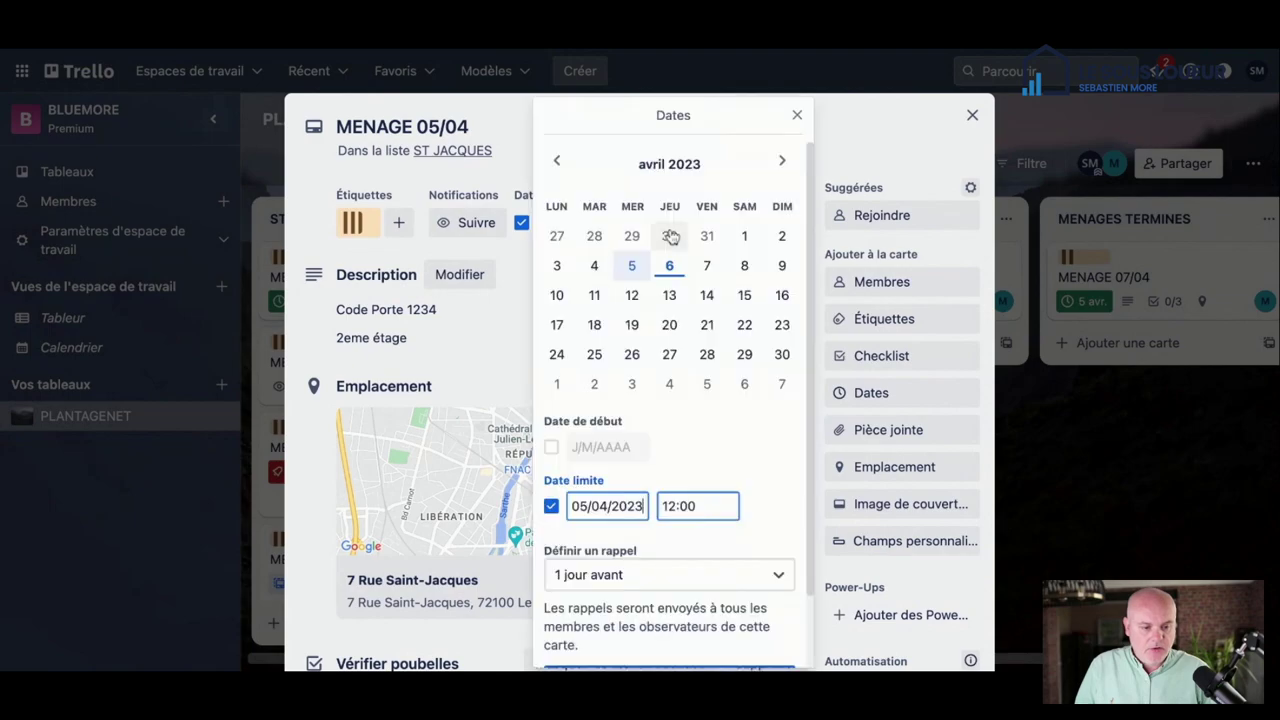
pyautogui.click(797, 116)
pyautogui.click(970, 115)
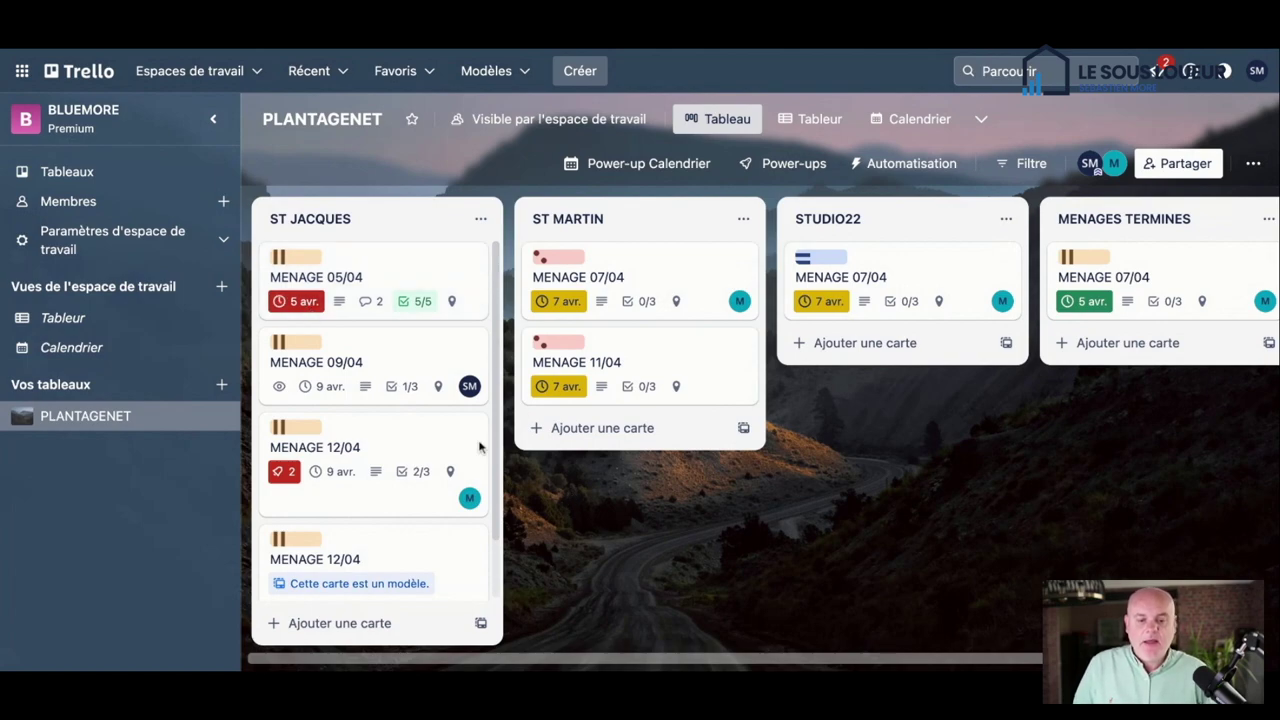
# Step: Mark the MENAGE 05/04 card's due date as complete on the board, and review the date settings inside the card
pyautogui.click(297, 303)
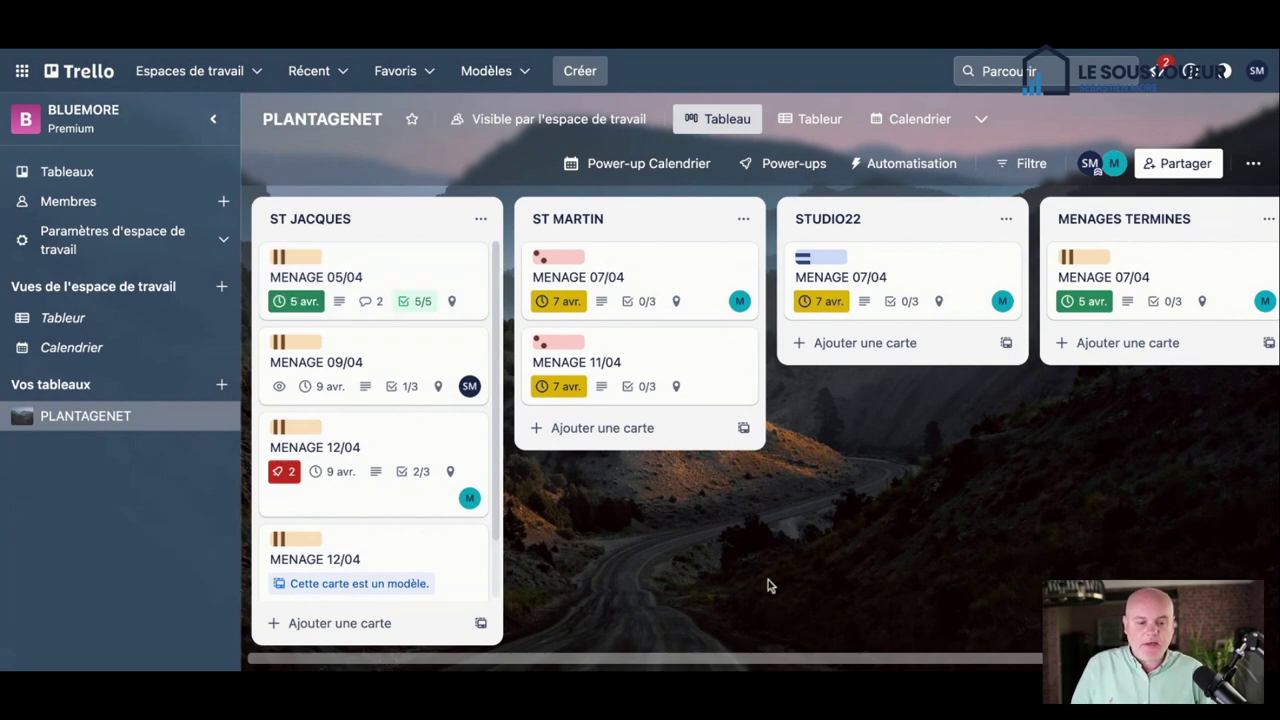
pyautogui.click(408, 277)
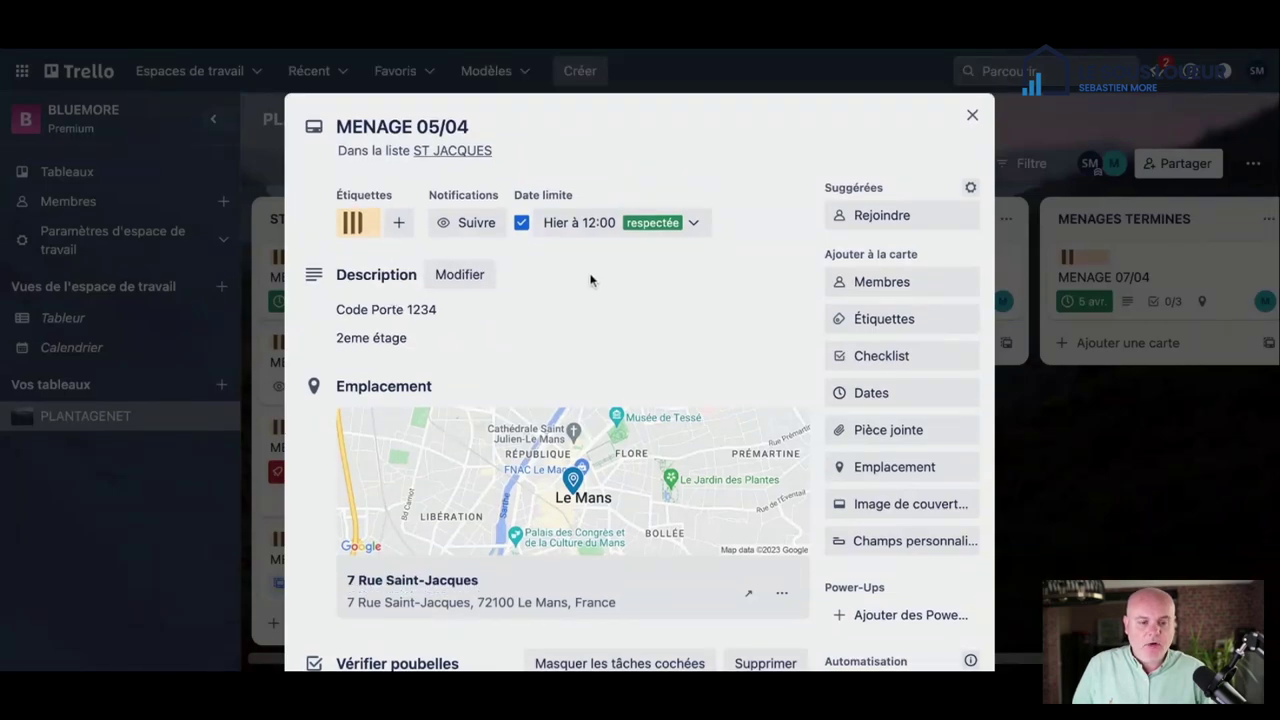
pyautogui.scroll(-1, 524, 280)
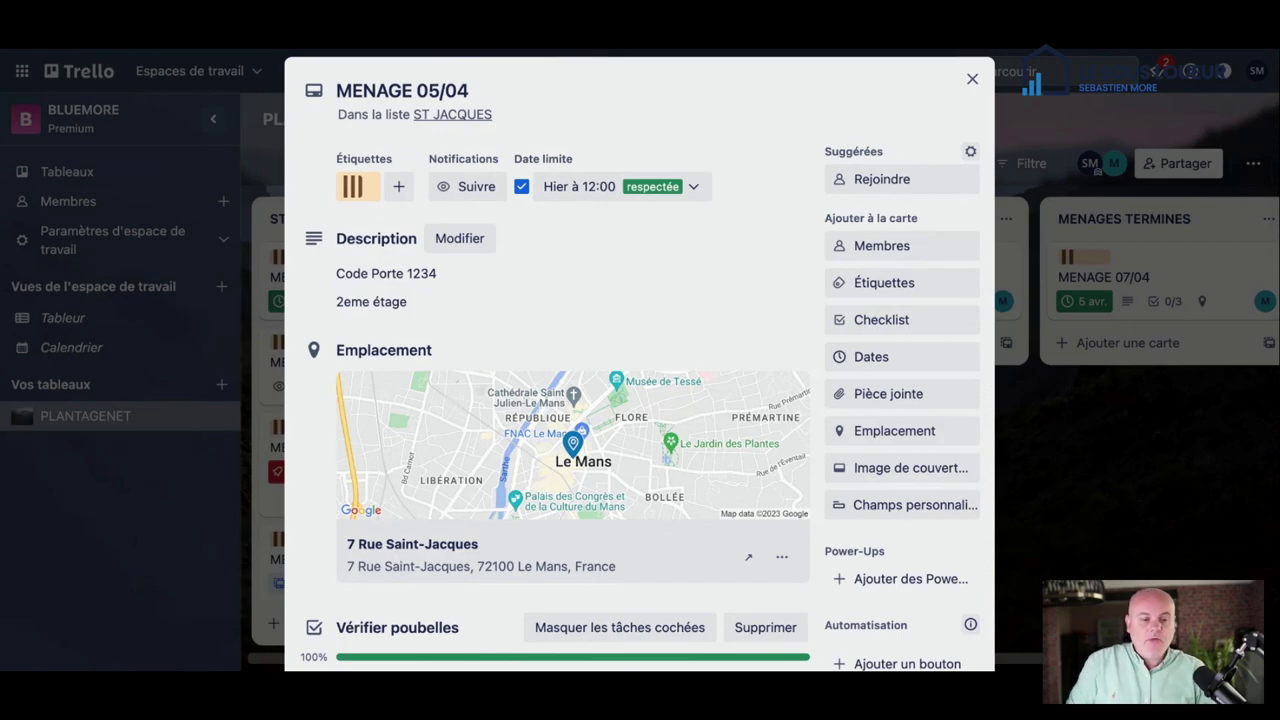
pyautogui.click(697, 190)
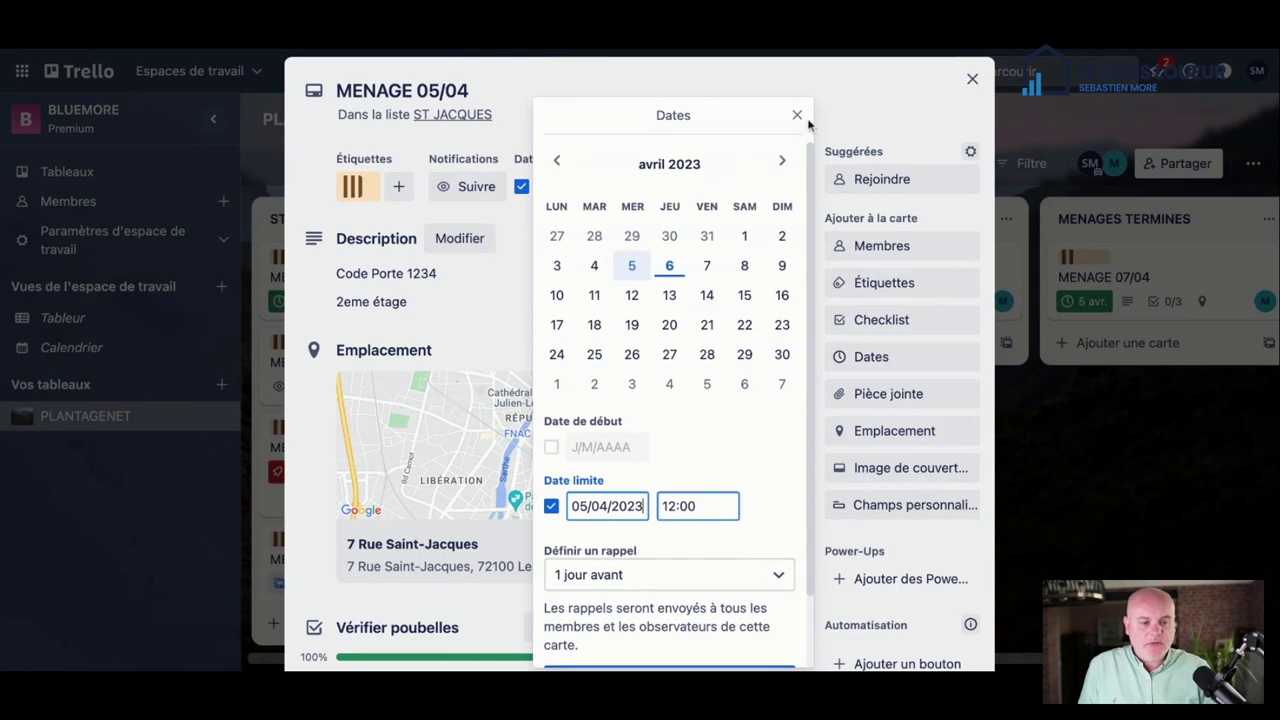
pyautogui.click(797, 116)
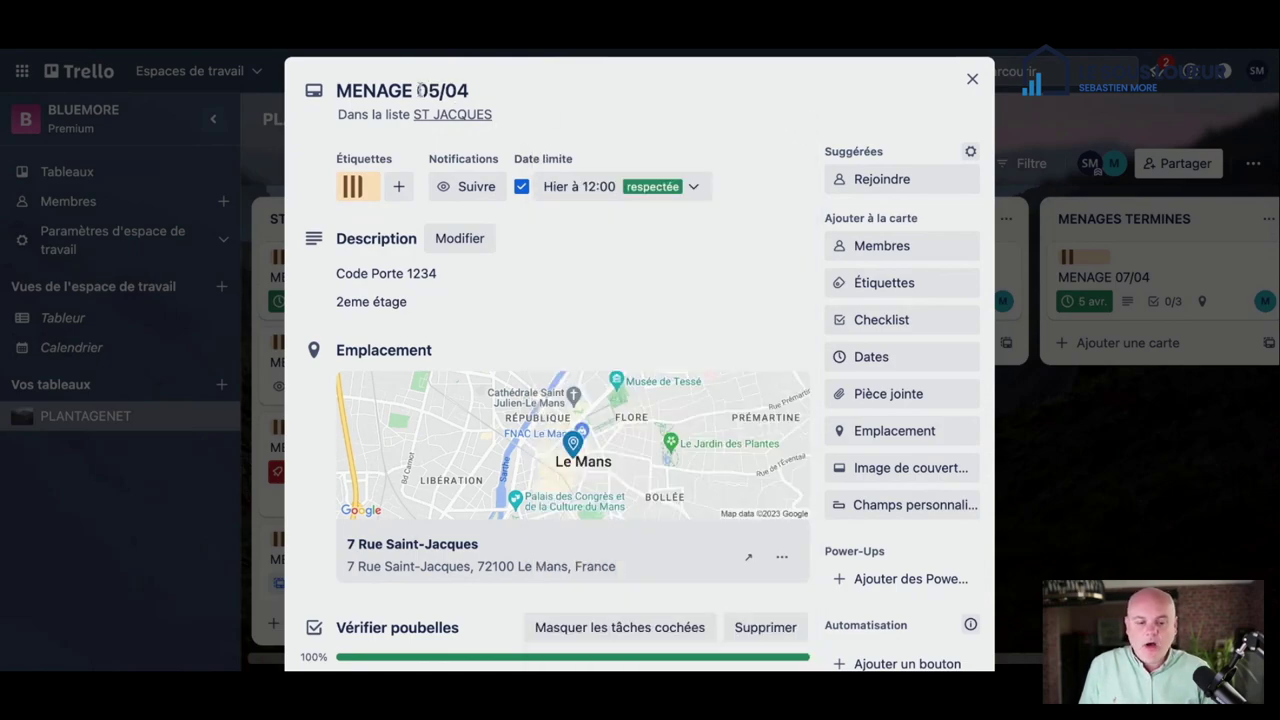
# Step: Mark all five items of the card's Vérifier poubelles checklist as not done
pyautogui.scroll(-3, 625, 282)
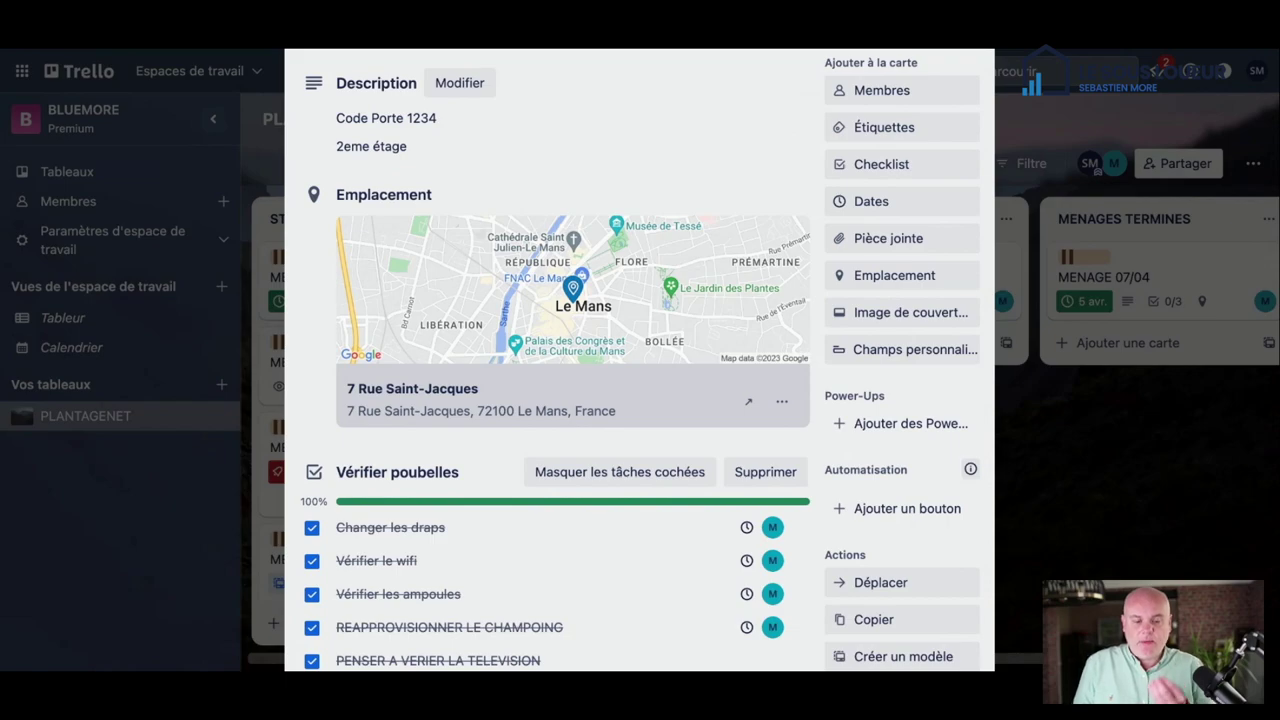
pyautogui.scroll(-1, 573, 290)
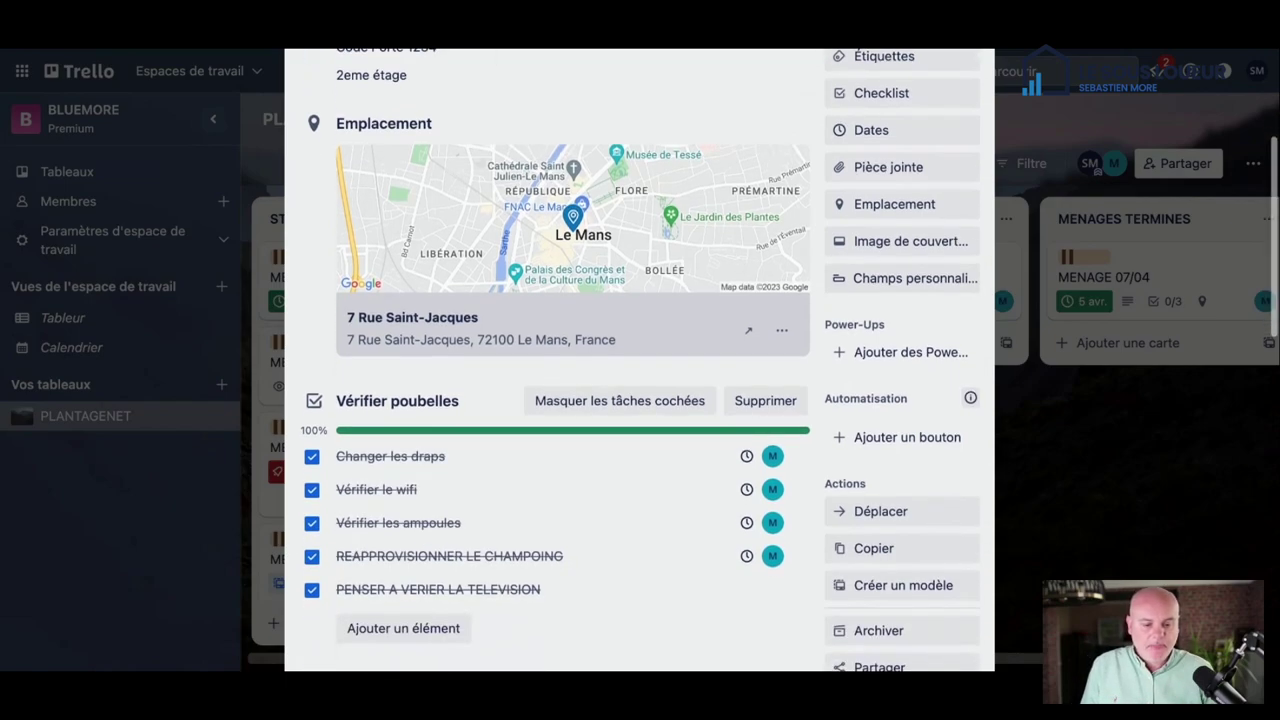
pyautogui.click(312, 456)
pyautogui.click(312, 489)
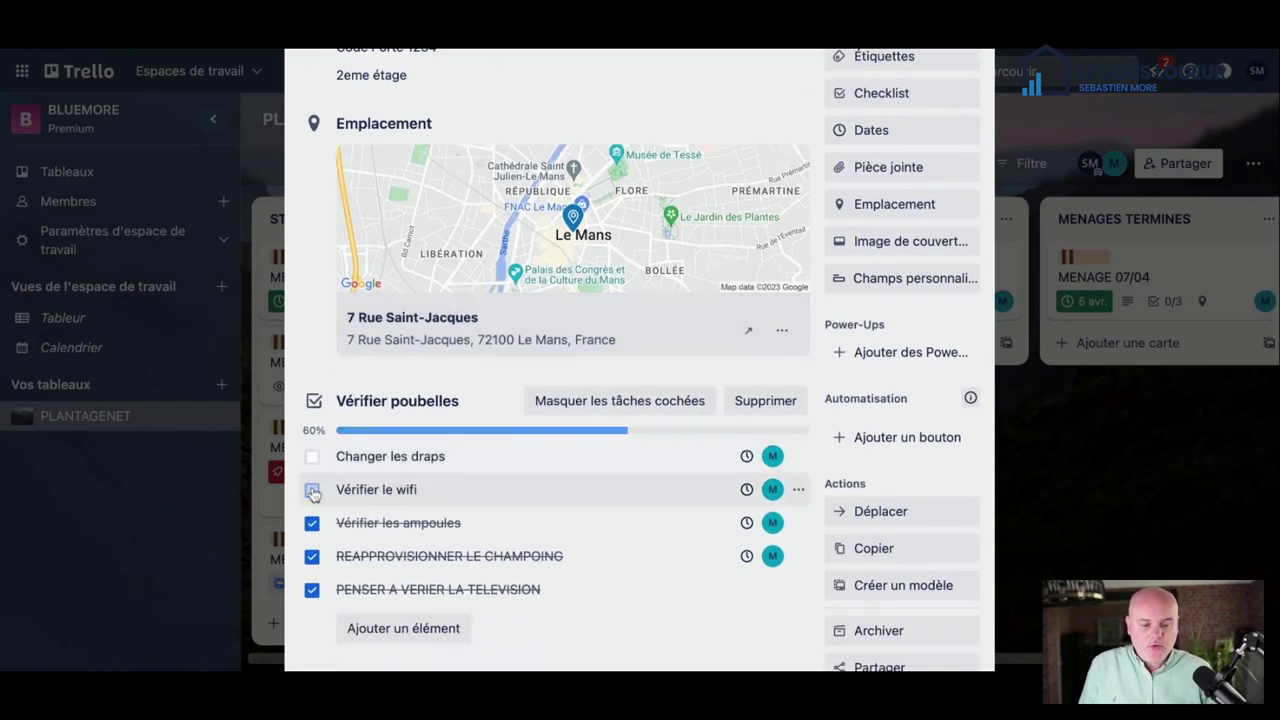
pyautogui.click(312, 522)
pyautogui.click(312, 556)
pyautogui.click(312, 589)
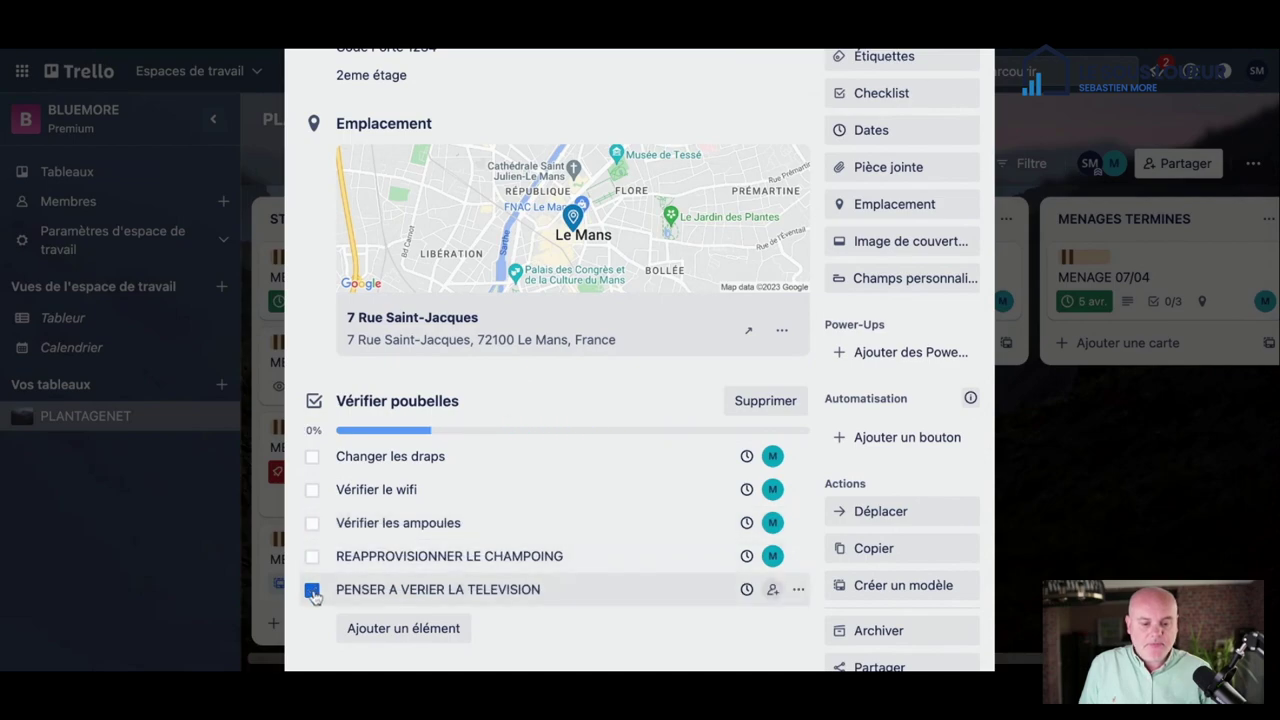
# Step: Remove the assigned member from the first four items of the card's Vérifier poubelles checklist
pyautogui.click(773, 590)
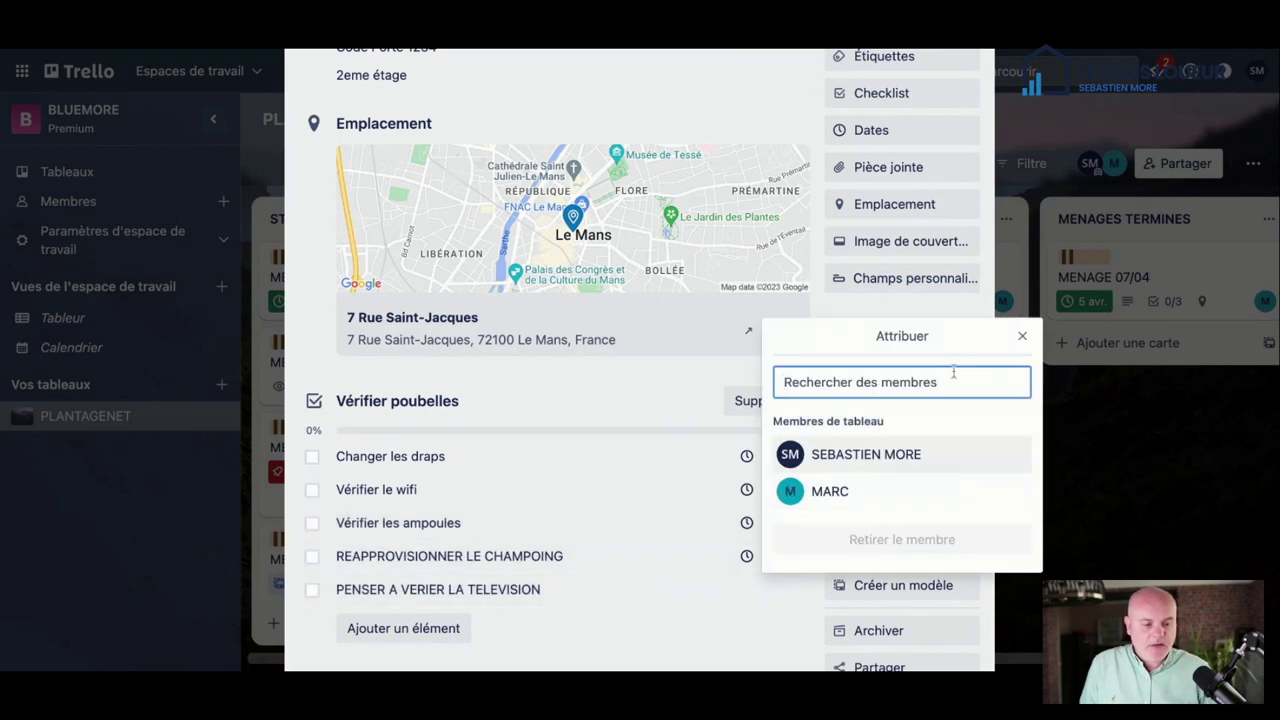
pyautogui.click(1022, 336)
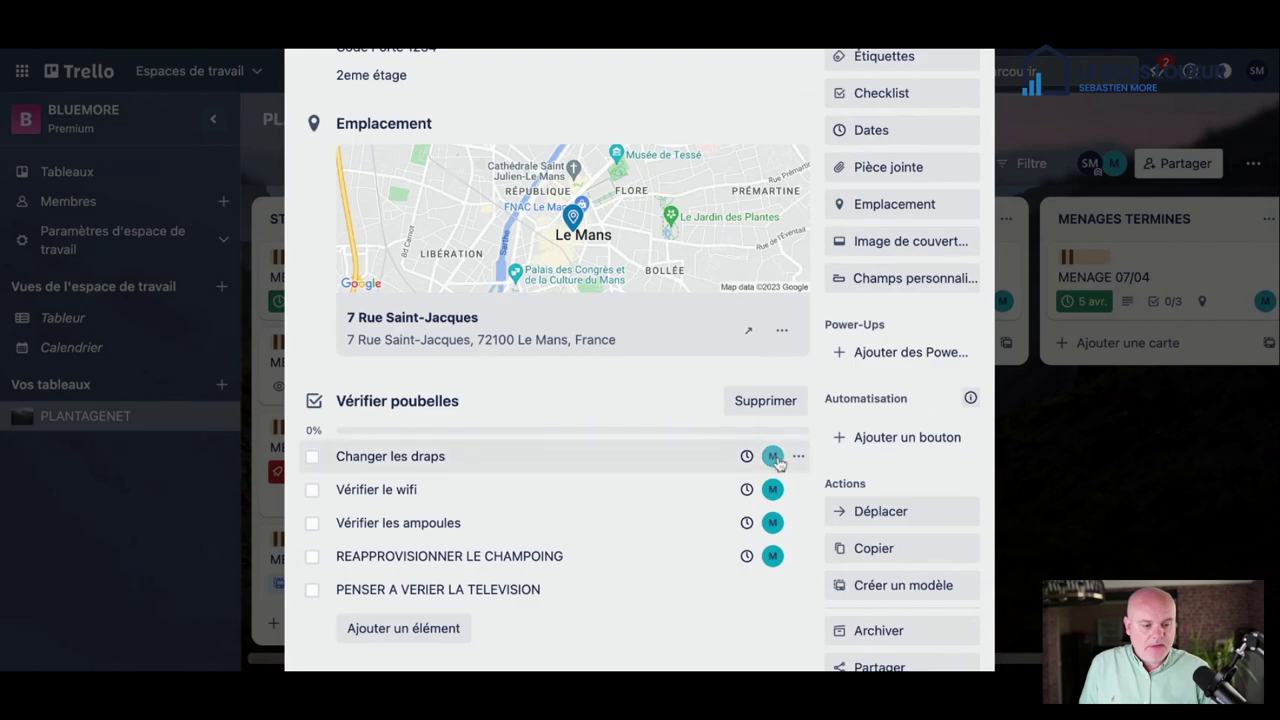
pyautogui.click(772, 456)
pyautogui.click(855, 322)
pyautogui.click(772, 456)
pyautogui.click(963, 330)
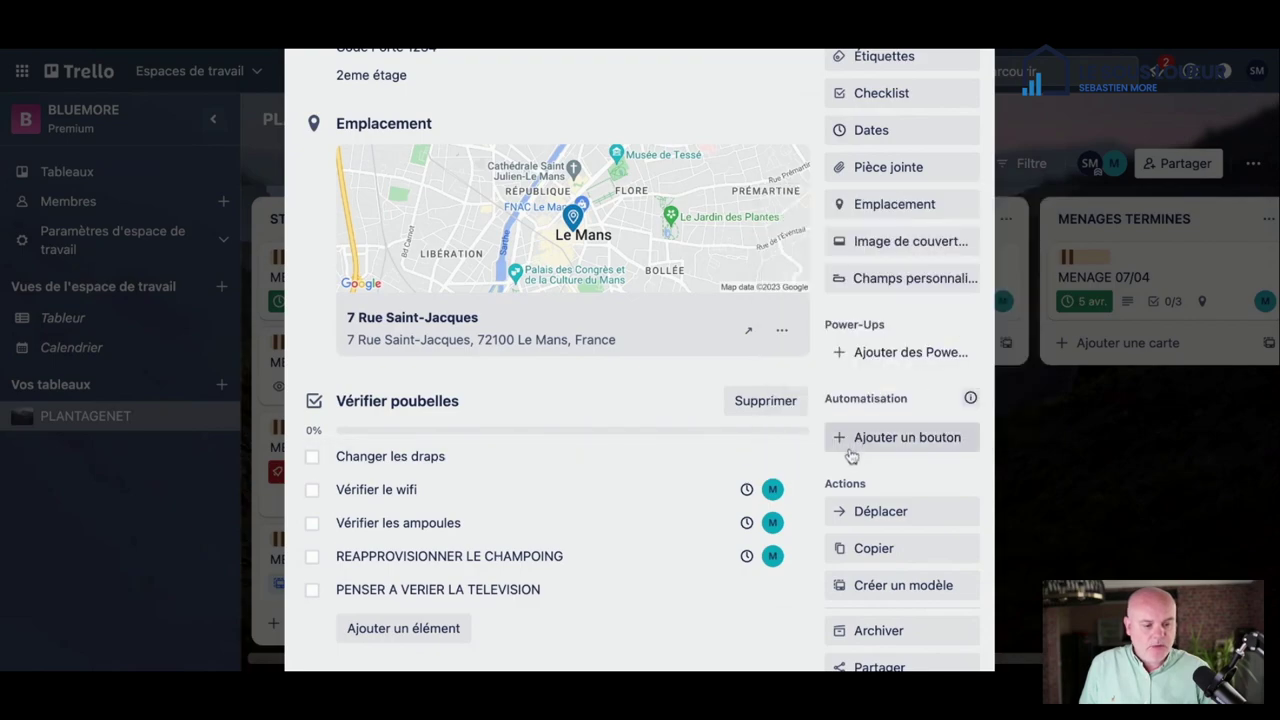
pyautogui.click(772, 489)
pyautogui.click(858, 384)
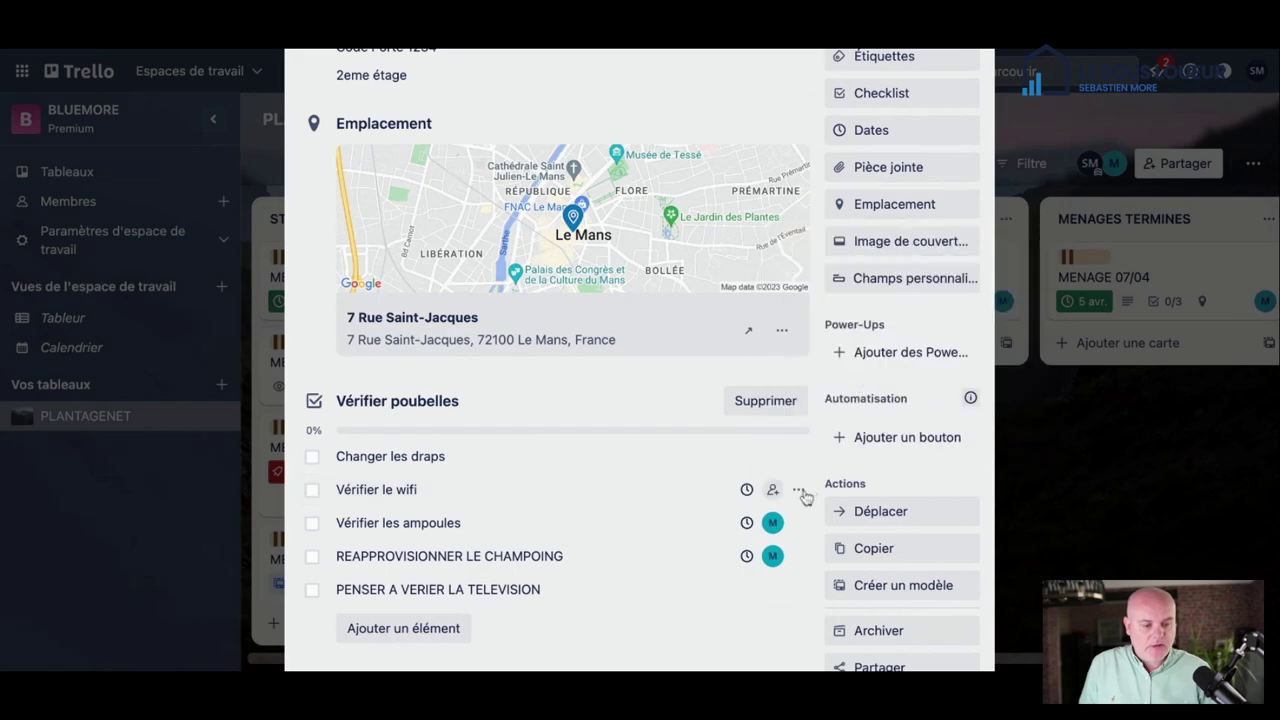
pyautogui.click(772, 522)
pyautogui.click(858, 430)
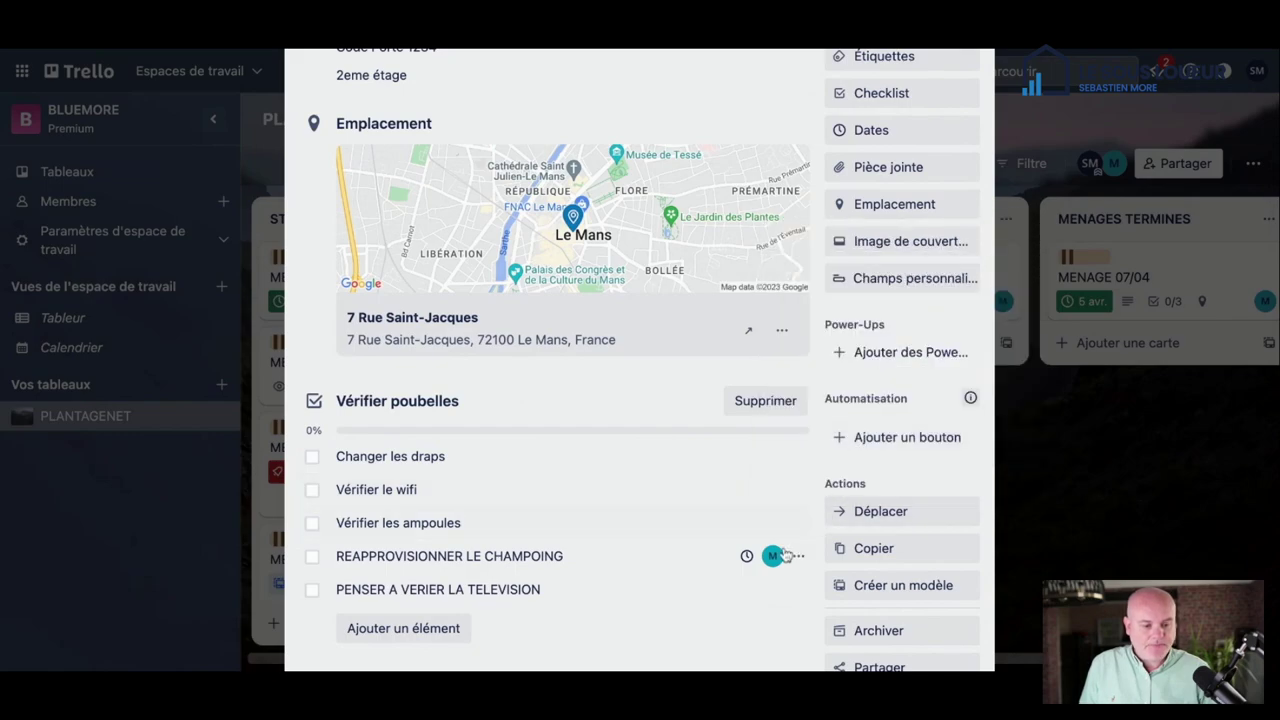
pyautogui.click(772, 556)
pyautogui.click(846, 460)
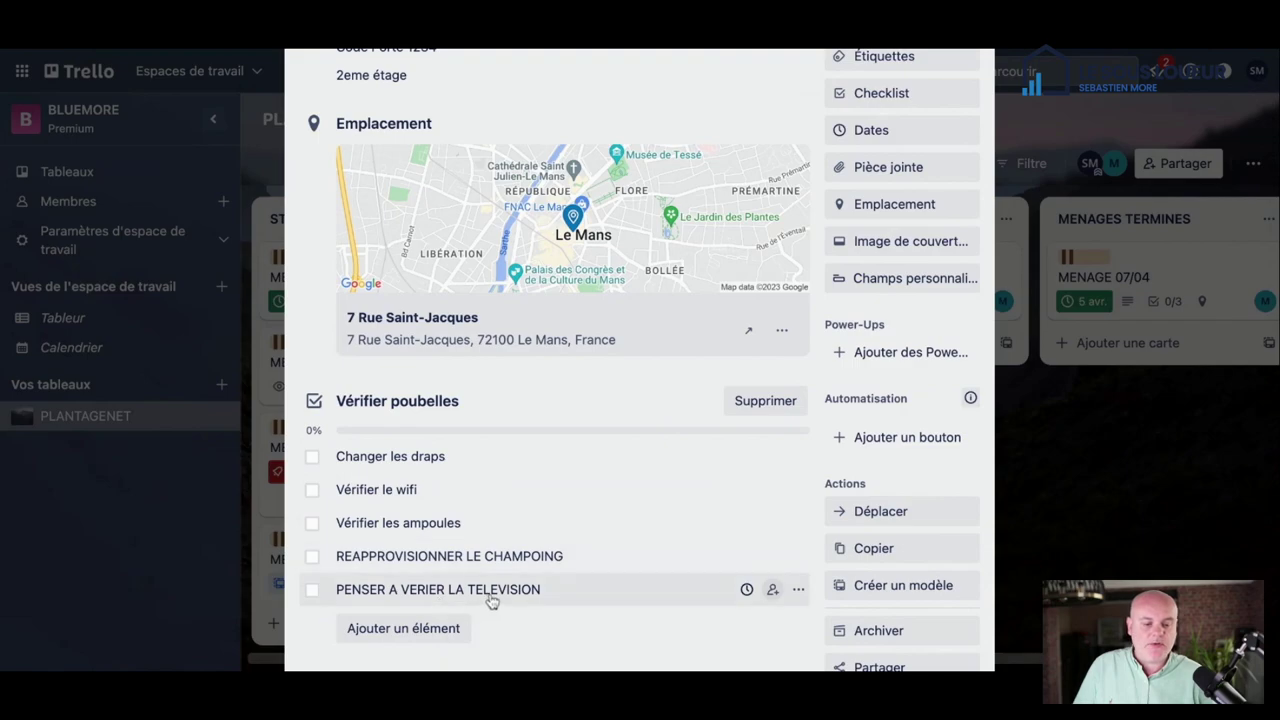
# Step: Add the item LANCER GENERATEUR OZONE to the Vérifier poubelles checklist
pyautogui.click(443, 627)
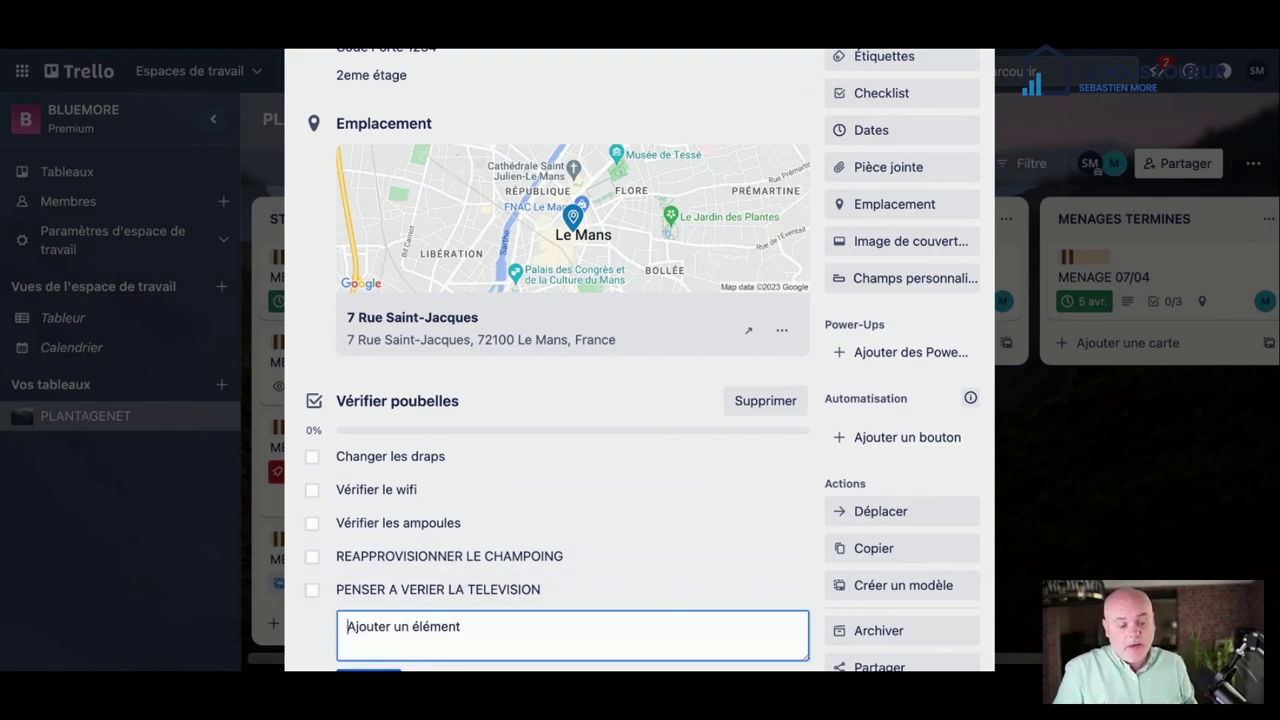
pyautogui.write('G')
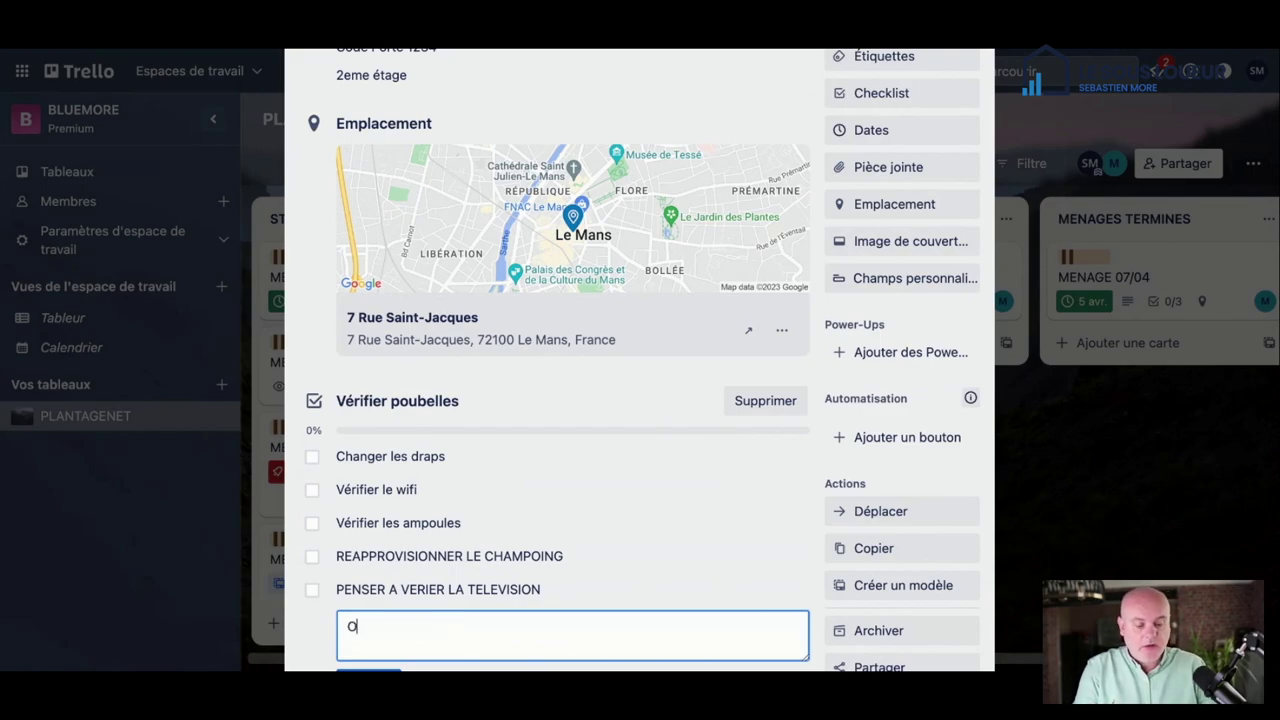
pyautogui.press('BackSpace')
pyautogui.write('A')
pyautogui.press('BackSpace')
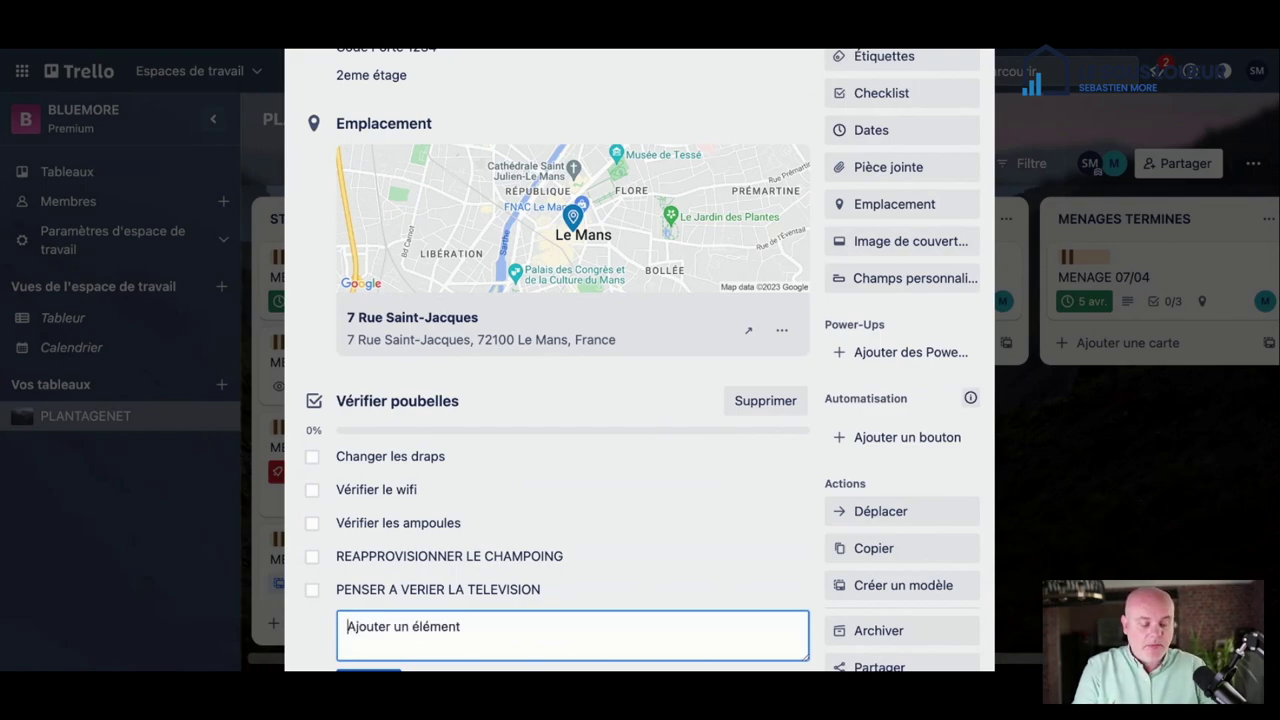
pyautogui.write('LANCER ')
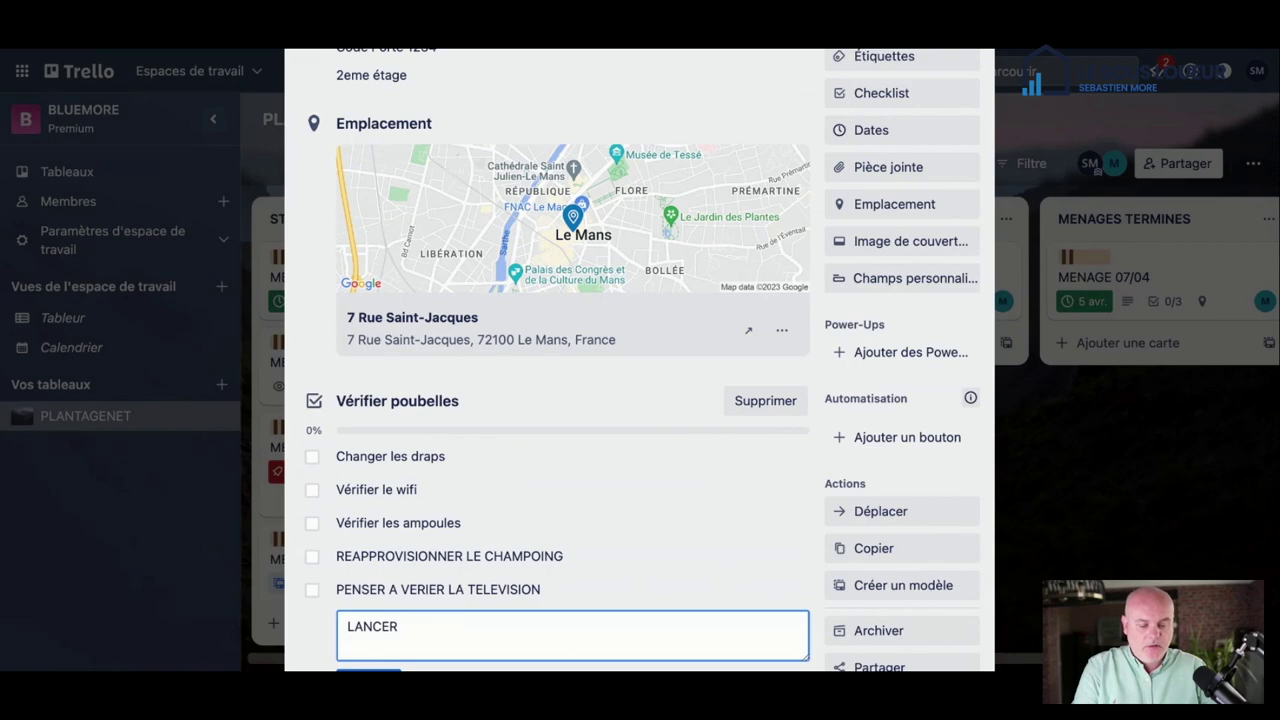
pyautogui.write('GENERATEUR OZONE')
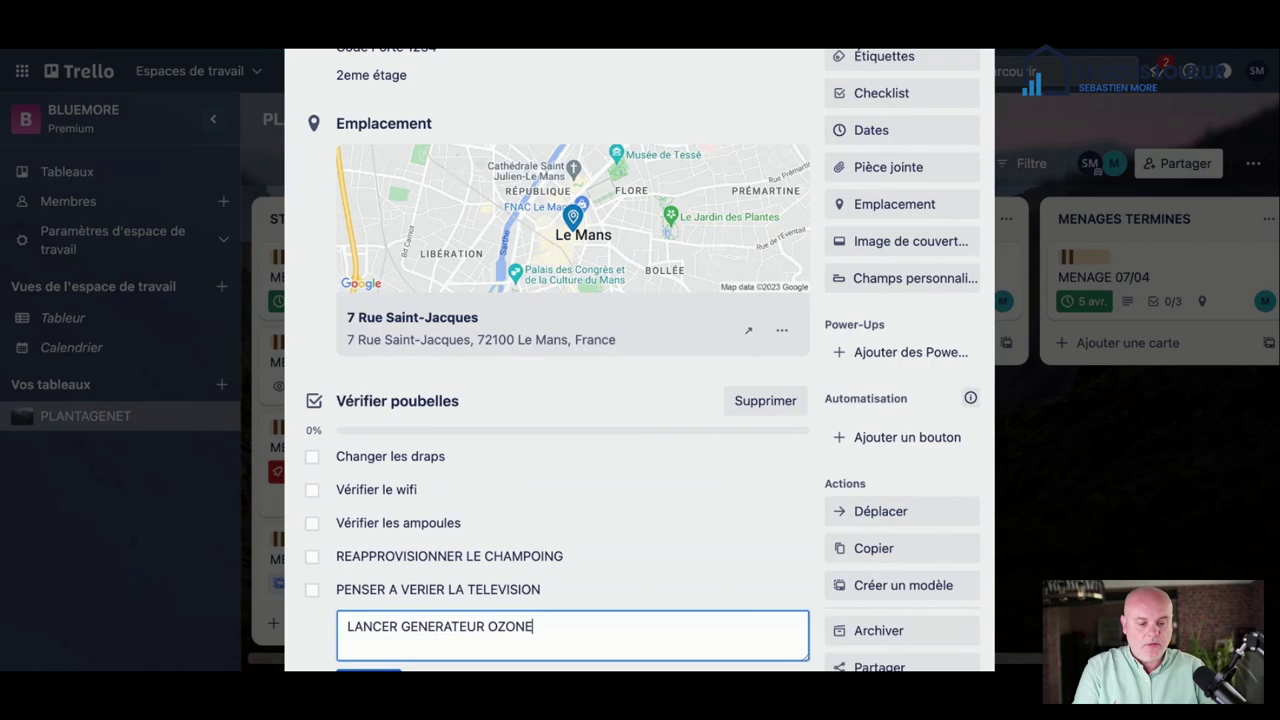
pyautogui.press('Return')
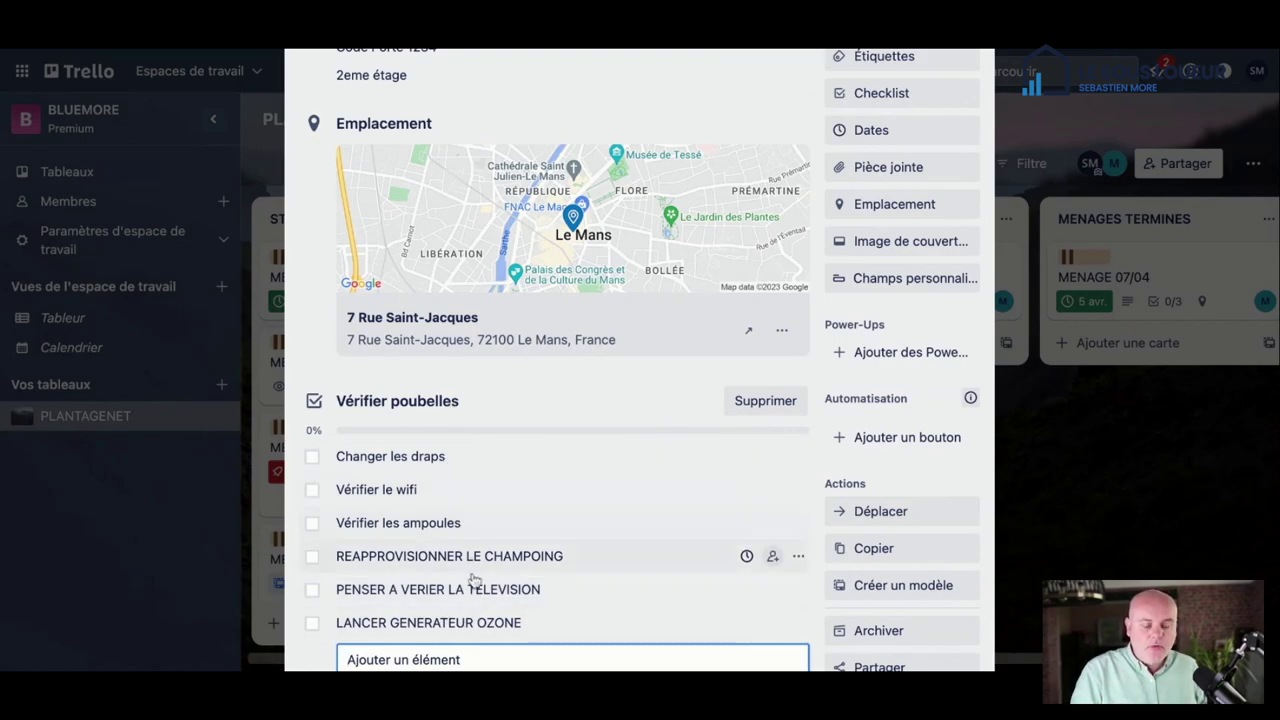
# Step: Review the MENAGE 05/04 card's details, checklist and activity history, including the comments, and close the card
pyautogui.scroll(5, 476, 585)
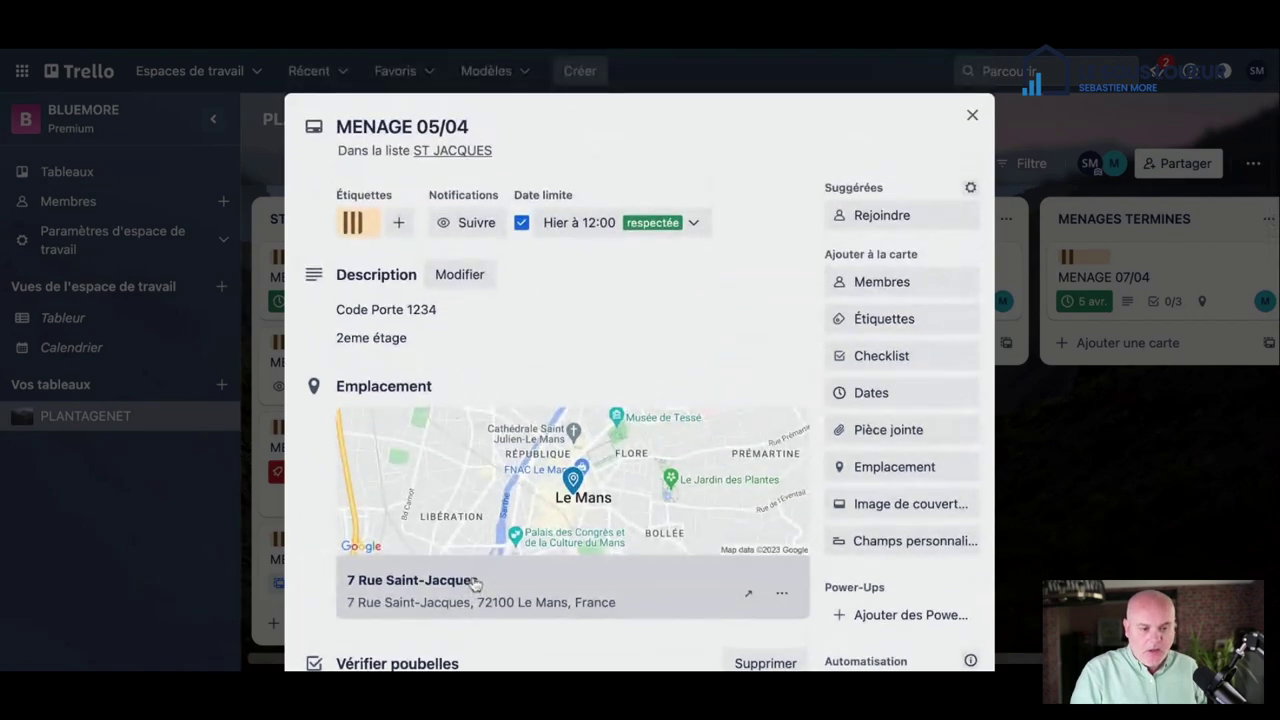
pyautogui.scroll(-5, 476, 585)
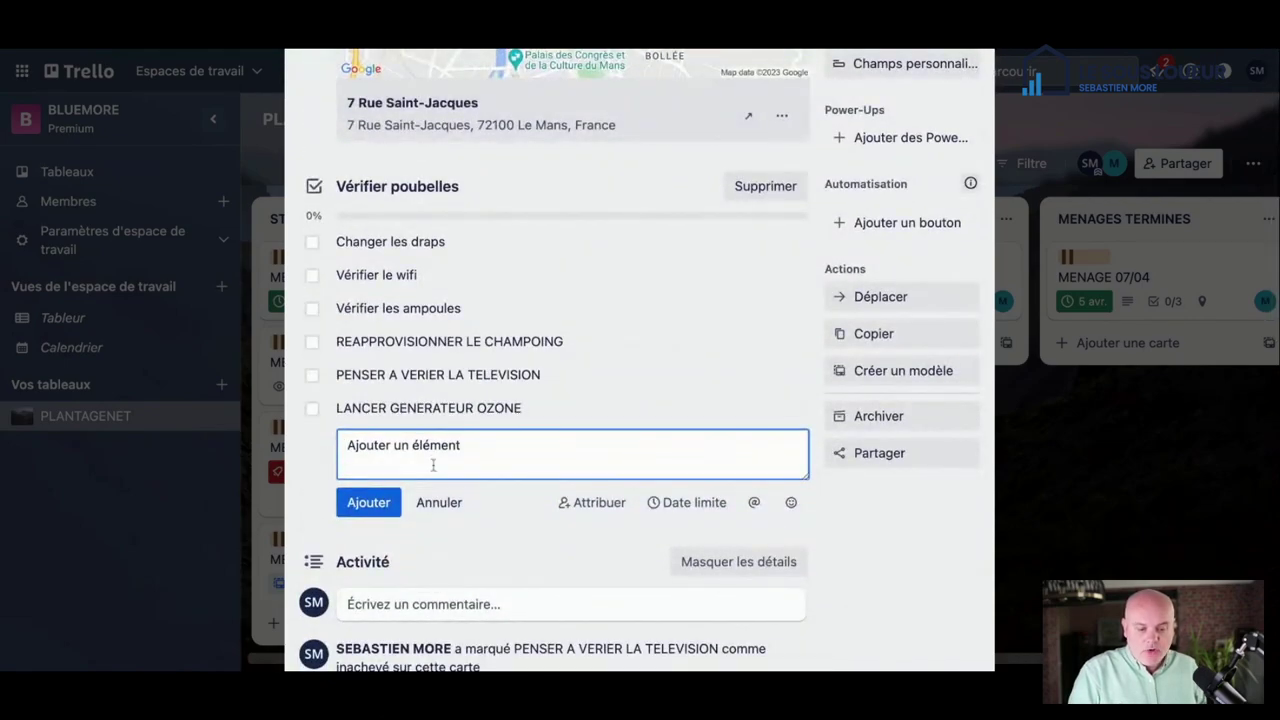
pyautogui.scroll(-5, 434, 463)
pyautogui.scroll(-3, 433, 463)
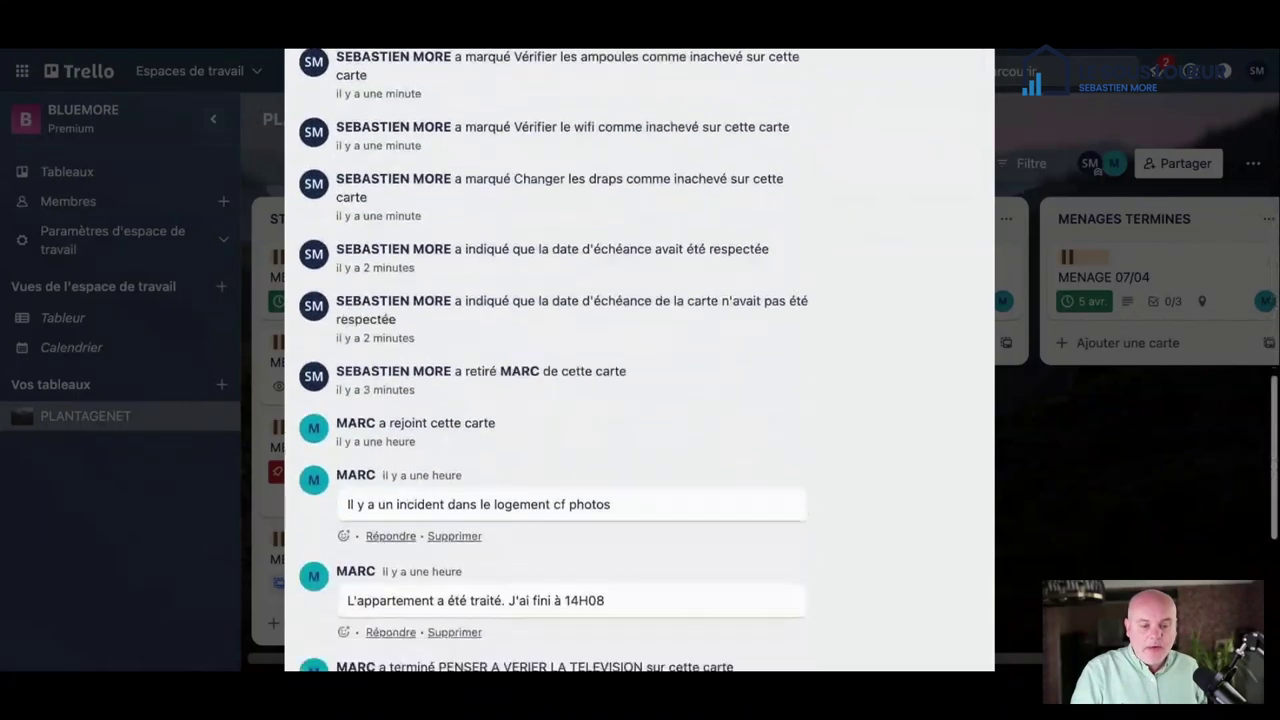
pyautogui.scroll(5, 433, 463)
pyautogui.scroll(2, 410, 432)
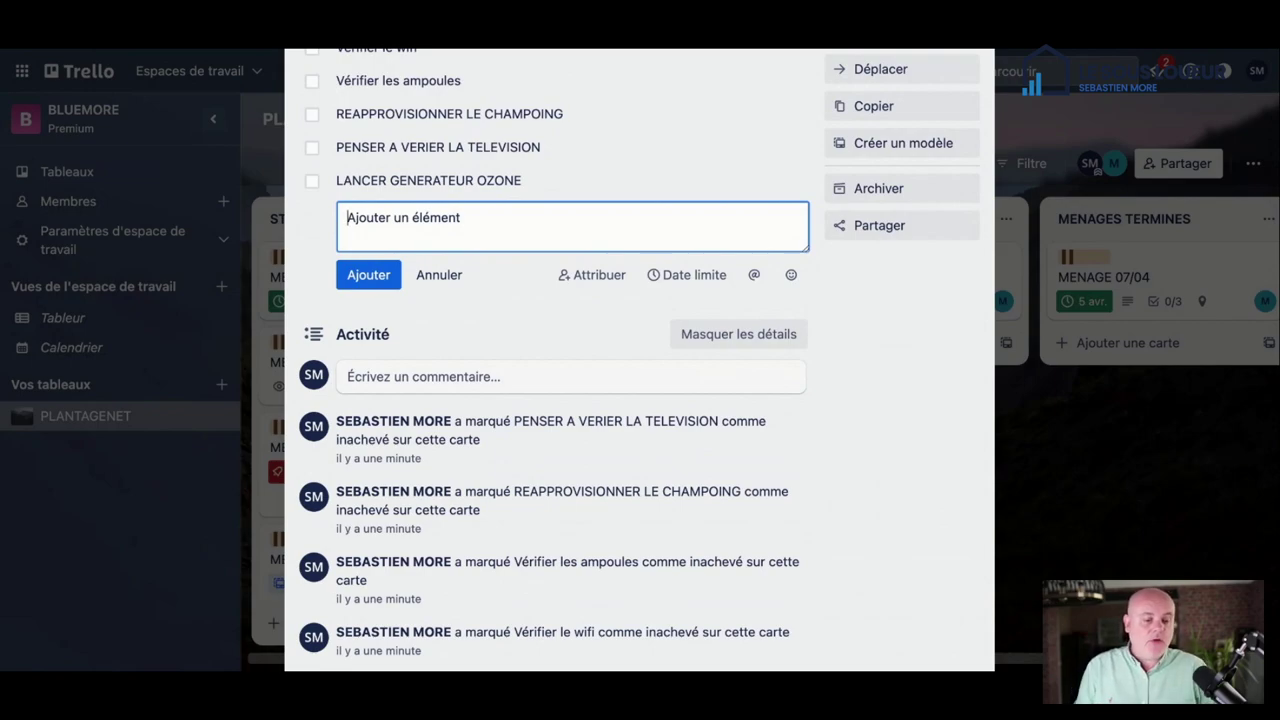
pyautogui.scroll(1, 465, 382)
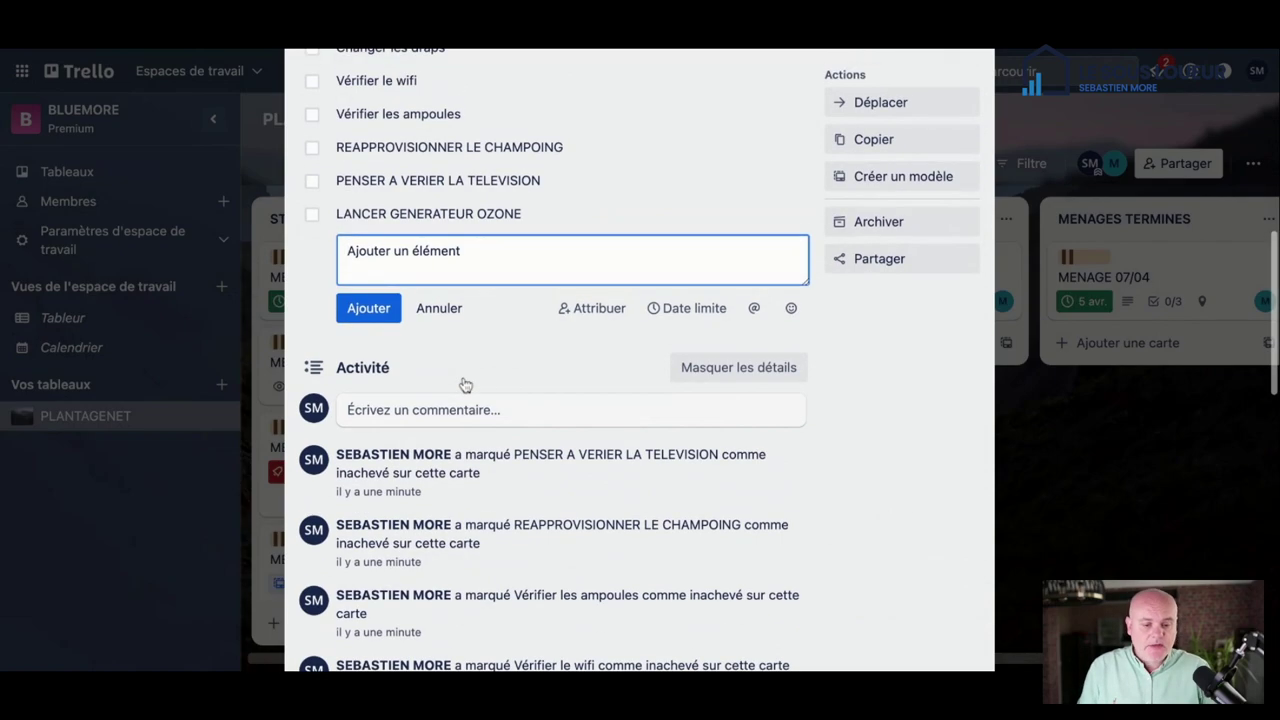
pyautogui.scroll(2, 463, 383)
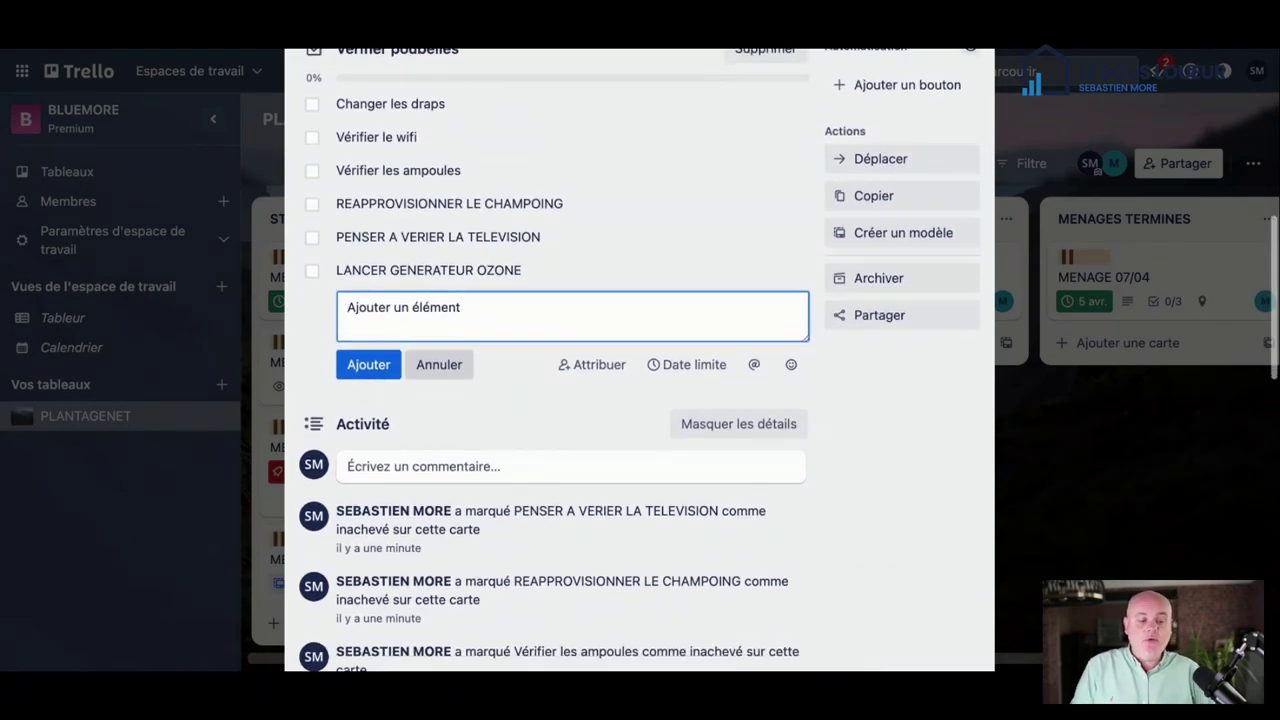
pyautogui.scroll(-3, 439, 364)
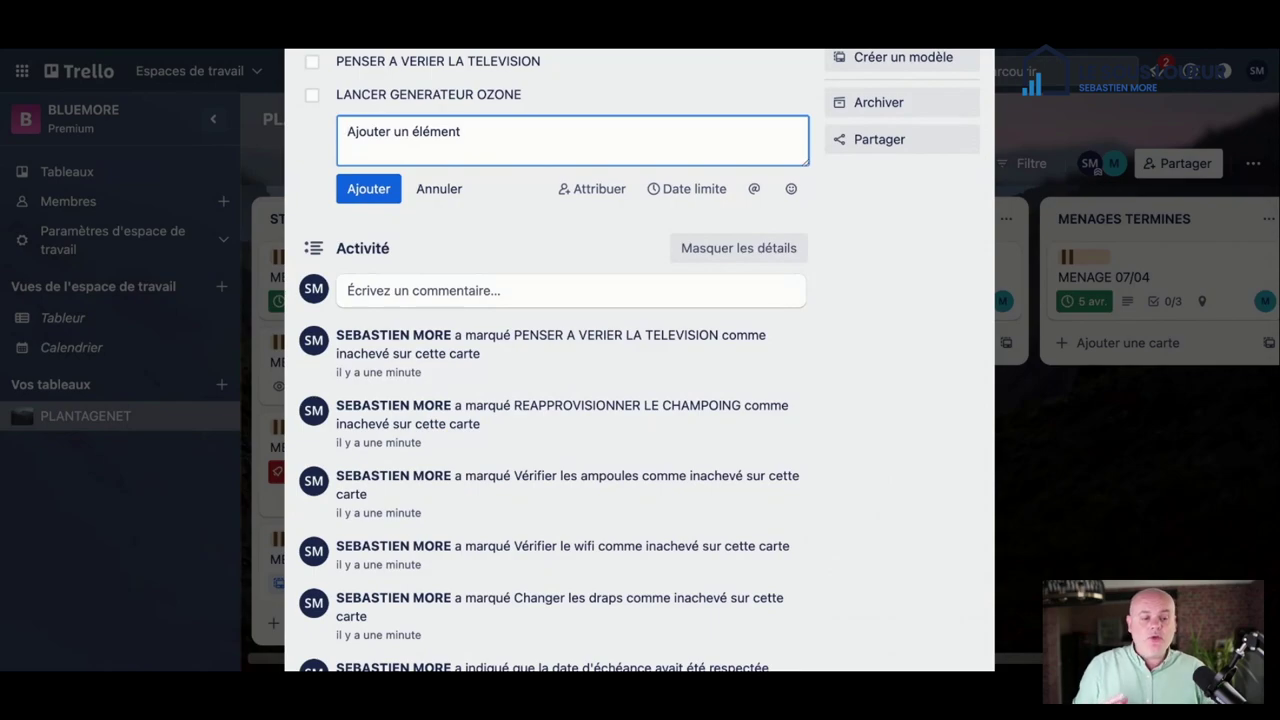
pyautogui.scroll(7, 550, 360)
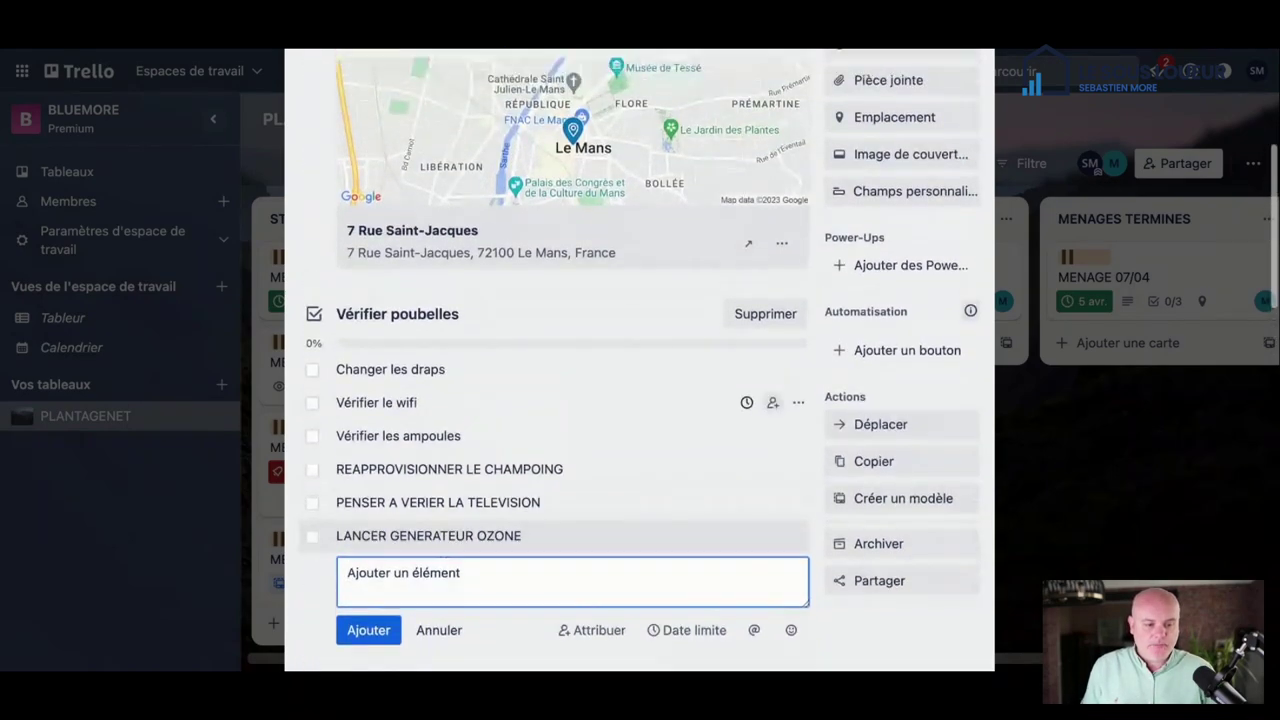
pyautogui.scroll(5, 756, 251)
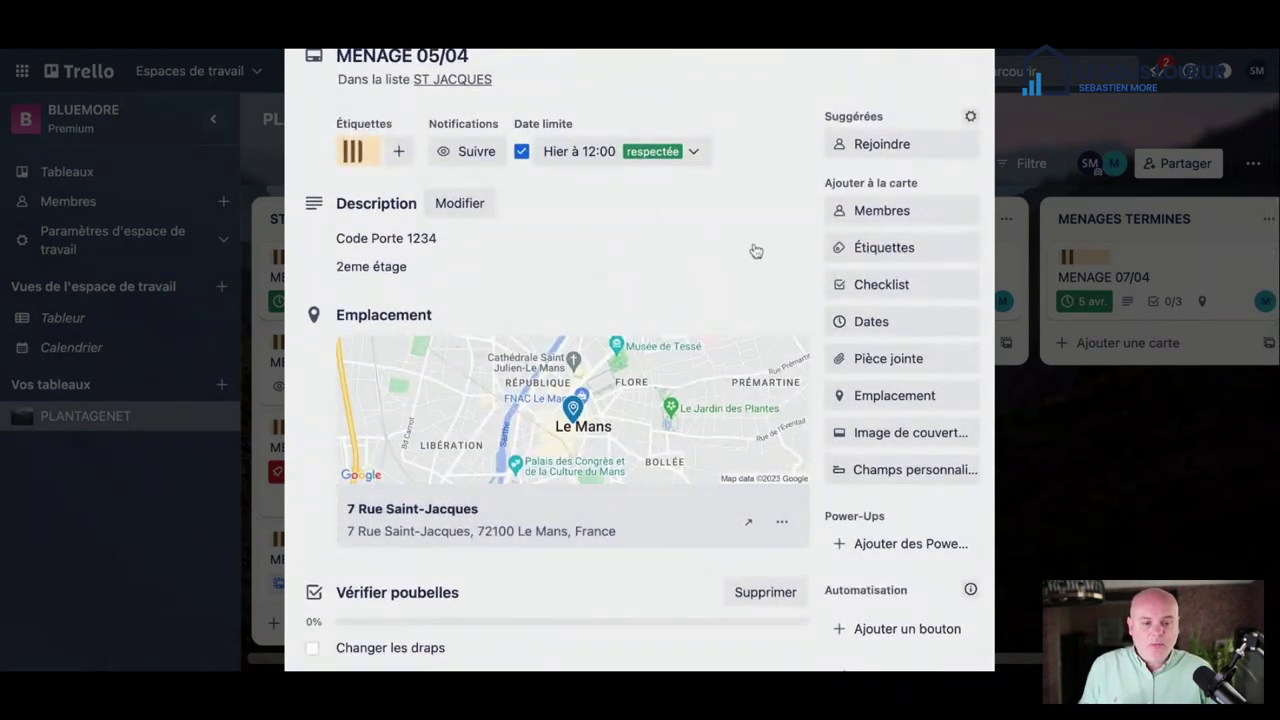
pyautogui.scroll(2, 914, 114)
pyautogui.click(966, 118)
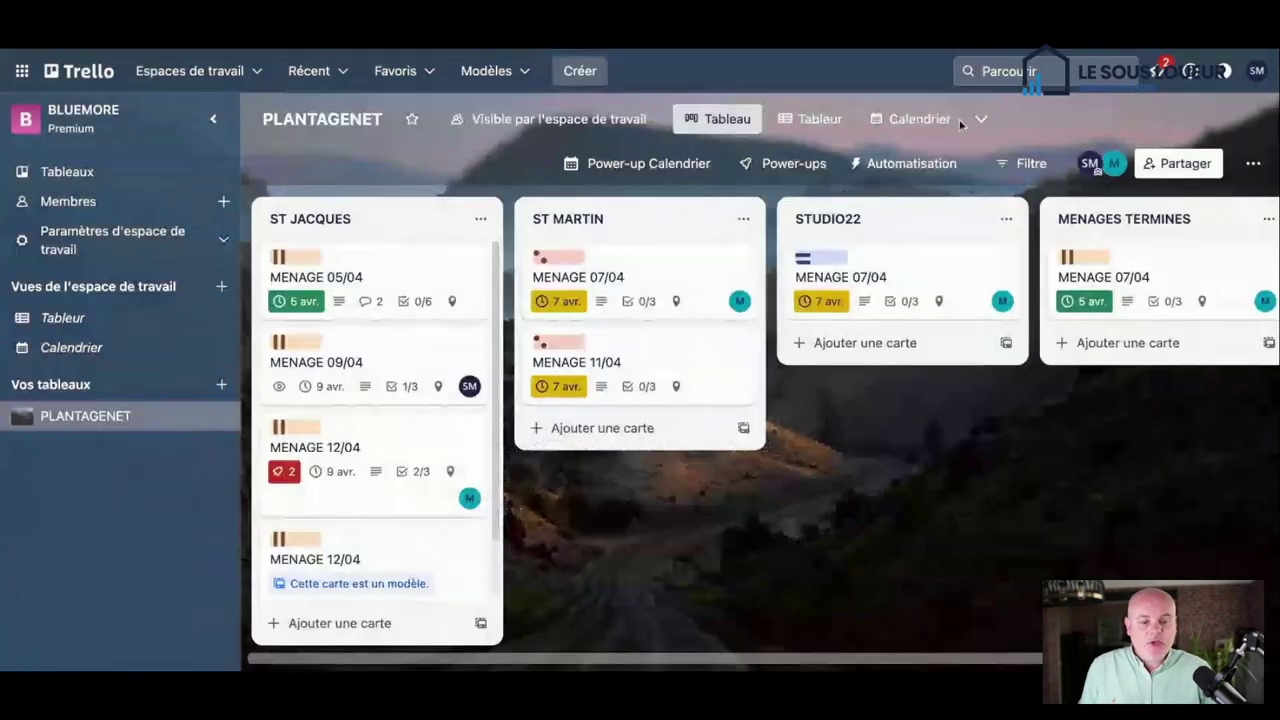
# Step: Start a copy of the MENAGE 09/04 card in the ST JACQUES list and title it MENAGE 19/04
pyautogui.rightClick(427, 349)
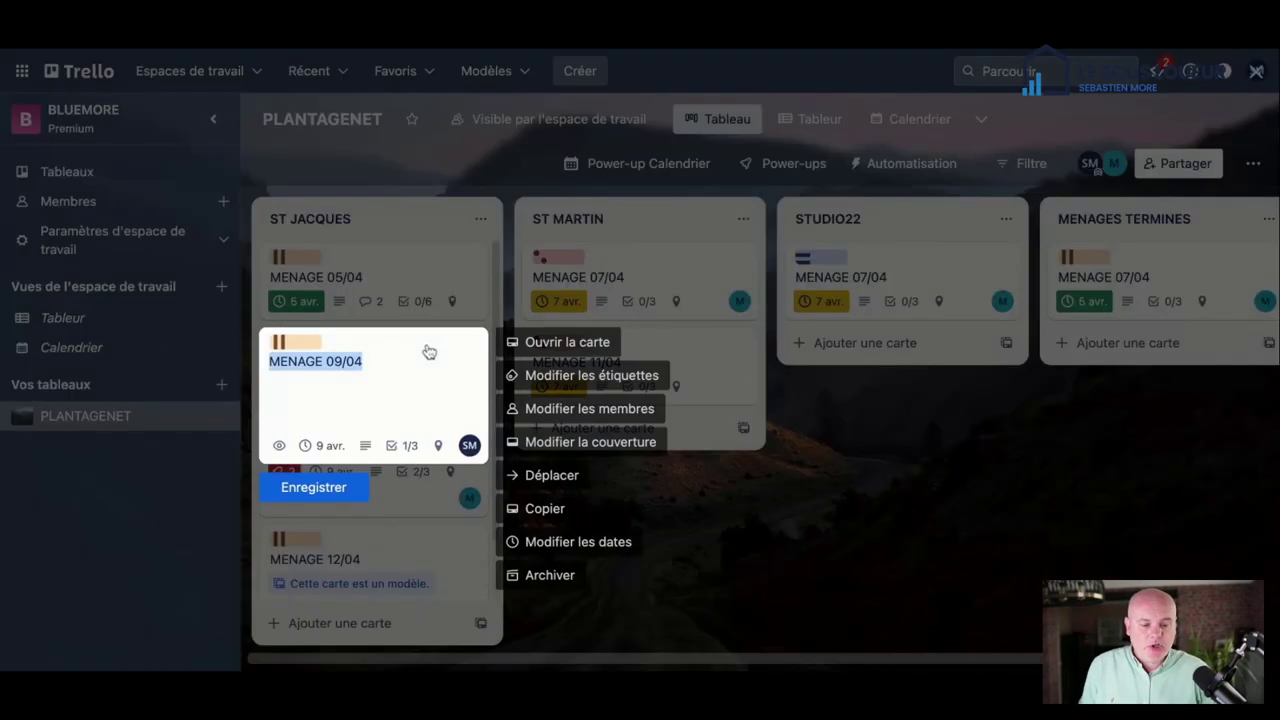
pyautogui.click(548, 508)
pyautogui.click(634, 180)
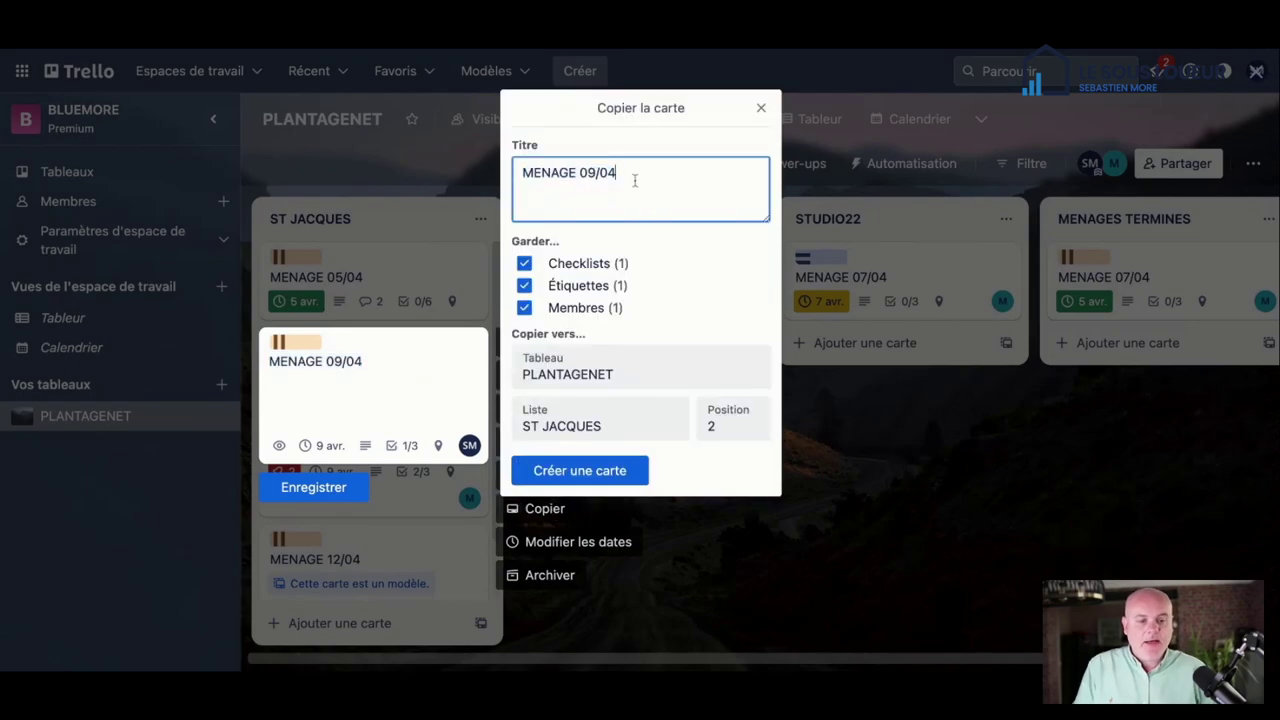
pyautogui.press('Left')
pyautogui.press('Left')
pyautogui.press('Left')
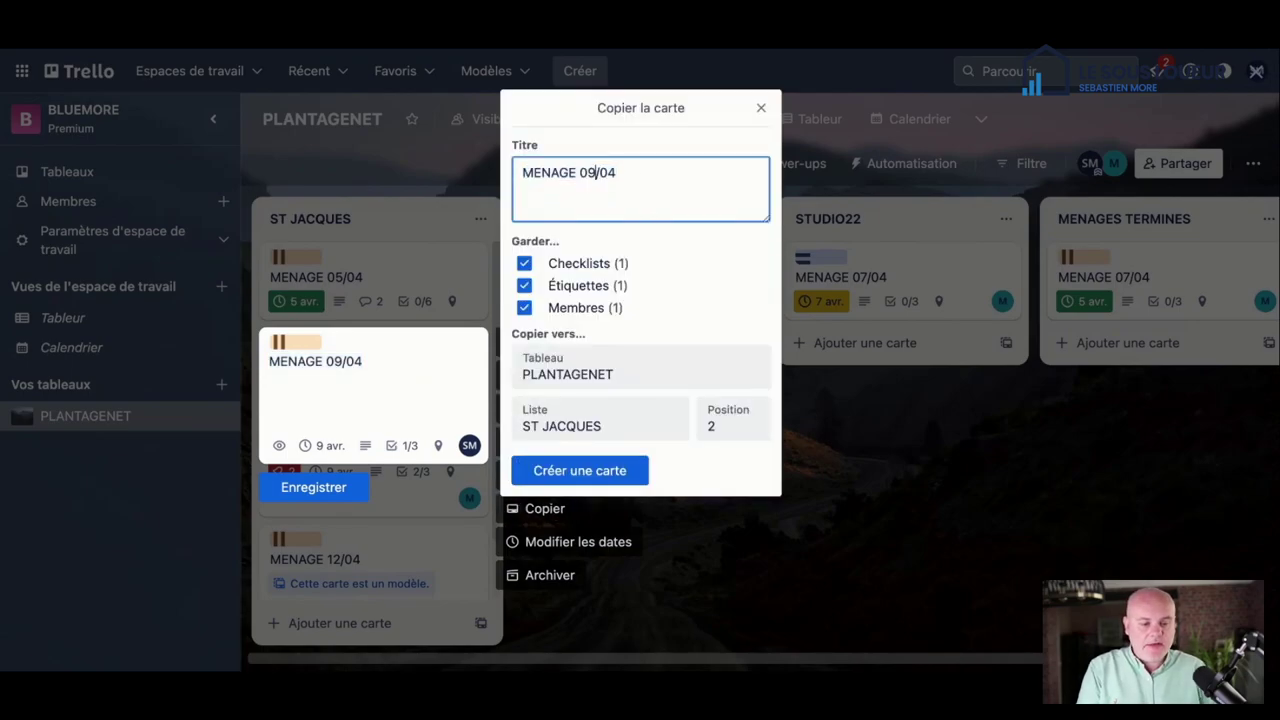
pyautogui.hotkey('shift', 'Left')
pyautogui.hotkey('shift', 'Left')
pyautogui.write('1')
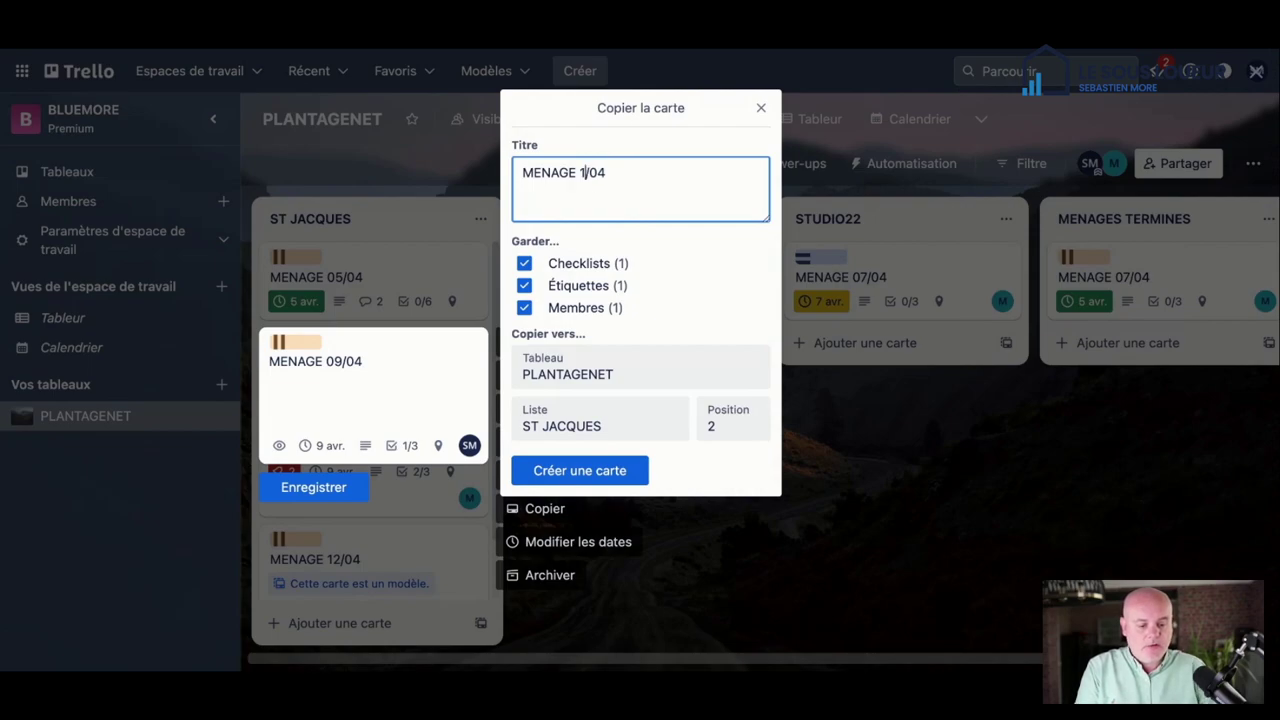
pyautogui.write('9')
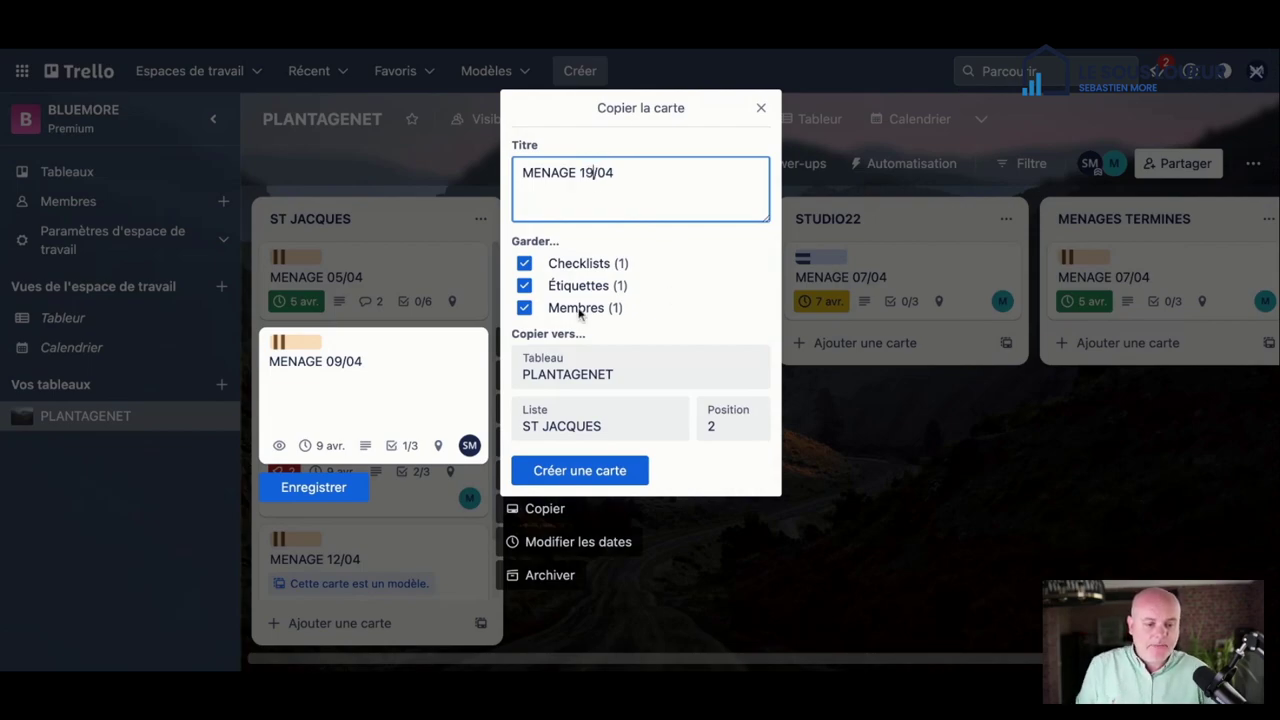
# Step: Exclude the members from the copy, set its position to 1 in ST JACQUES, and create the card
pyautogui.click(526, 312)
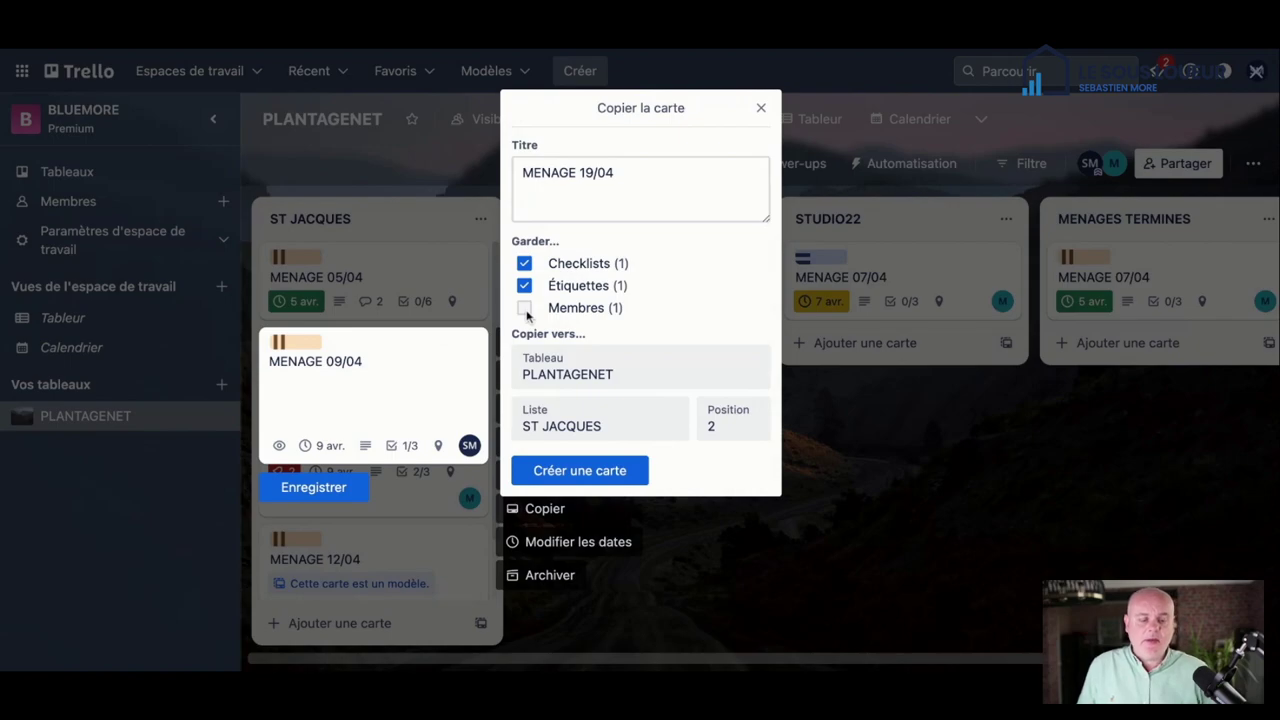
pyautogui.click(737, 431)
pyautogui.click(744, 402)
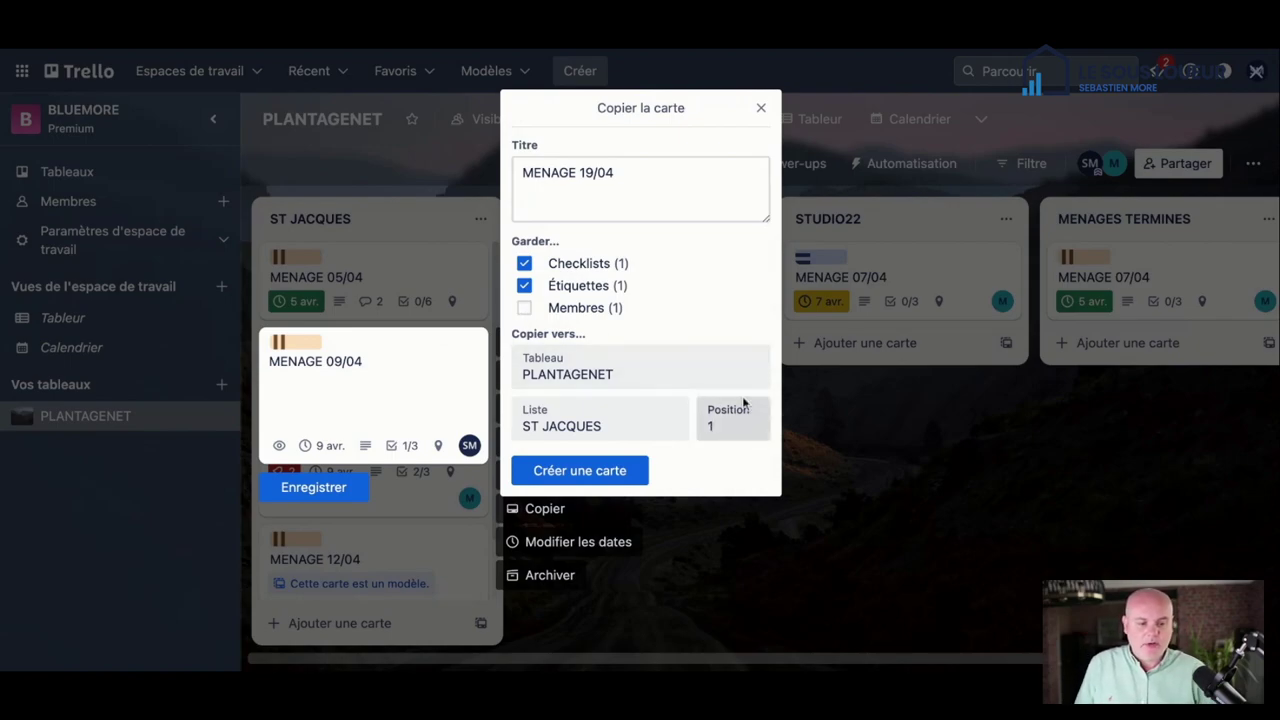
pyautogui.click(608, 471)
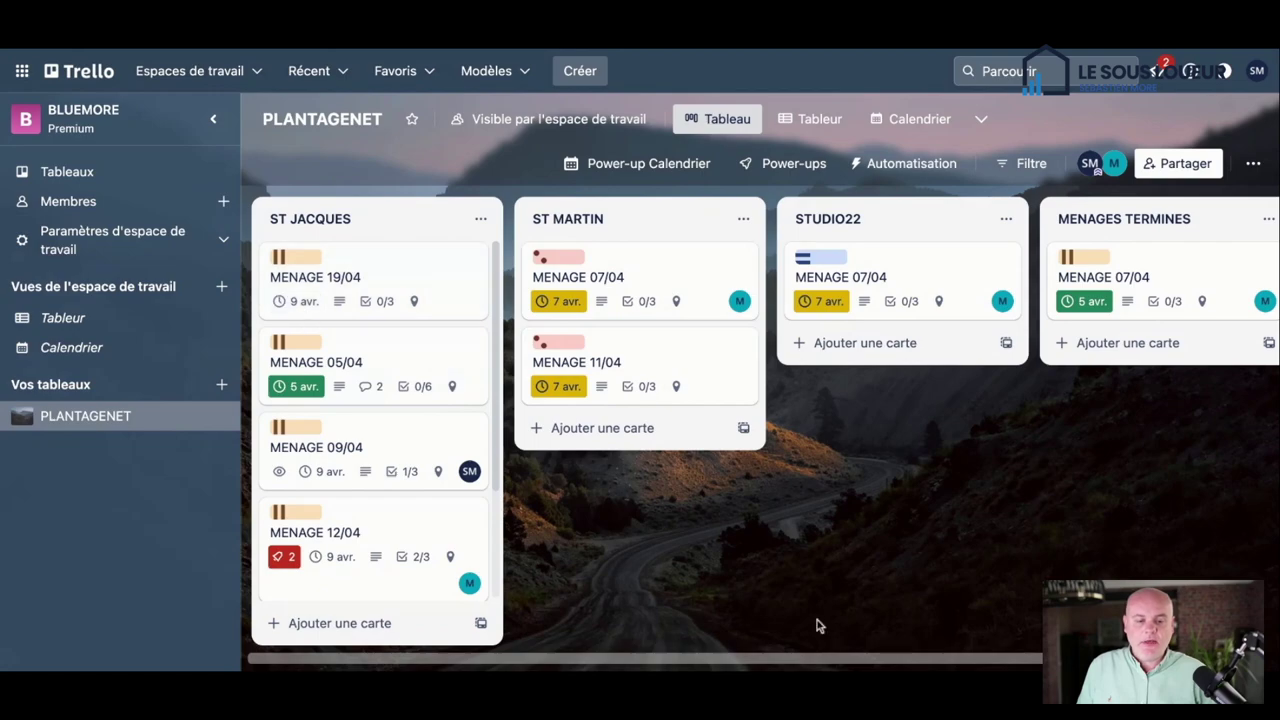
# Step: Open the MENAGE 19/04 card, check its copied details, checklist and activity, and close it
pyautogui.click(410, 277)
pyautogui.scroll(-5, 591, 375)
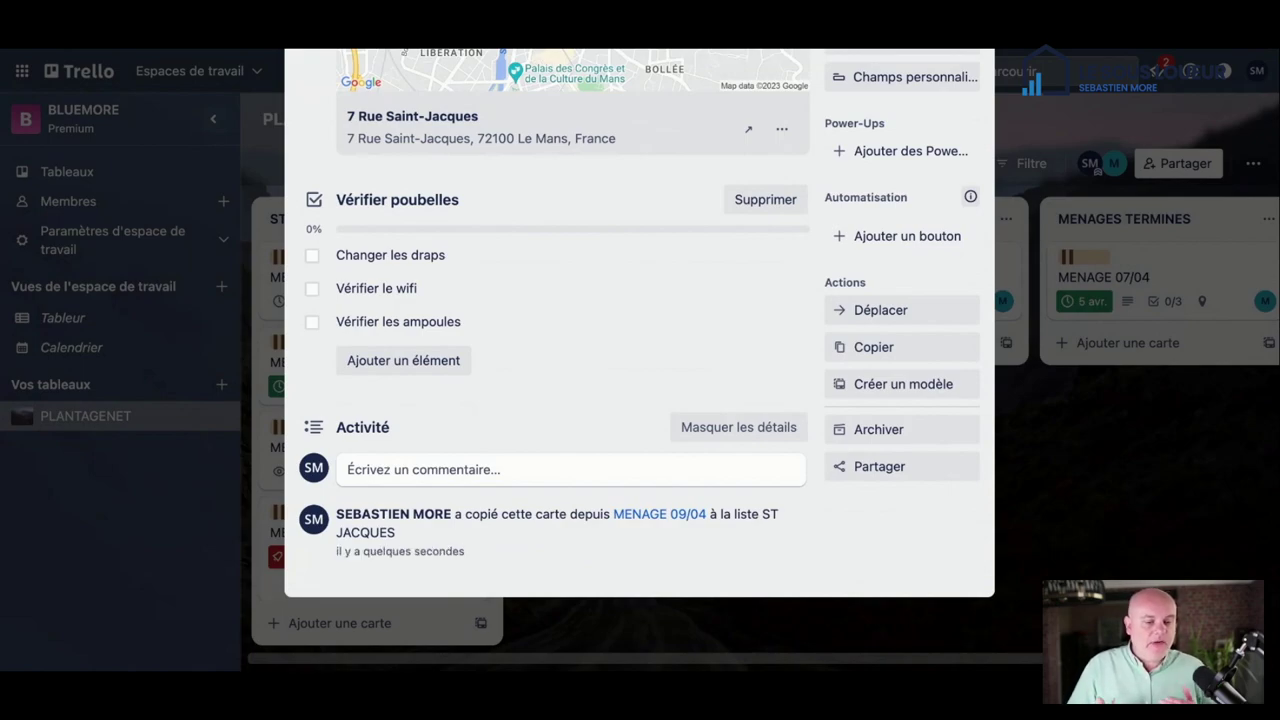
pyautogui.scroll(5, 584, 353)
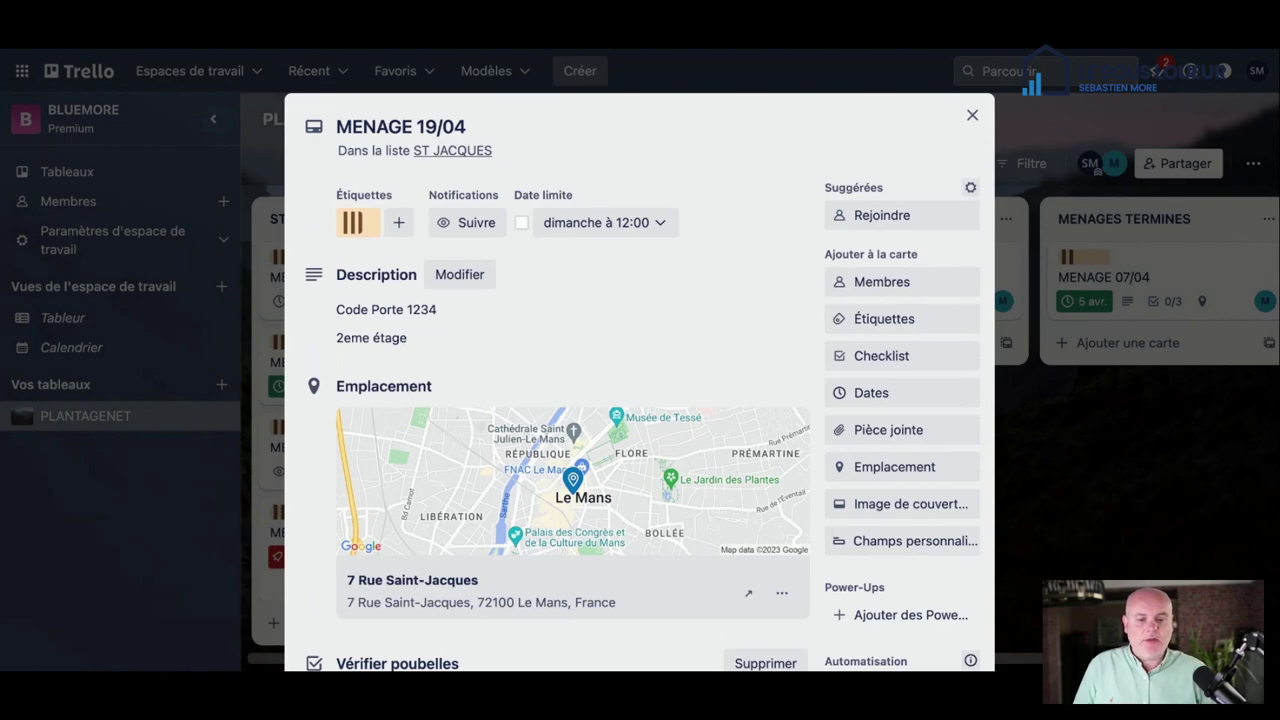
pyautogui.click(972, 116)
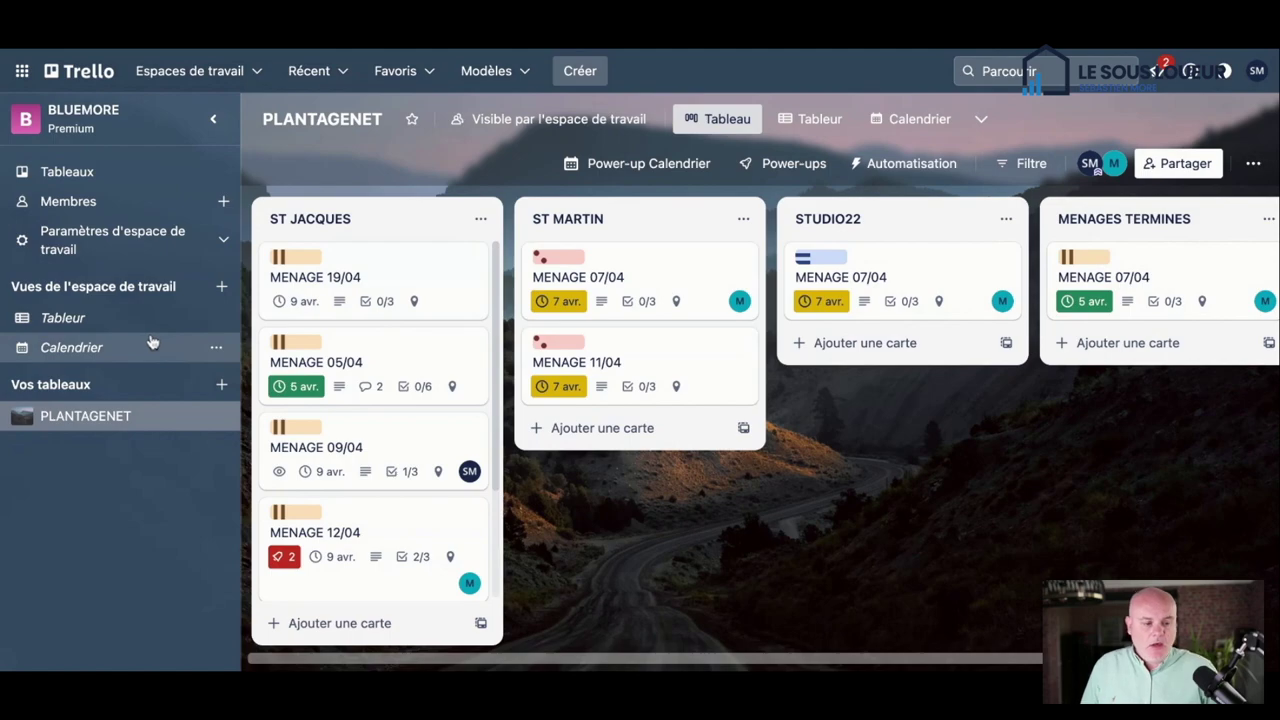
# Step: Examine the scheduled cleaning cards in the workspace calendar view and return to the PLANTAGENET board
pyautogui.click(83, 350)
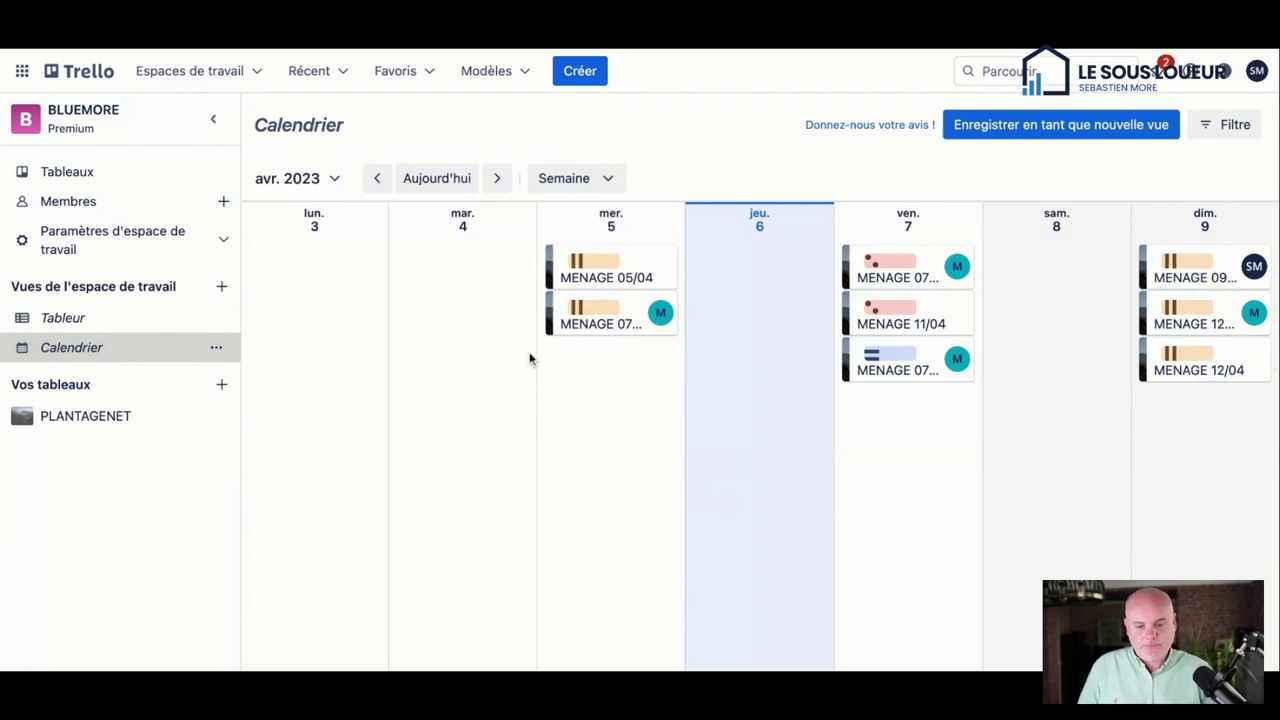
pyautogui.click(72, 416)
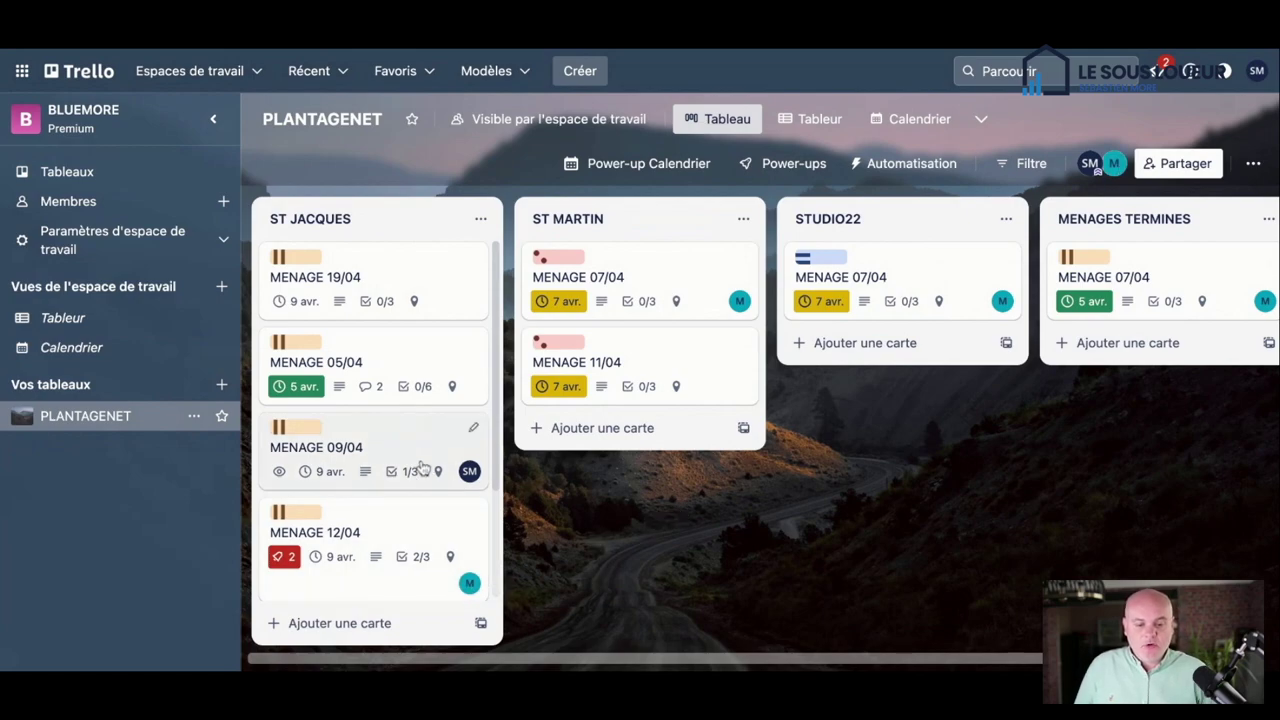
# Step: Look over the PLANTAGENET lists and the workspace calendar, and open the workspace table view of all cards
pyautogui.scroll(-2, 425, 462)
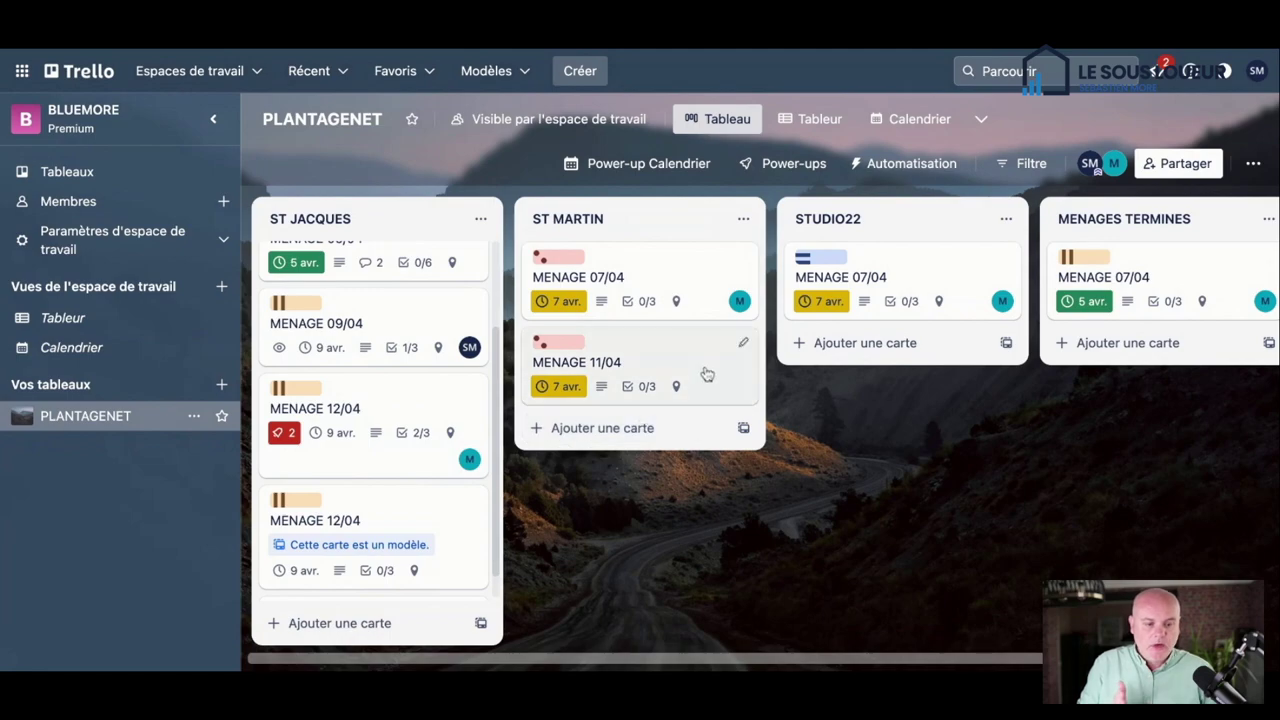
pyautogui.click(72, 348)
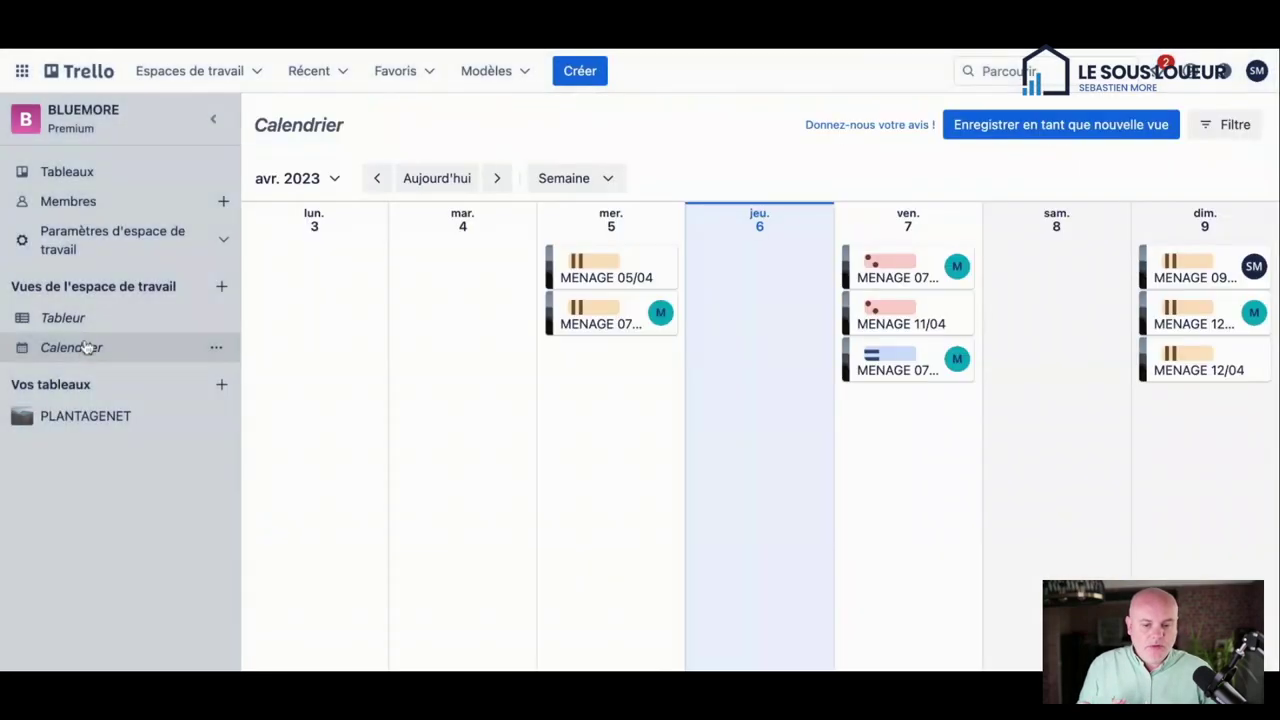
pyautogui.click(68, 321)
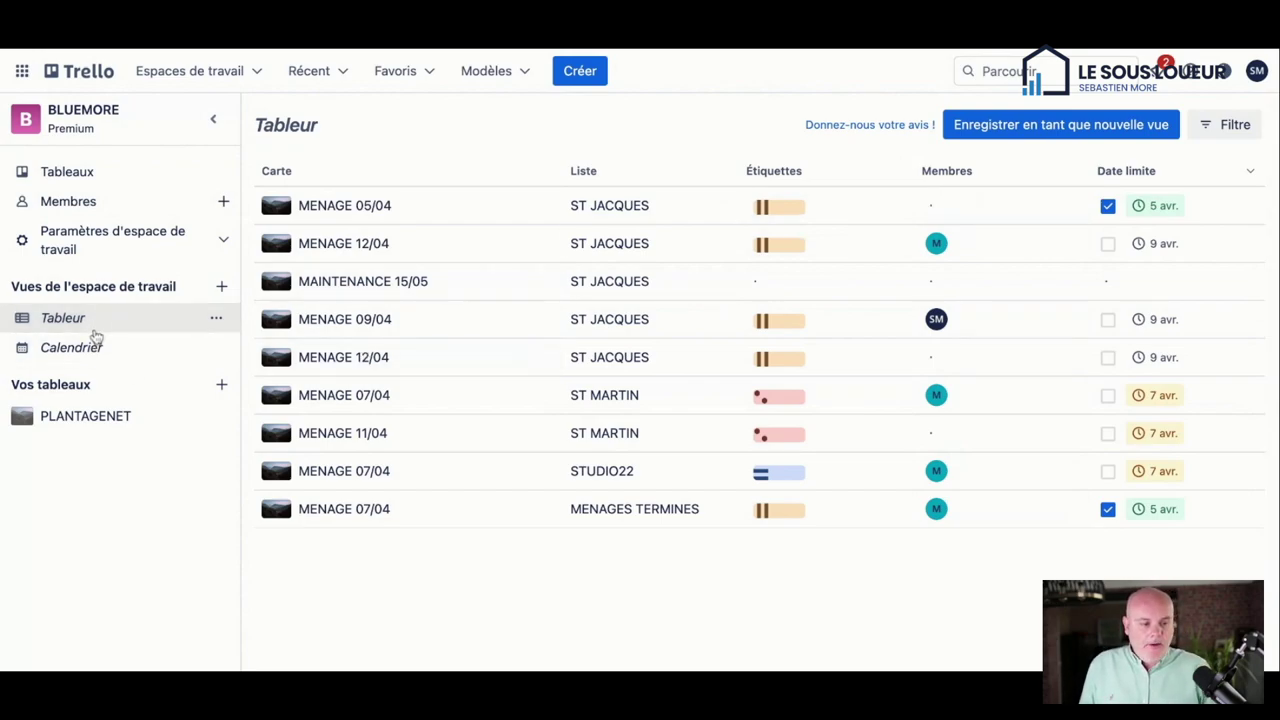
# Step: Filter the workspace table to the ST JACQUES list, and clear that list filter
pyautogui.click(1224, 128)
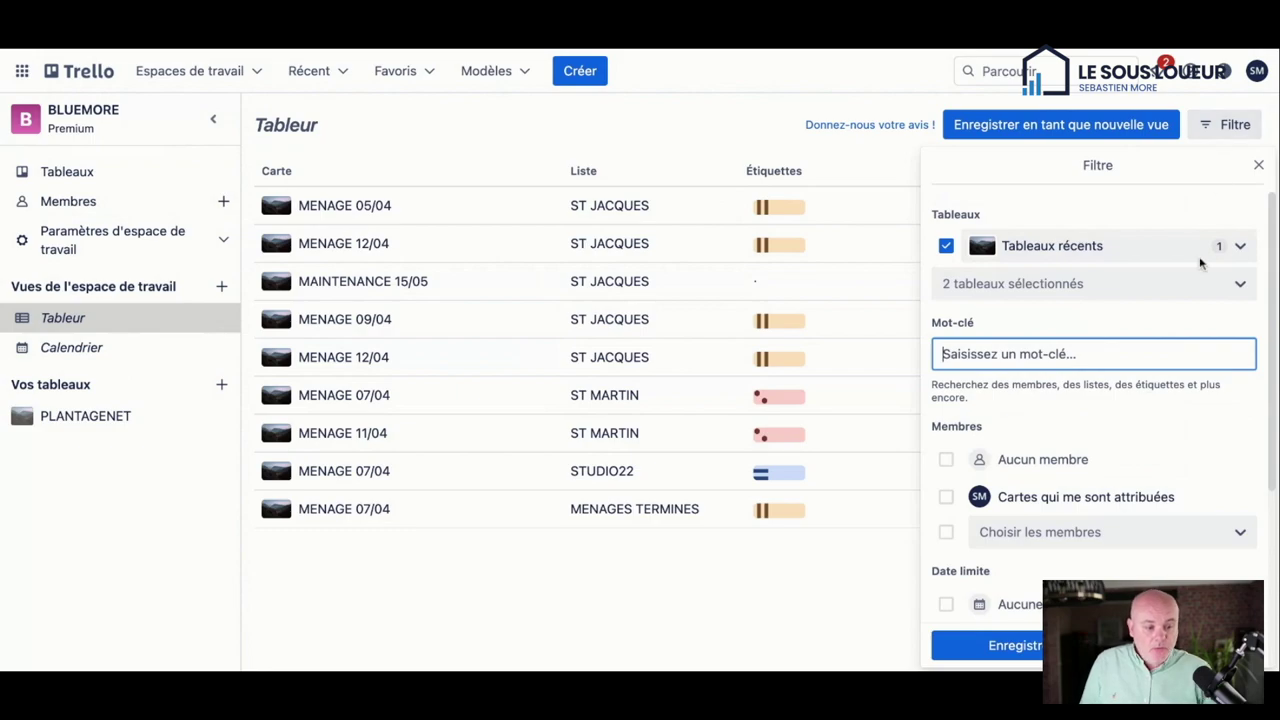
pyautogui.scroll(-3, 1152, 353)
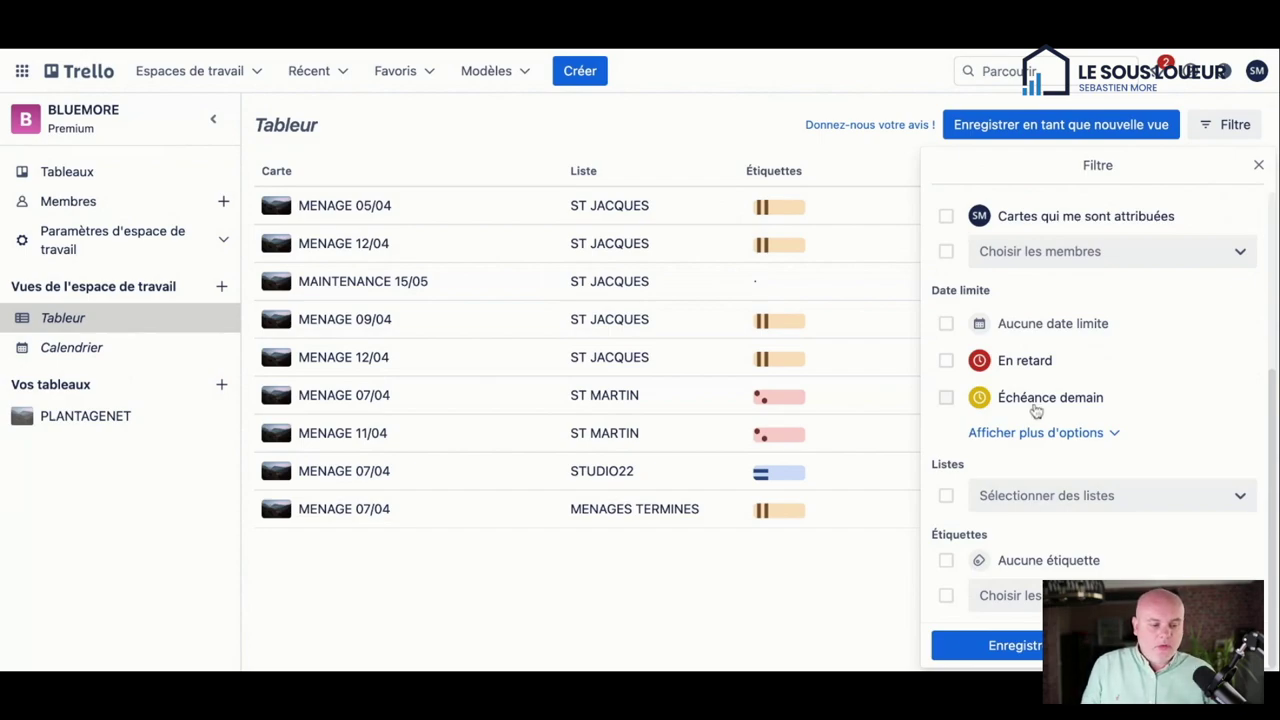
pyautogui.click(1045, 495)
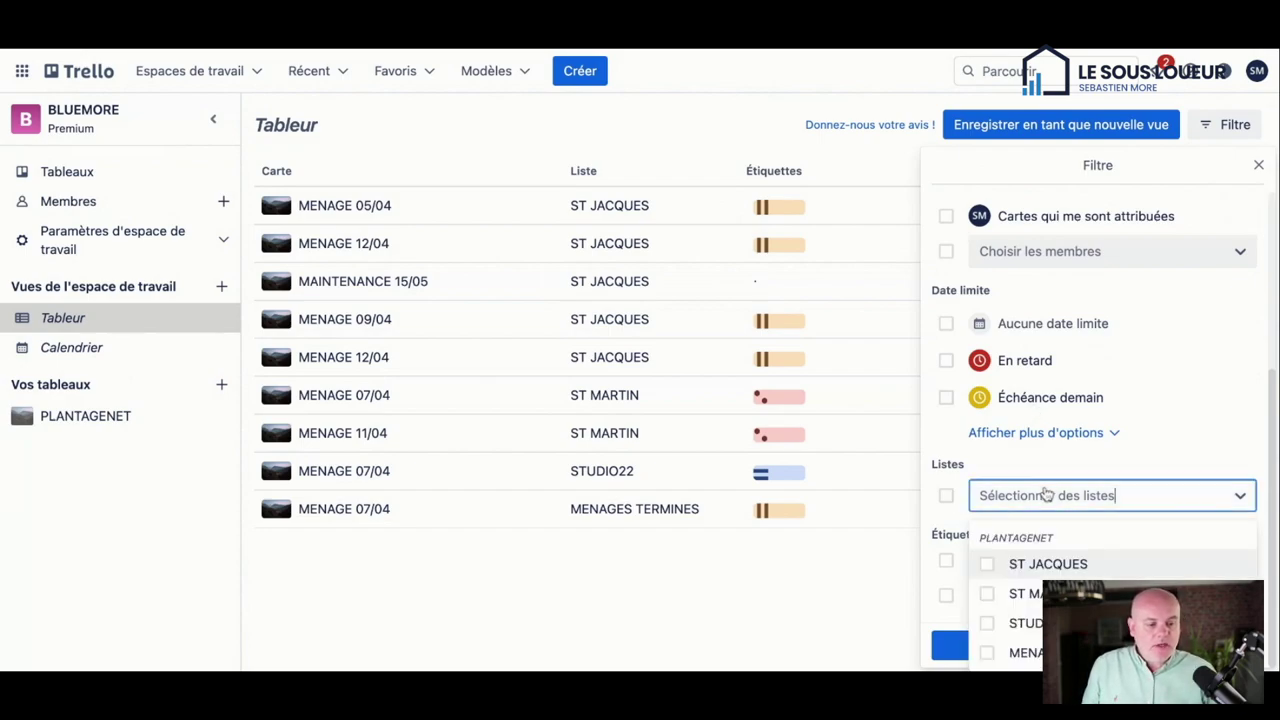
pyautogui.click(1047, 565)
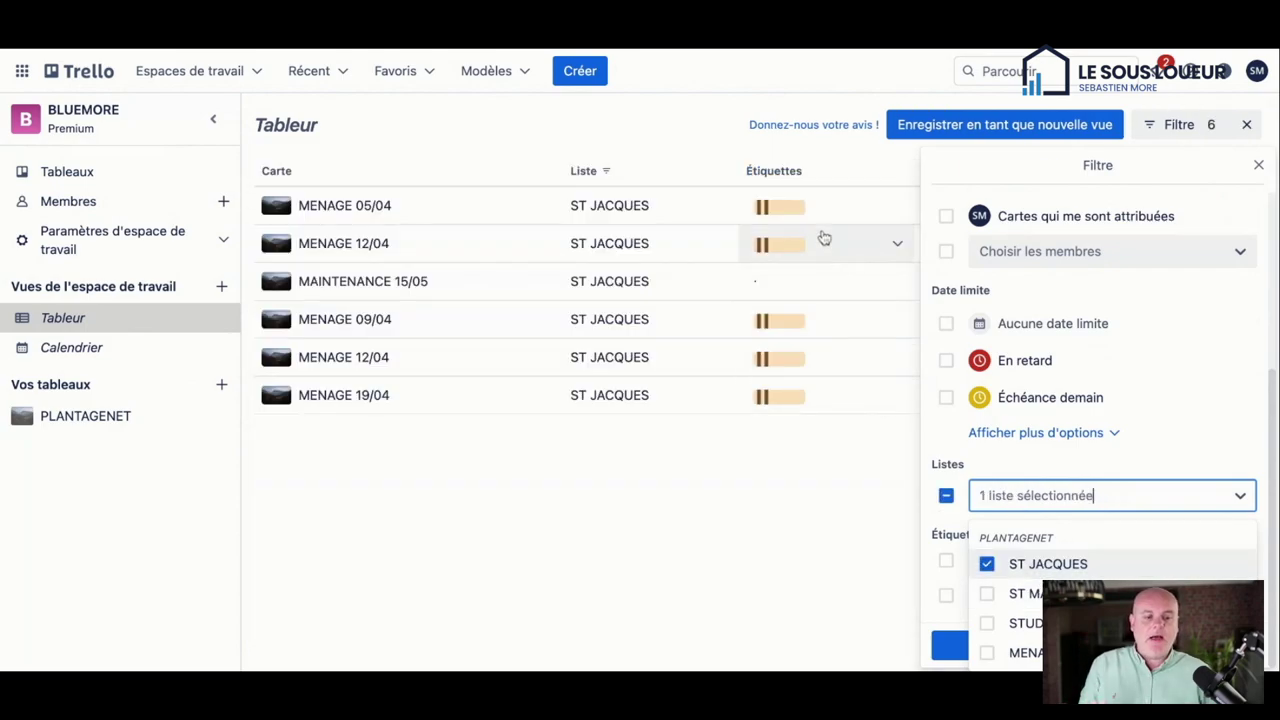
pyautogui.click(986, 564)
# Step: Filter the workspace table to the cards assigned to the other board member and close the filter options
pyautogui.scroll(3, 1127, 414)
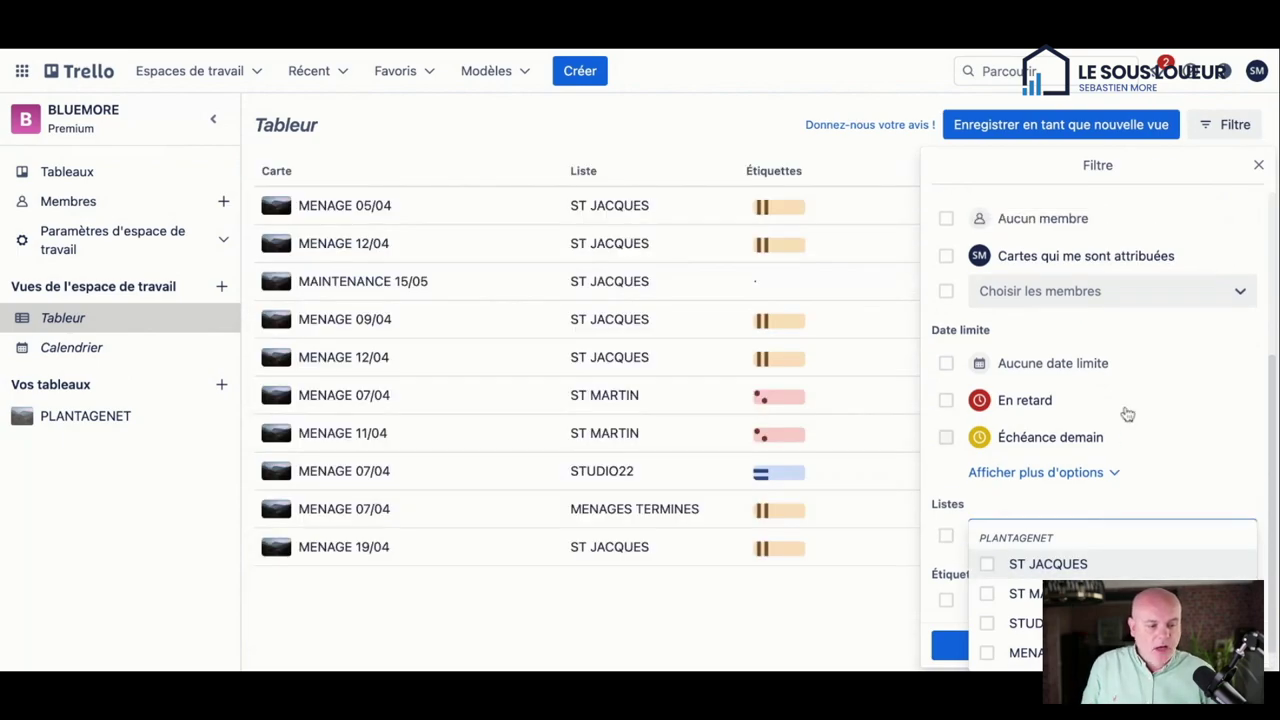
pyautogui.click(1080, 390)
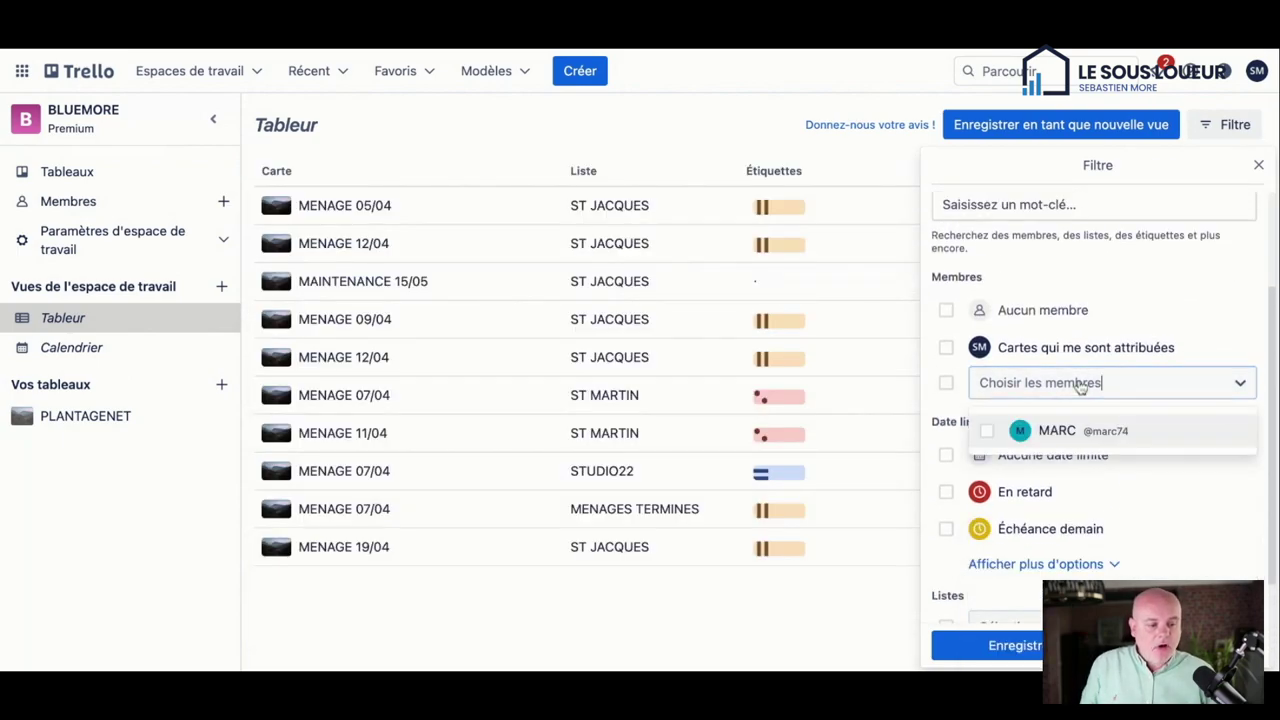
pyautogui.click(1060, 432)
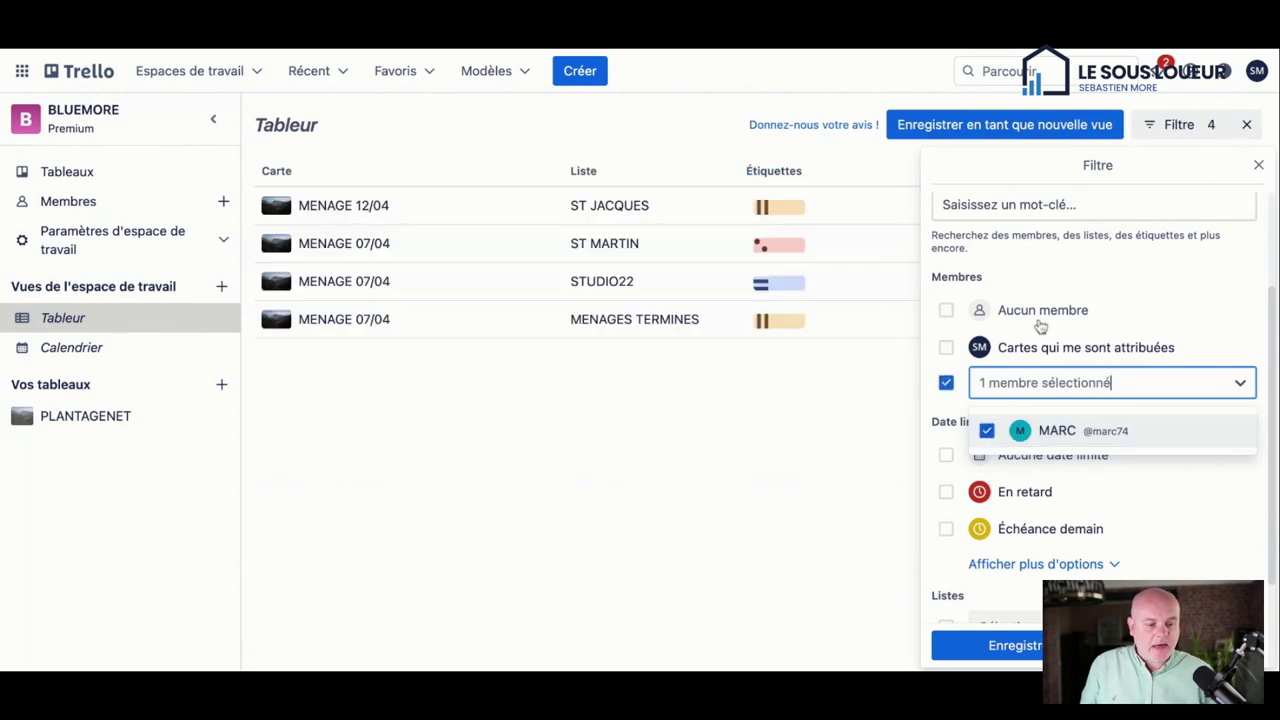
pyautogui.click(830, 469)
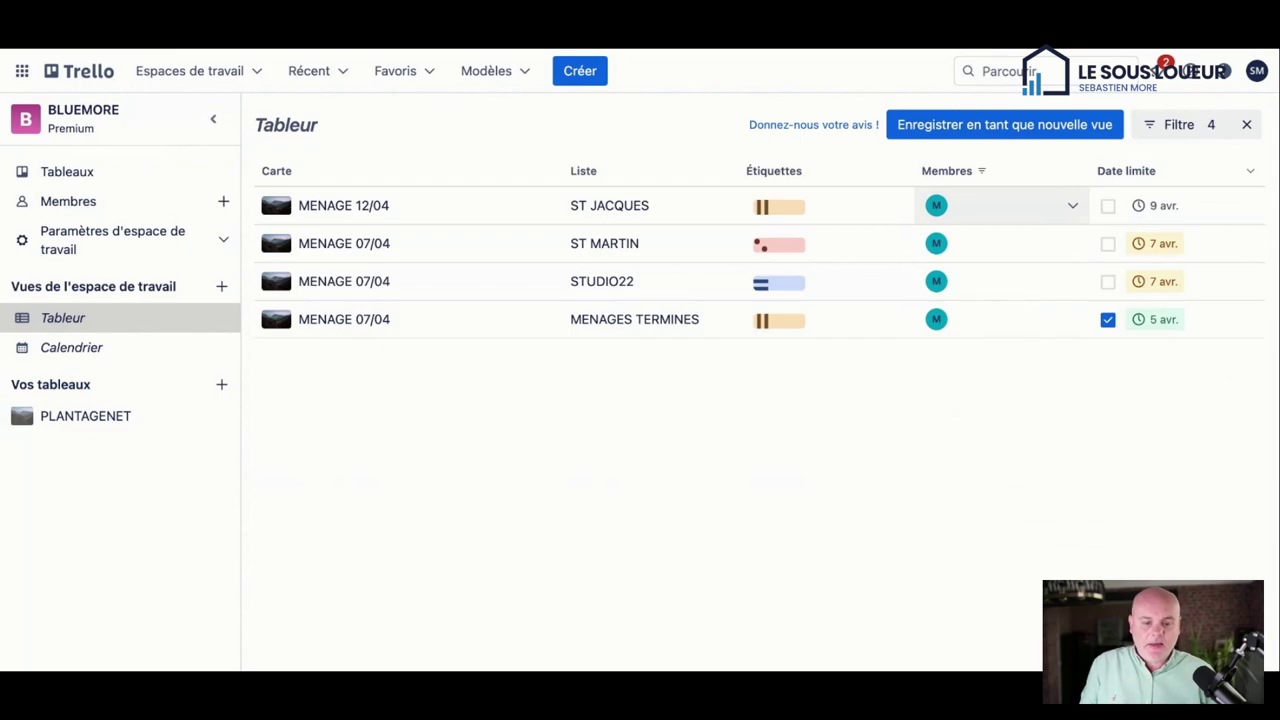
# Step: Examine the available table filters for boards, keyword, members, due date, lists and labels, and close them
pyautogui.click(1193, 135)
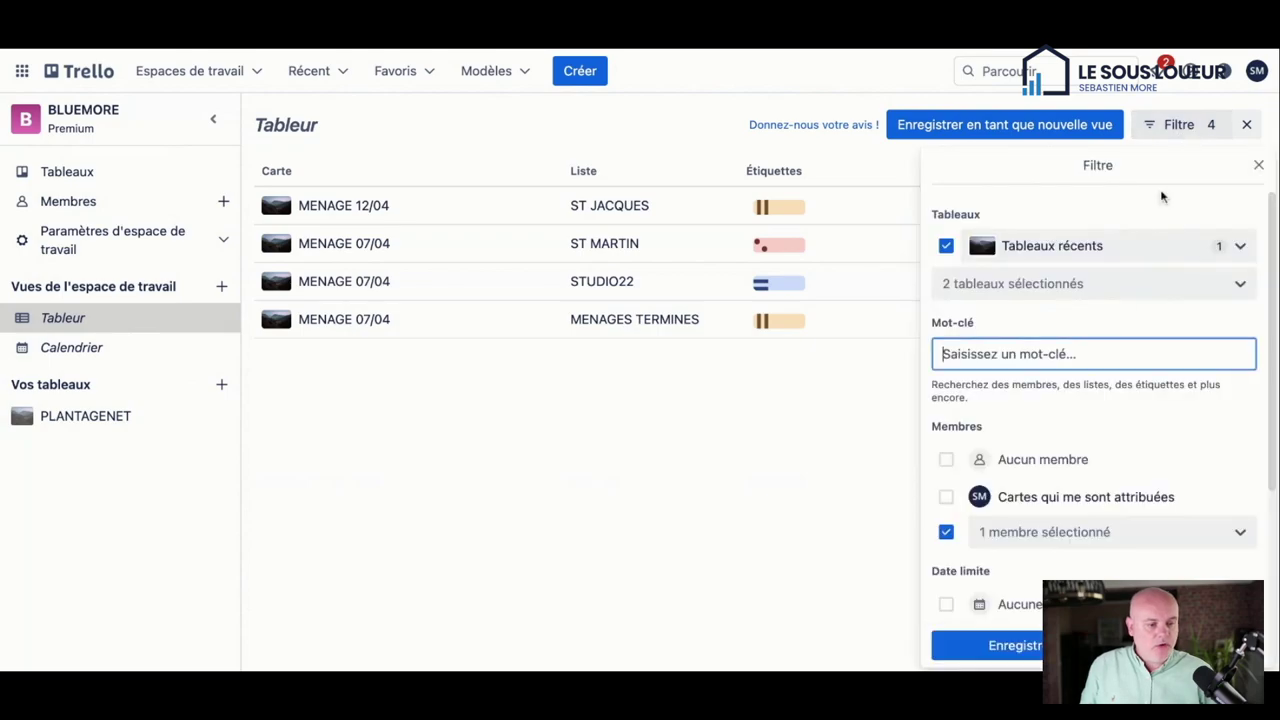
pyautogui.scroll(-3, 1103, 343)
pyautogui.scroll(3, 1104, 343)
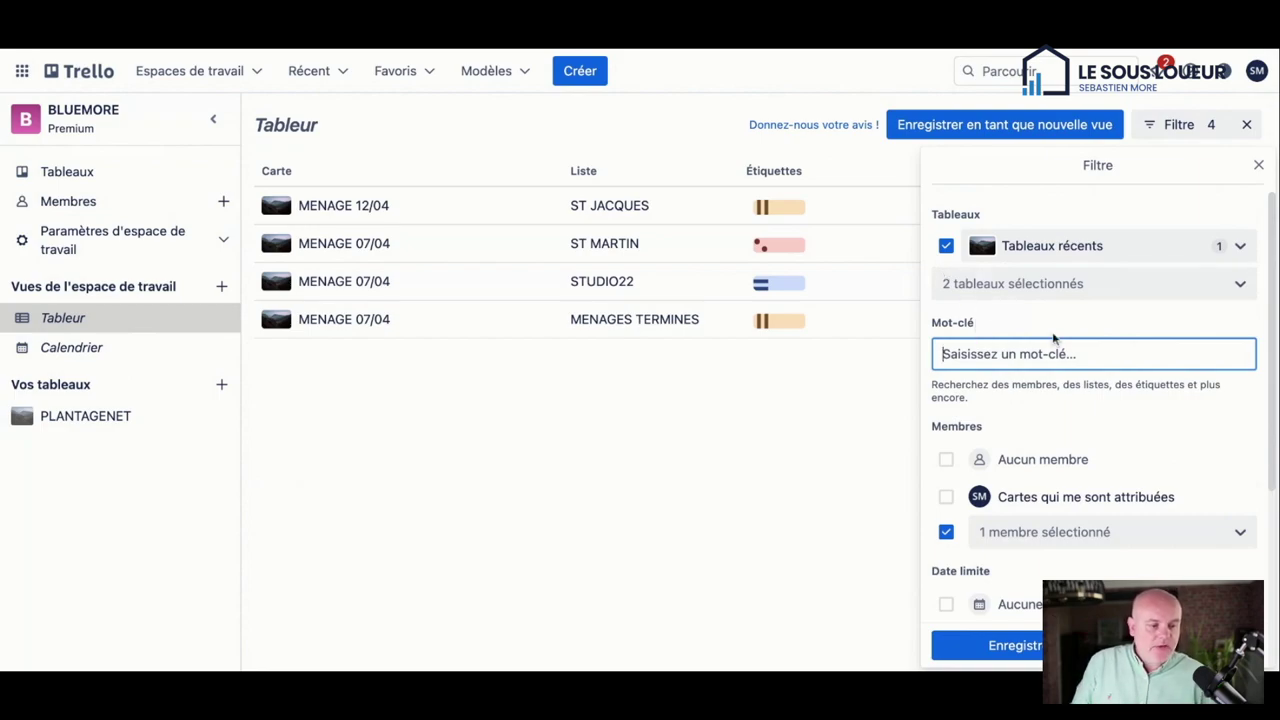
pyautogui.scroll(-1, 1091, 349)
pyautogui.scroll(-3, 1091, 349)
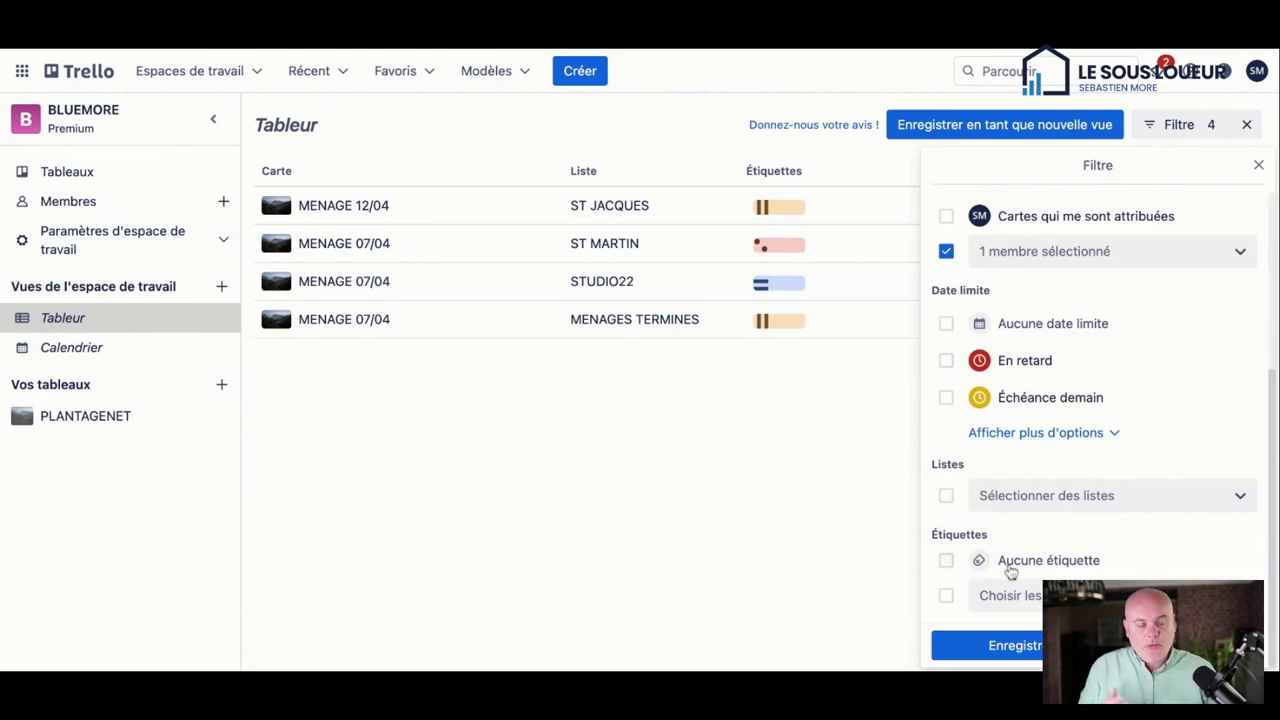
pyautogui.scroll(5, 1256, 170)
pyautogui.click(1258, 166)
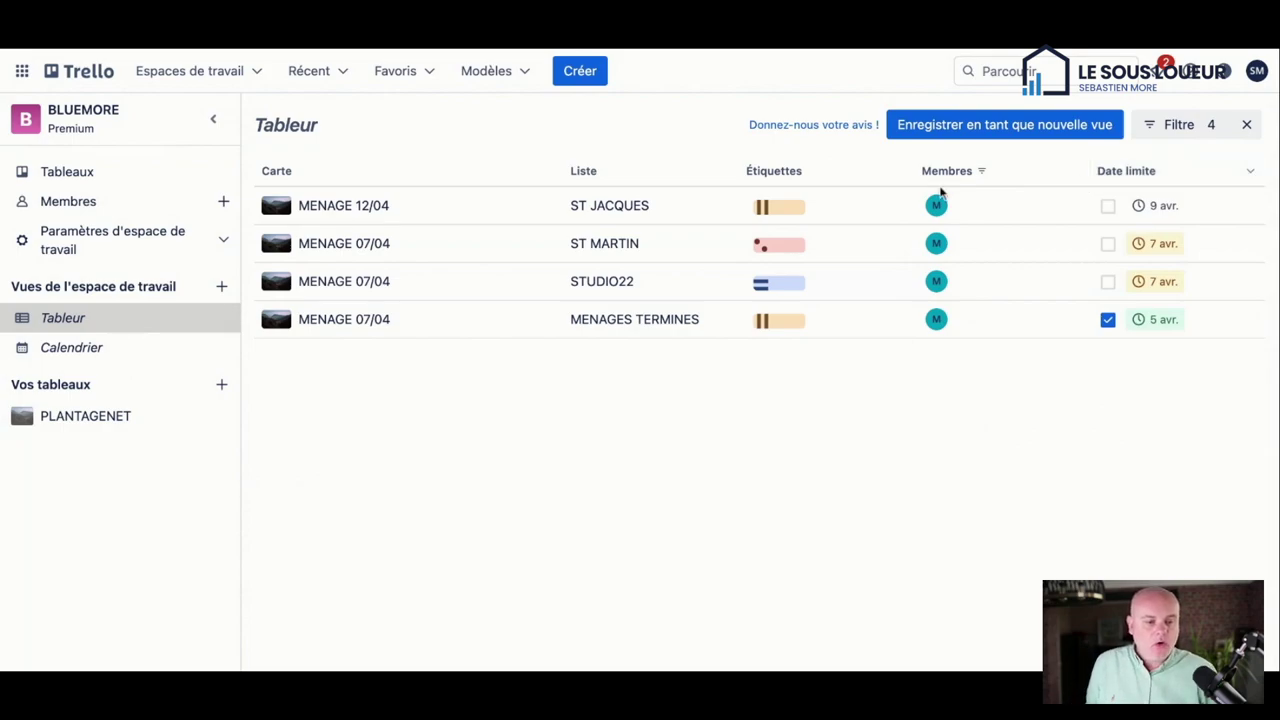
# Step: Return to the PLANTAGENET board and switch to the other member's account session showing the same board
pyautogui.click(102, 356)
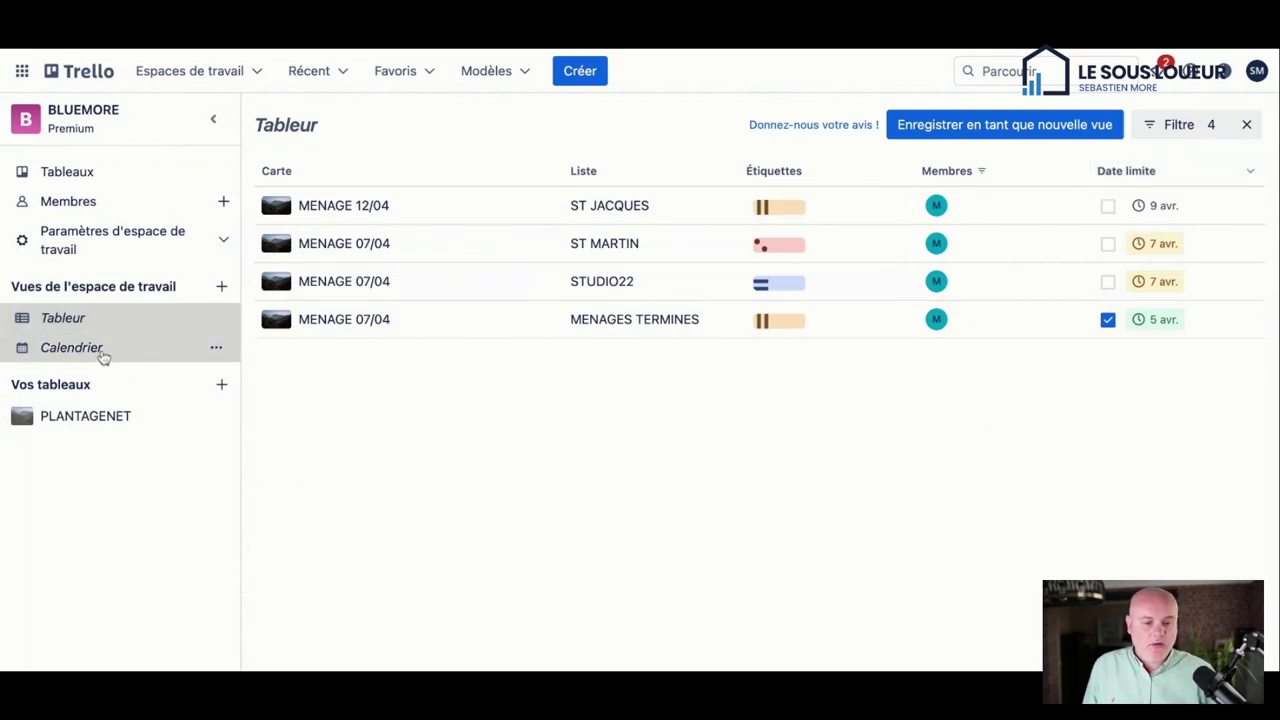
pyautogui.click(77, 423)
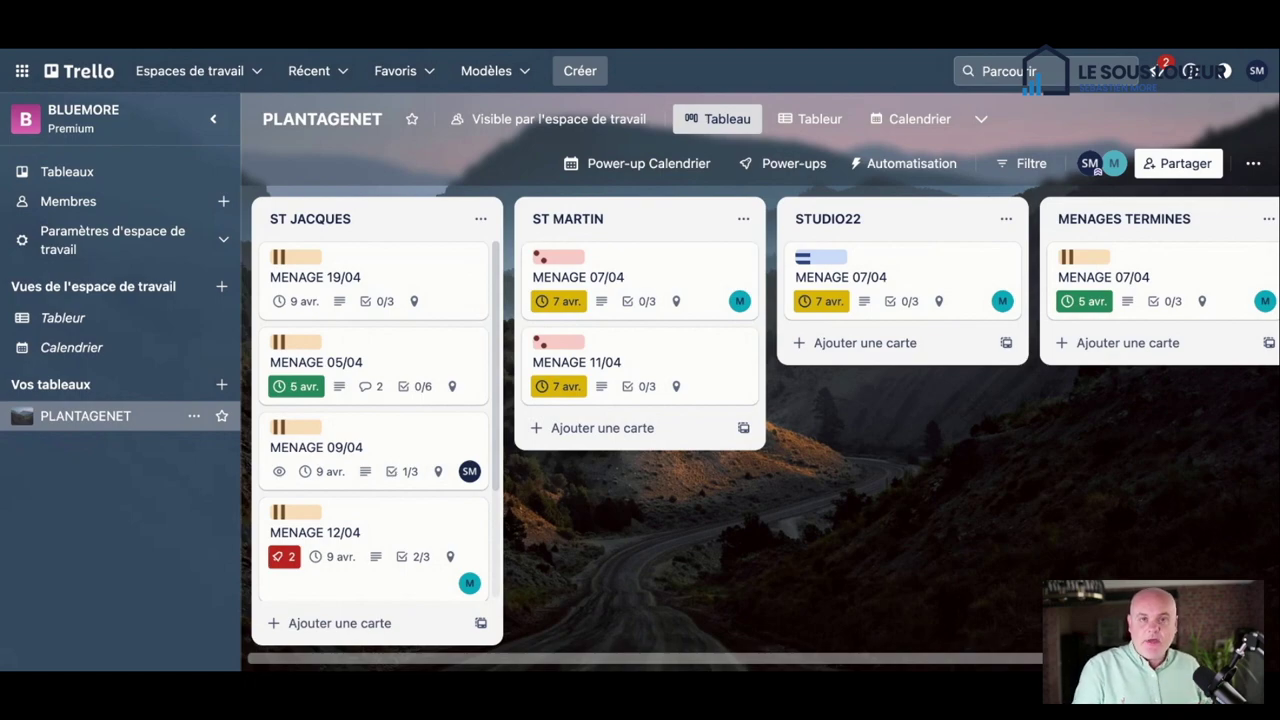
pyautogui.click(1256, 71)
pyautogui.click(1145, 222)
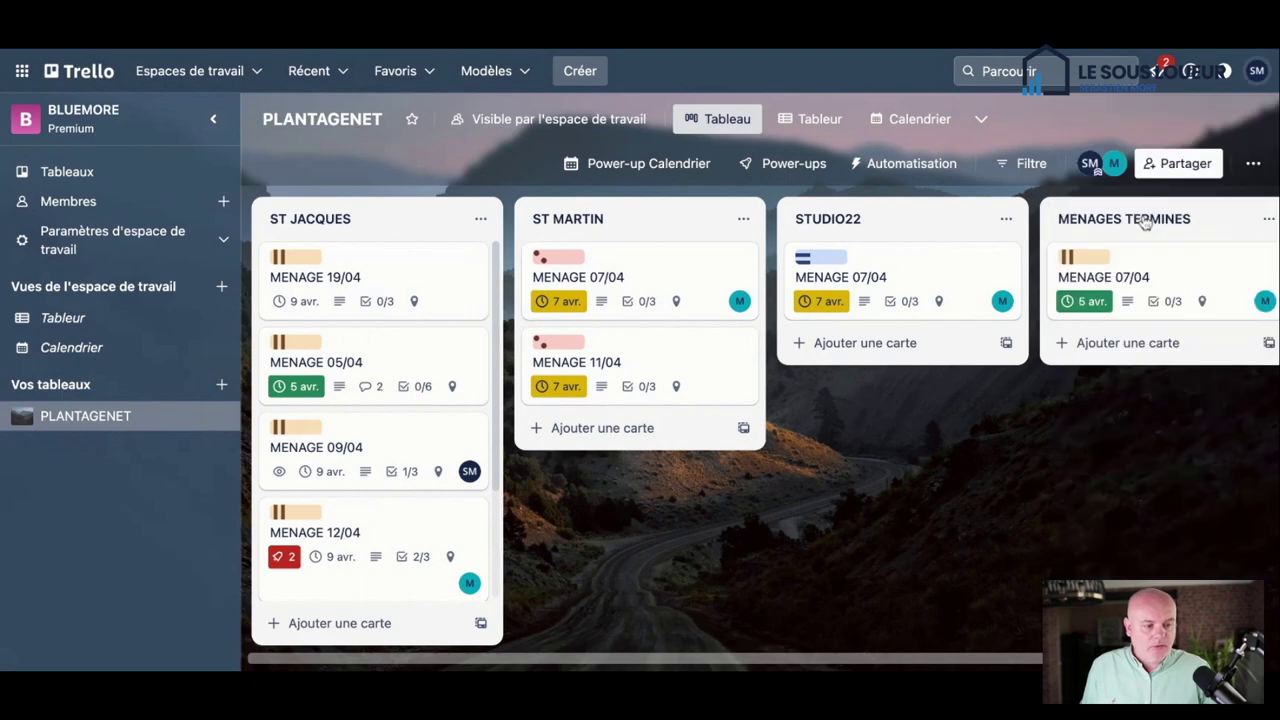
pyautogui.click(628, 337)
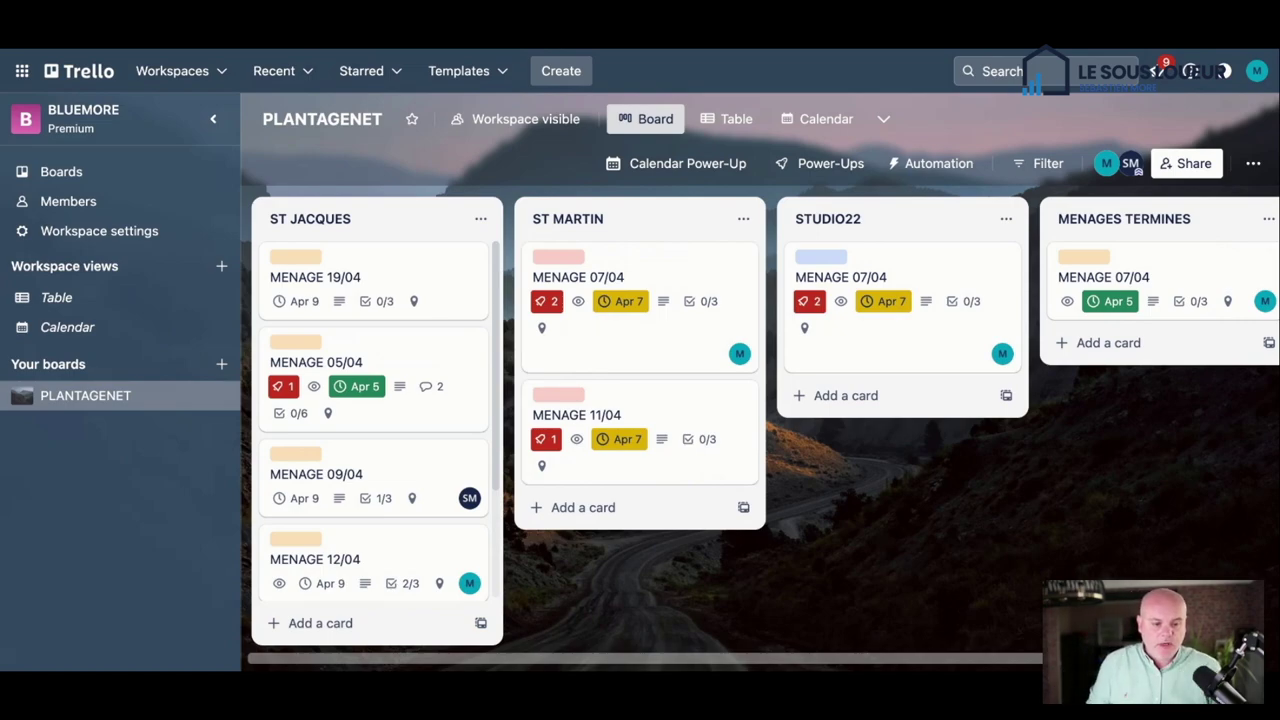
pyautogui.click(480, 218)
pyautogui.click(434, 226)
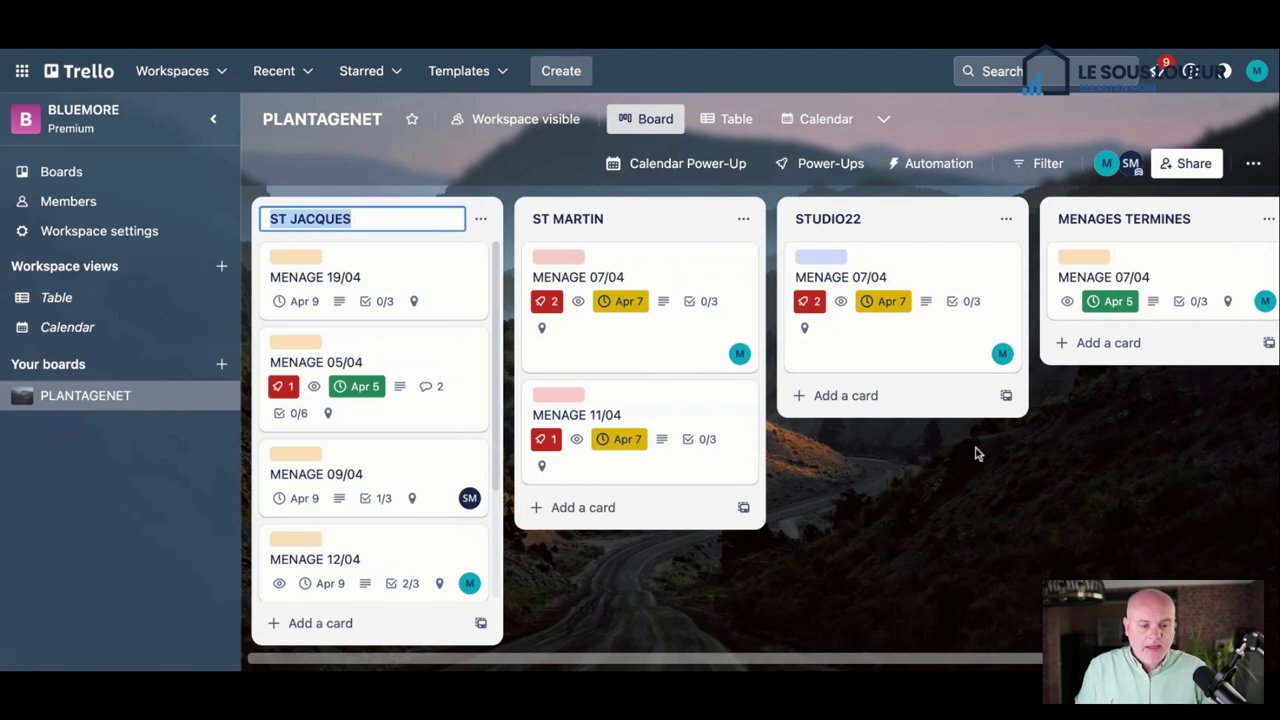
# Step: Assign the first listed board member to the ST JACQUES card MENAGE 05/04 in the workspace table view
pyautogui.click(58, 298)
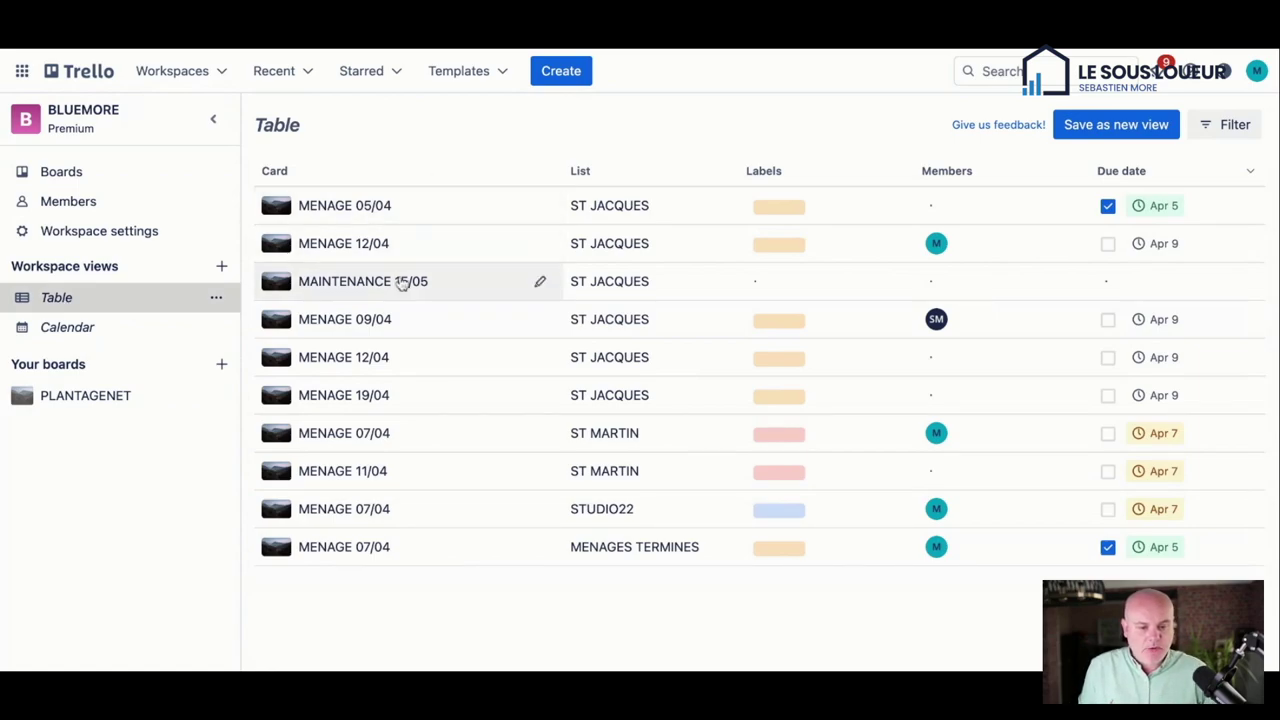
pyautogui.click(932, 208)
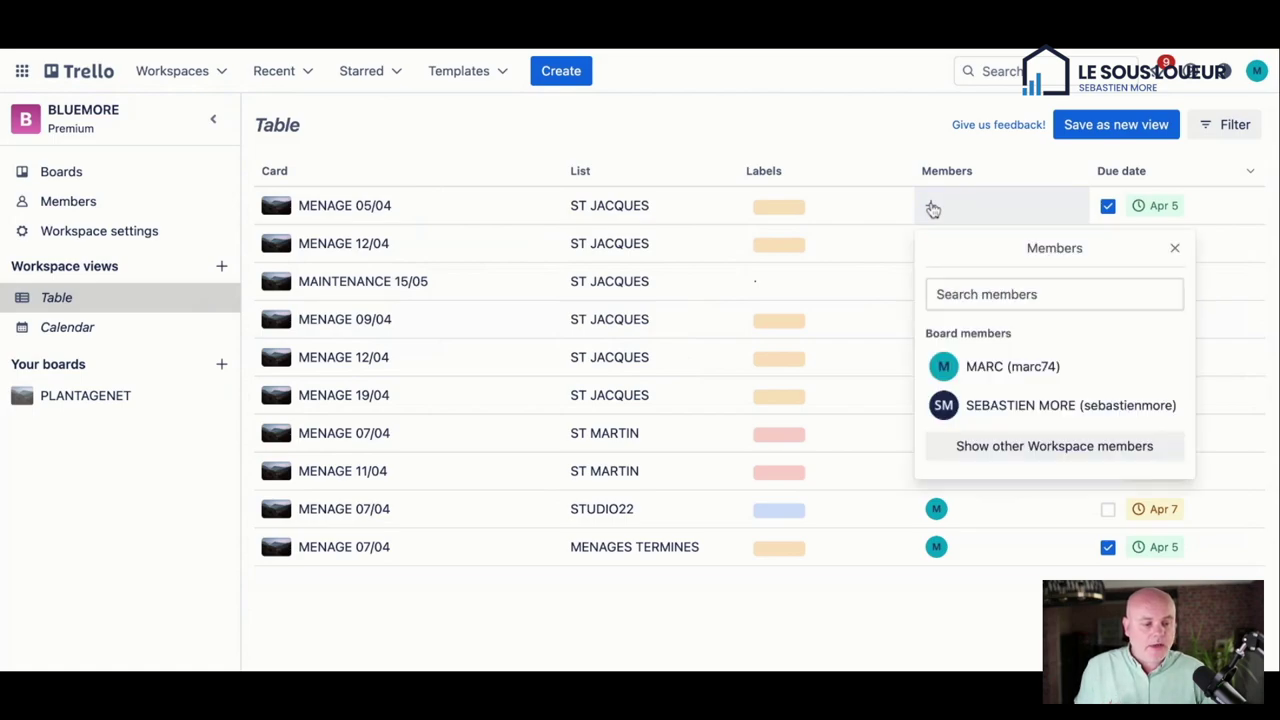
pyautogui.click(976, 367)
pyautogui.click(840, 126)
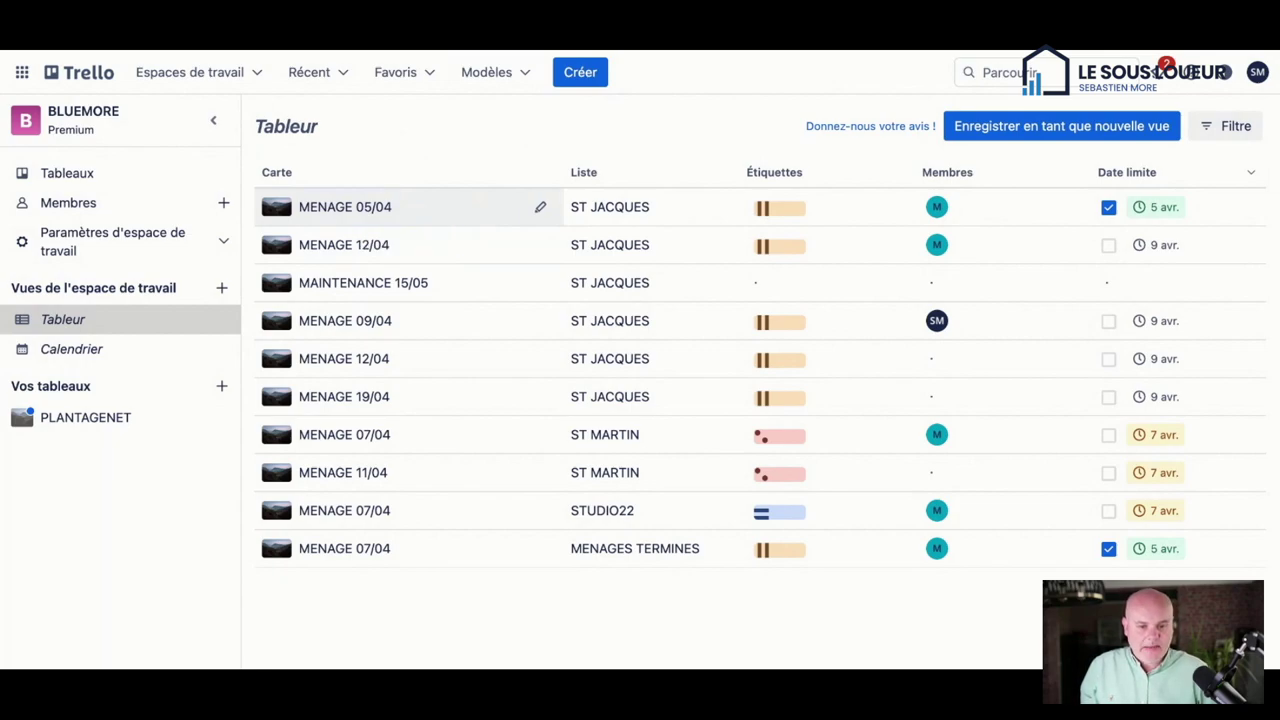
# Step: Open the MENAGE 05/04 card on the PLANTAGENET board and review its details and checklist, with completed items hidden and shown
pyautogui.click(100, 420)
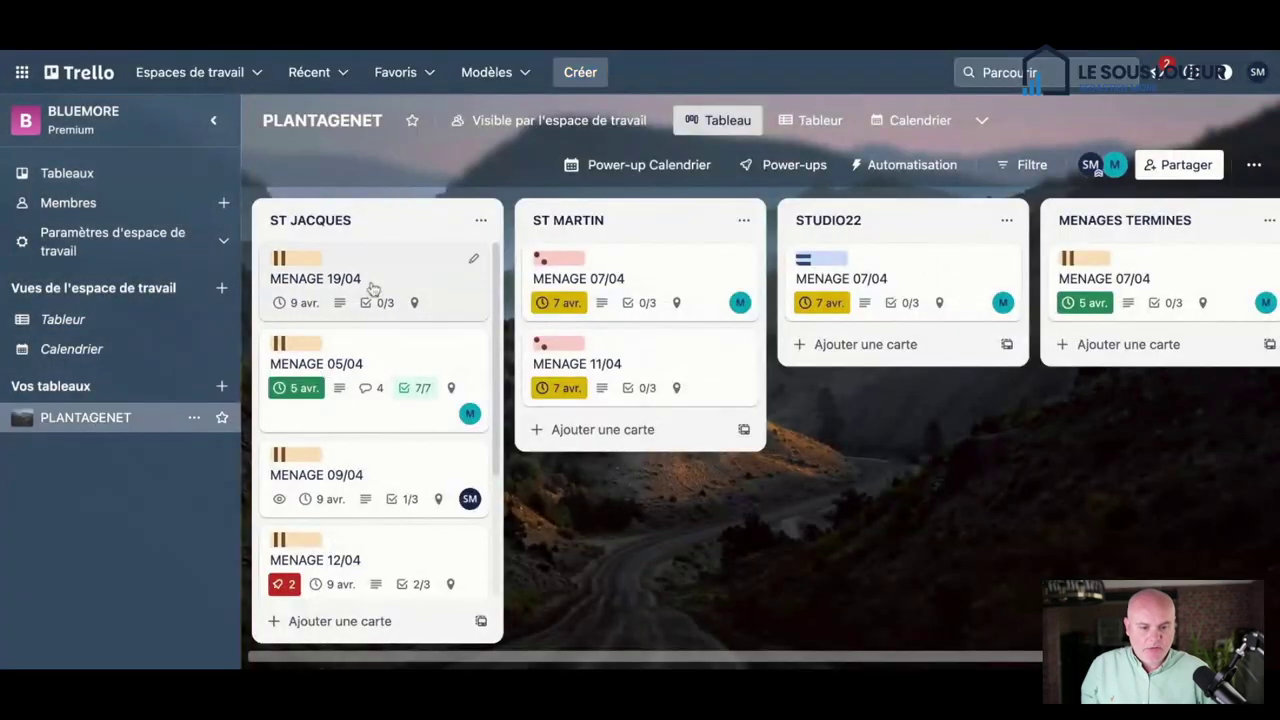
pyautogui.click(416, 366)
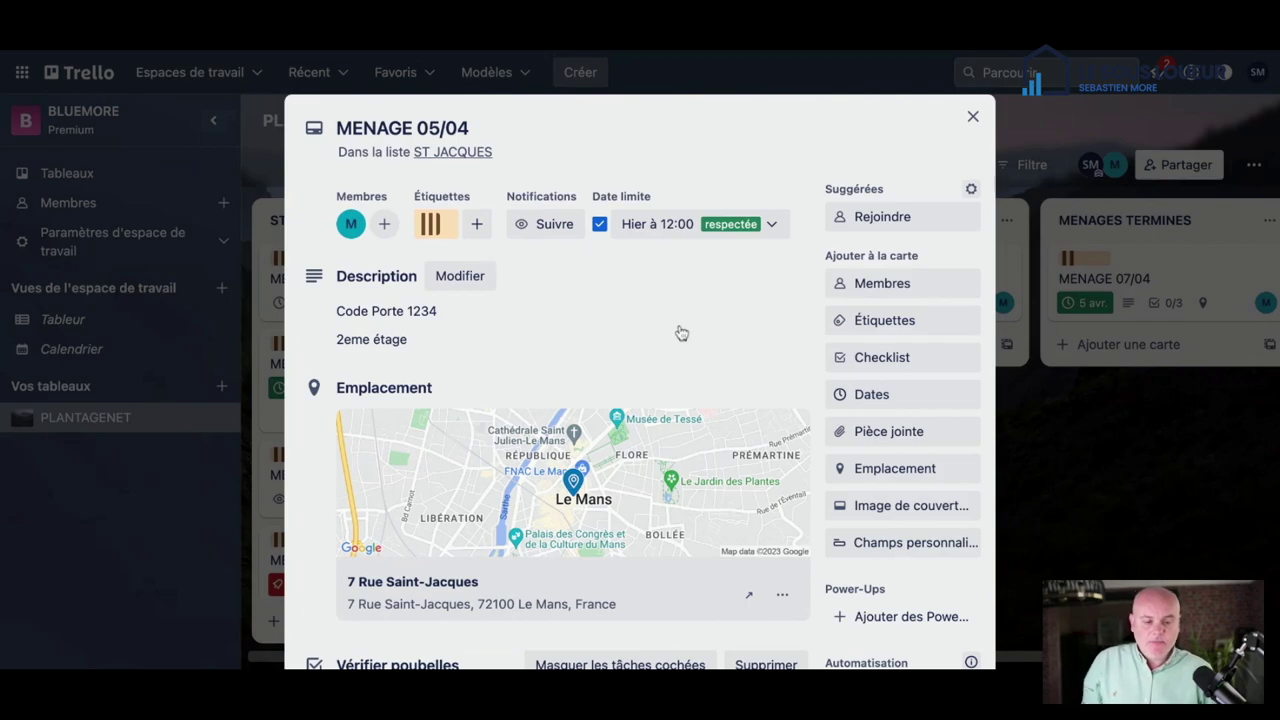
pyautogui.scroll(-1, 681, 332)
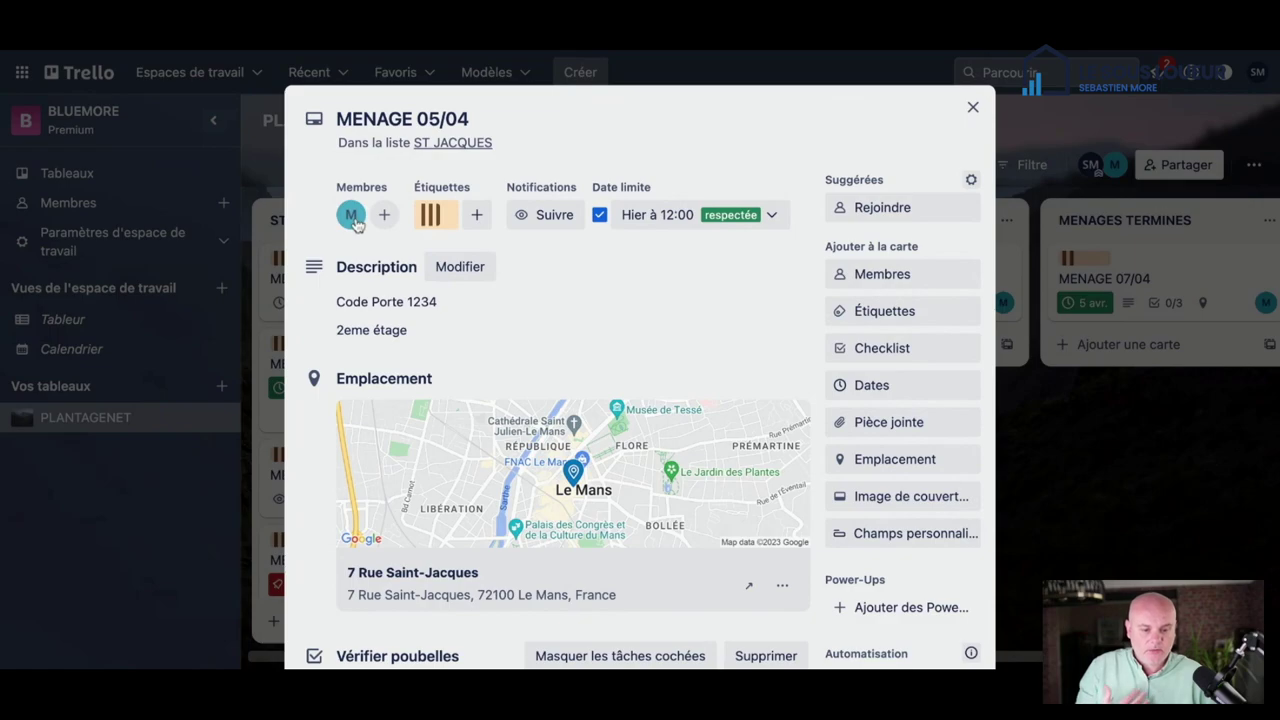
pyautogui.scroll(-5, 645, 368)
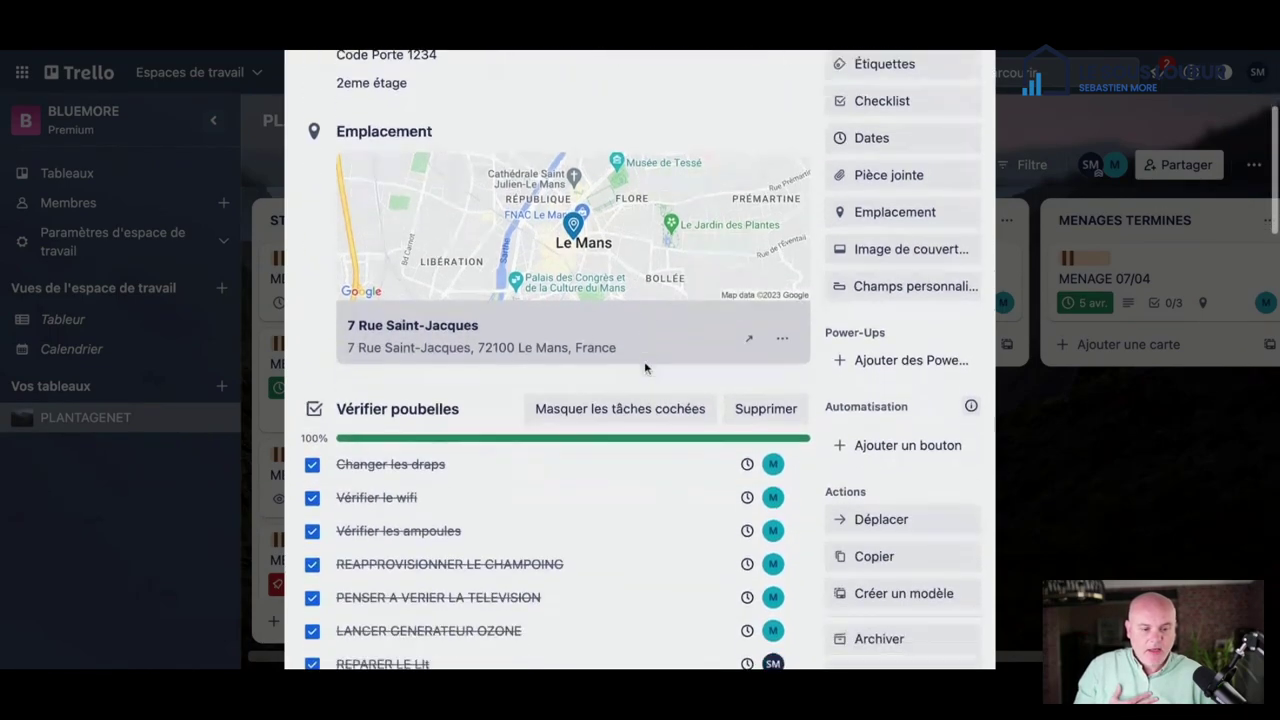
pyautogui.scroll(-1, 645, 368)
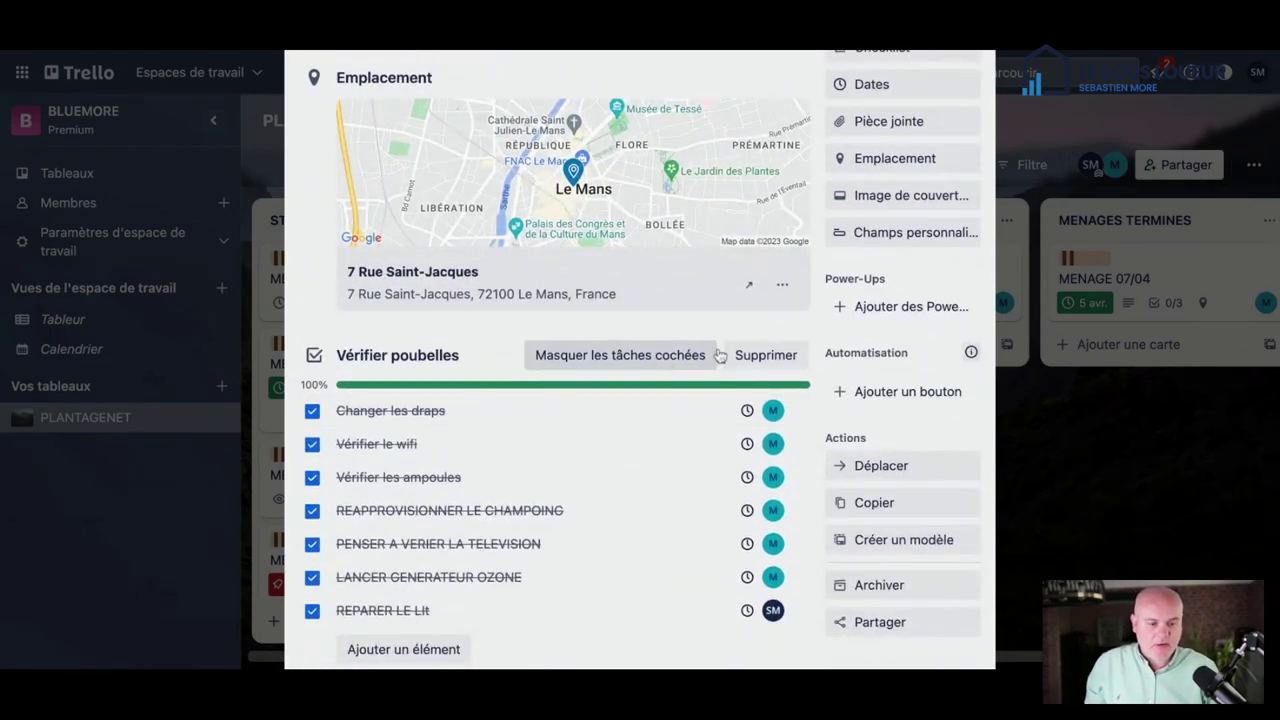
pyautogui.click(640, 362)
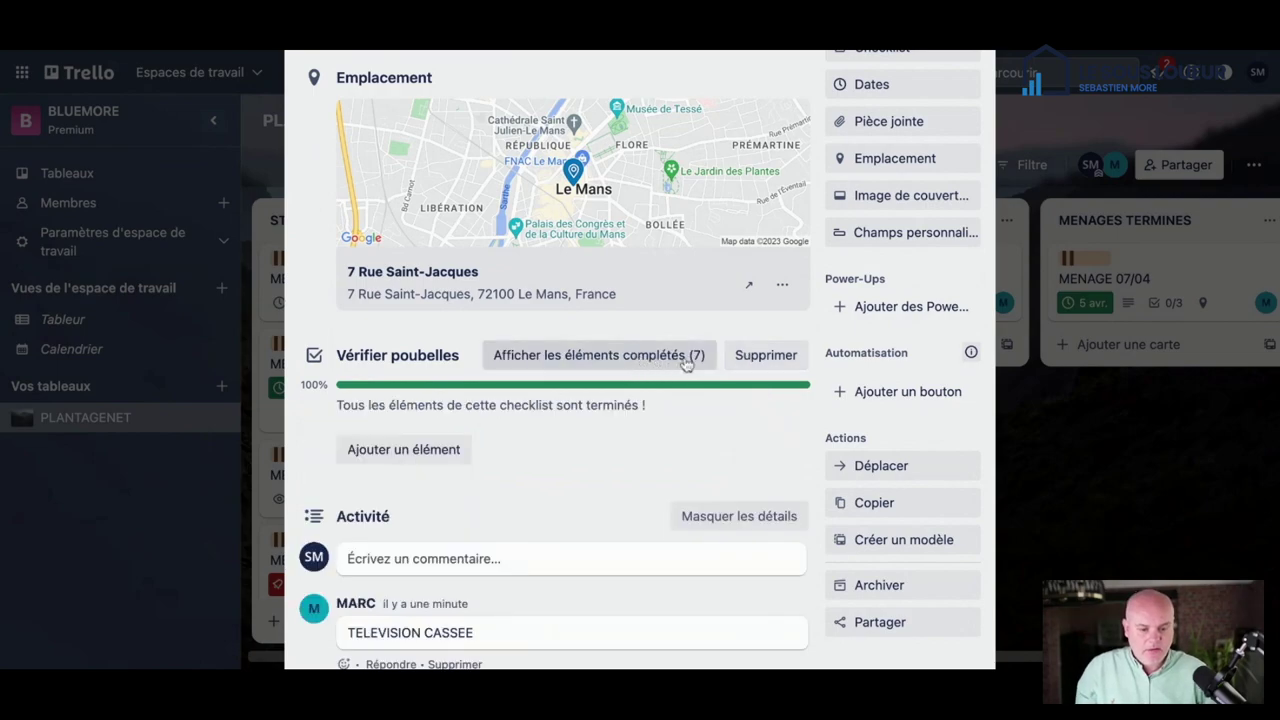
pyautogui.click(686, 362)
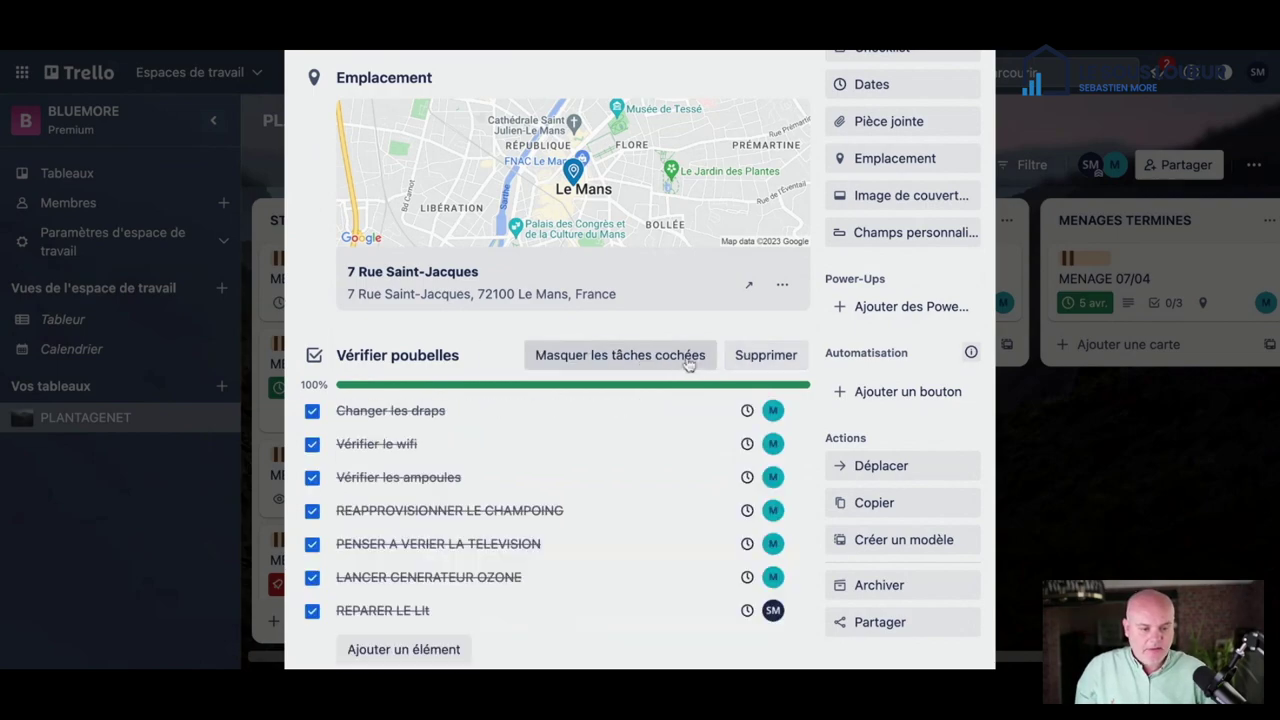
# Step: Uncheck all seven items of the Vérifier poubelles checklist, from Changer les draps to REPARER LE LIt
pyautogui.click(312, 411)
pyautogui.click(312, 444)
pyautogui.click(312, 477)
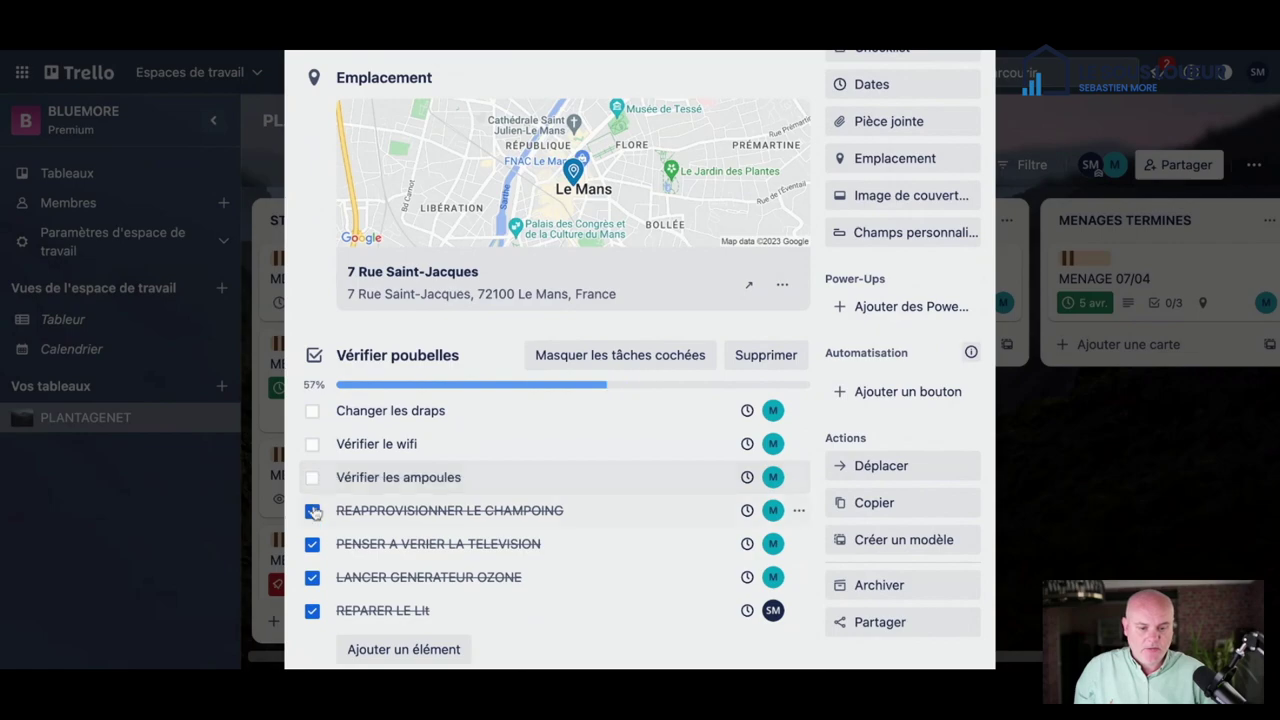
pyautogui.click(312, 511)
pyautogui.click(312, 544)
pyautogui.click(312, 577)
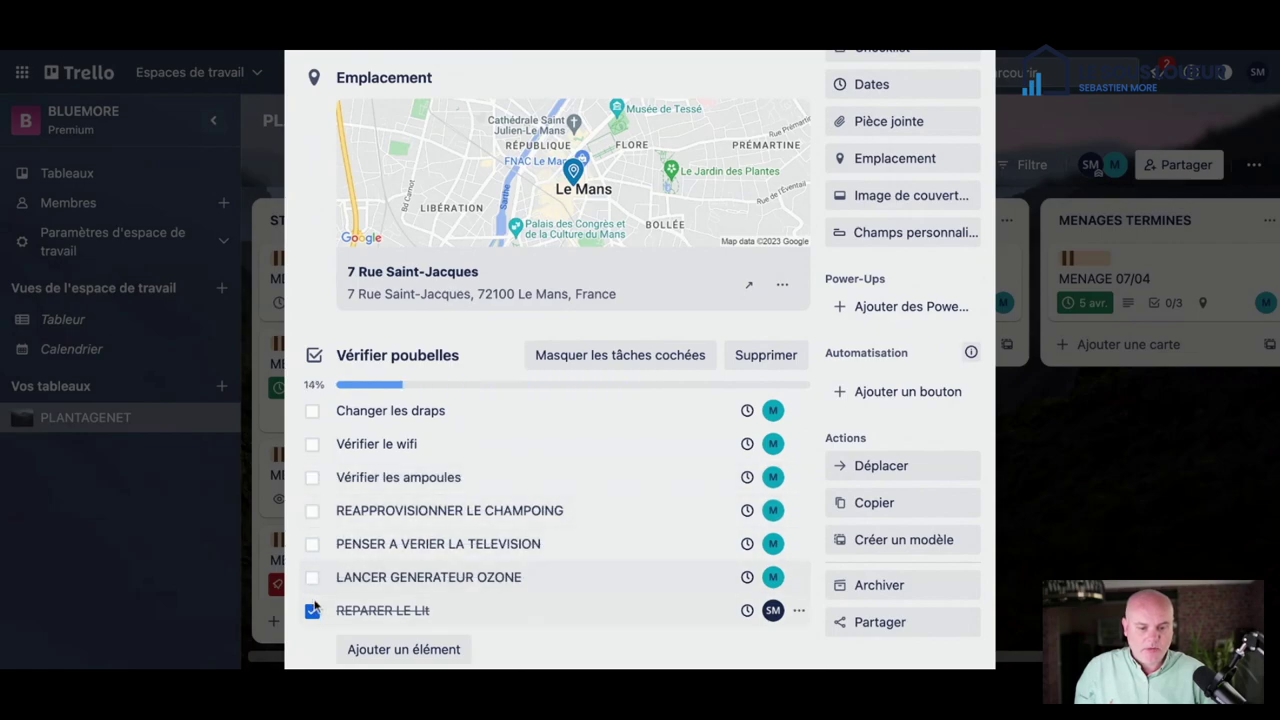
pyautogui.click(312, 610)
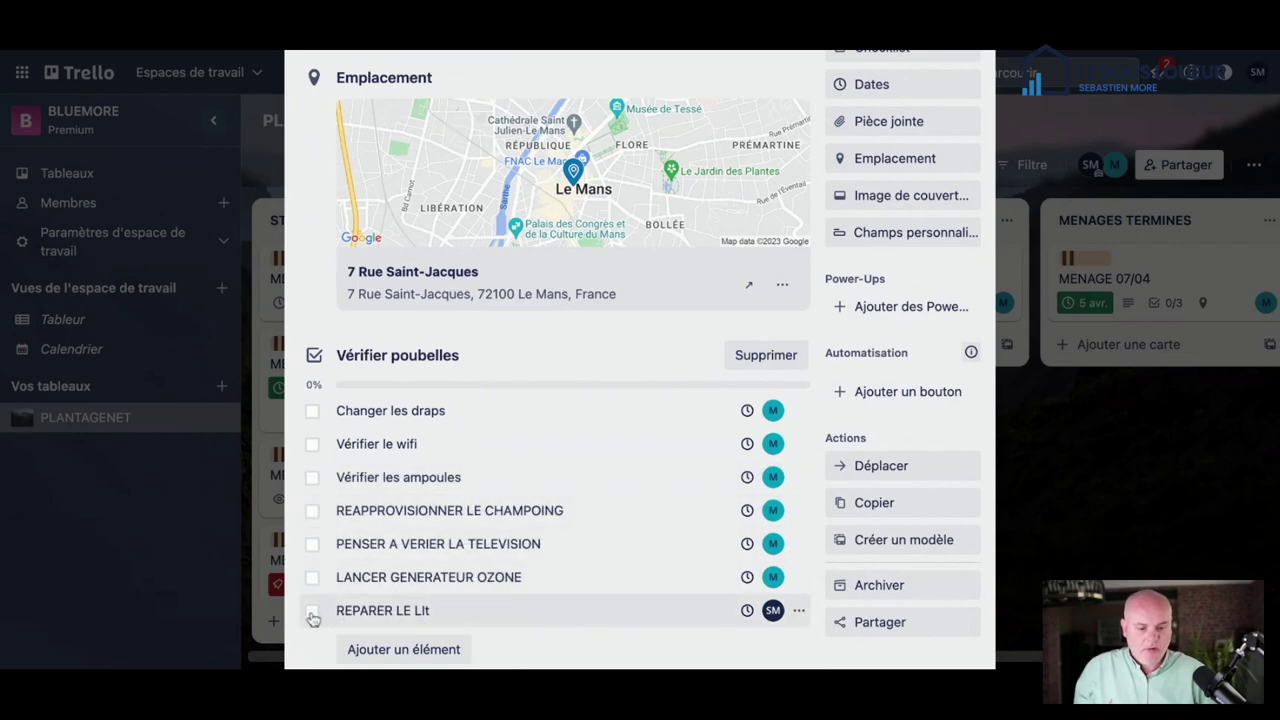
# Step: Delete the REPARER LE LIt item from the Vérifier poubelles checklist of the MENAGE 05/04 card
pyautogui.click(312, 611)
pyautogui.click(798, 610)
pyautogui.click(836, 572)
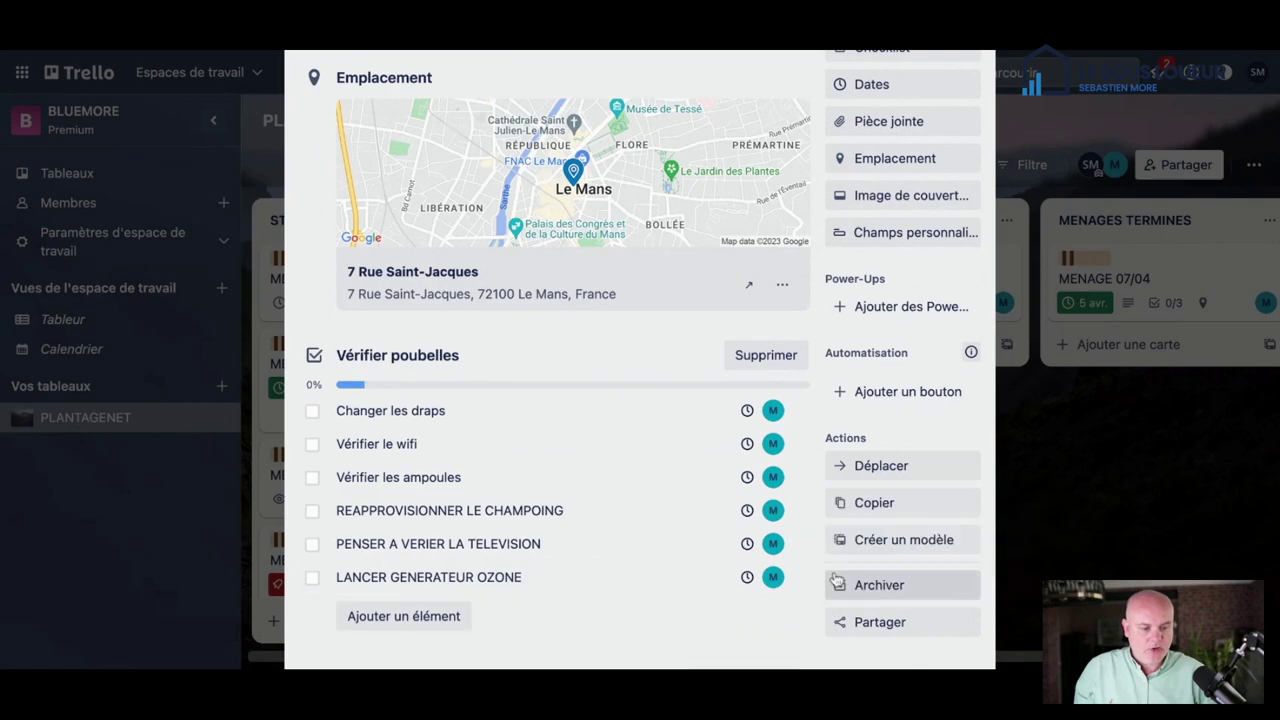
pyautogui.scroll(4, 691, 429)
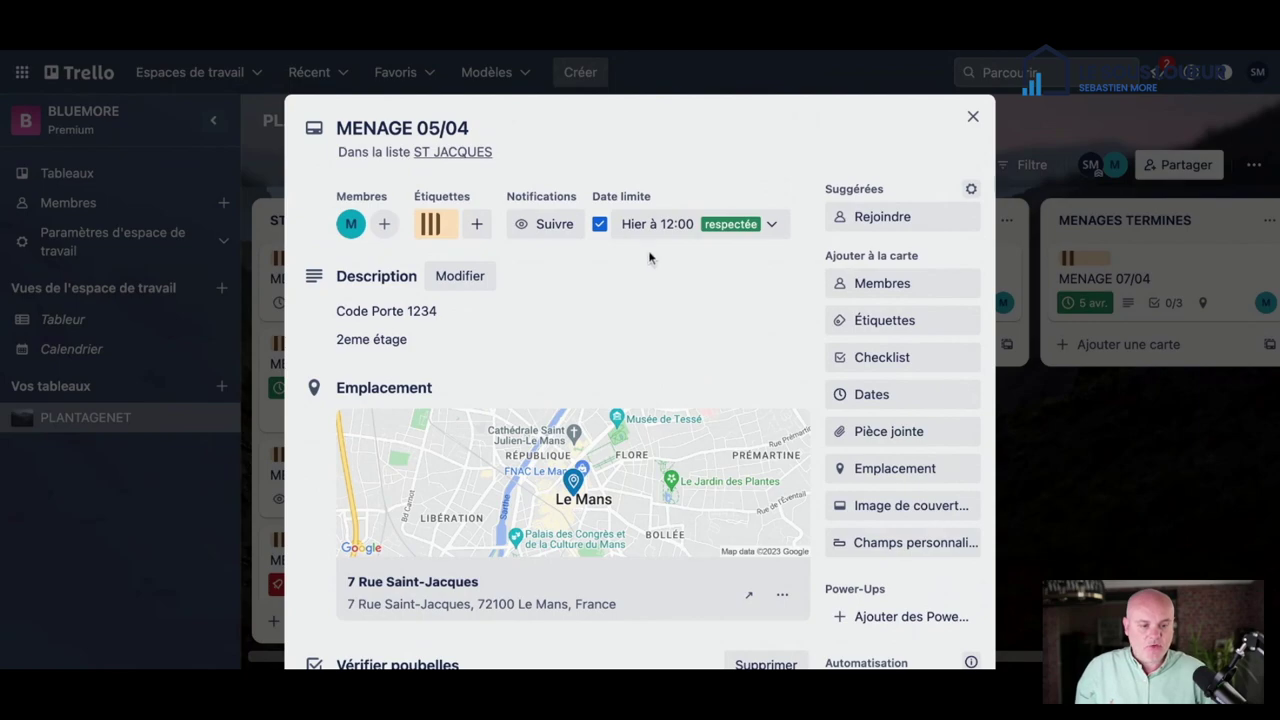
# Step: Check off all six items of the Vérifier poubelles checklist, from Changer les draps to LANCER GENERATEUR OZONE
pyautogui.scroll(-3, 594, 297)
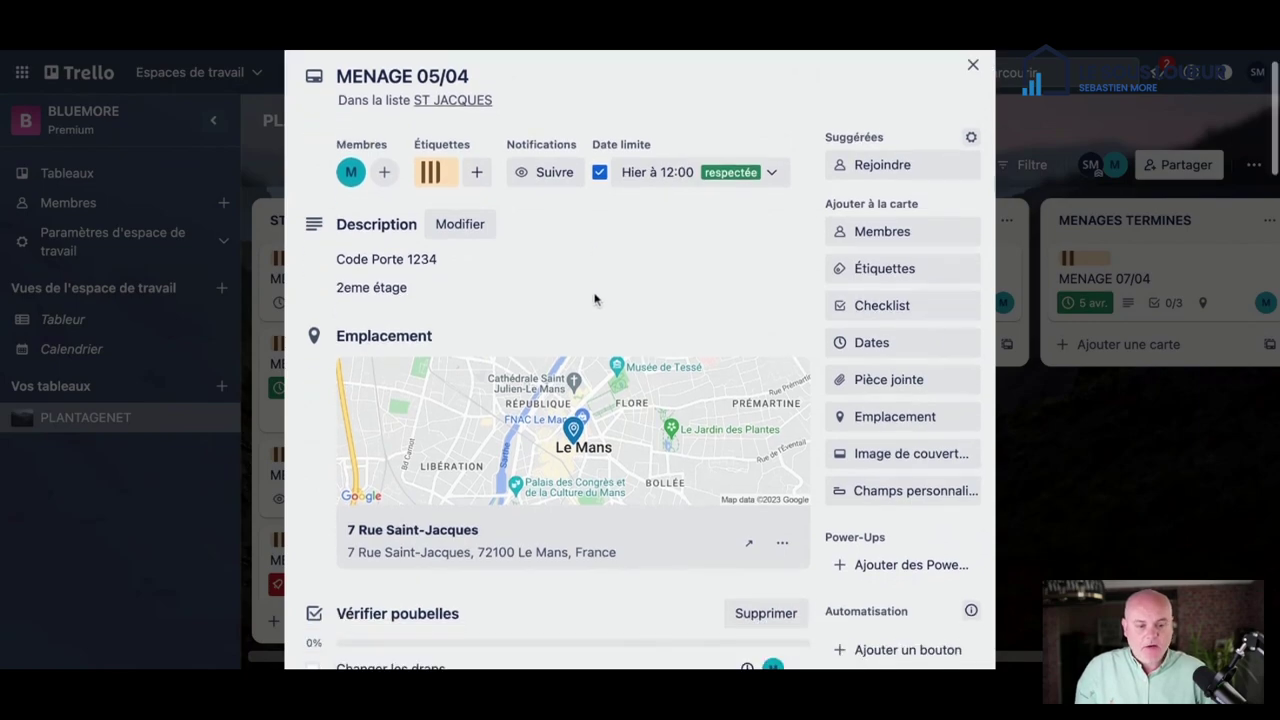
pyautogui.scroll(-5, 594, 260)
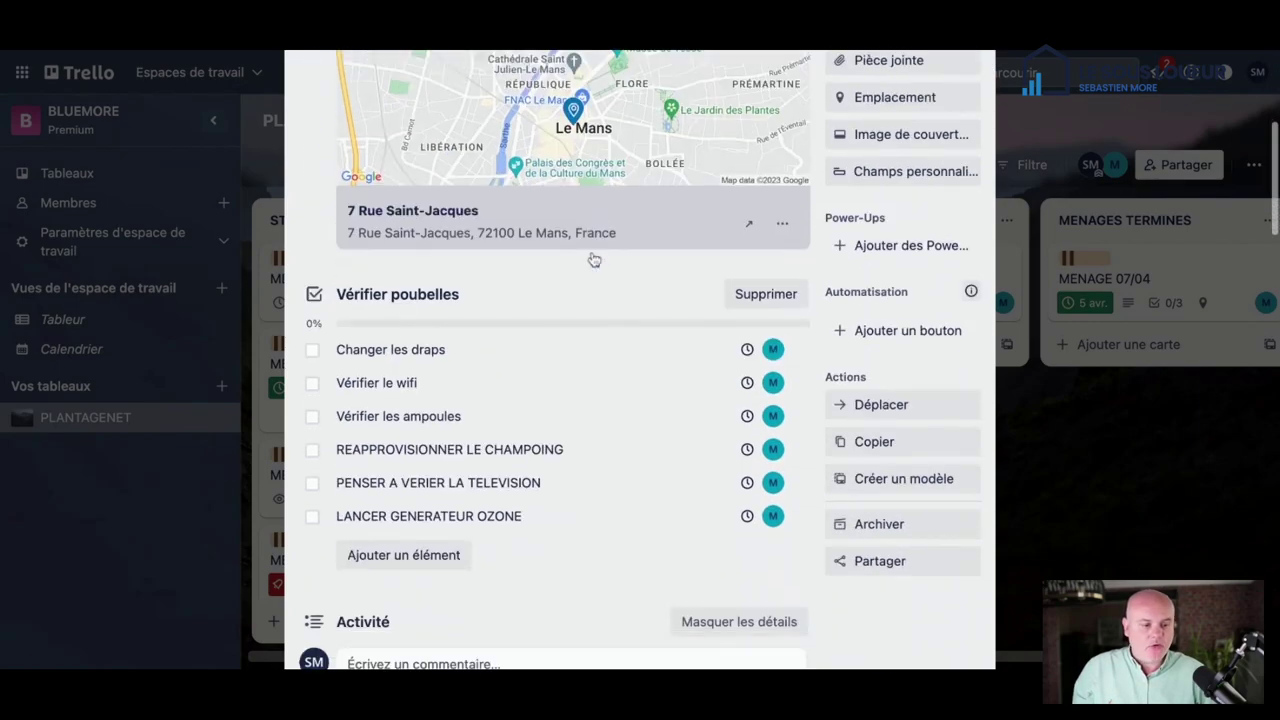
pyautogui.scroll(3, 594, 260)
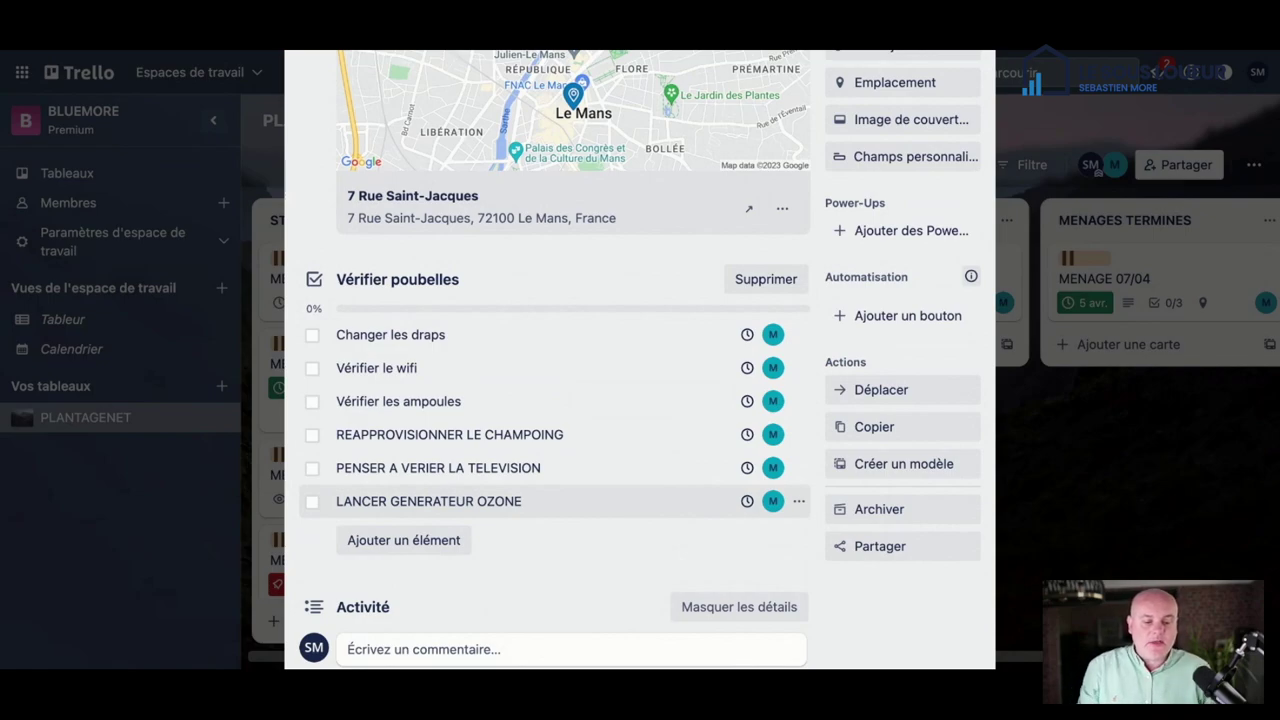
pyautogui.click(312, 335)
pyautogui.click(312, 368)
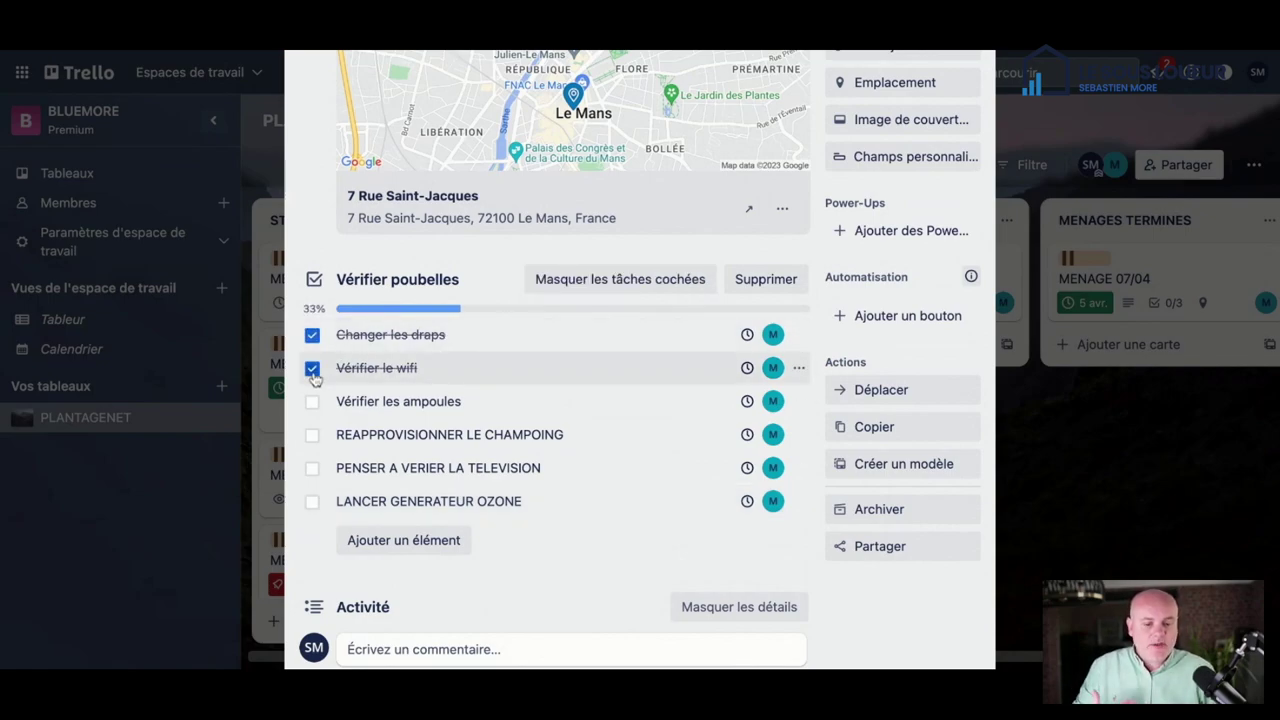
pyautogui.click(312, 401)
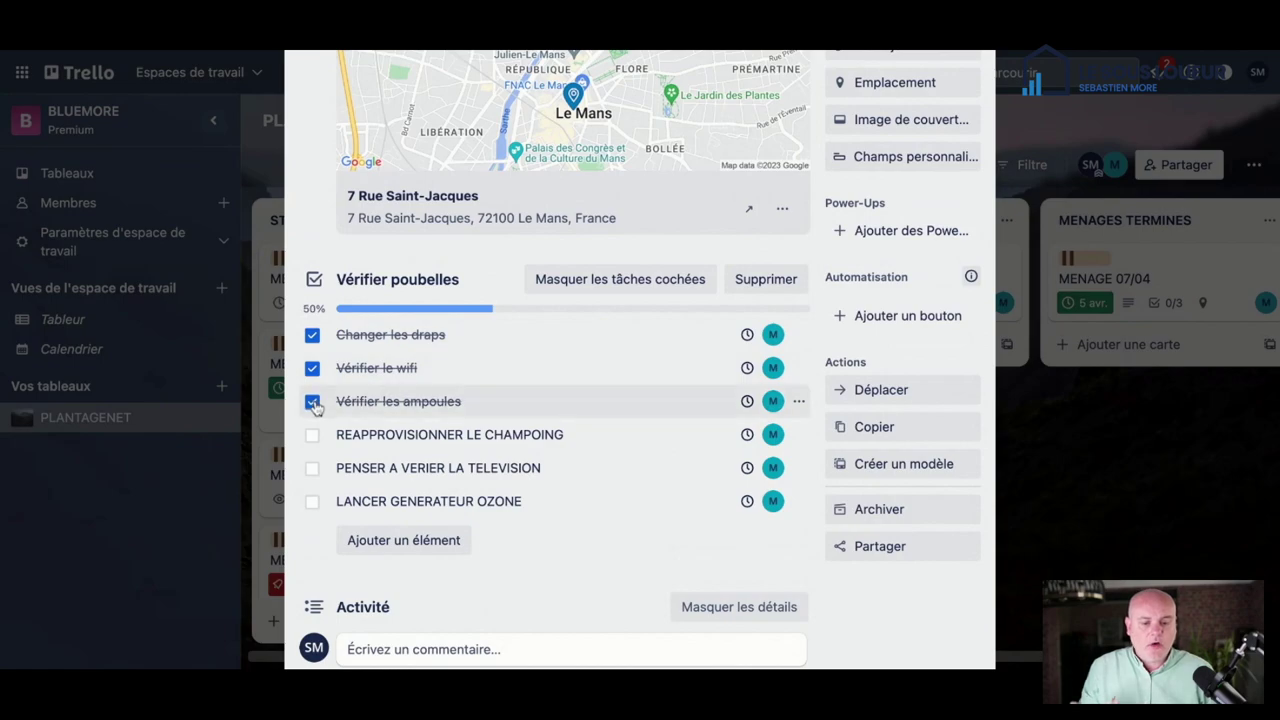
pyautogui.click(312, 435)
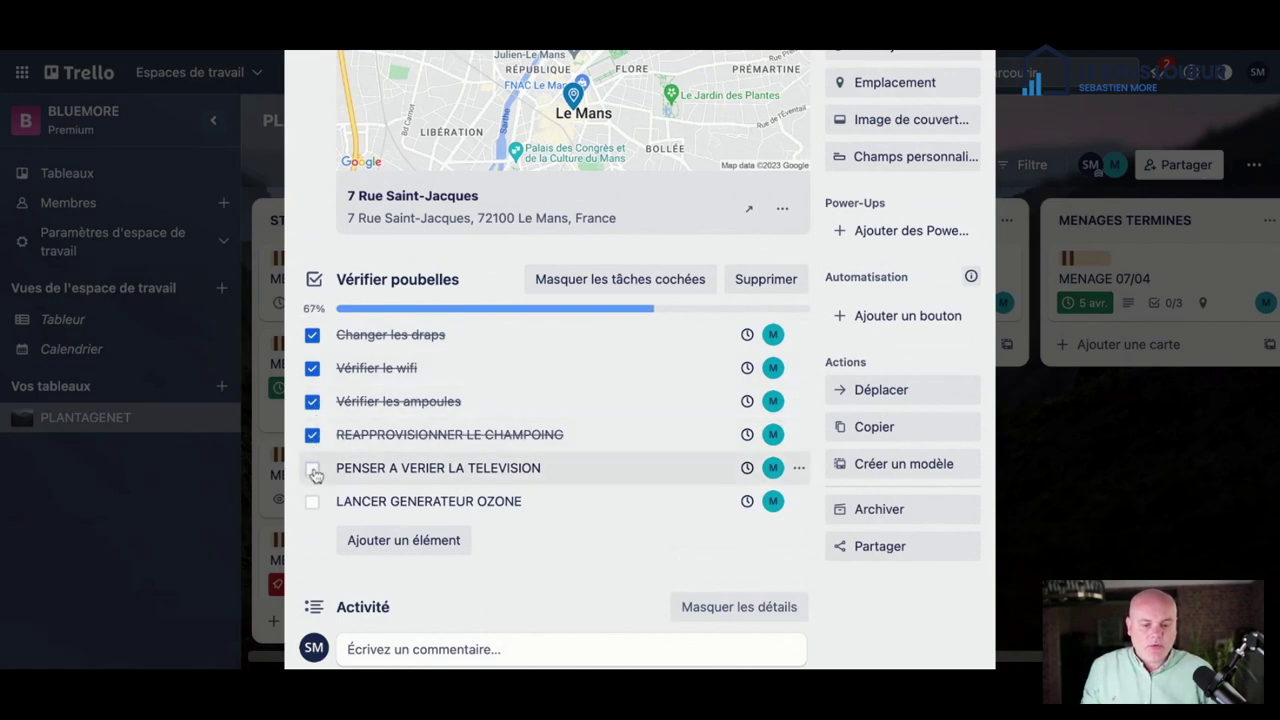
pyautogui.click(313, 470)
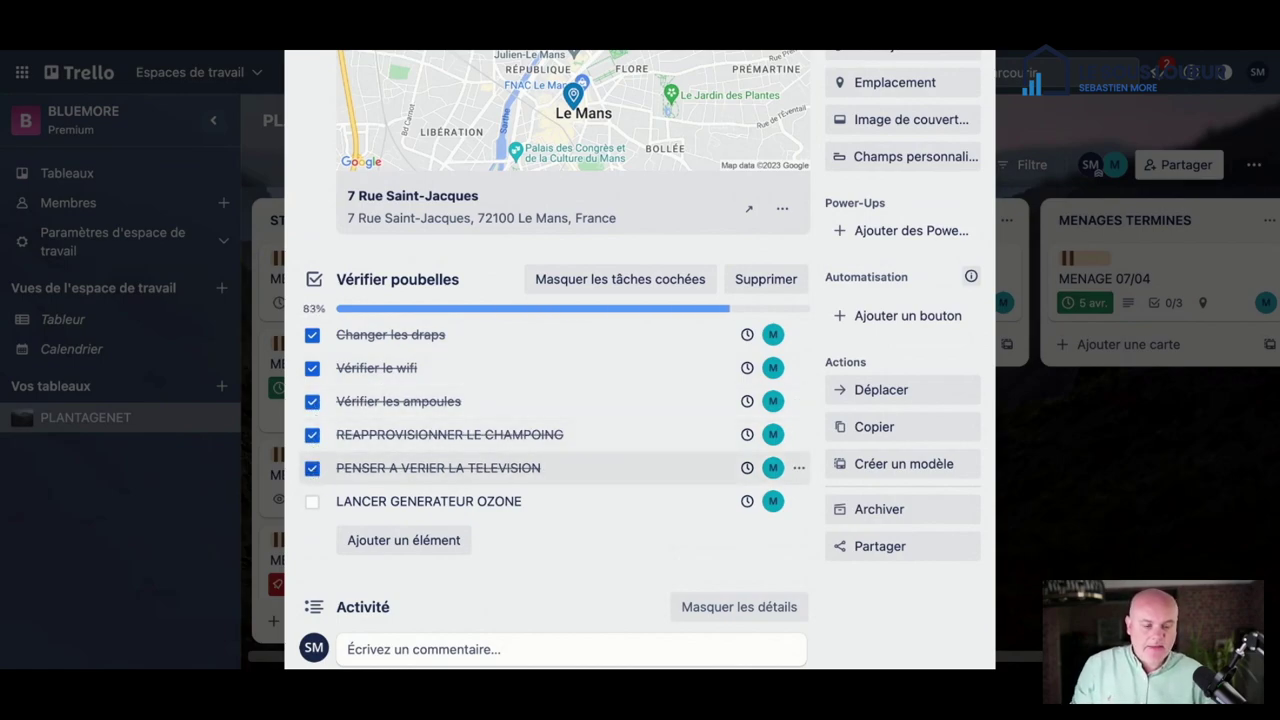
pyautogui.click(313, 505)
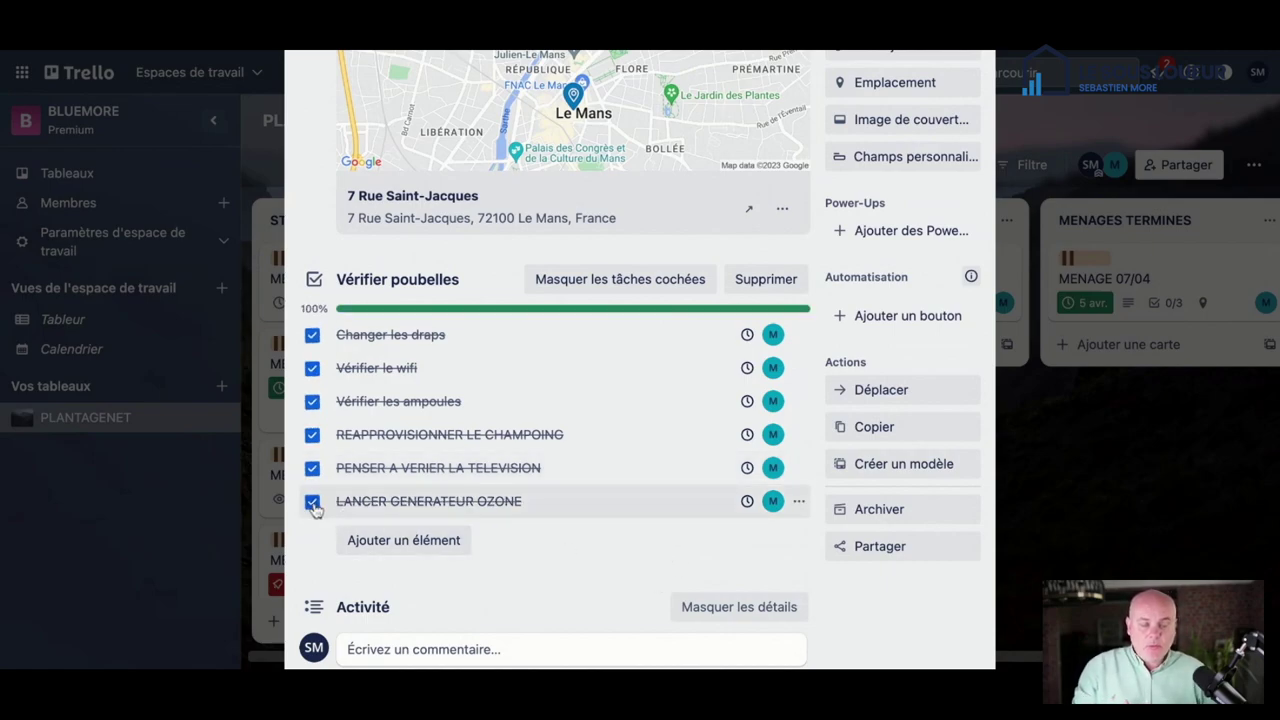
# Step: Review the completed checklist and the activity history of the MENAGE 05/04 card, and close the card
pyautogui.scroll(-4, 560, 400)
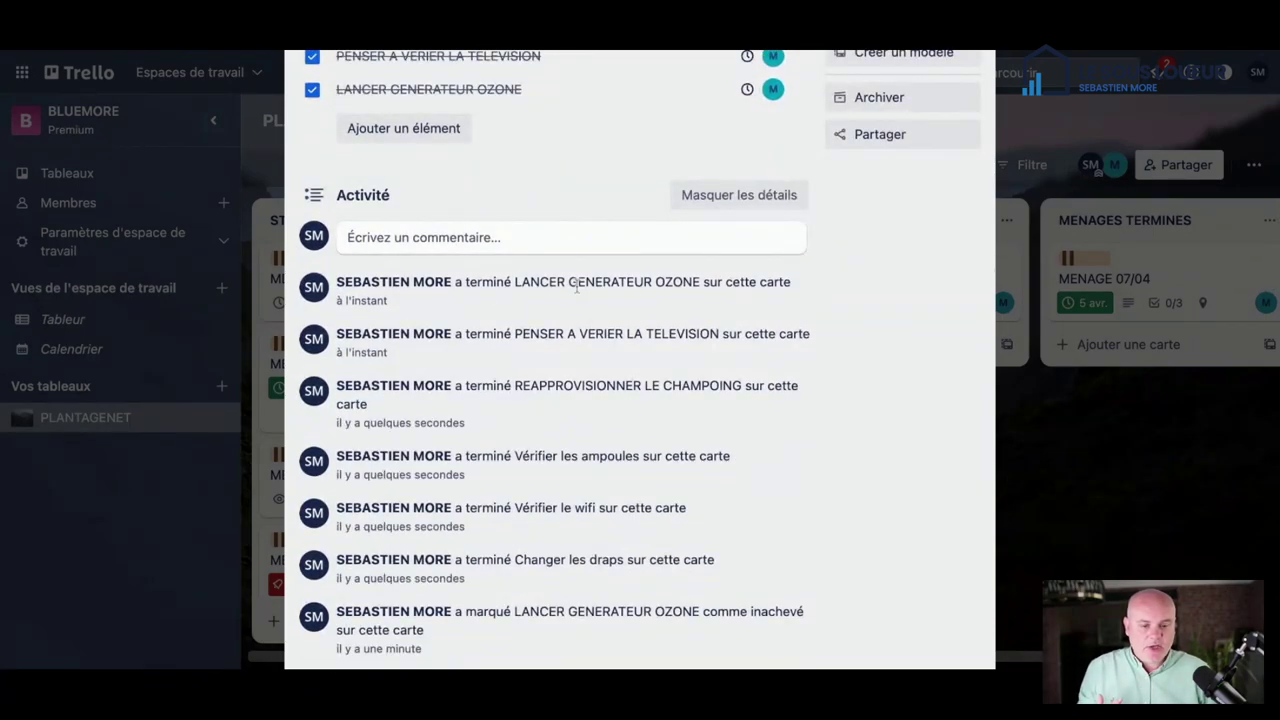
pyautogui.scroll(2, 576, 287)
pyautogui.scroll(2, 576, 287)
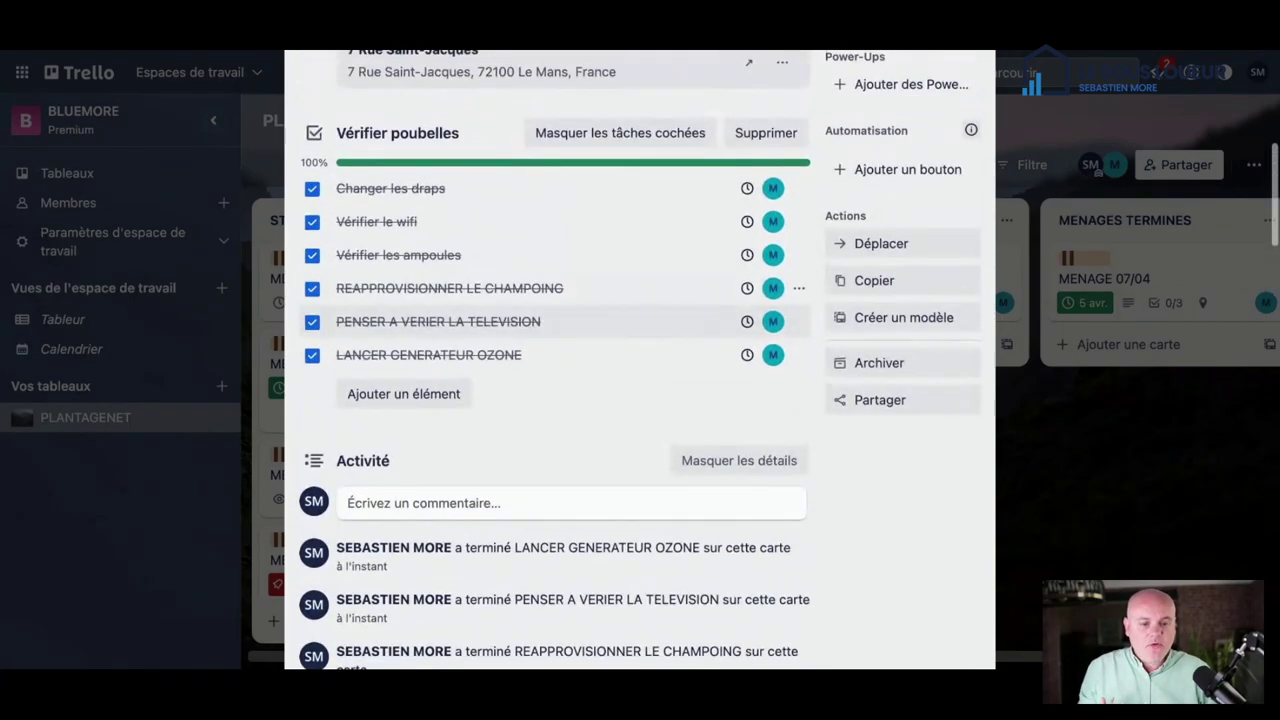
pyautogui.scroll(-4, 576, 280)
pyautogui.scroll(-3, 550, 548)
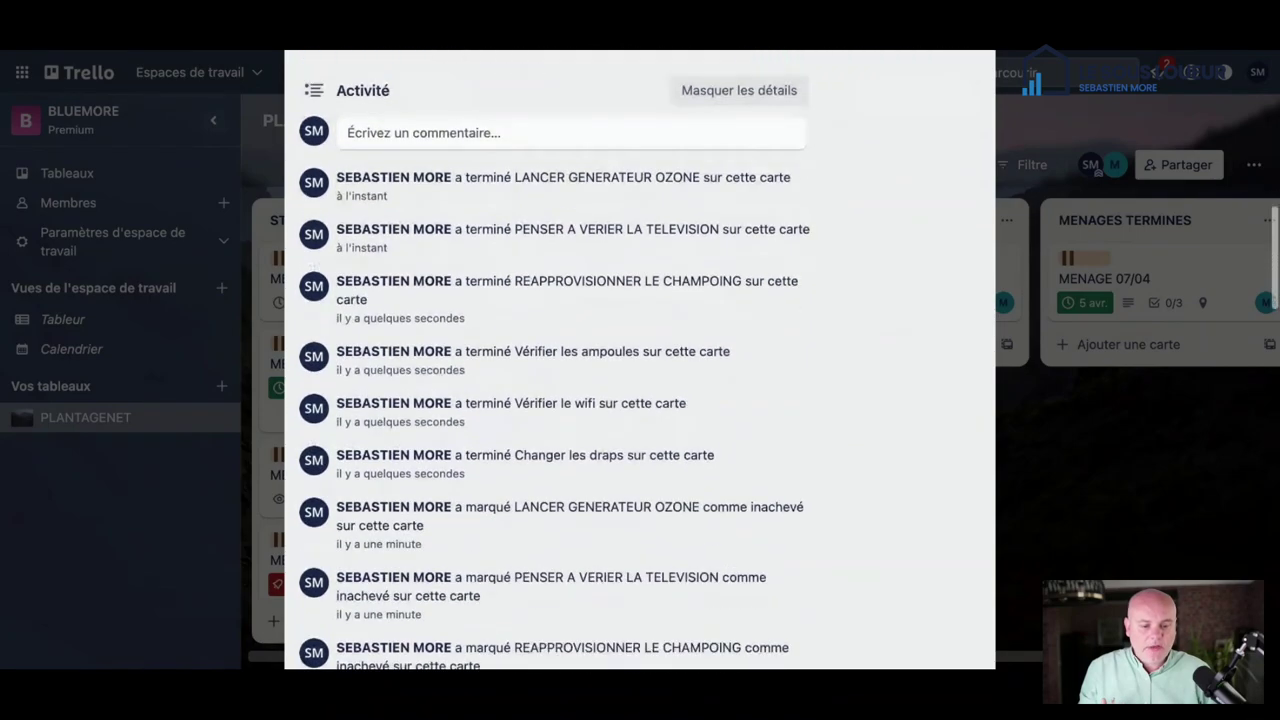
pyautogui.scroll(5, 550, 548)
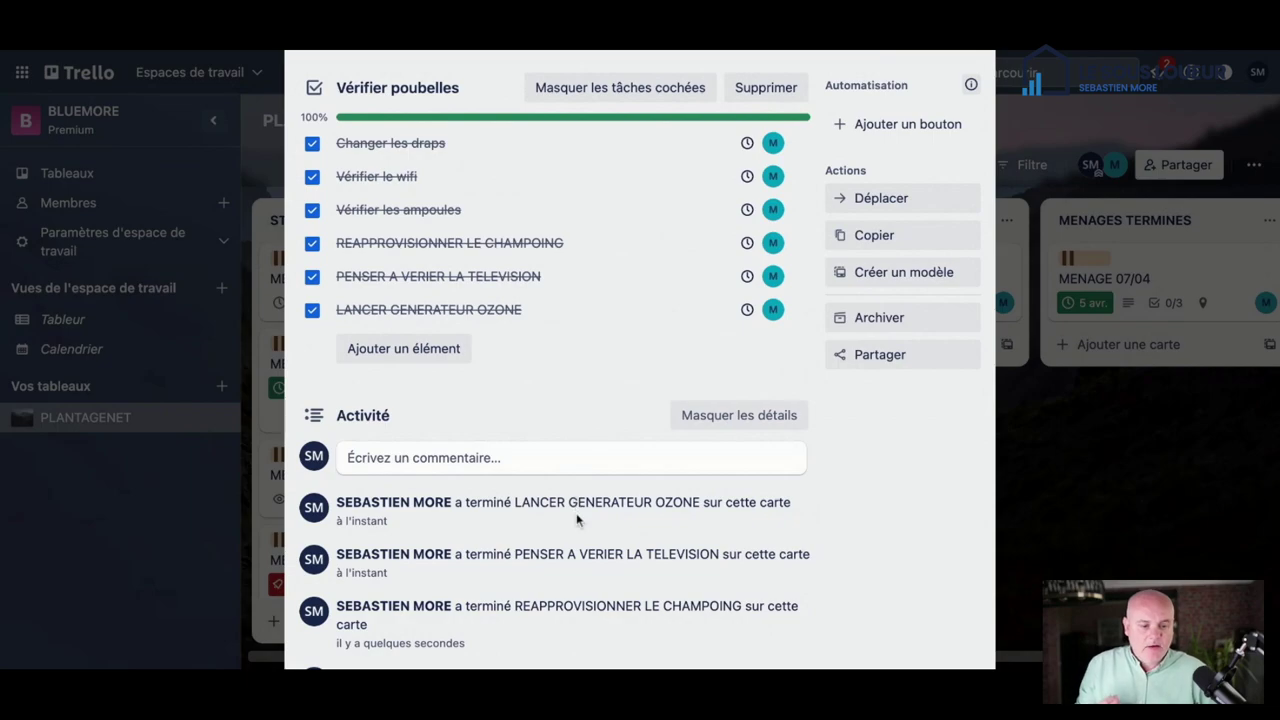
pyautogui.scroll(4, 582, 505)
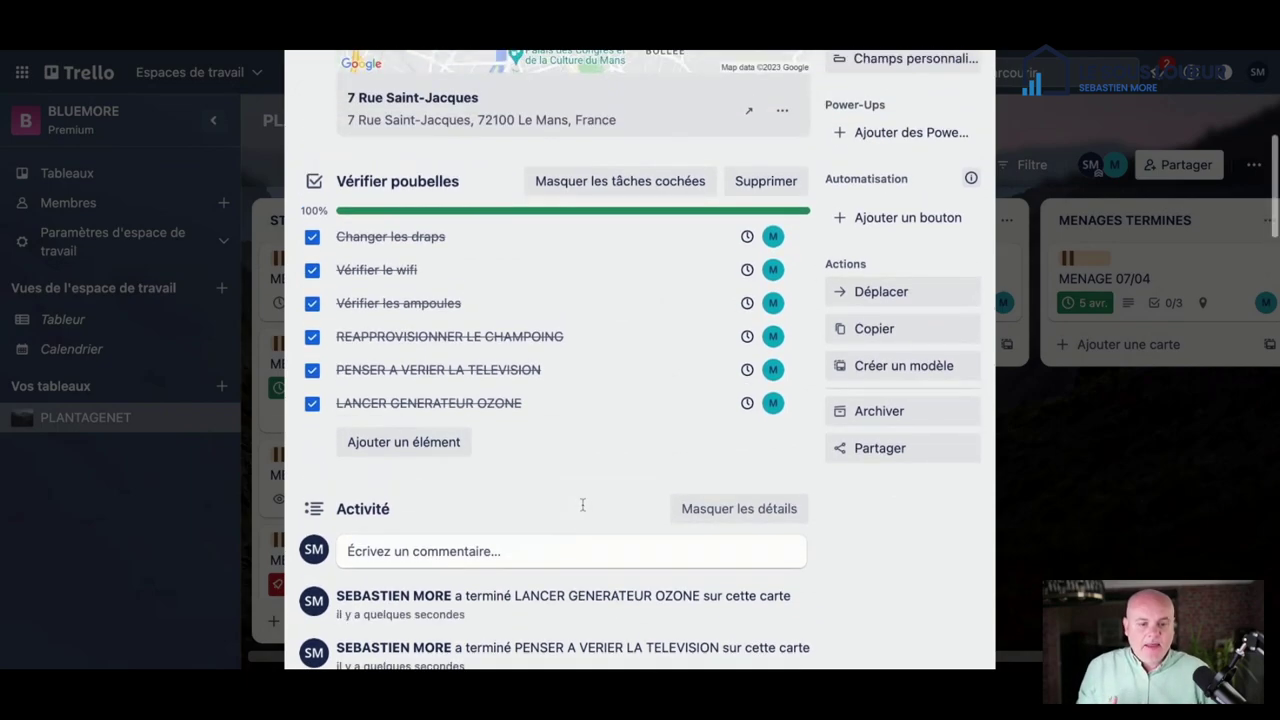
pyautogui.scroll(2, 540, 490)
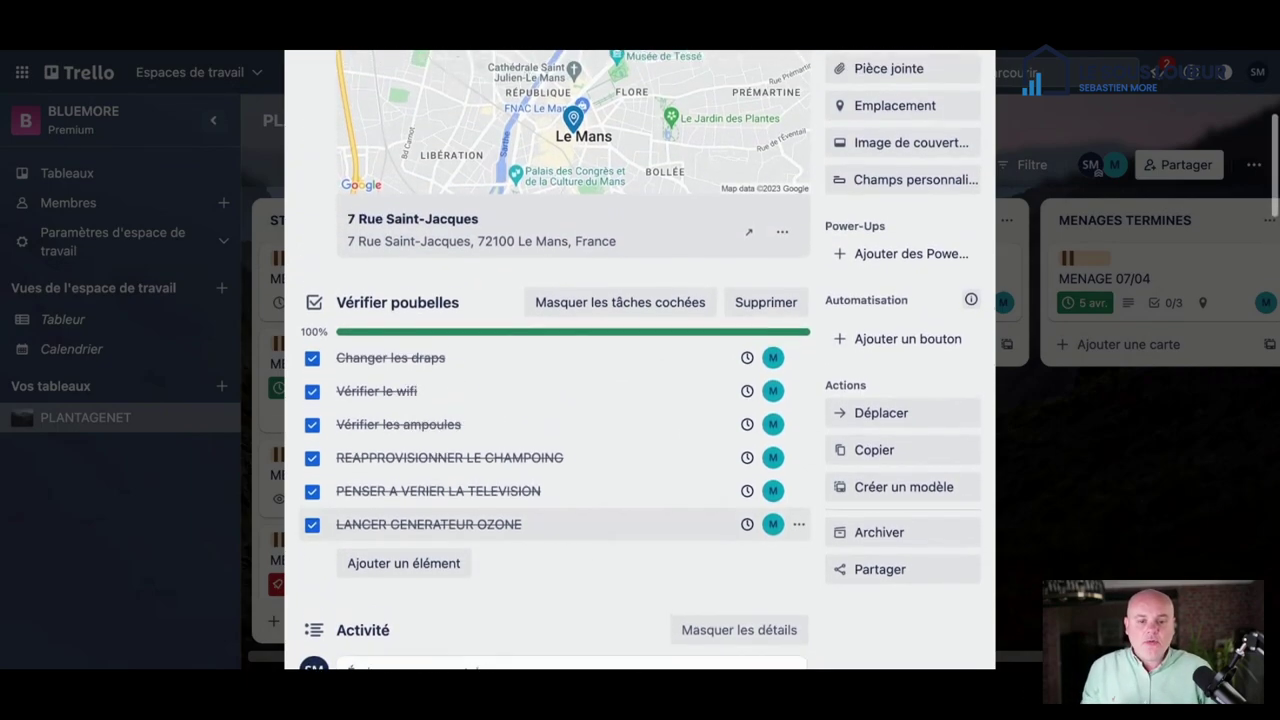
pyautogui.scroll(1, 560, 540)
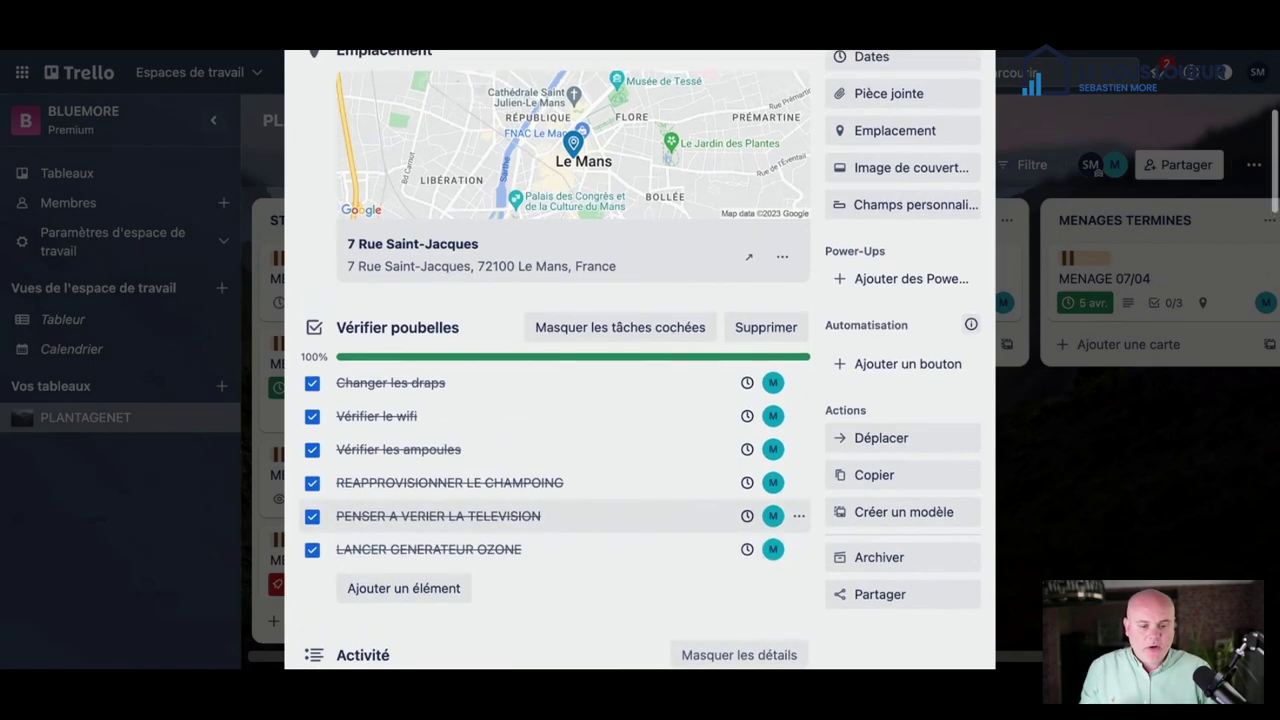
pyautogui.scroll(-4, 563, 551)
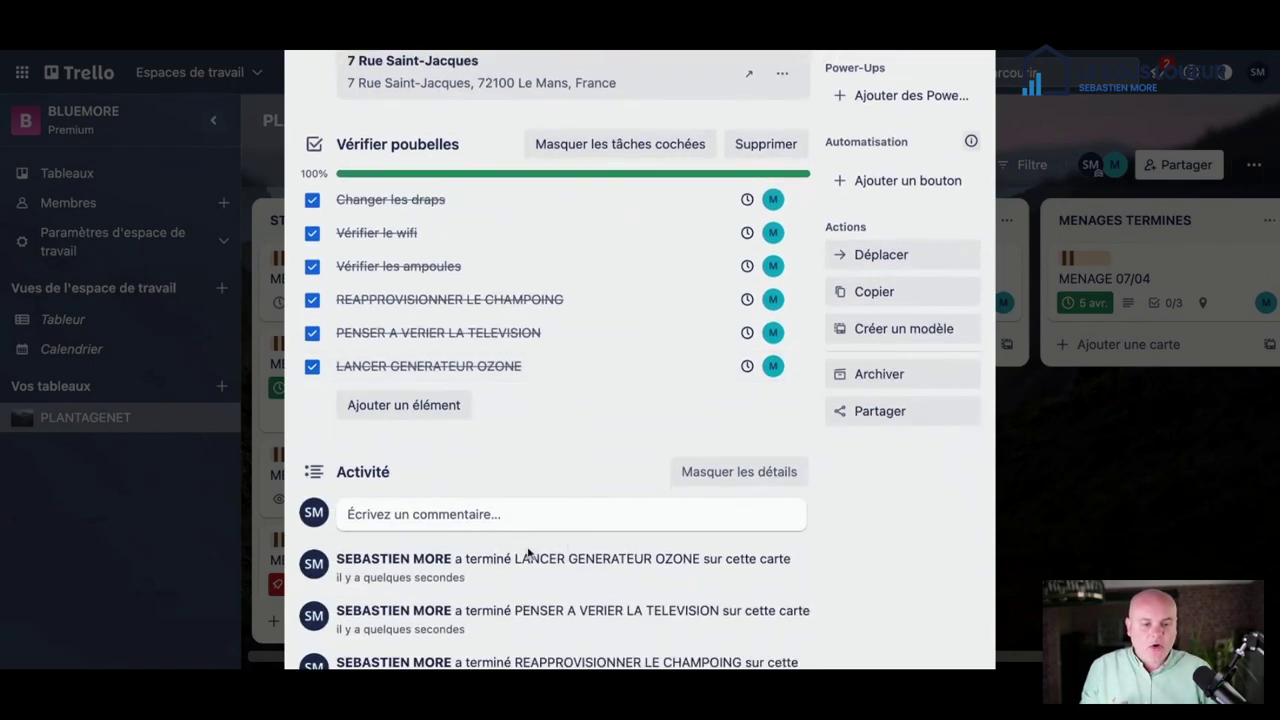
pyautogui.scroll(2, 528, 553)
pyautogui.scroll(-5, 531, 553)
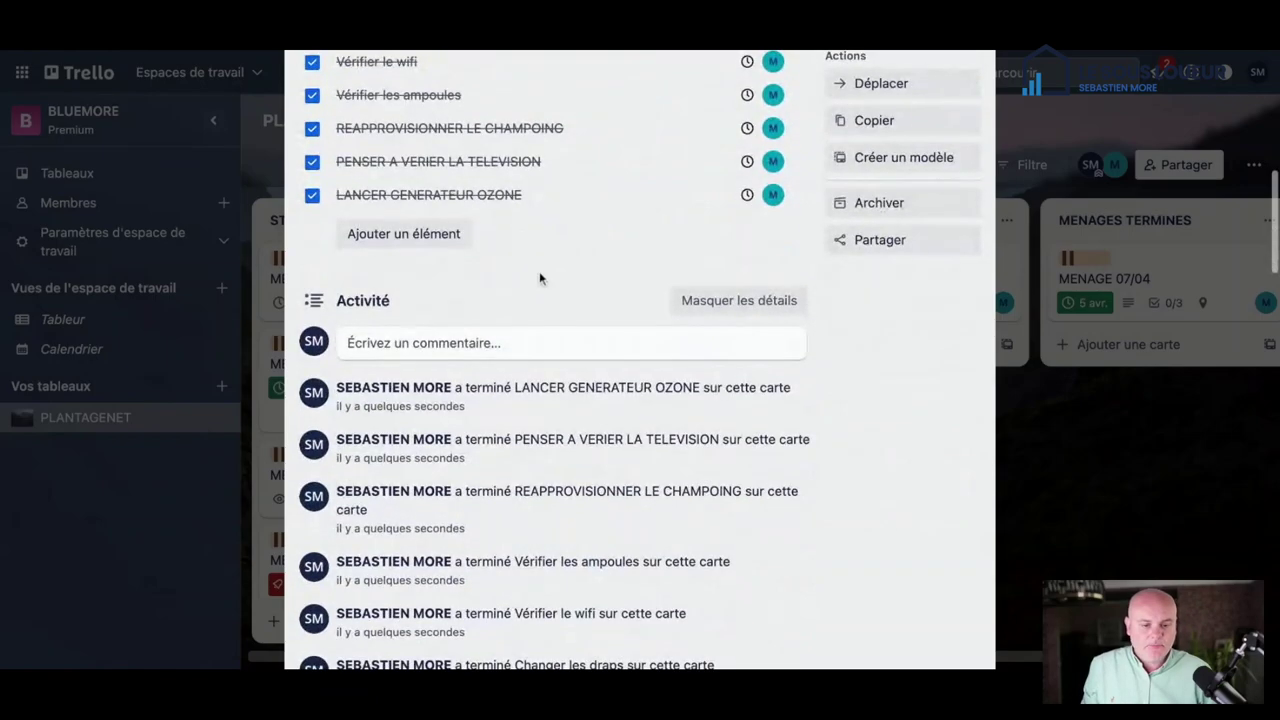
pyautogui.scroll(12, 480, 240)
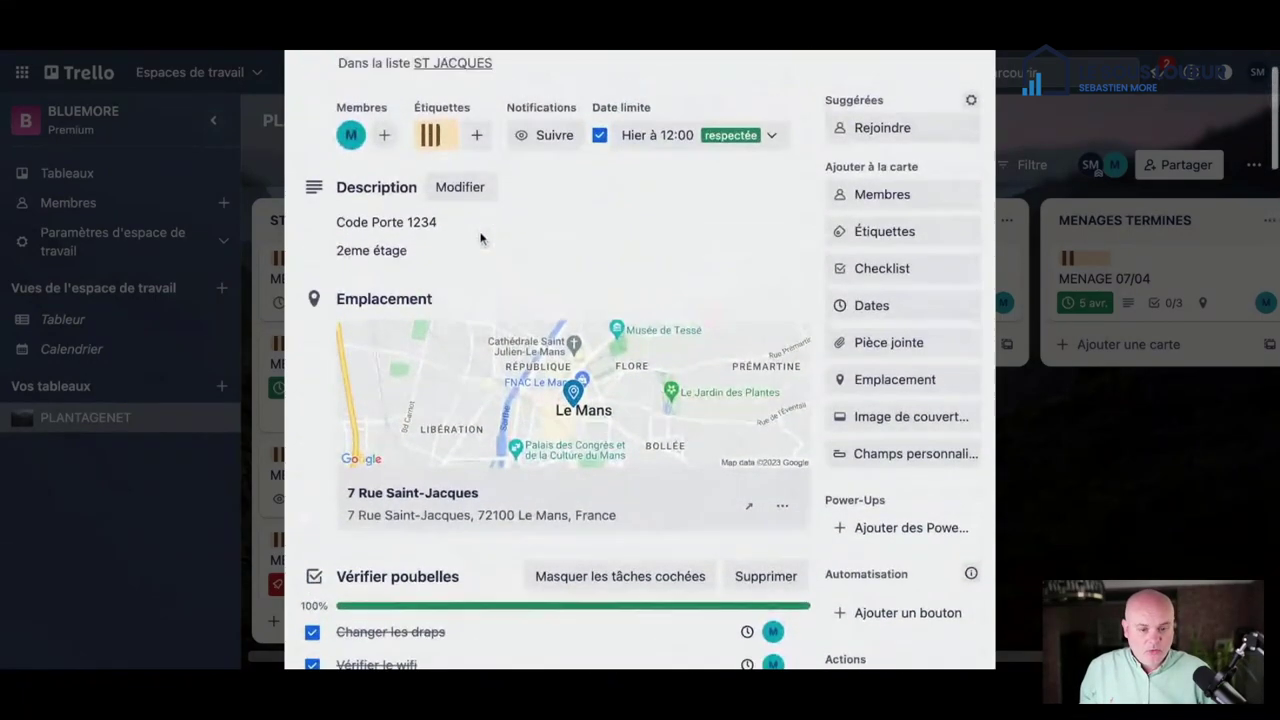
pyautogui.scroll(2, 480, 240)
pyautogui.click(970, 118)
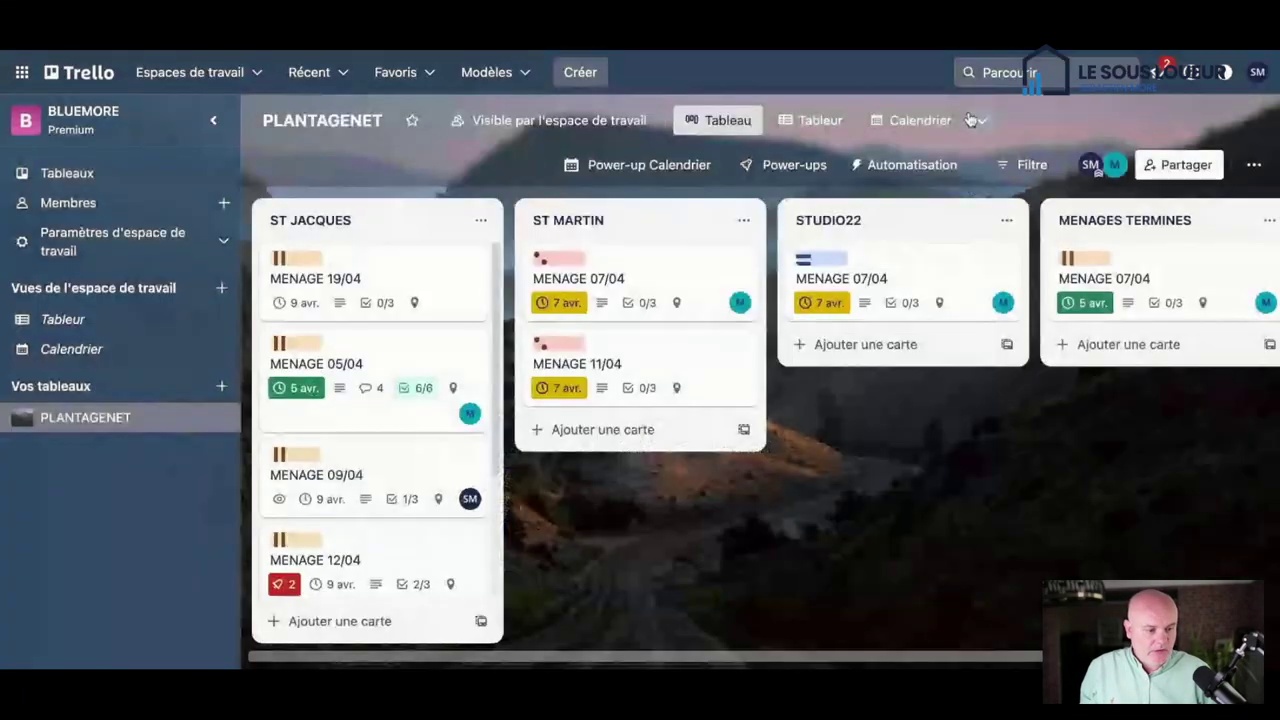
# Step: Switch to the cleaner's Trello account and open the ST JACQUES card MENAGE 05/04 on the PLANTAGENET board
pyautogui.click(1257, 74)
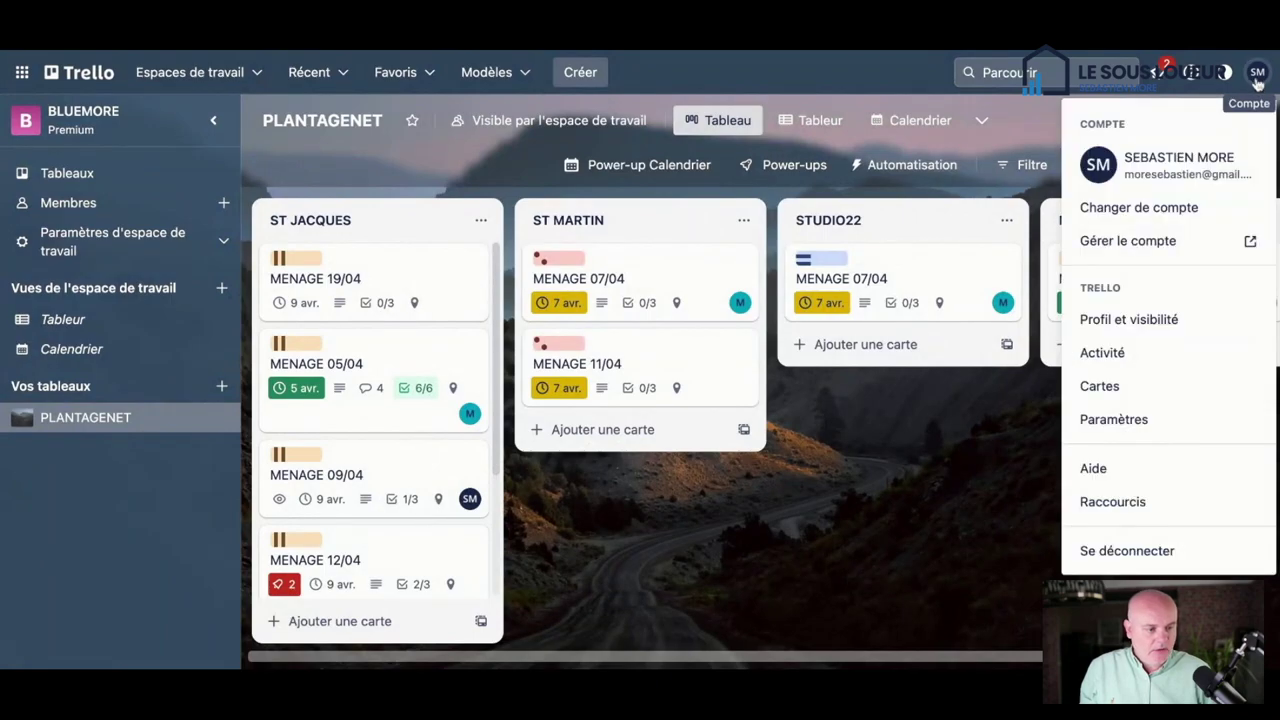
pyautogui.click(1139, 207)
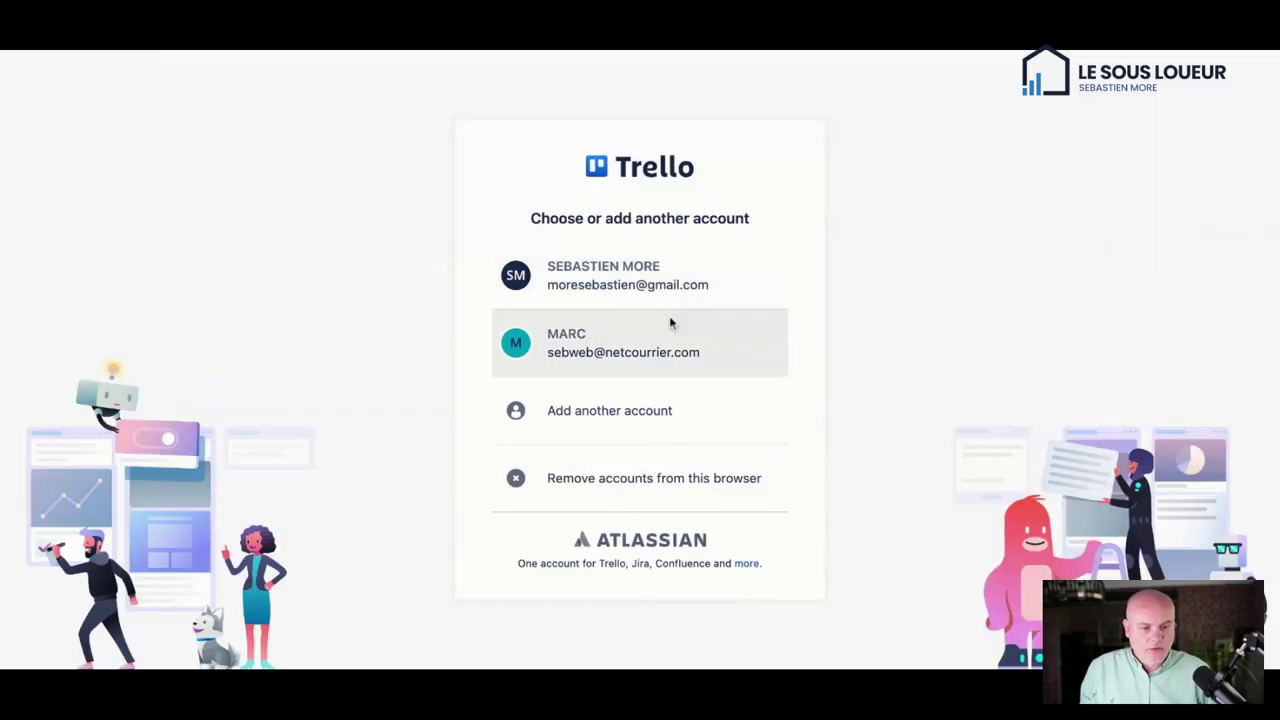
pyautogui.click(670, 322)
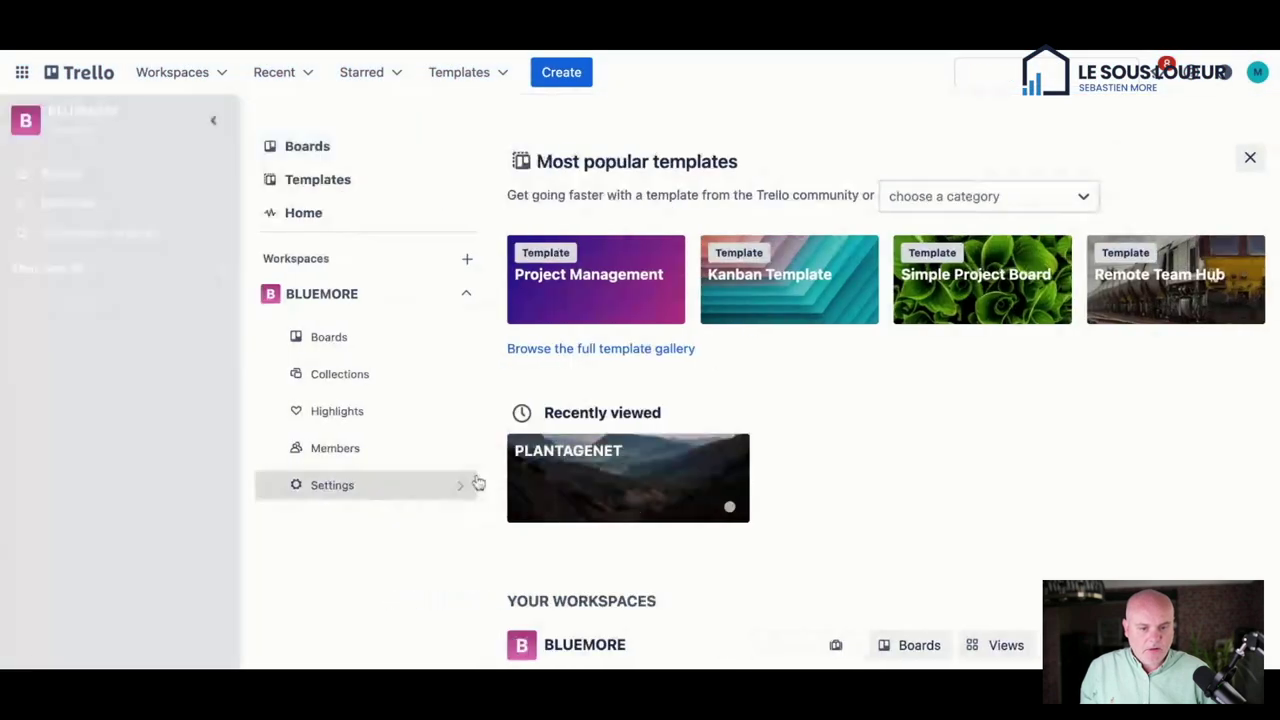
pyautogui.click(630, 460)
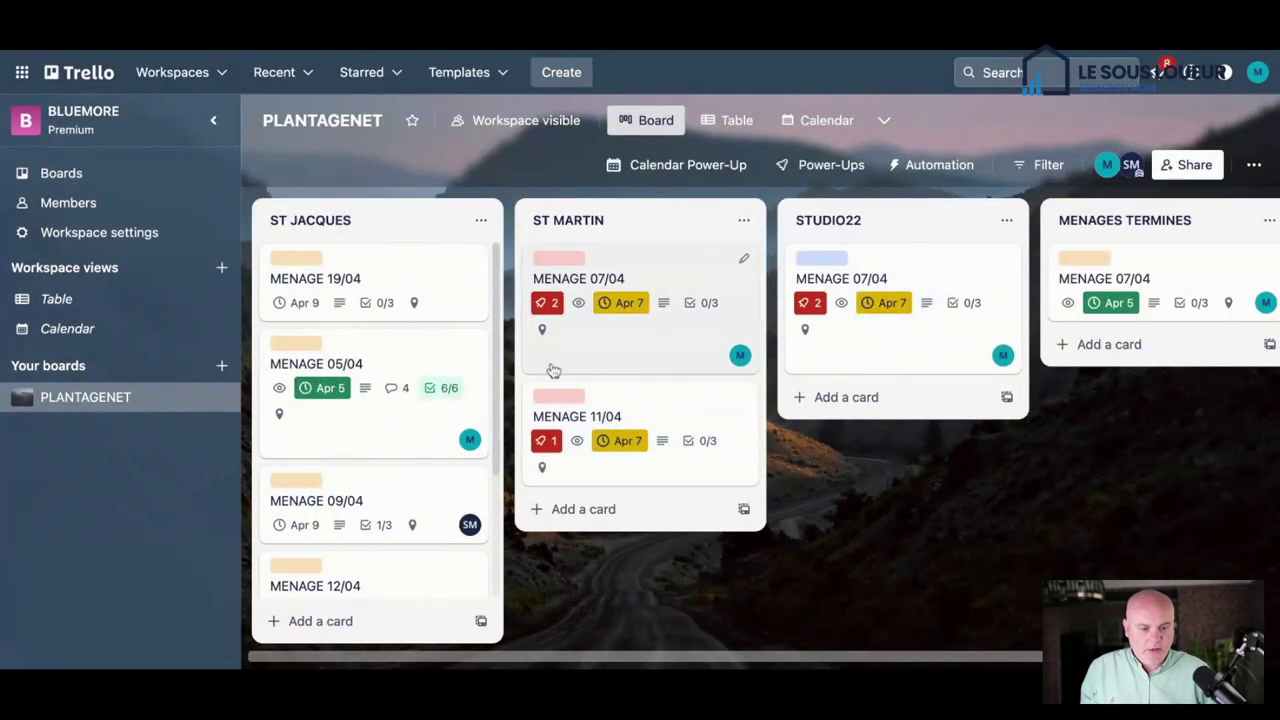
pyautogui.click(396, 358)
# Step: Uncheck all six items of the Vérifier poubelles checklist from the cleaner's account
pyautogui.scroll(-3, 400, 358)
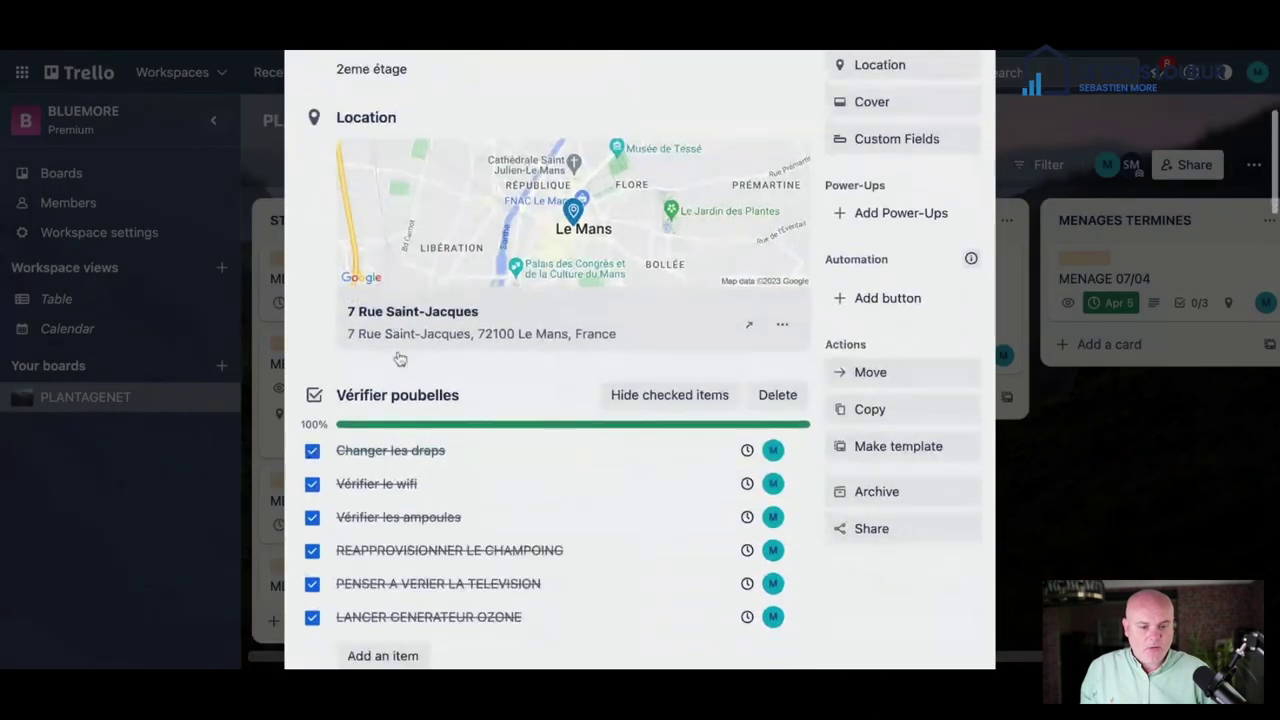
pyautogui.scroll(-5, 400, 358)
pyautogui.click(312, 184)
pyautogui.click(312, 217)
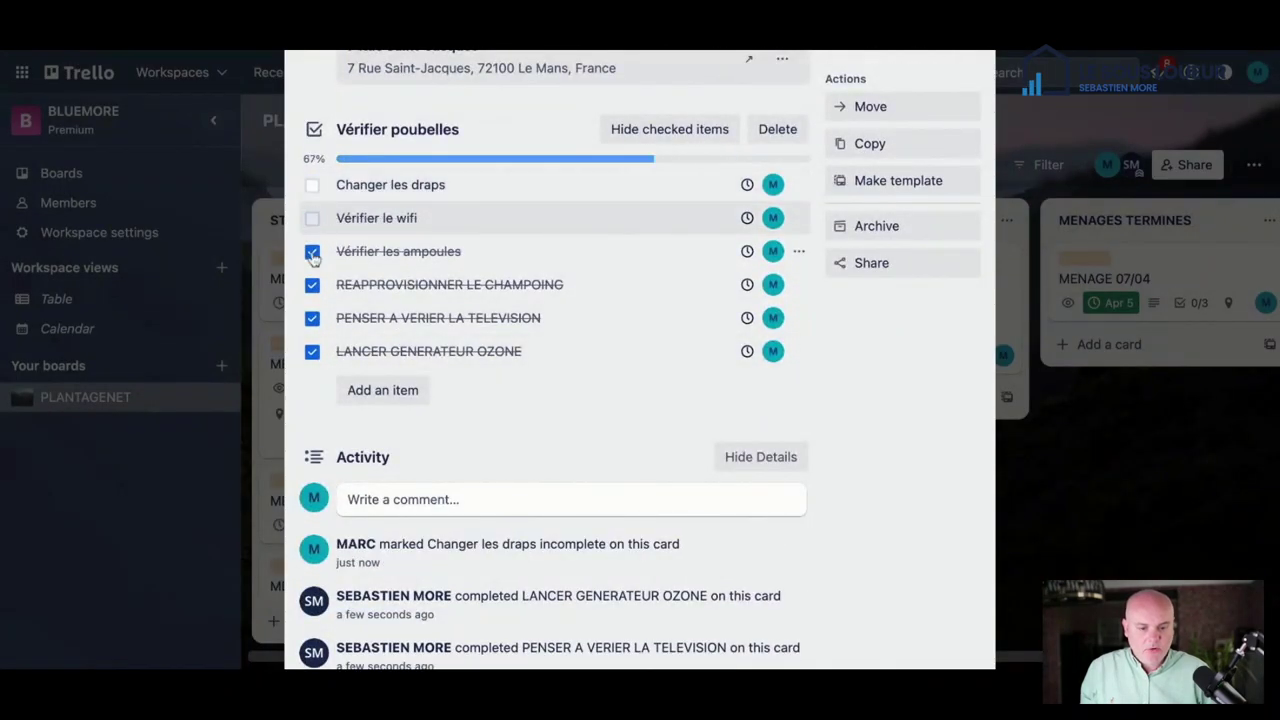
pyautogui.click(312, 284)
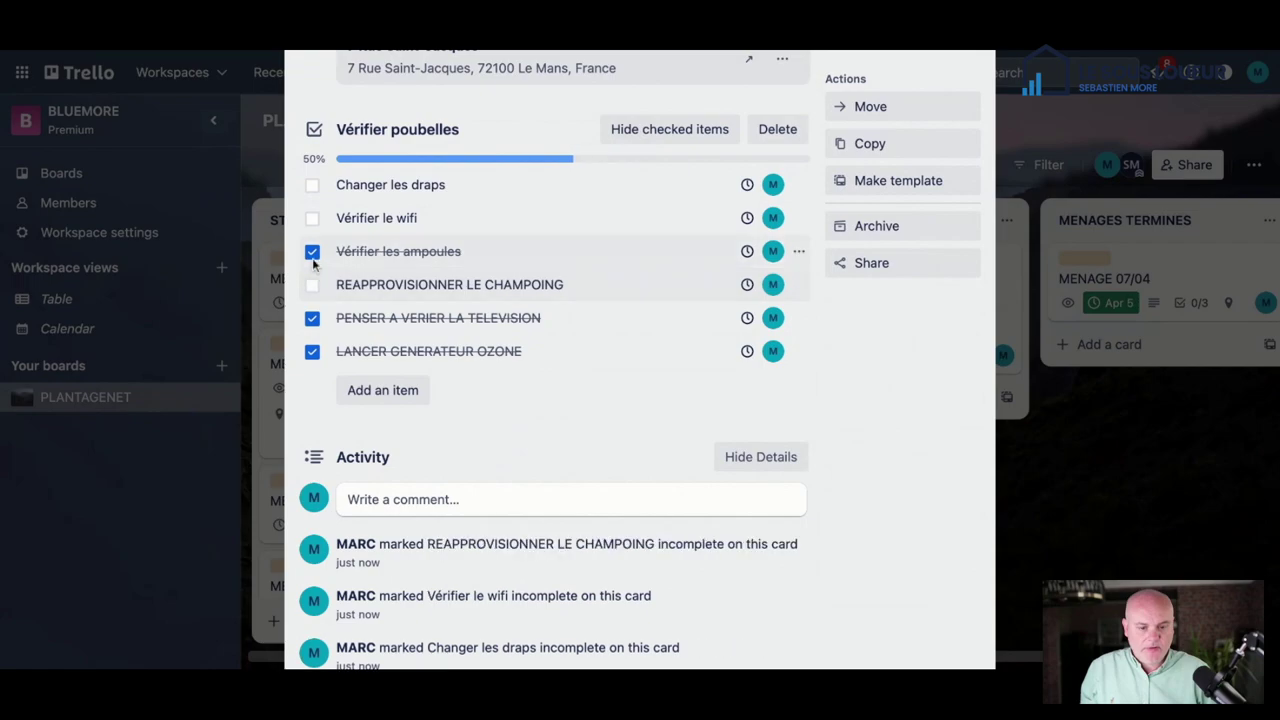
pyautogui.click(312, 251)
pyautogui.click(312, 317)
pyautogui.click(312, 351)
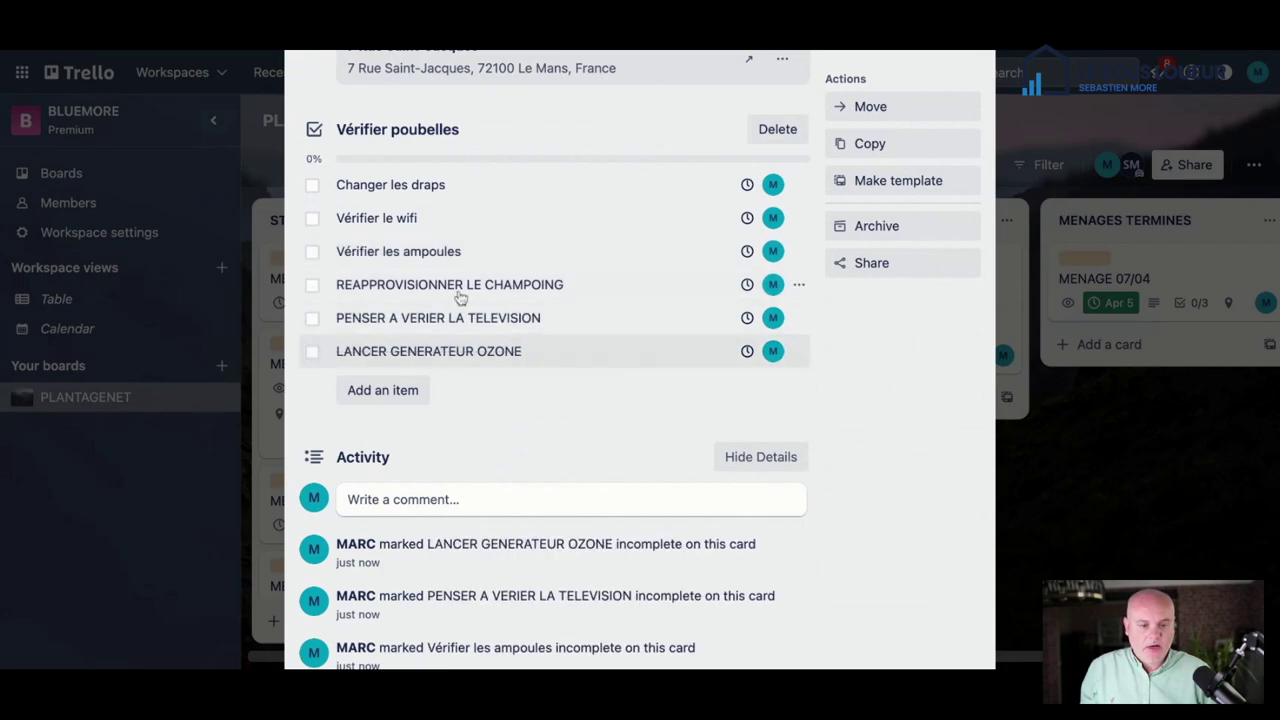
# Step: Check off all six Vérifier poubelles items as the cleaner, from Changer les draps to LANCER GENERATEUR OZONE
pyautogui.scroll(3, 460, 297)
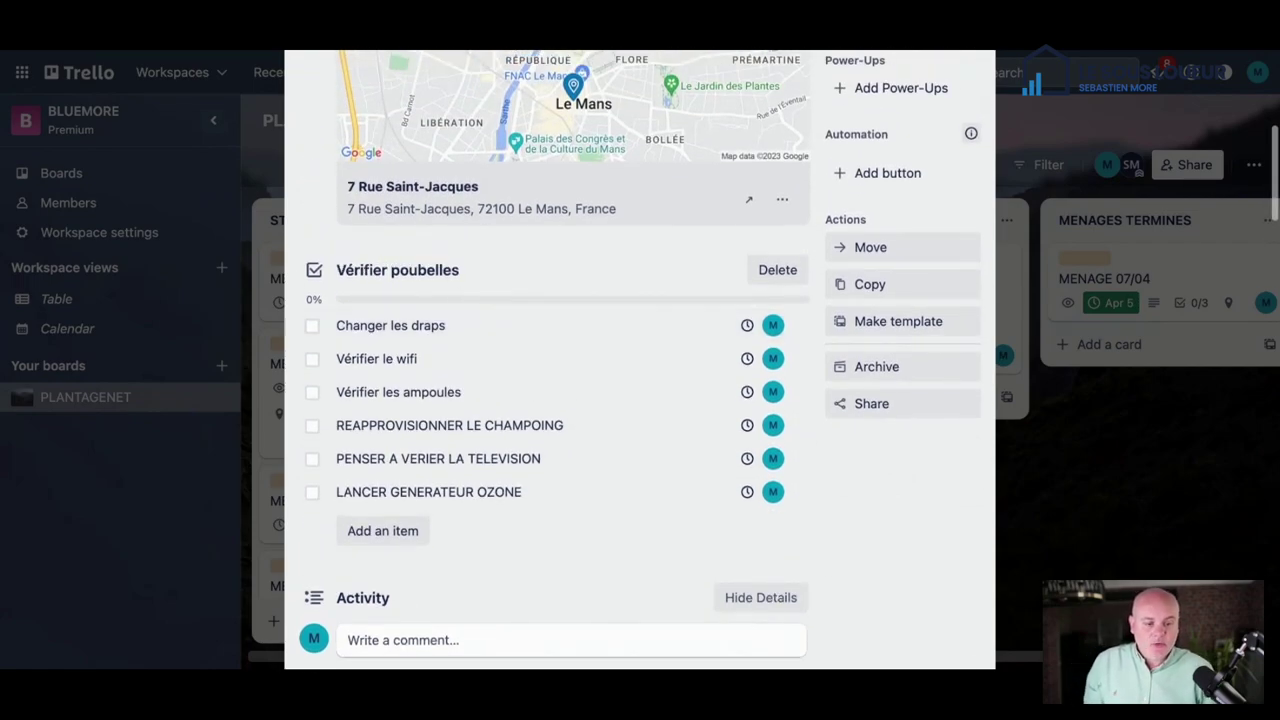
pyautogui.click(312, 330)
pyautogui.click(312, 359)
pyautogui.click(312, 392)
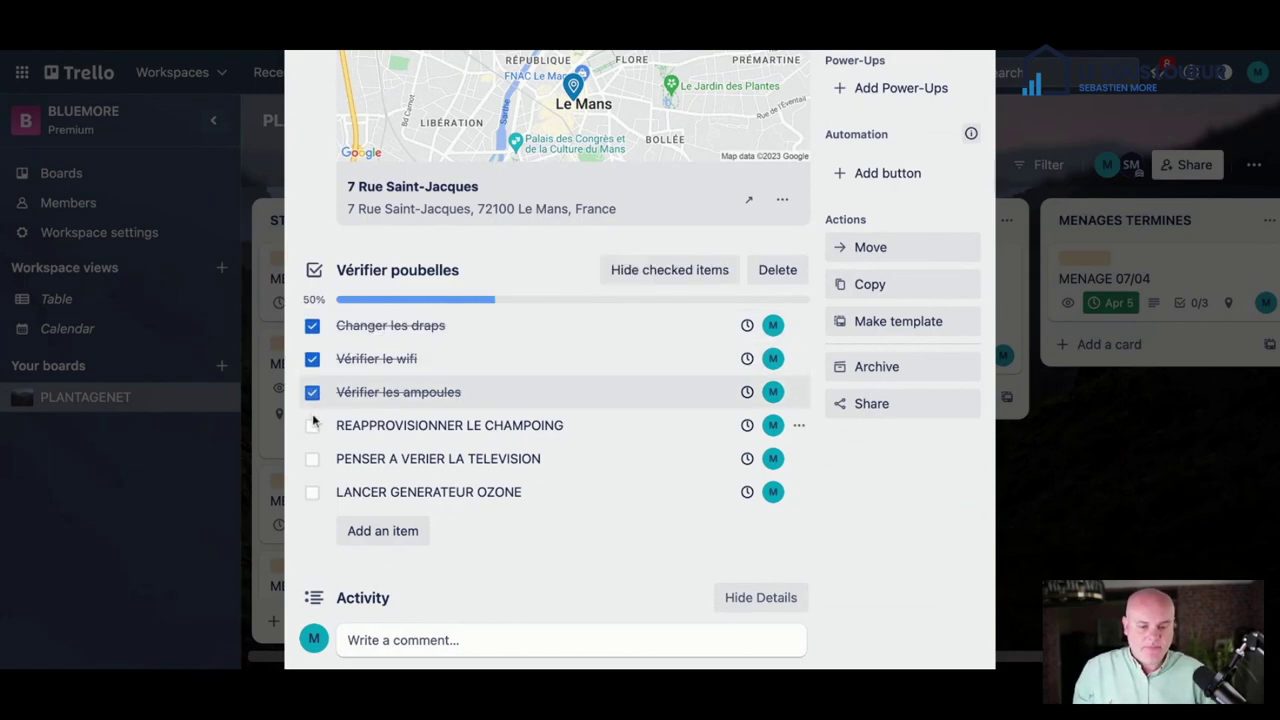
pyautogui.click(312, 425)
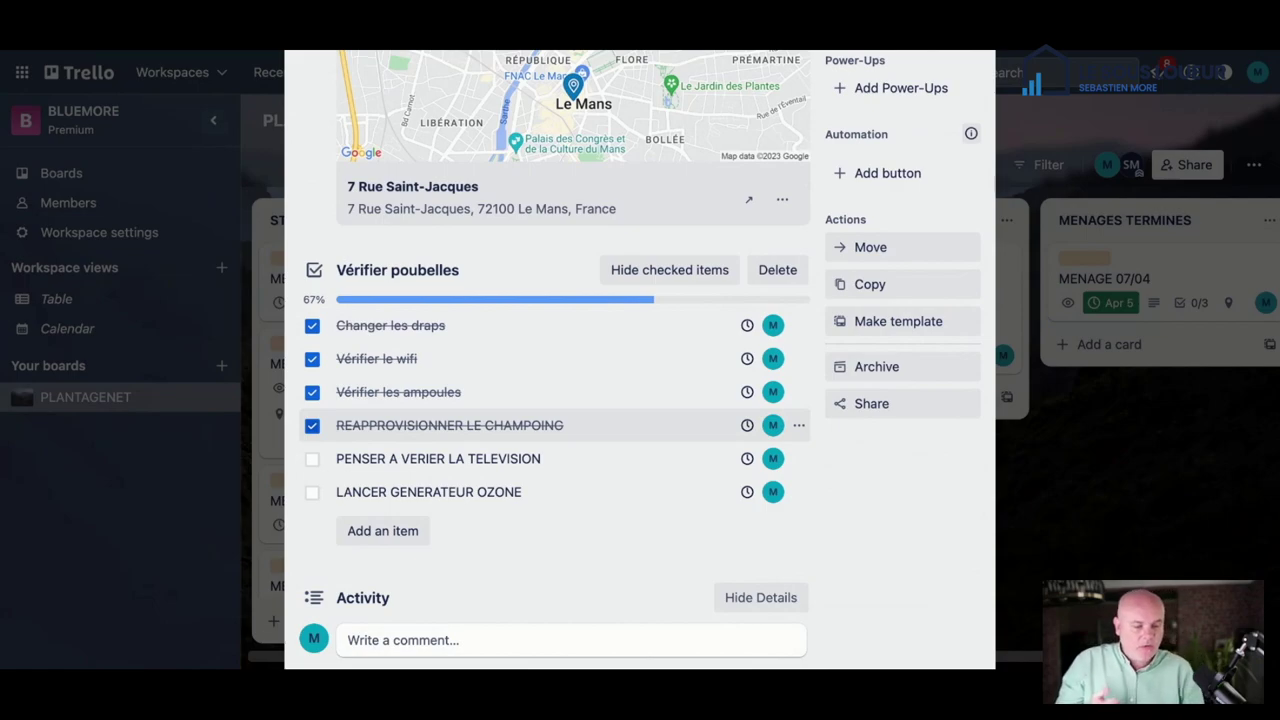
pyautogui.click(314, 458)
pyautogui.click(314, 494)
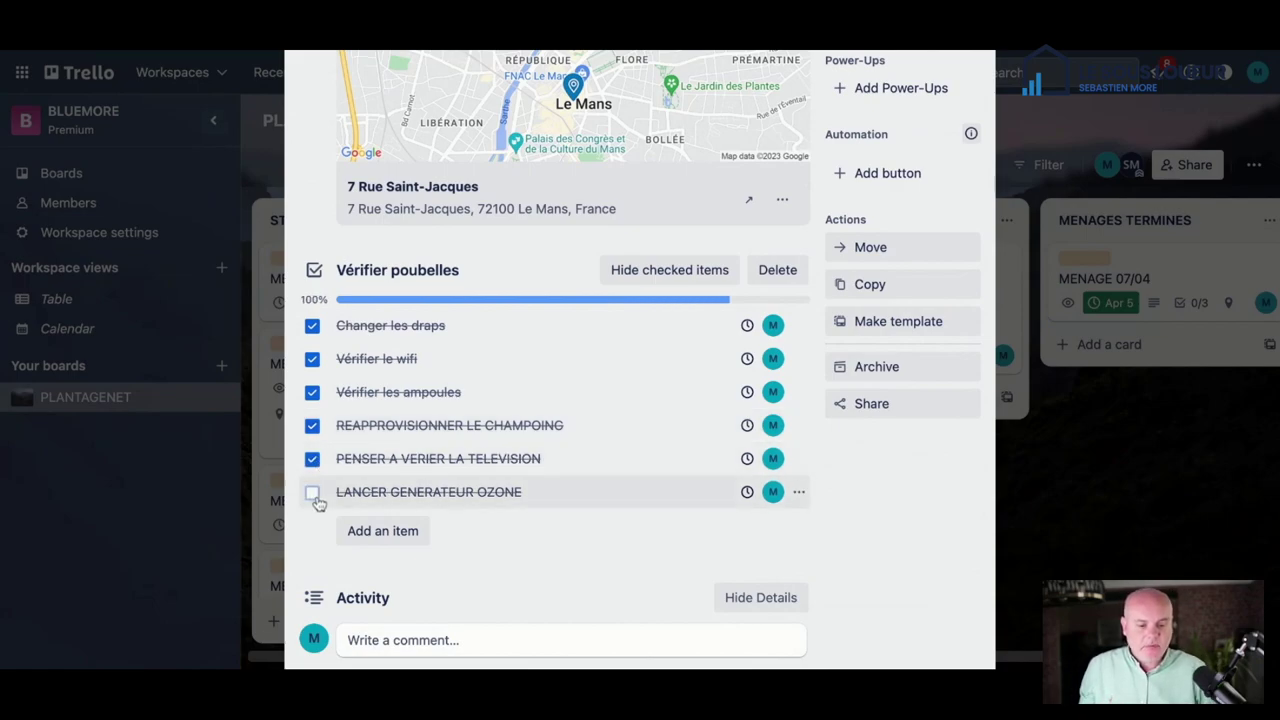
# Step: Post the comment MISSION TERMINEE on the MENAGE 05/04 card from the cleaner's account
pyautogui.scroll(-5, 551, 466)
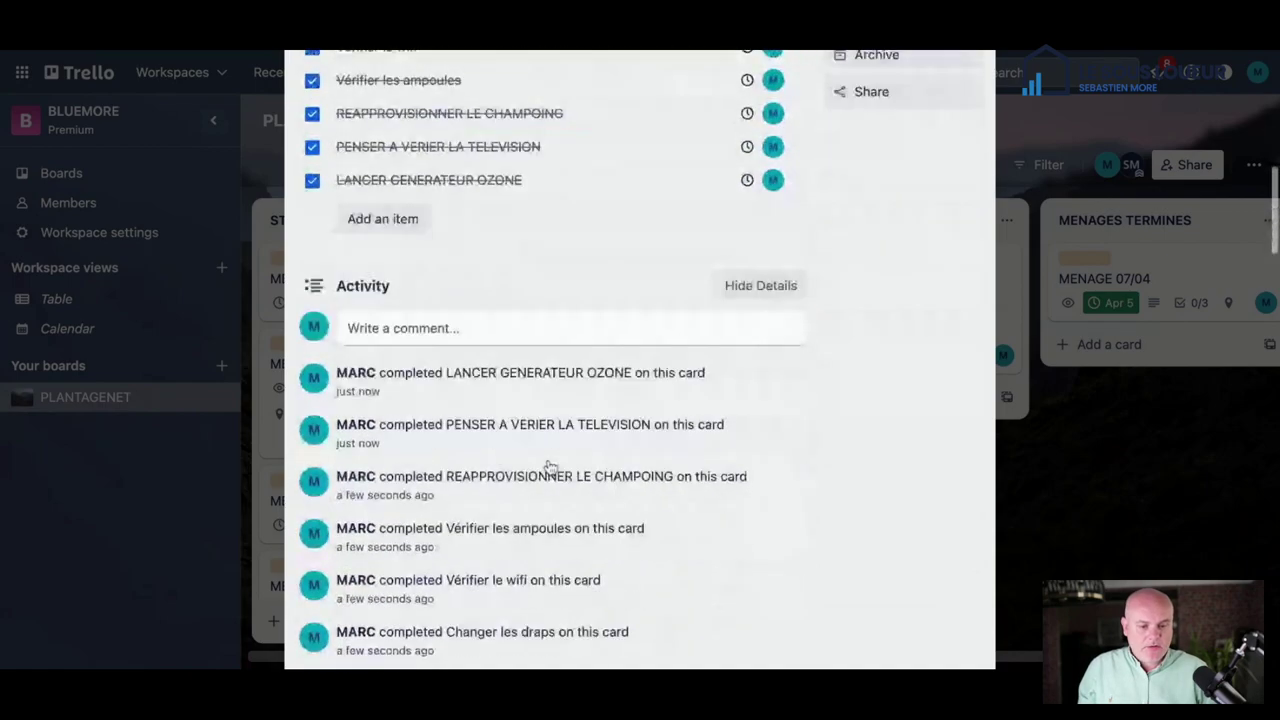
pyautogui.scroll(-2, 551, 466)
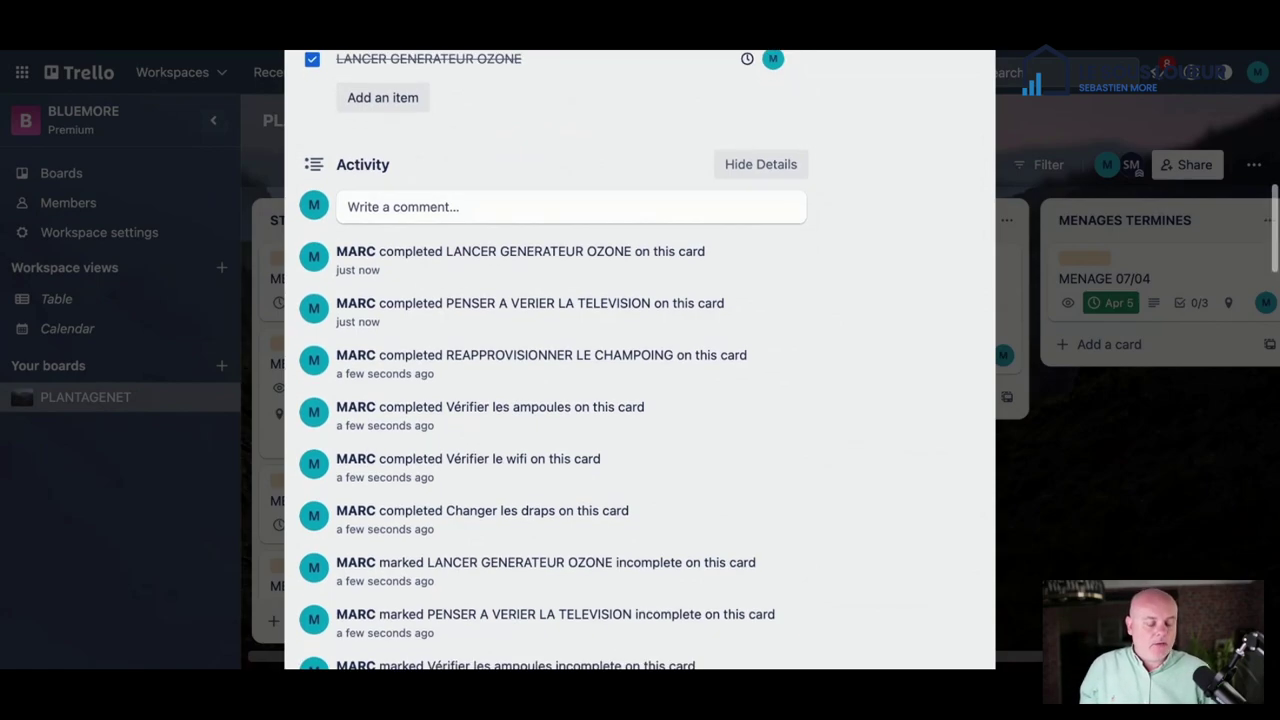
pyautogui.scroll(-3, 385, 517)
pyautogui.scroll(2, 385, 517)
pyautogui.scroll(3, 385, 517)
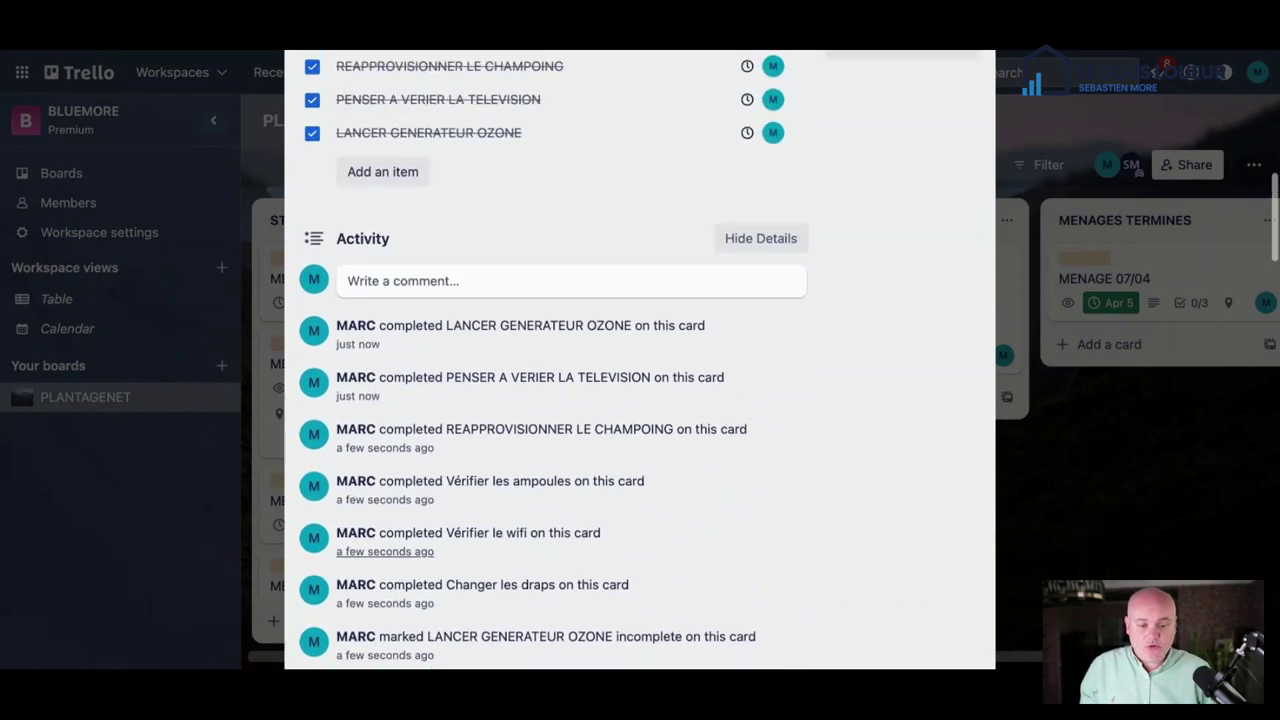
pyautogui.click(474, 338)
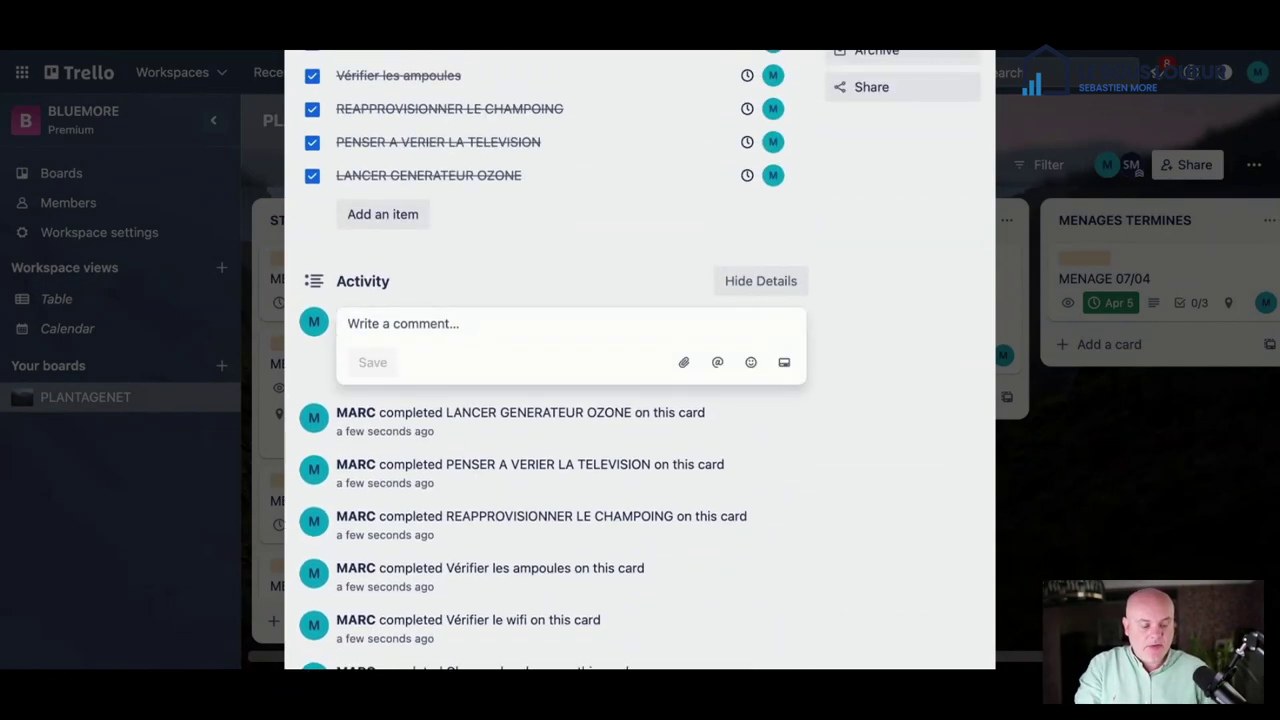
pyautogui.write('MISSION')
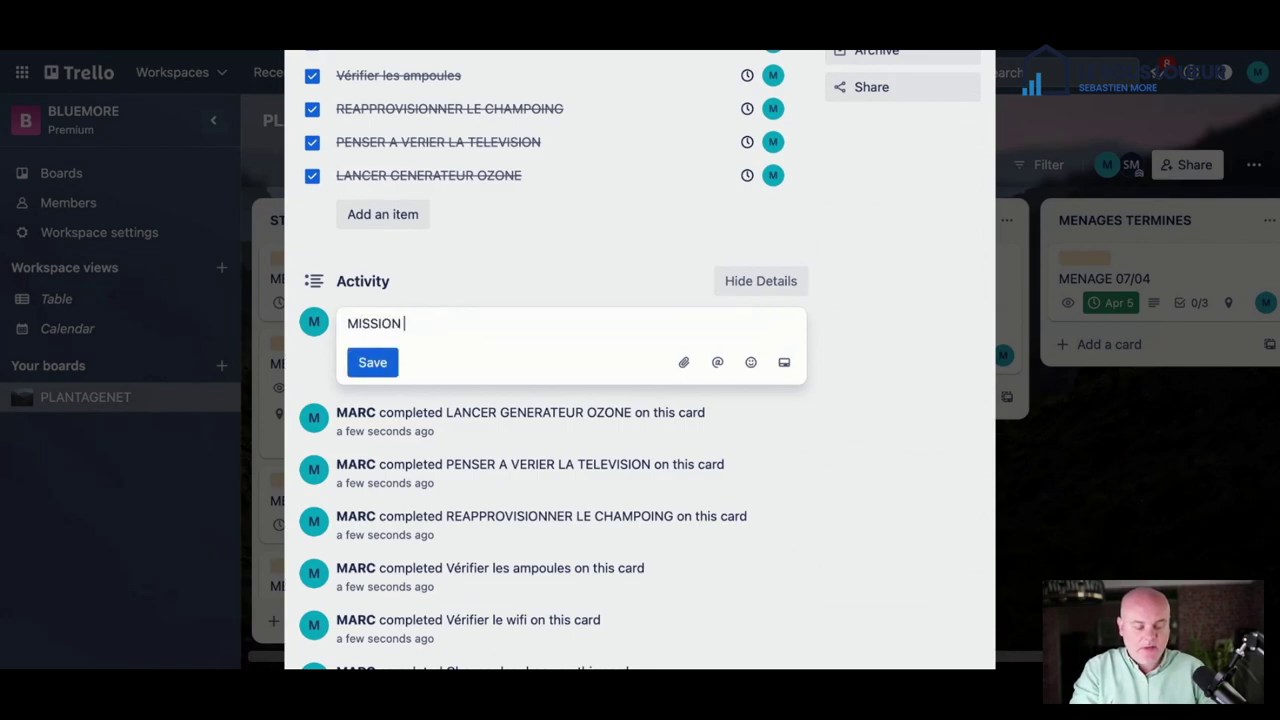
pyautogui.write(' TERMINEE')
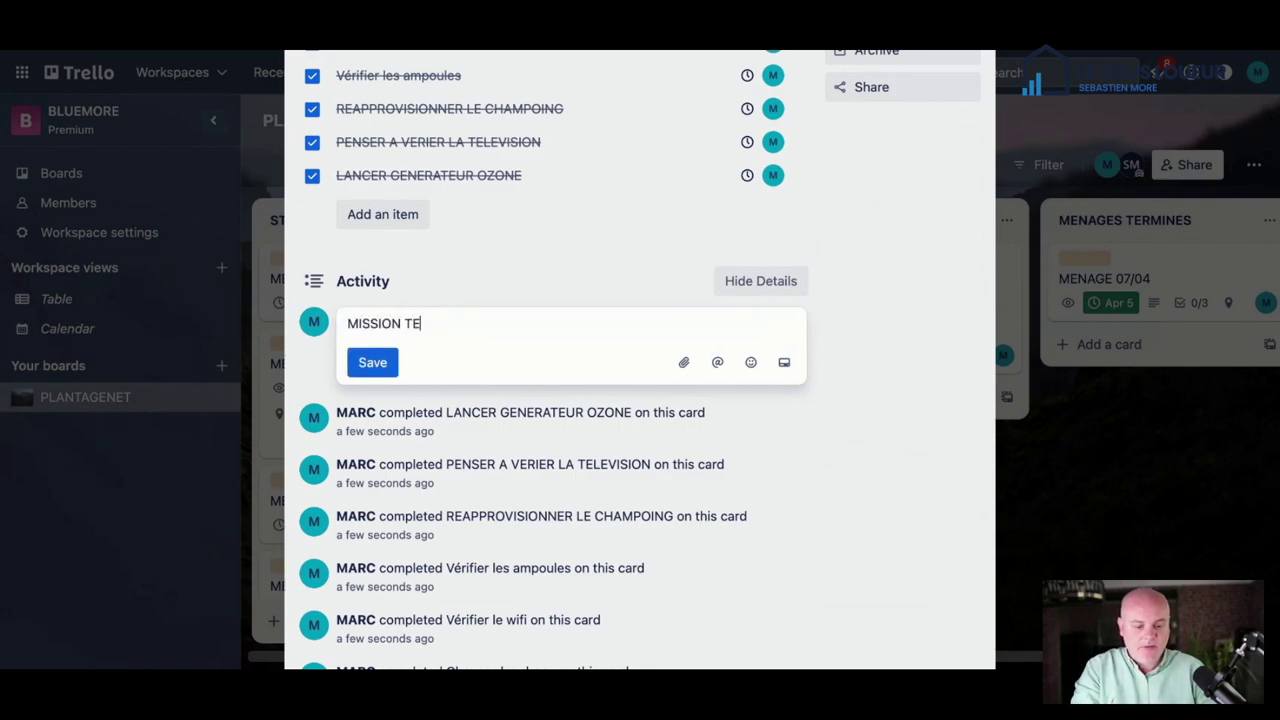
pyautogui.click(373, 364)
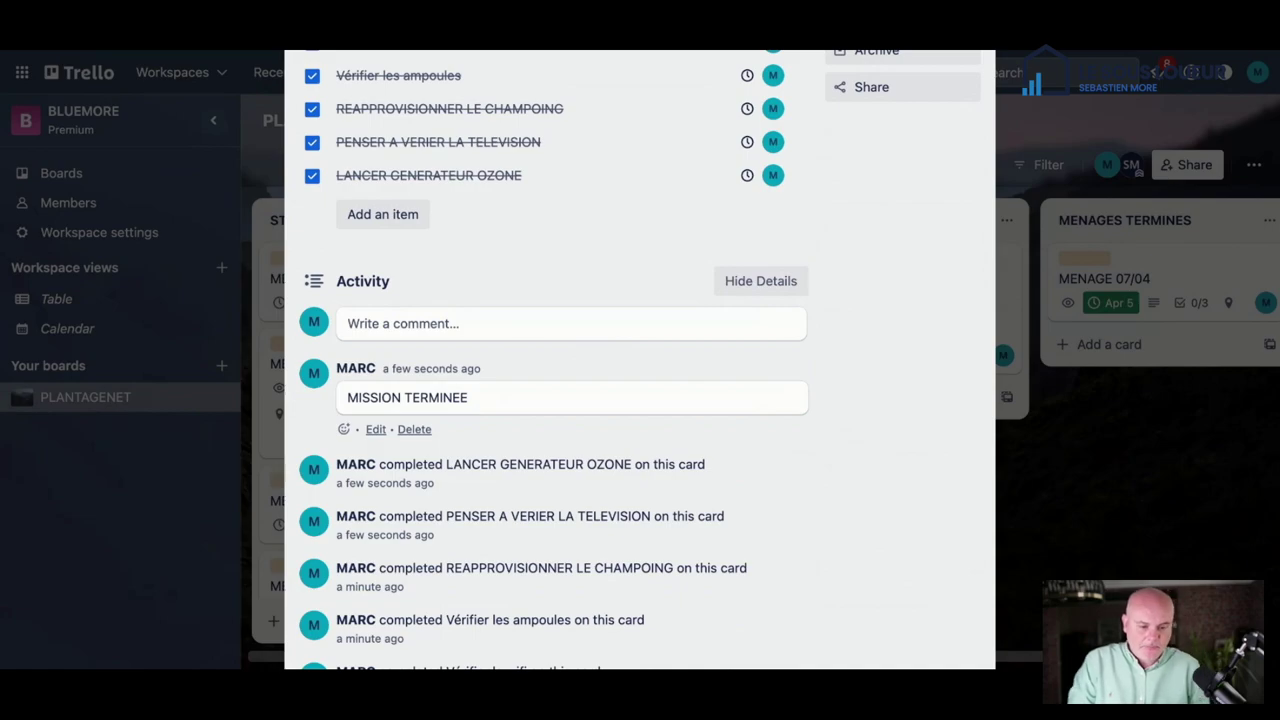
# Step: Look over the MENAGE 05/04 card, view the sources for adding an attachment, and close the list without attaching anything
pyautogui.scroll(4, 555, 360)
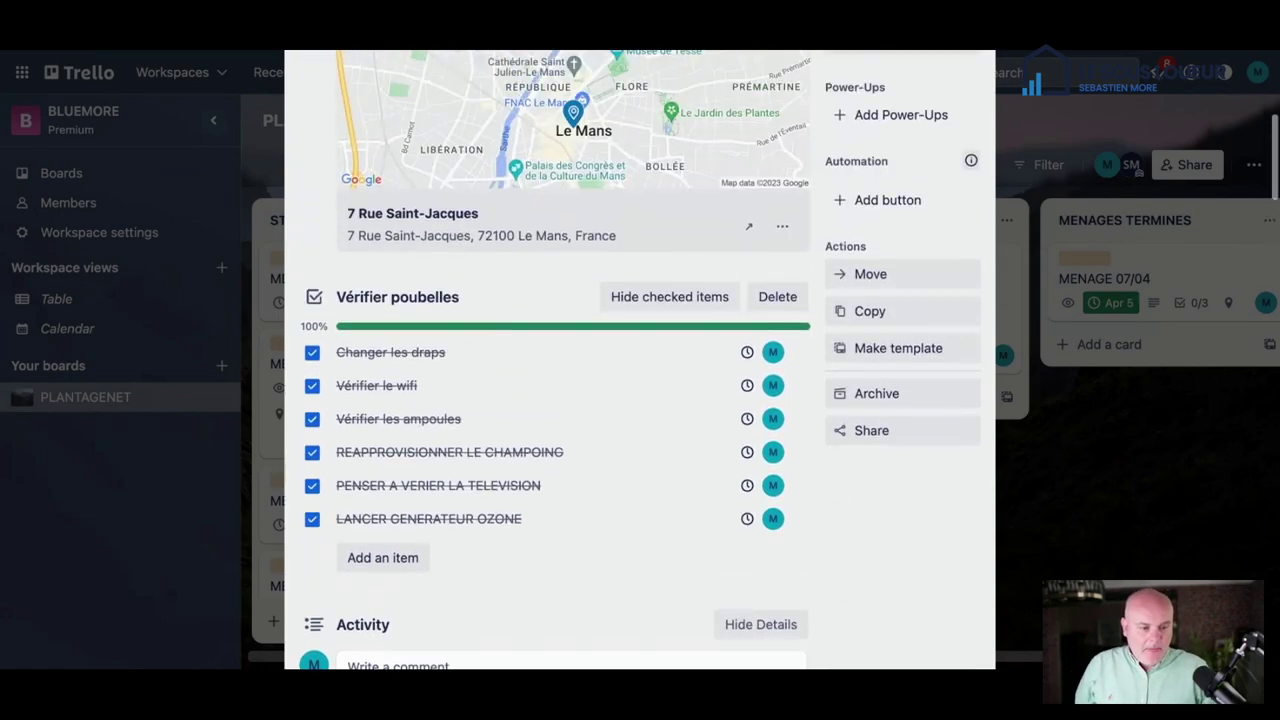
pyautogui.scroll(2, 555, 360)
pyautogui.scroll(-3, 555, 360)
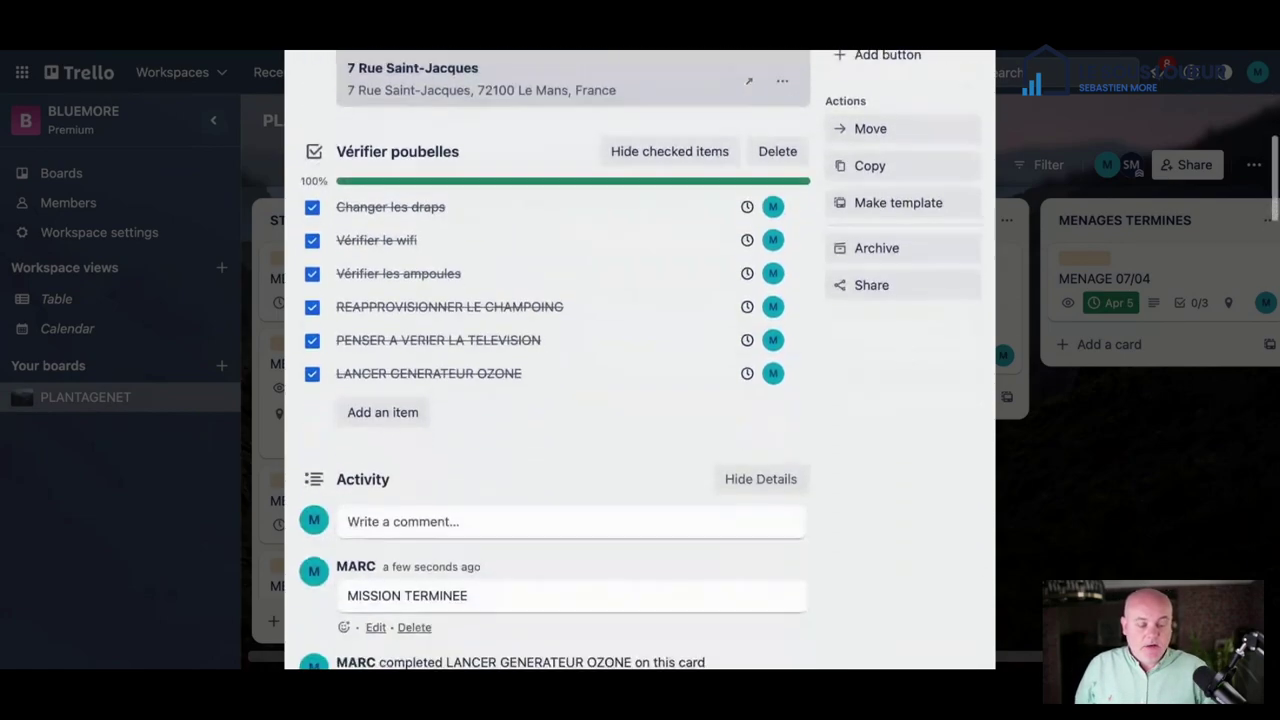
pyautogui.scroll(7, 555, 360)
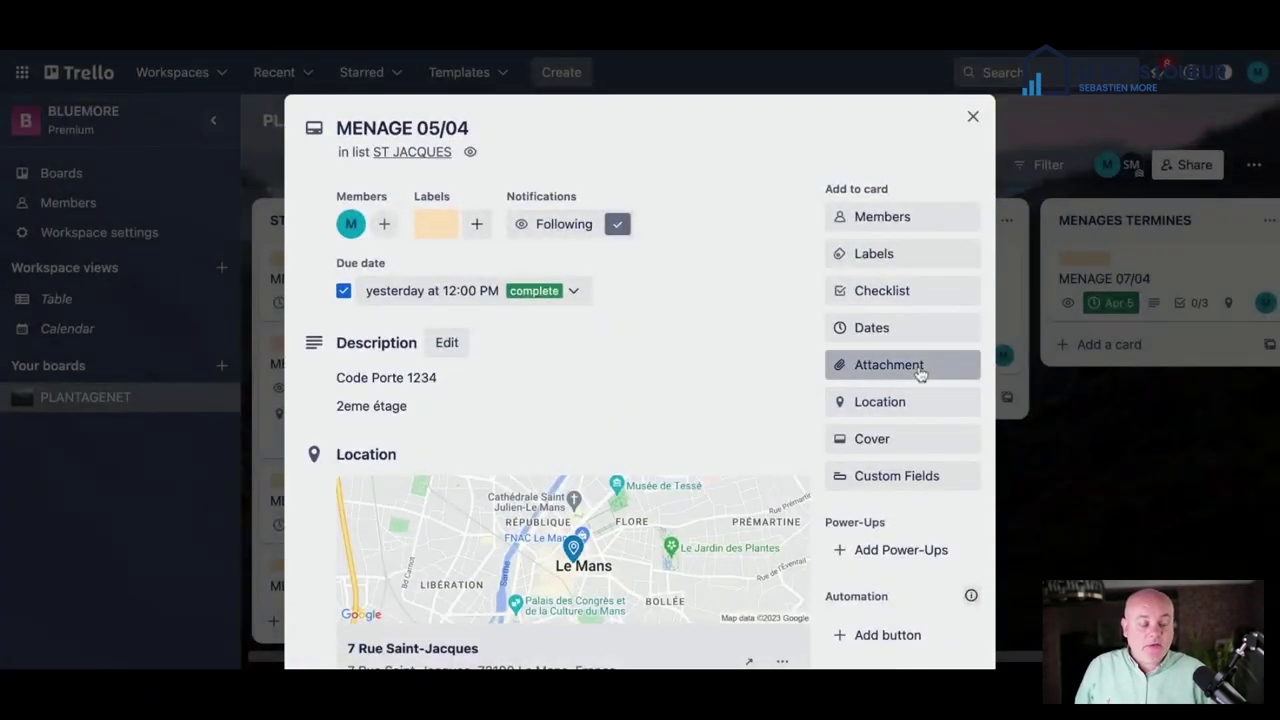
pyautogui.click(920, 372)
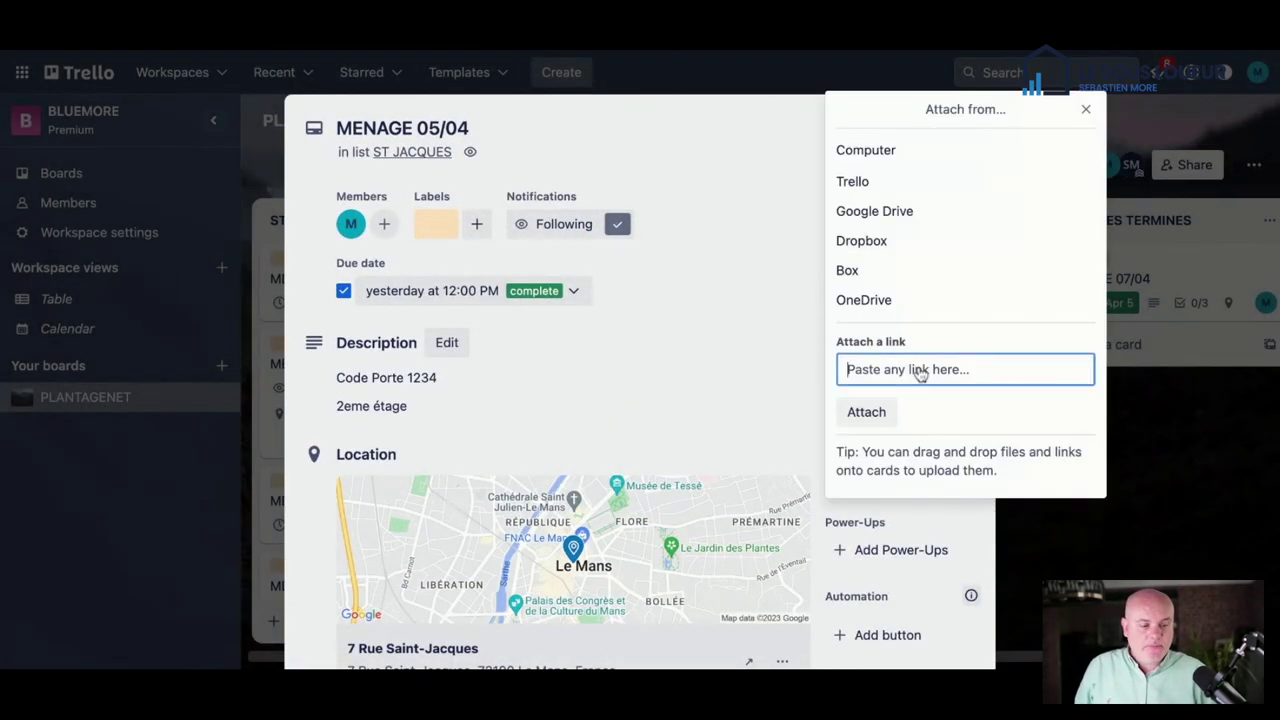
pyautogui.click(1086, 110)
# Step: Post a second comment, UNE FETE, on the card, viewing the comment's attachment sources before saving
pyautogui.scroll(-8, 700, 323)
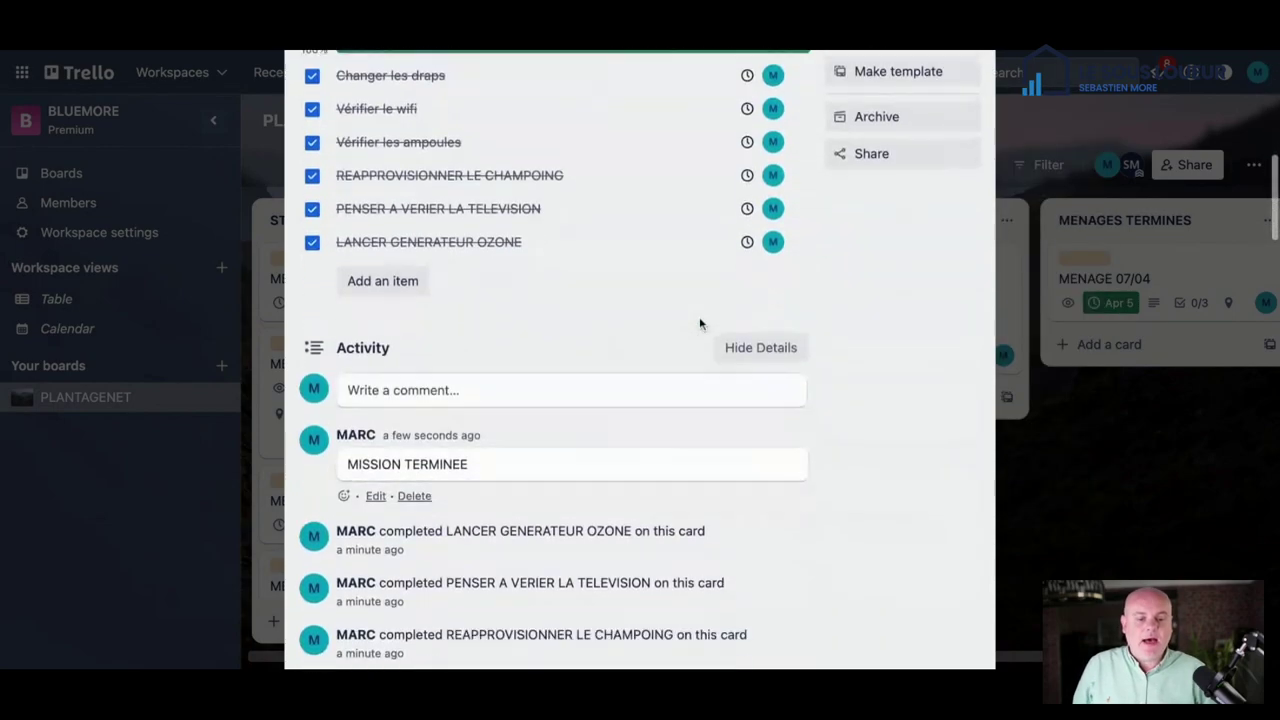
pyautogui.scroll(-3, 700, 323)
pyautogui.click(601, 259)
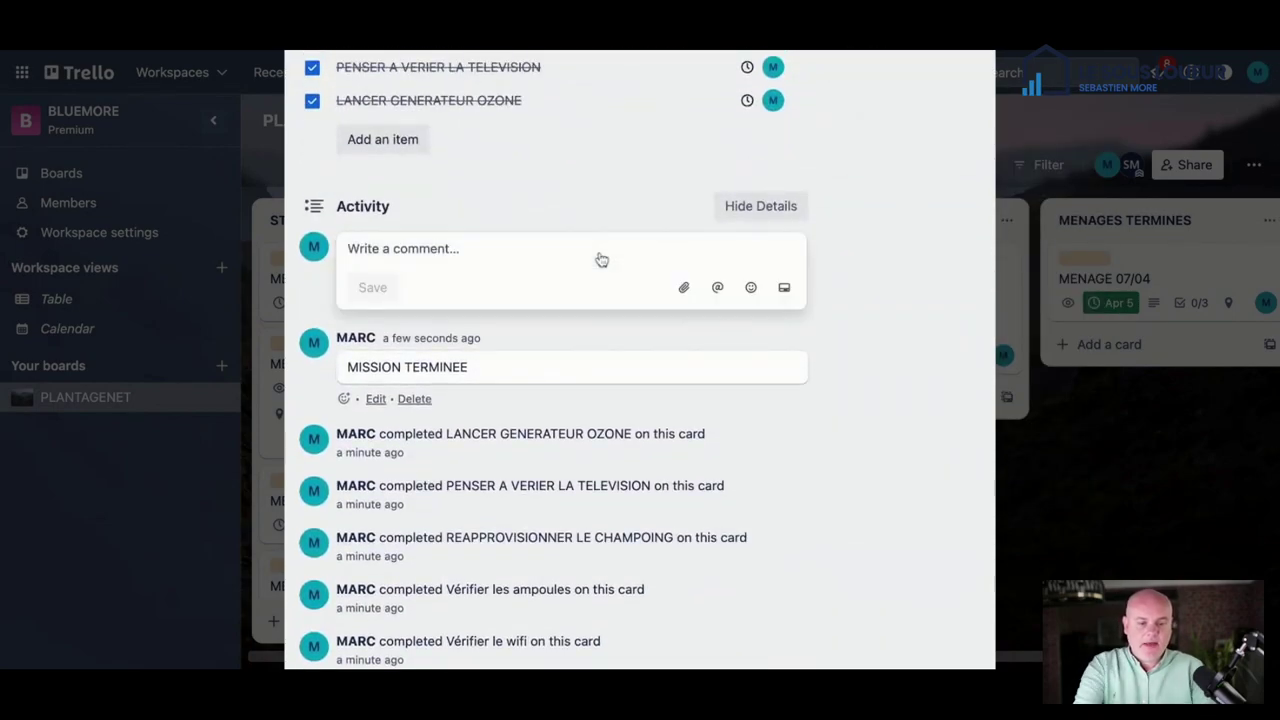
pyautogui.write('LE LIT ')
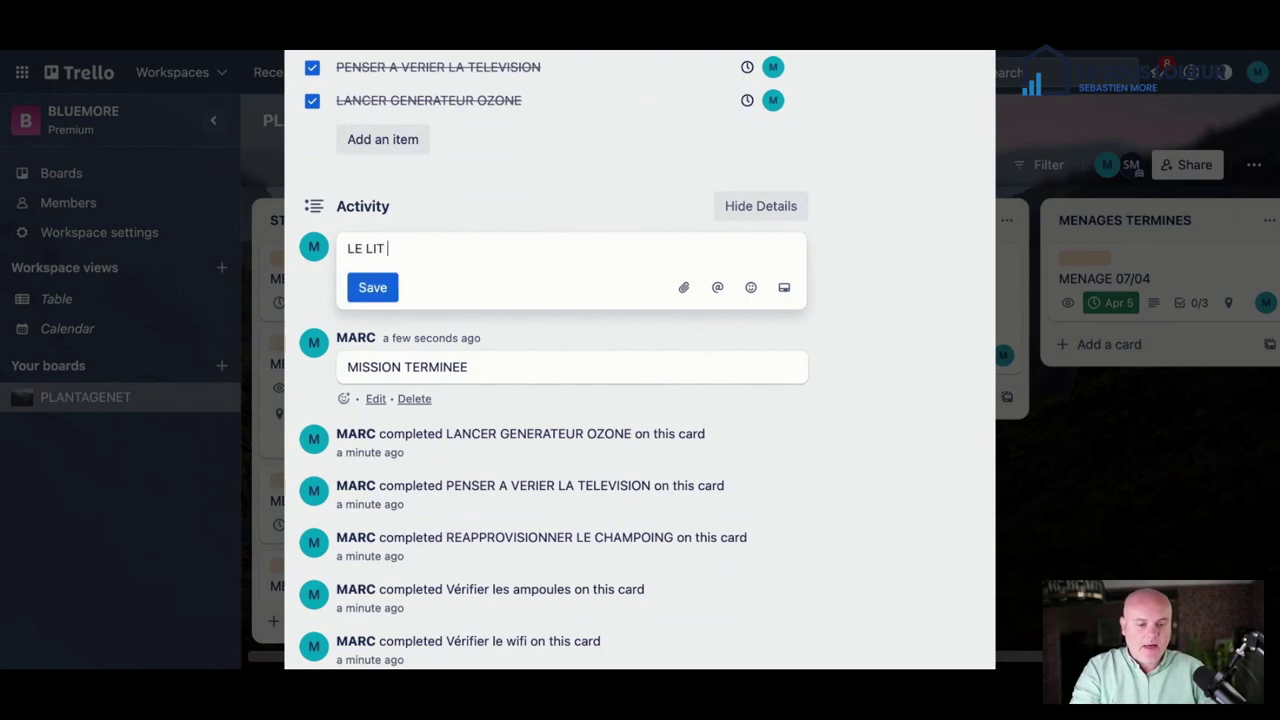
pyautogui.write('A ETE CASS')
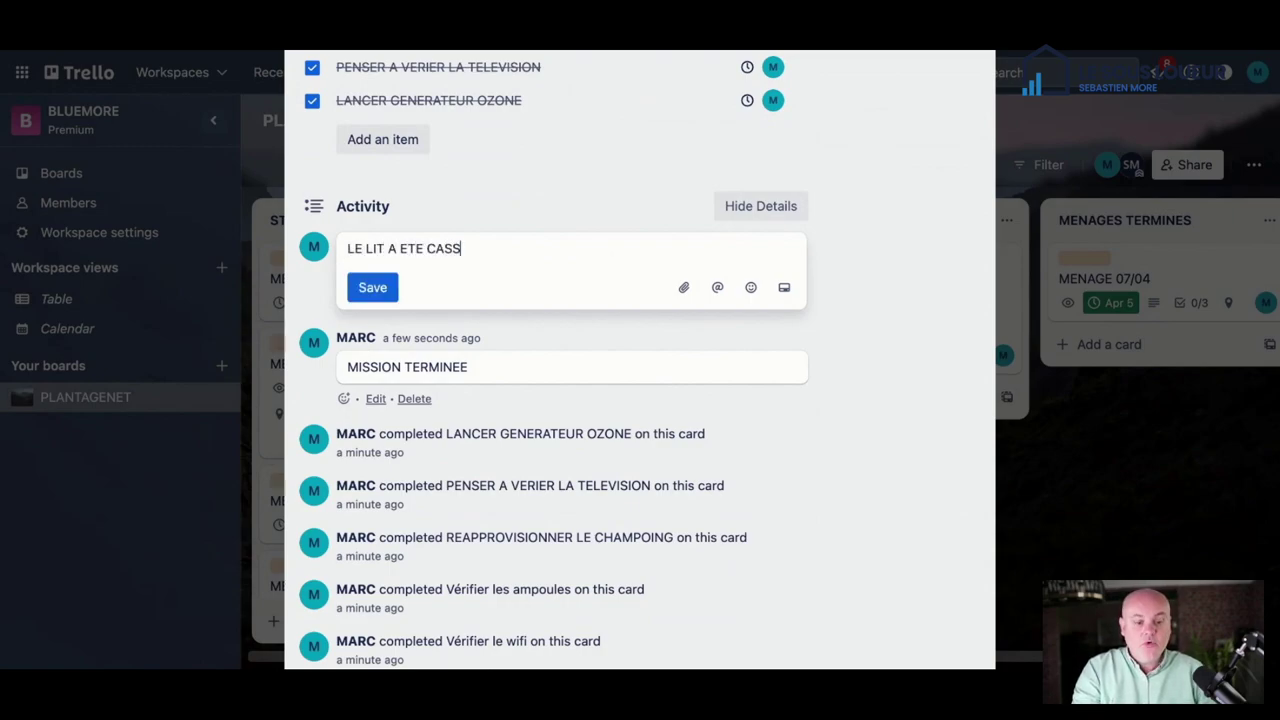
pyautogui.hotkey('ctrl', 'a')
pyautogui.write('UNE FETE')
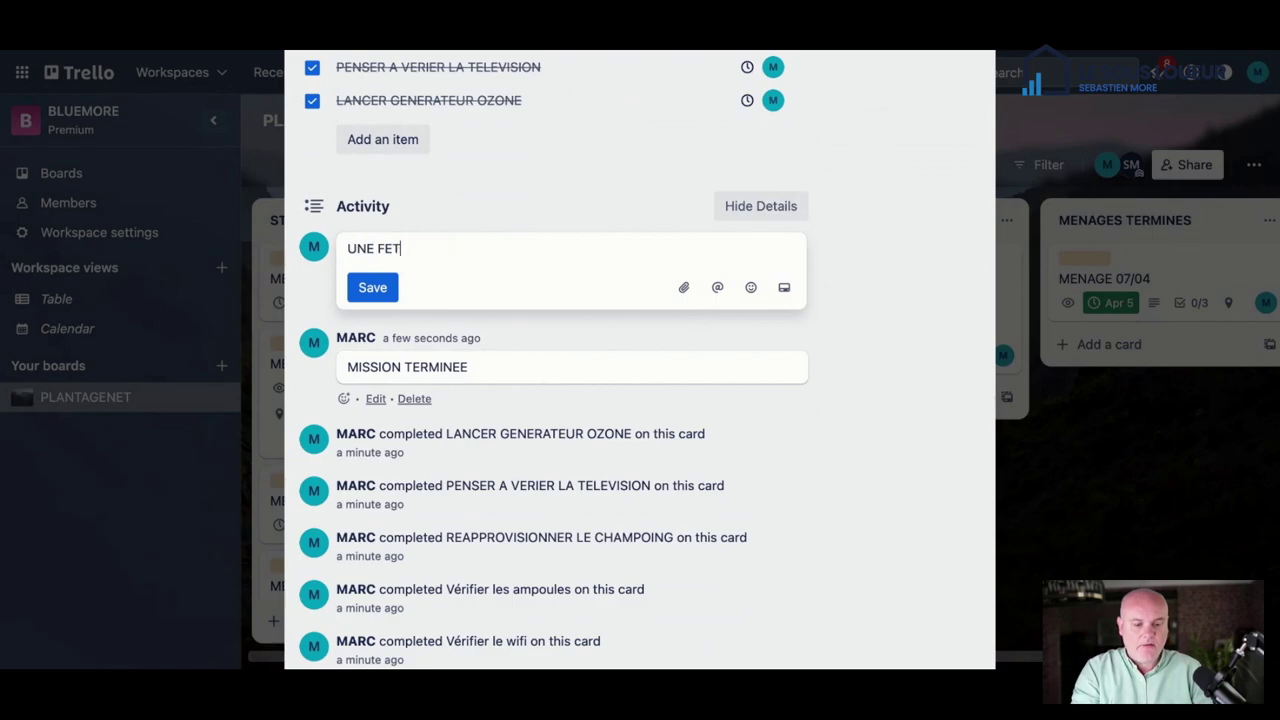
pyautogui.click(685, 289)
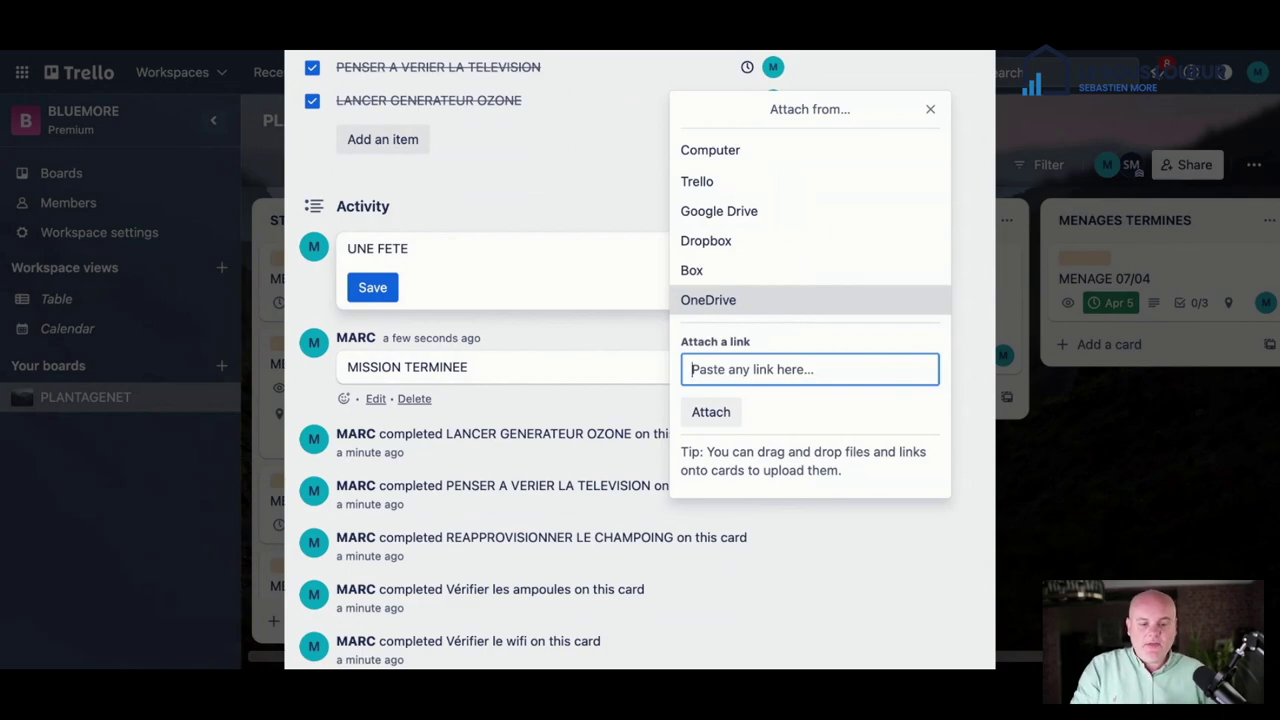
pyautogui.click(368, 294)
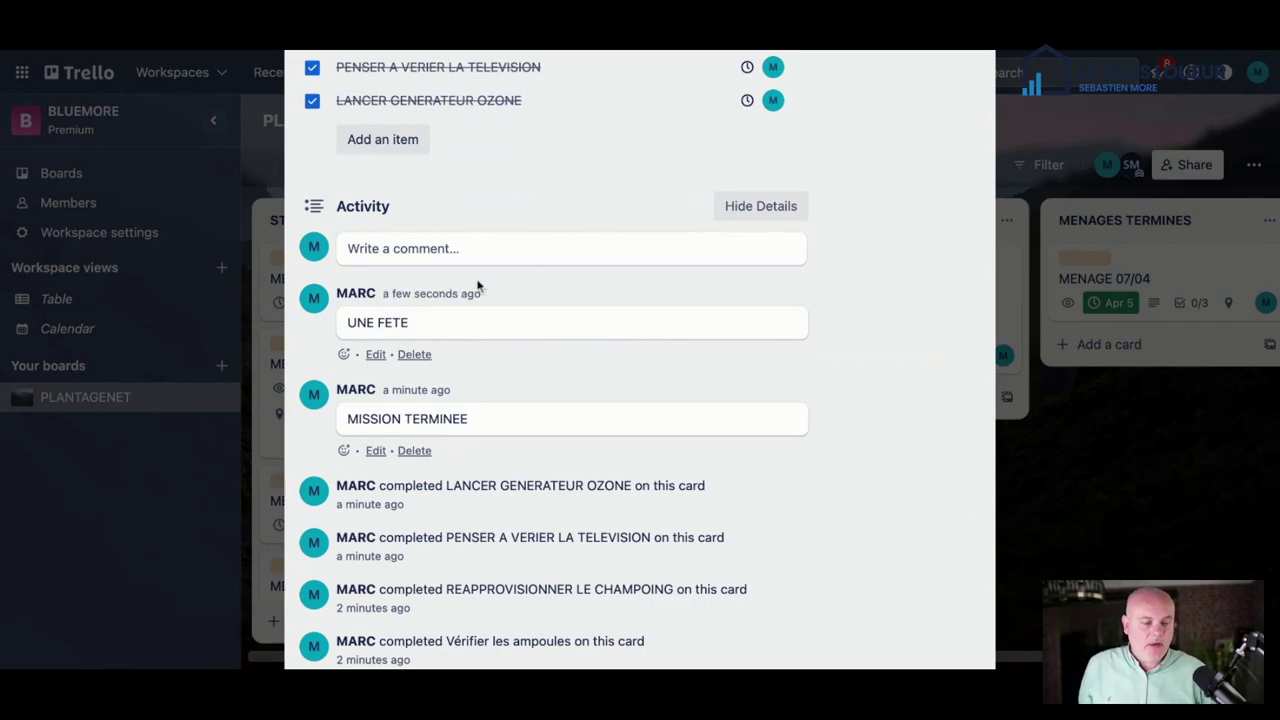
# Step: Review the MENAGE 05/04 card's details, checklist and comments, and display the workspace's cards in the Table view
pyautogui.scroll(3, 783, 246)
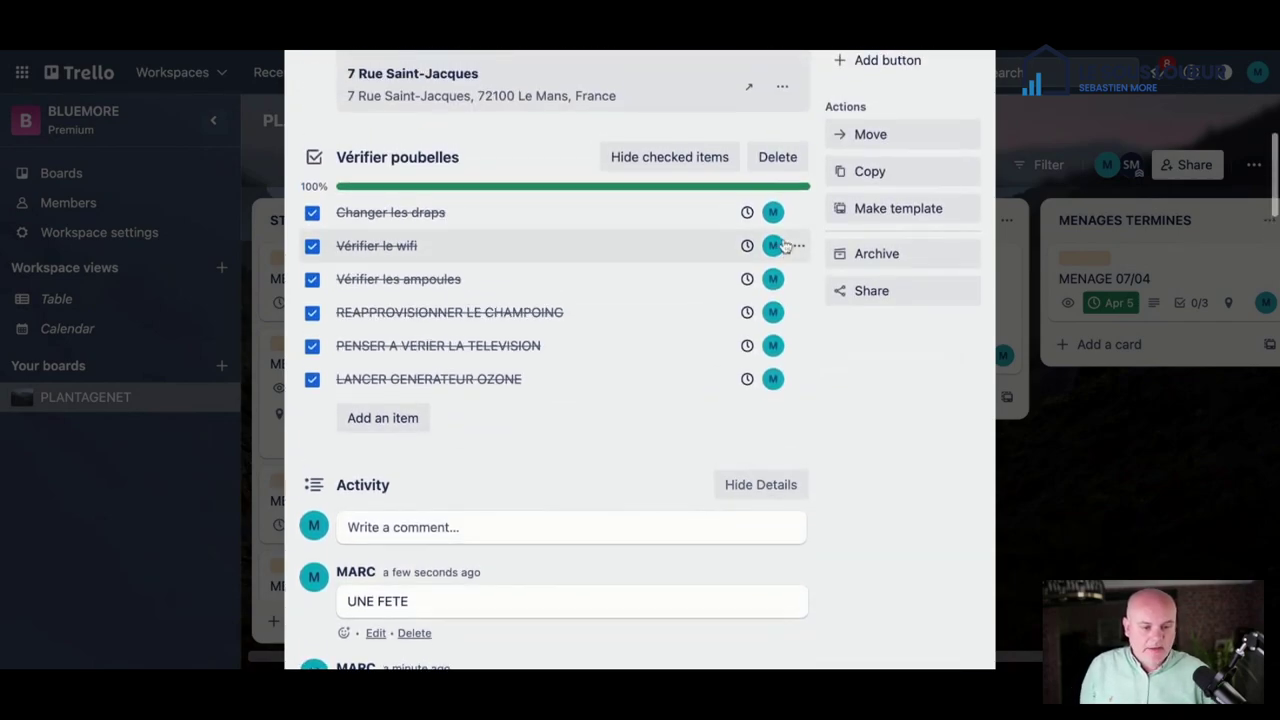
pyautogui.scroll(10, 783, 246)
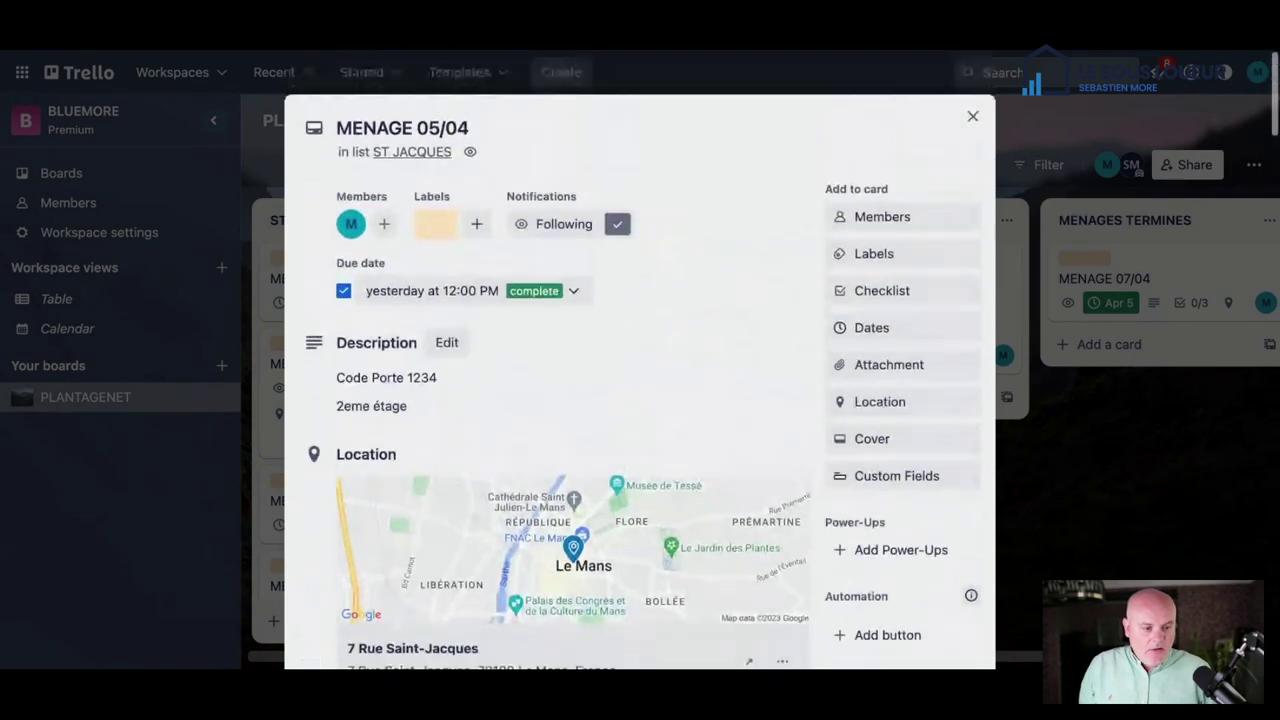
pyautogui.scroll(-10, 560, 380)
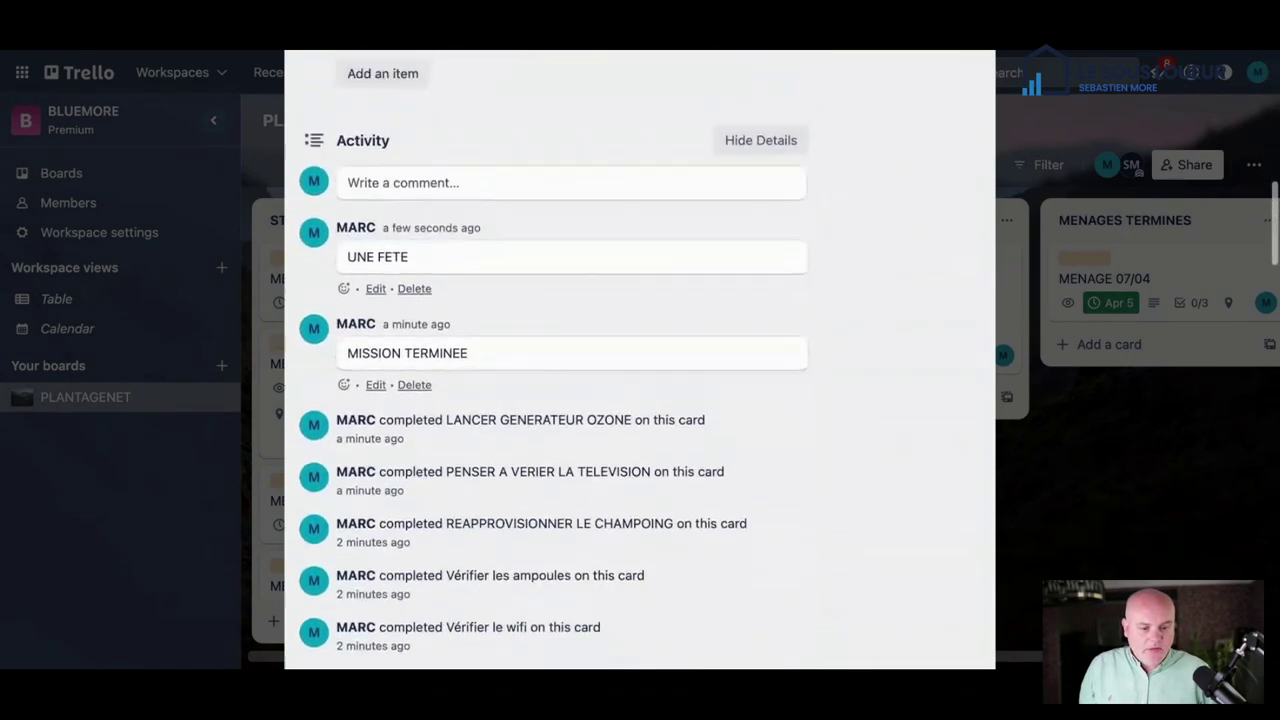
pyautogui.scroll(10, 560, 380)
pyautogui.scroll(-10, 587, 434)
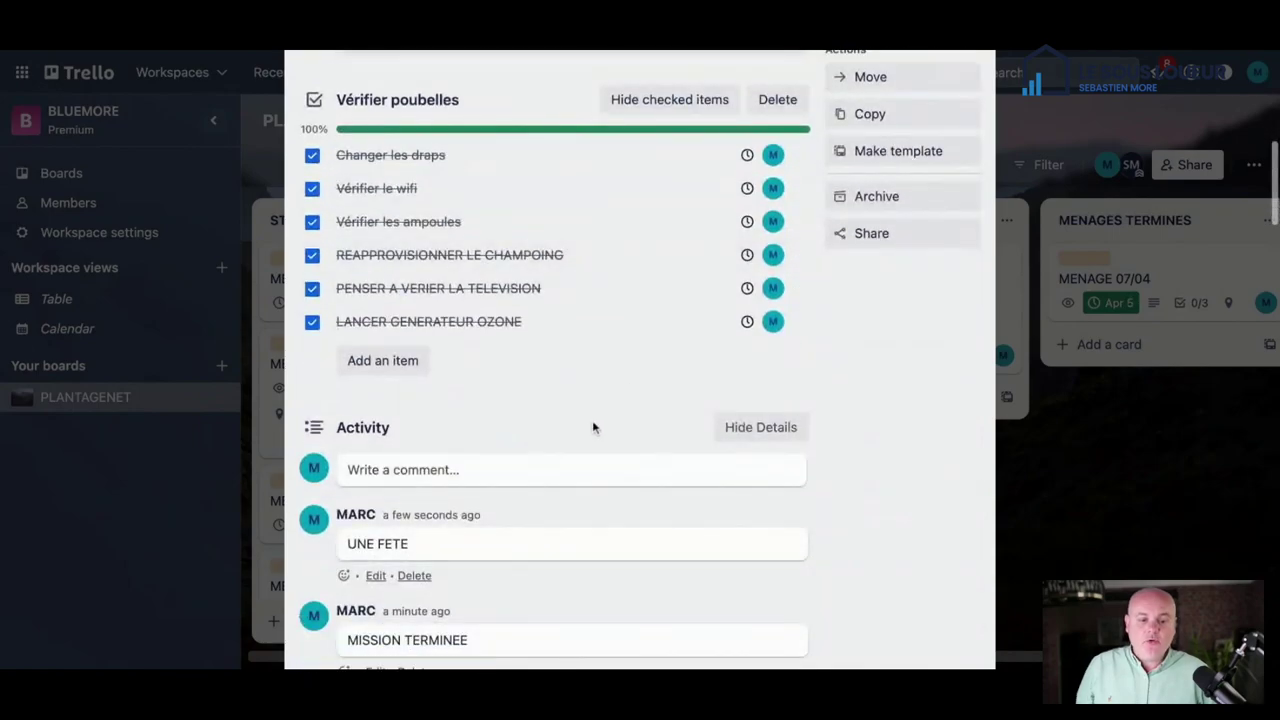
pyautogui.scroll(-1, 587, 435)
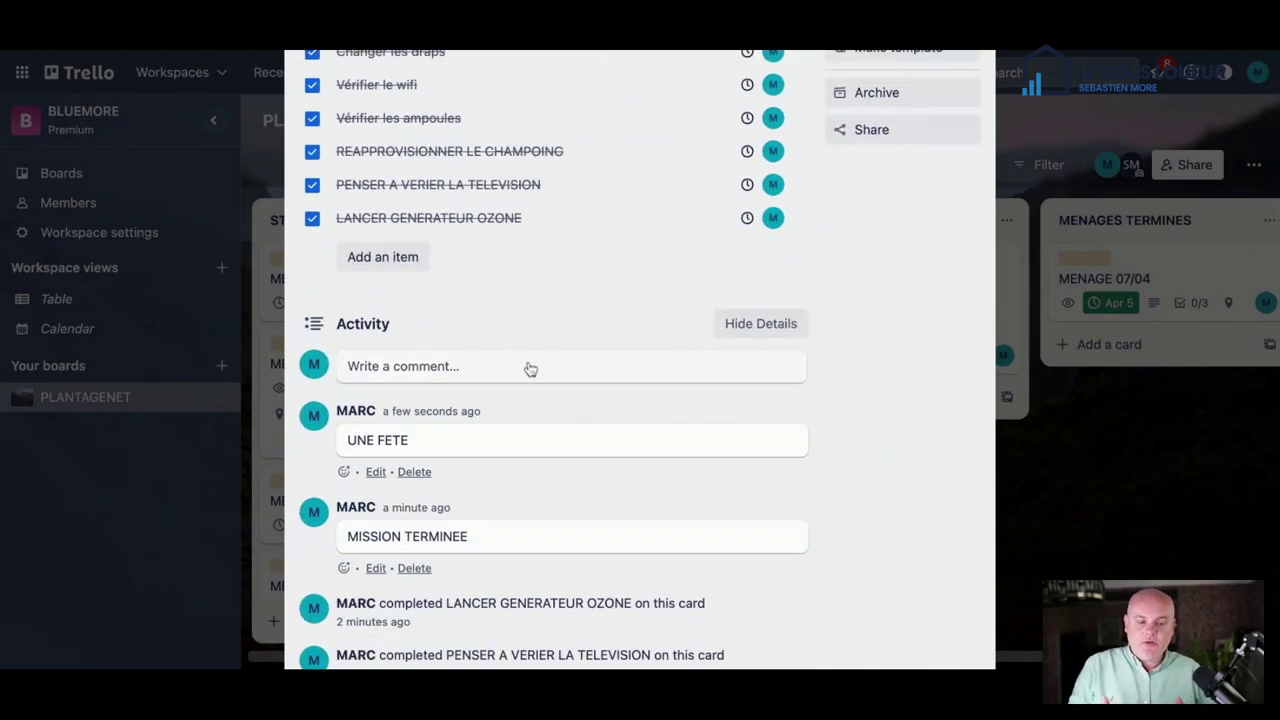
pyautogui.scroll(10, 797, 283)
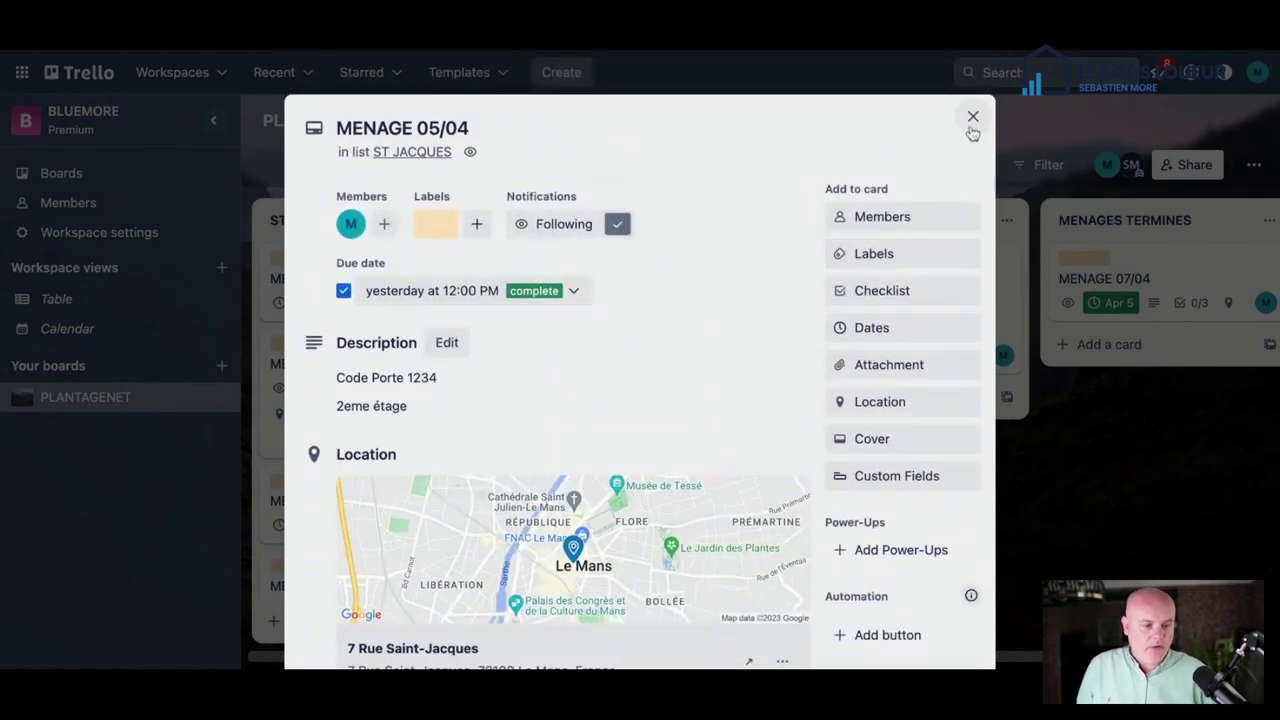
pyautogui.click(973, 118)
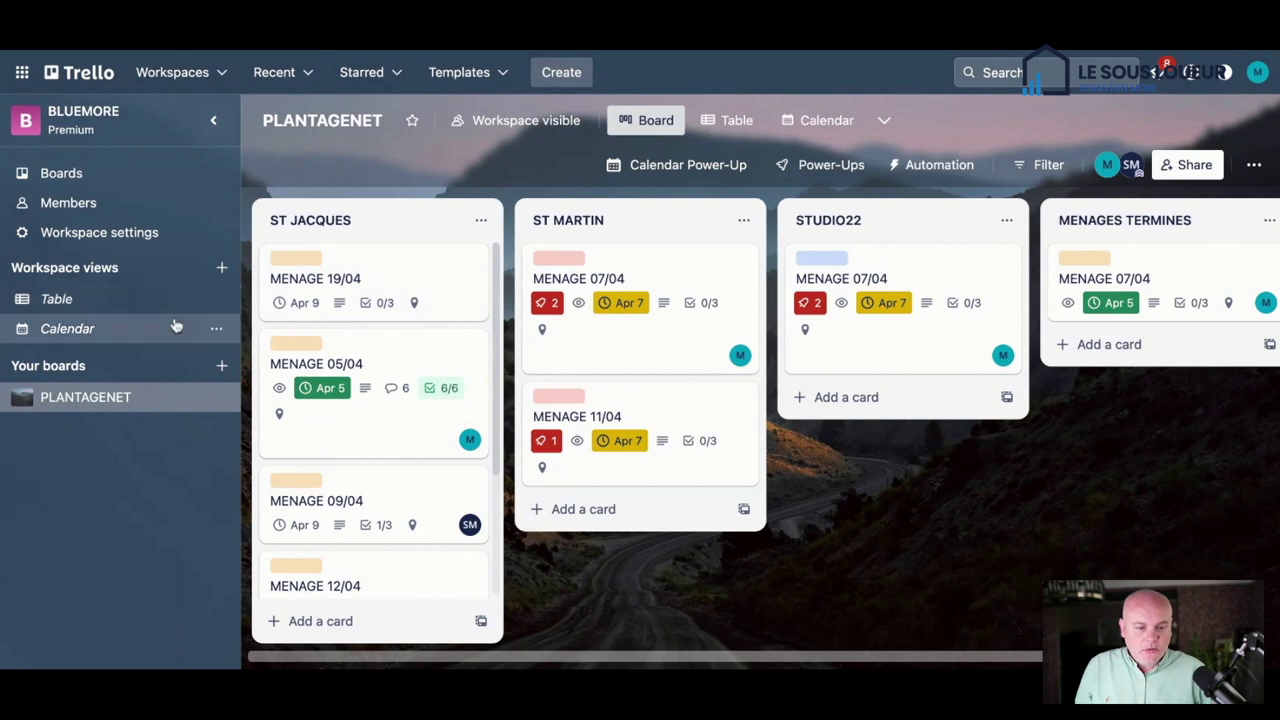
pyautogui.click(68, 300)
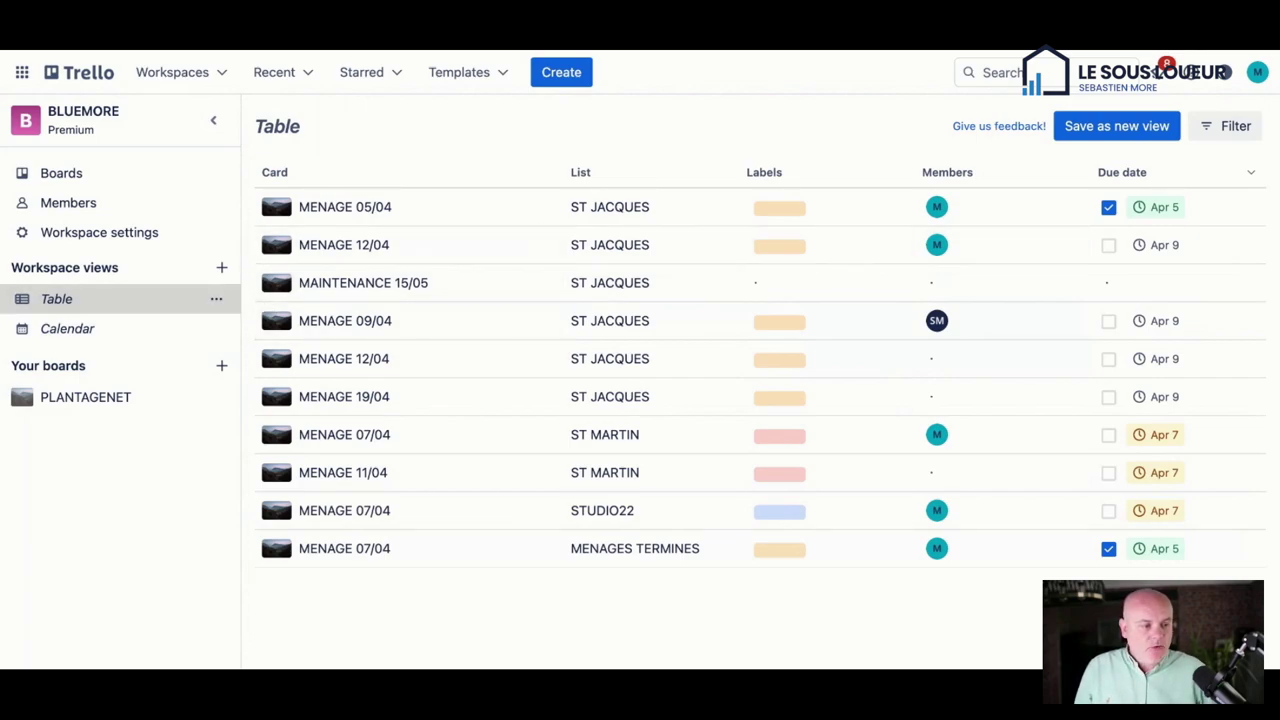
# Step: Switch to the manager's Trello account and open the PLANTAGENET board
pyautogui.click(1257, 72)
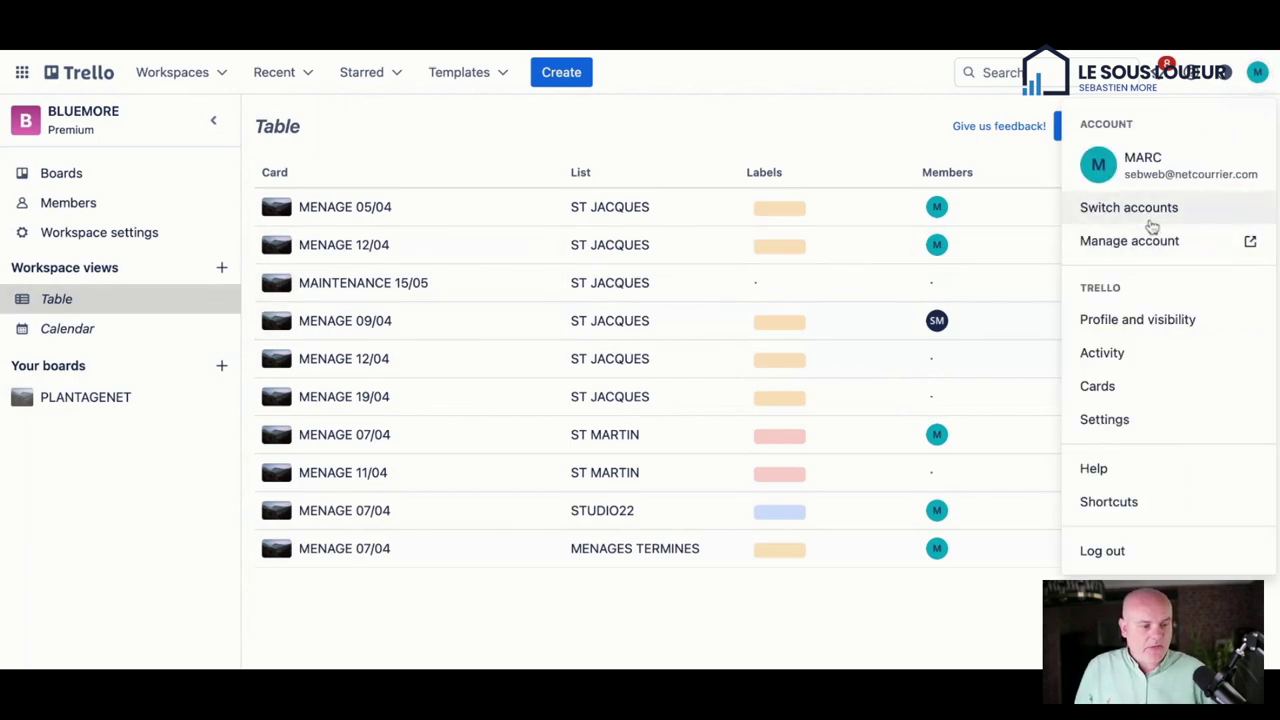
pyautogui.press('Escape')
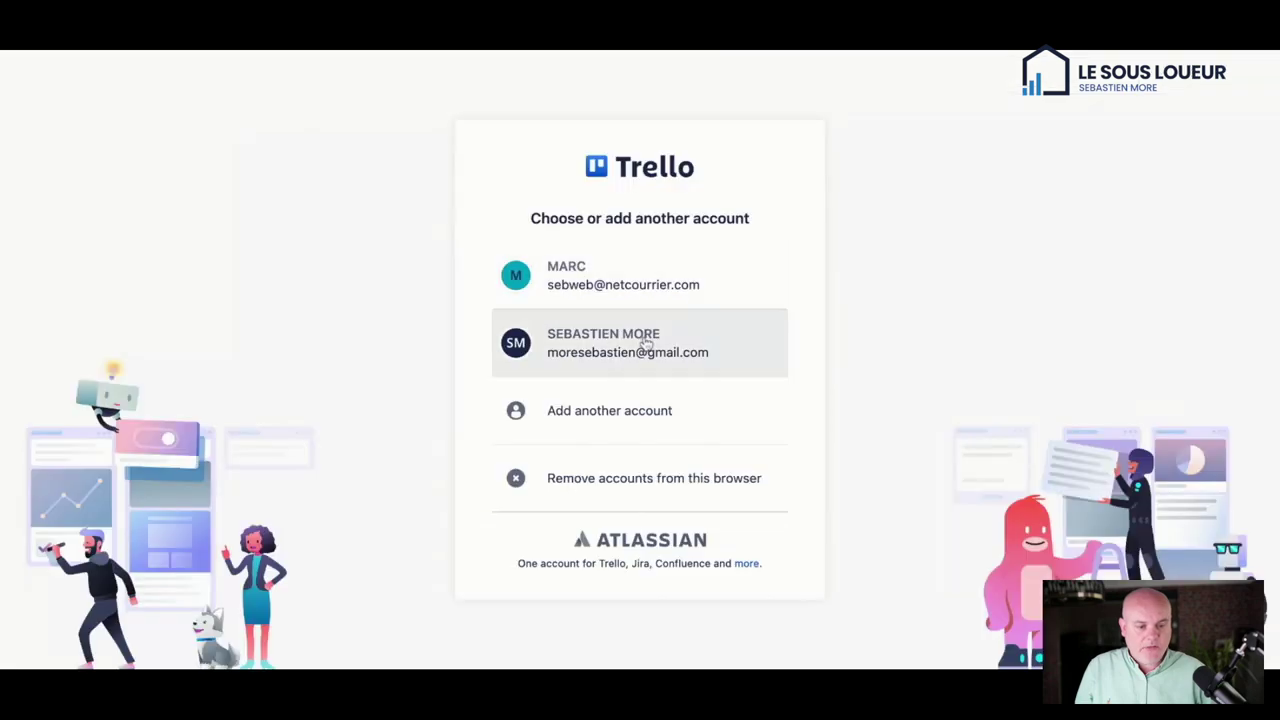
pyautogui.click(647, 340)
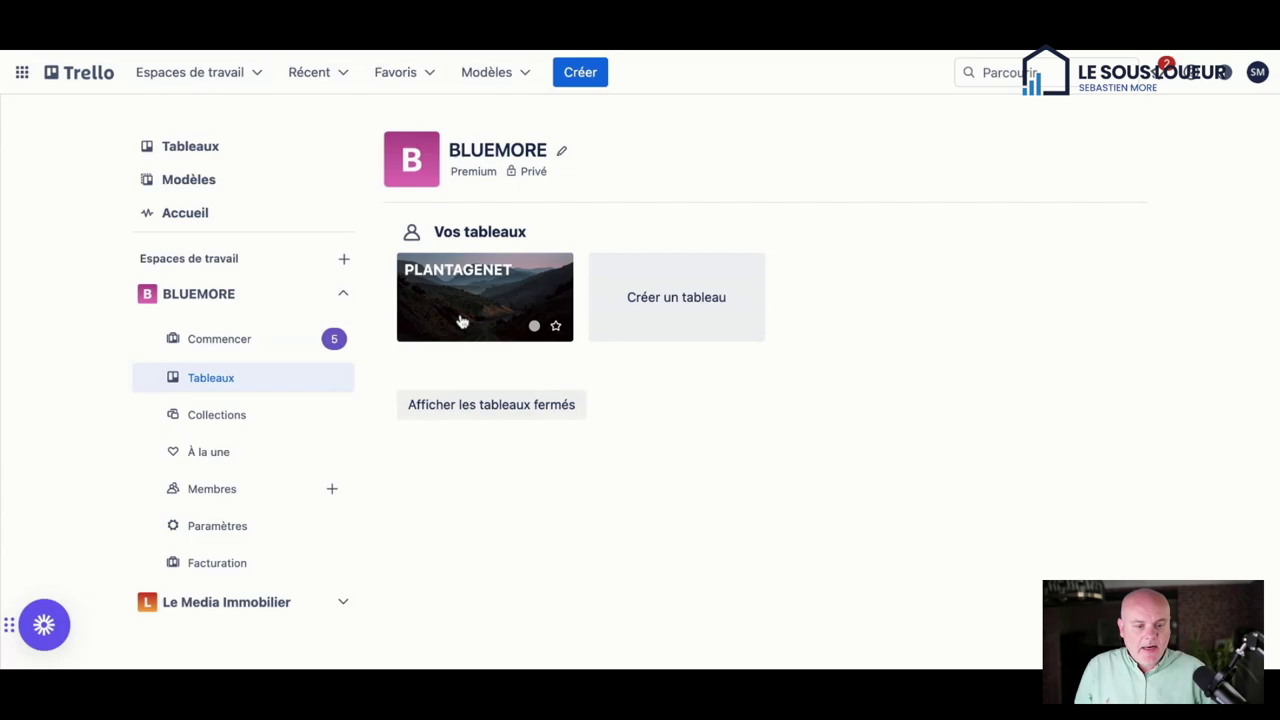
pyautogui.click(462, 321)
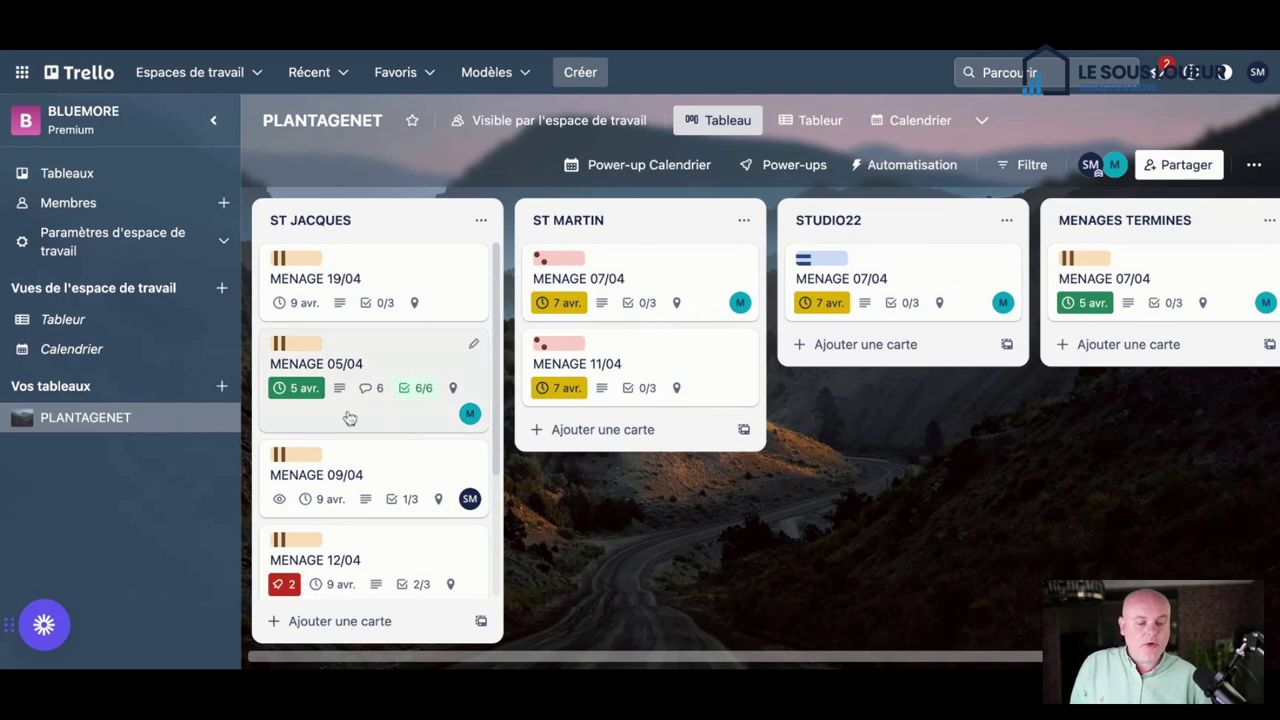
# Step: Mark the MENAGE 05/04 due date incomplete and complete again, and examine the card's comments and activity as the manager
pyautogui.click(300, 390)
pyautogui.click(300, 390)
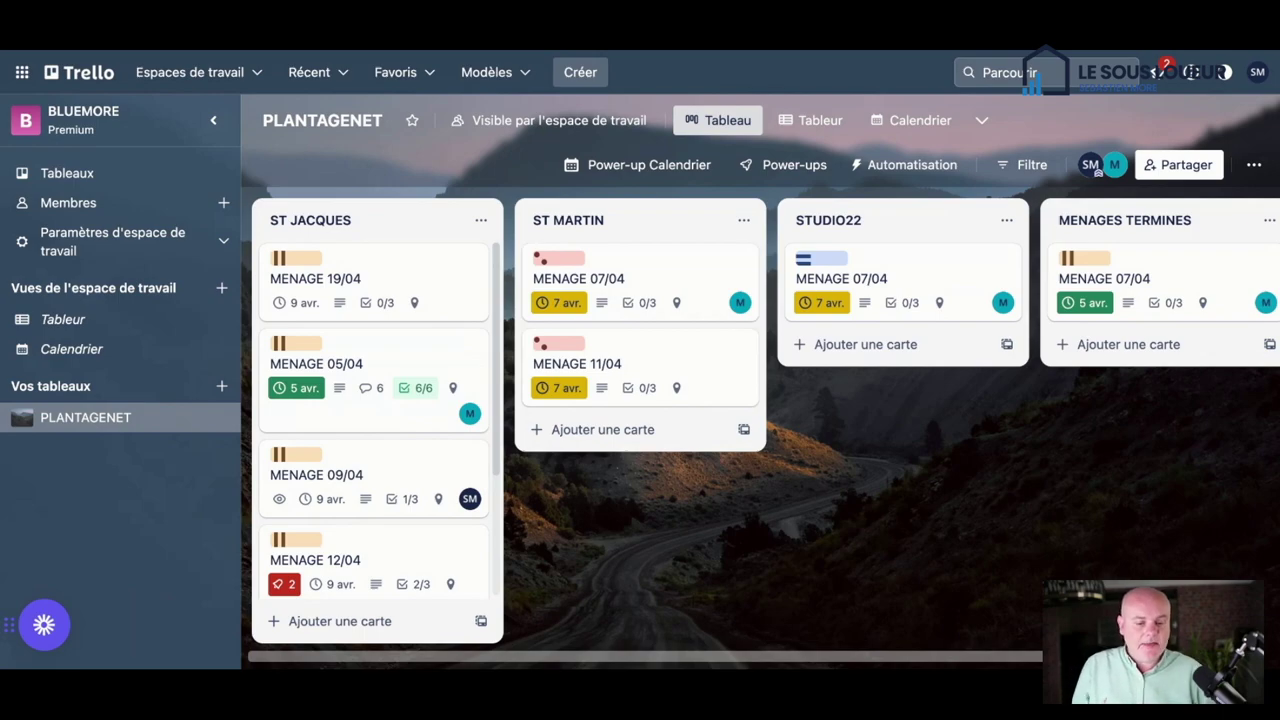
pyautogui.click(411, 350)
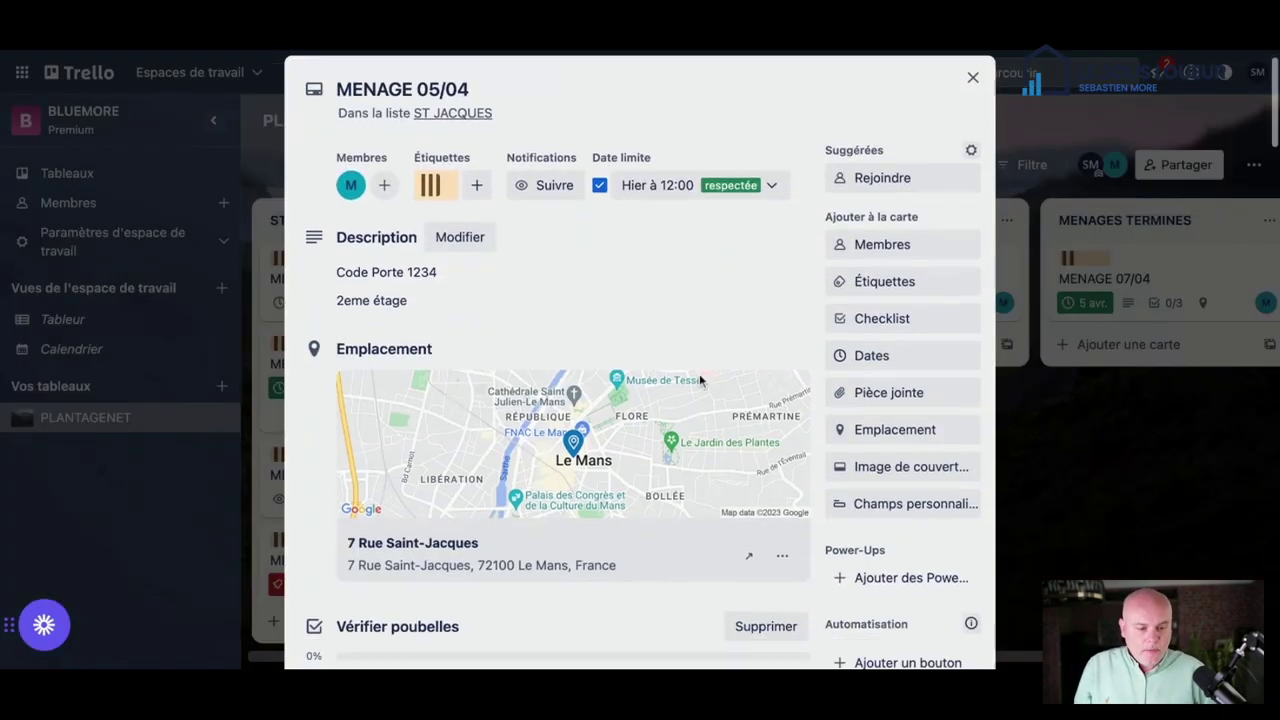
pyautogui.scroll(-6, 699, 373)
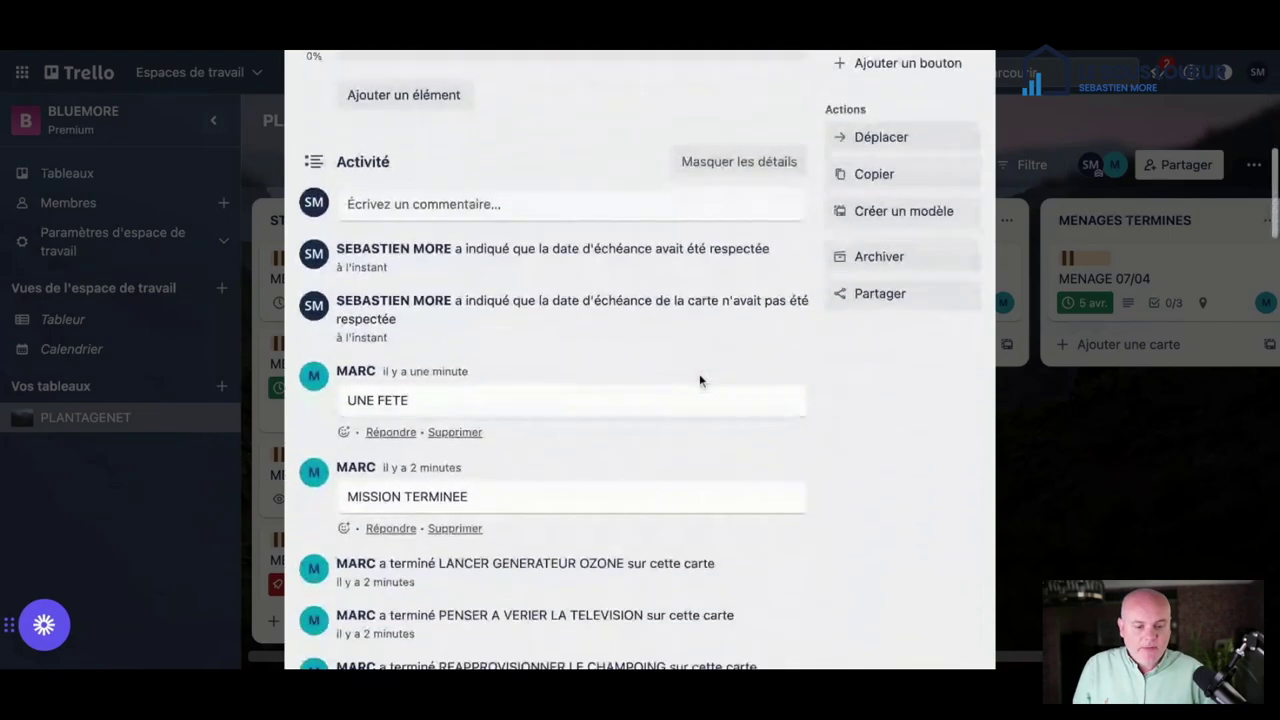
pyautogui.scroll(1, 699, 380)
pyautogui.scroll(-3, 620, 362)
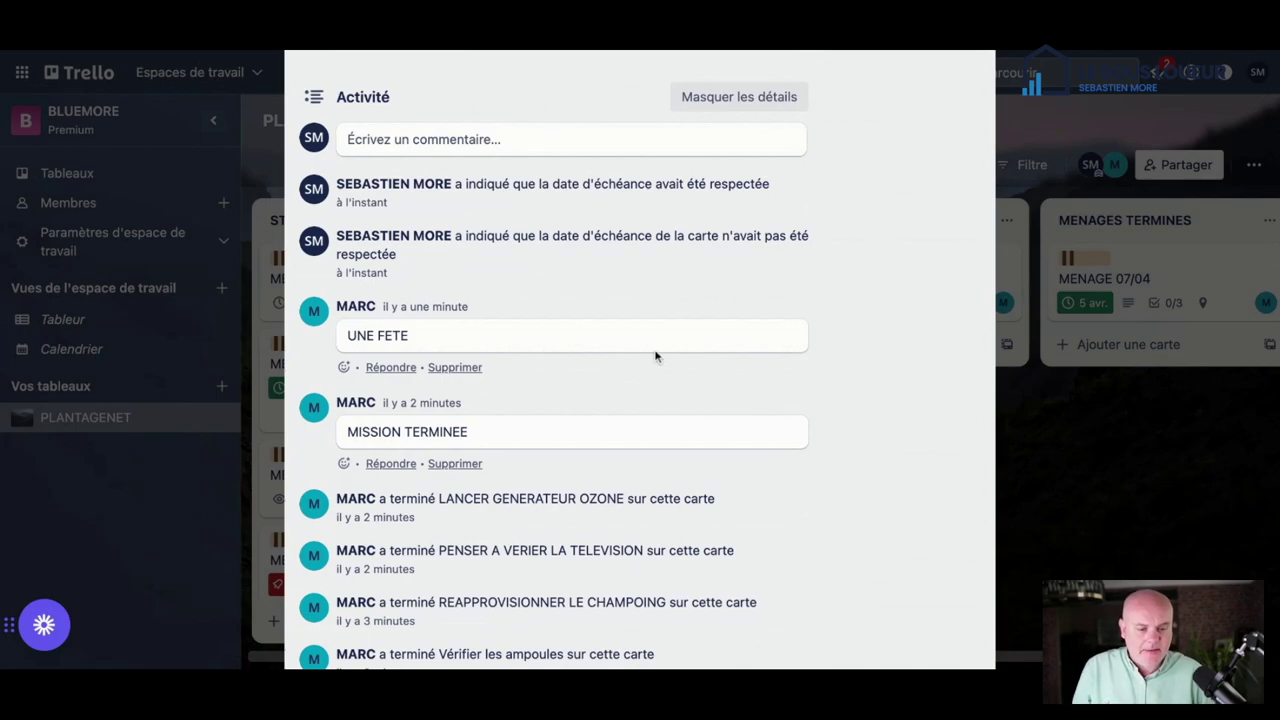
pyautogui.scroll(1, 571, 383)
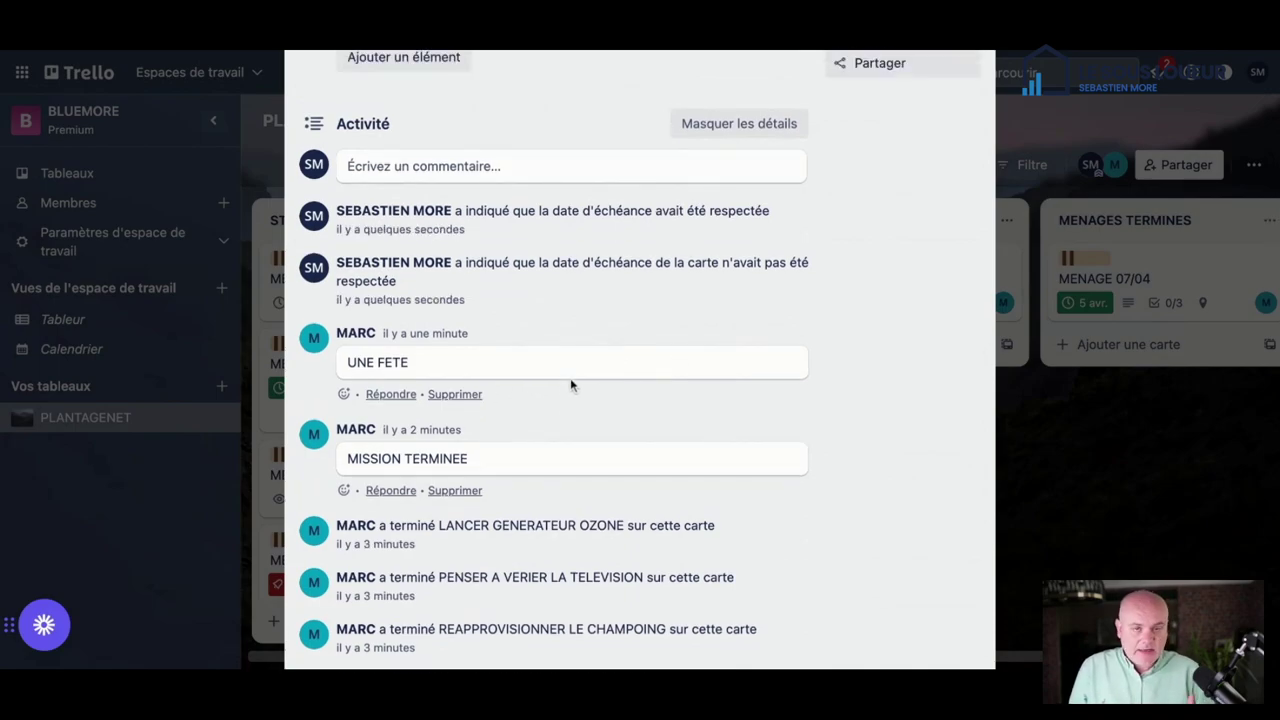
# Step: Review the MENAGE 05/04 card's completed checklist, comments and activity history, and close the card
pyautogui.scroll(10, 571, 383)
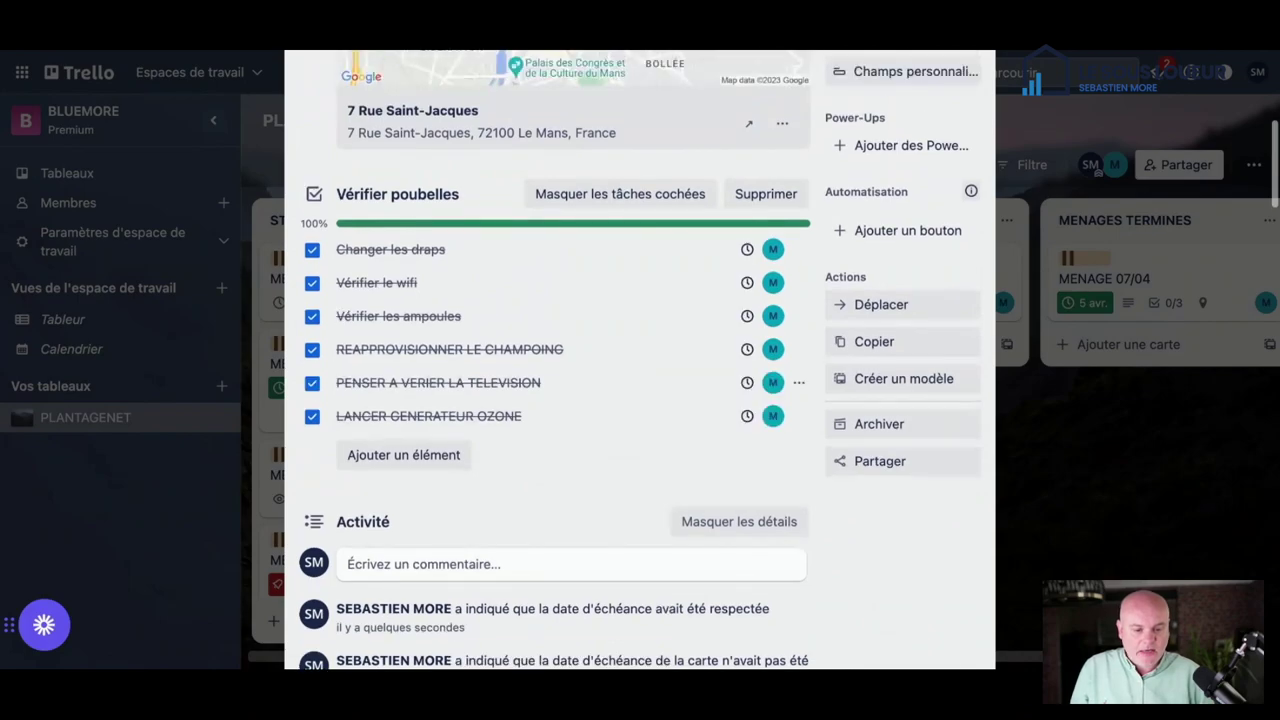
pyautogui.scroll(-14, 391, 249)
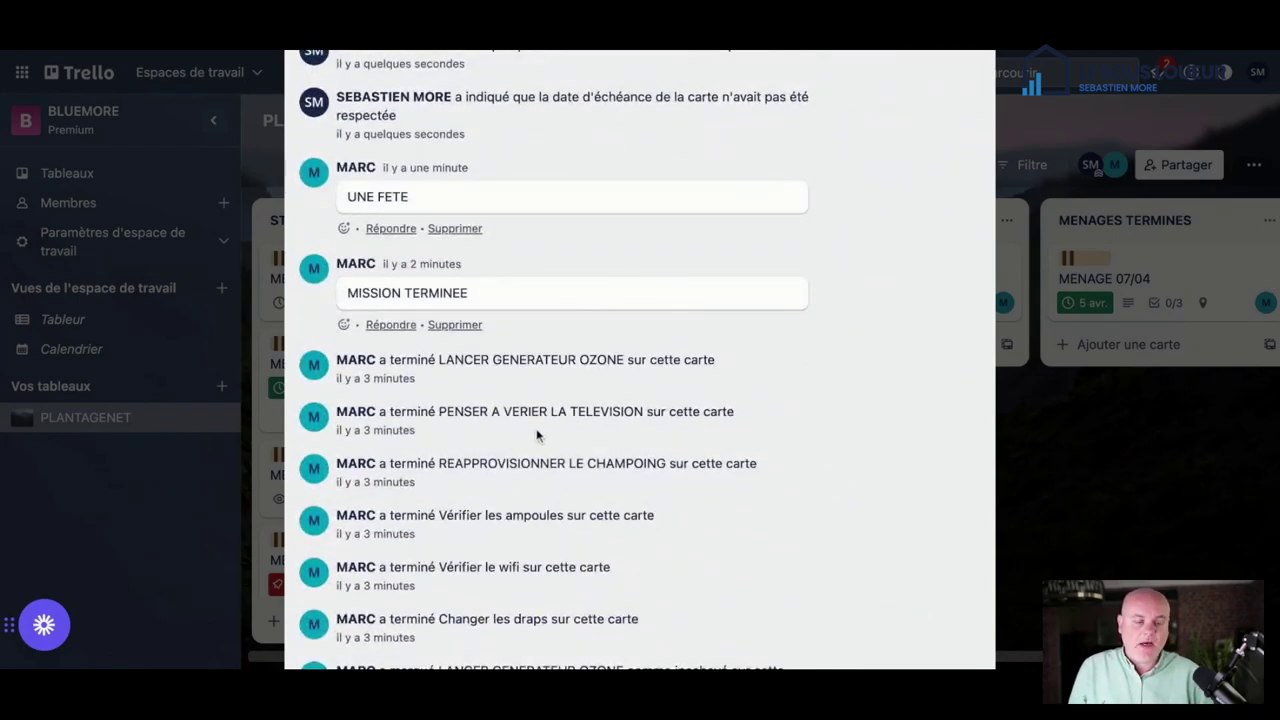
pyautogui.scroll(20, 536, 435)
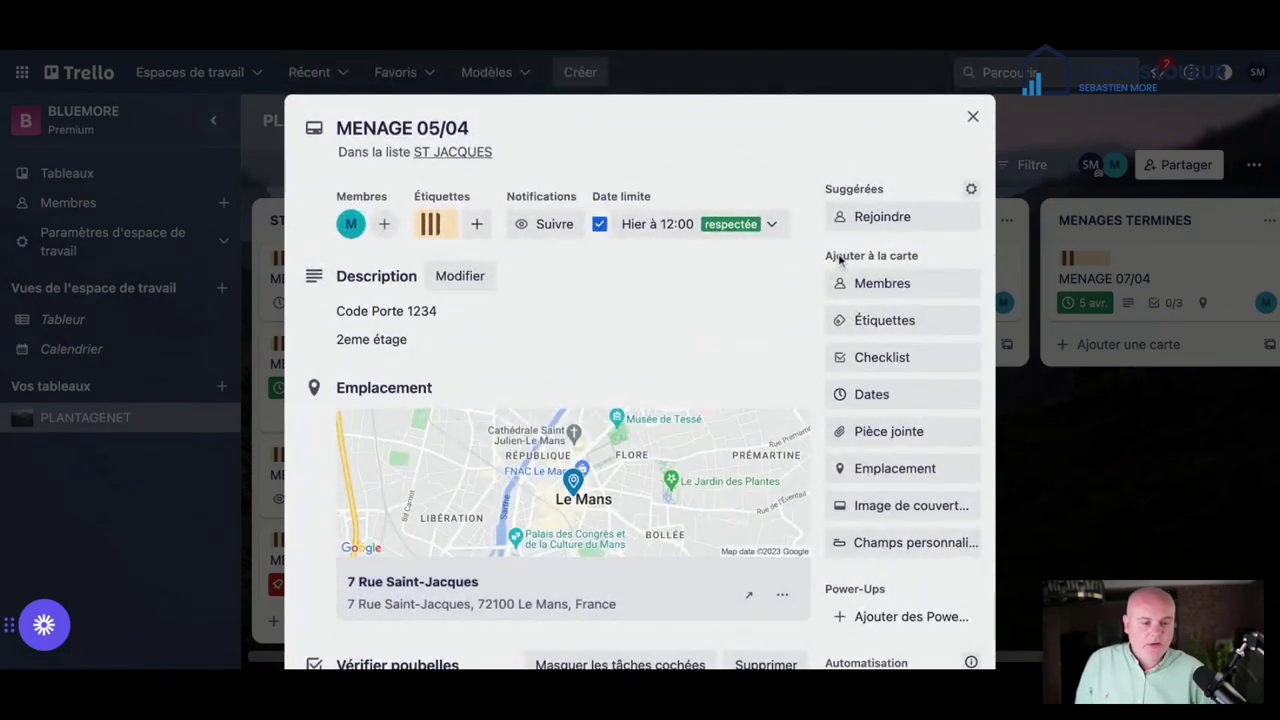
pyautogui.click(973, 117)
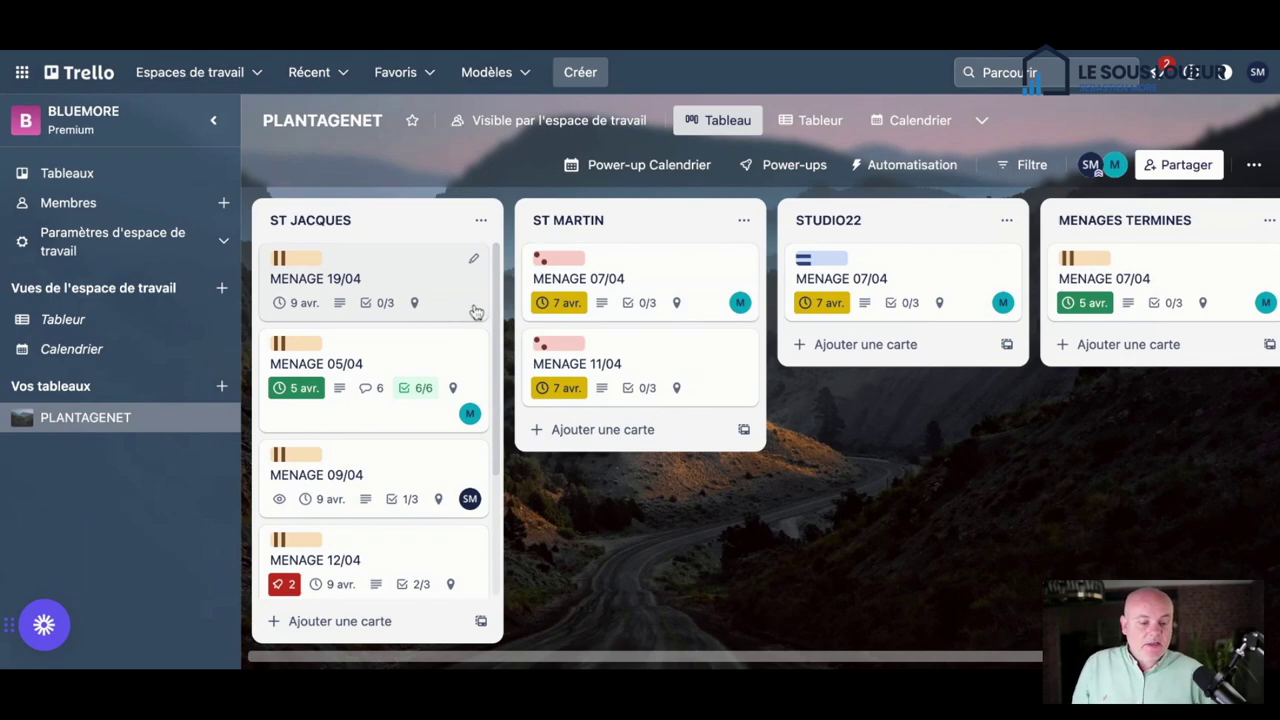
# Step: Look over the ST JACQUES list, reopen and close the MENAGE 05/04 card, and view its quick-edit options without changing anything
pyautogui.scroll(-2, 400, 434)
pyautogui.scroll(2, 402, 436)
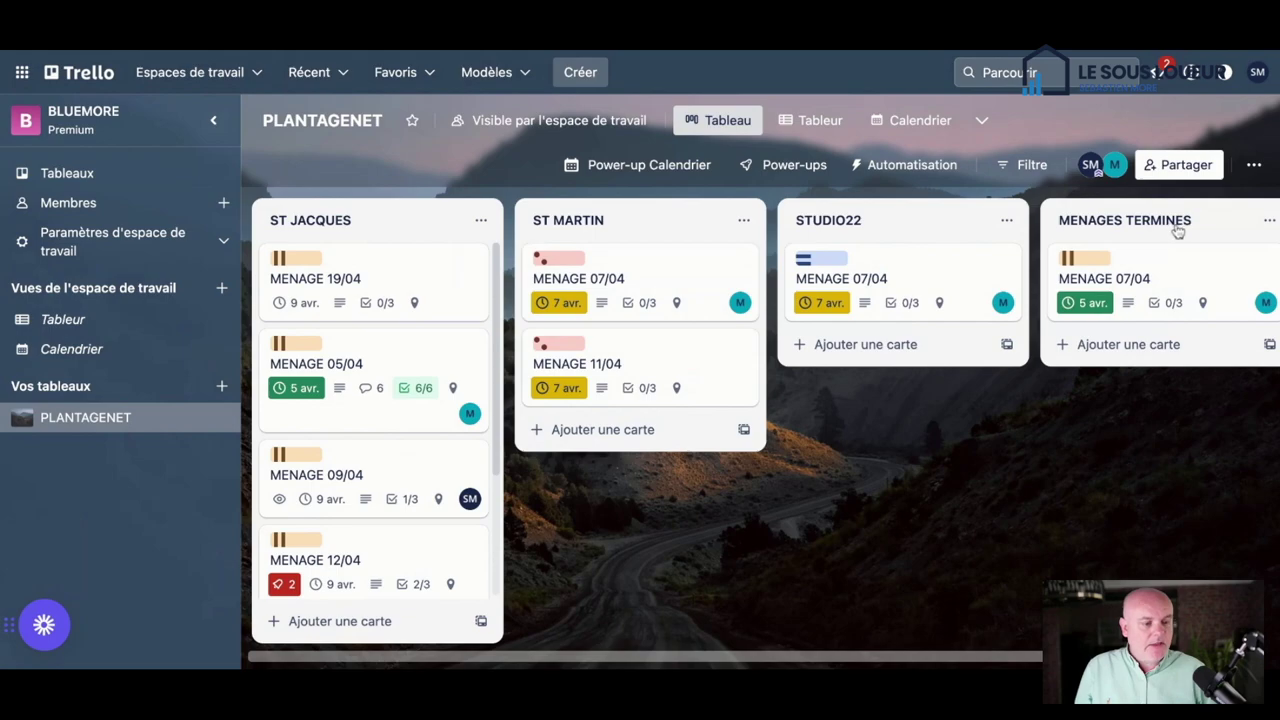
pyautogui.click(450, 356)
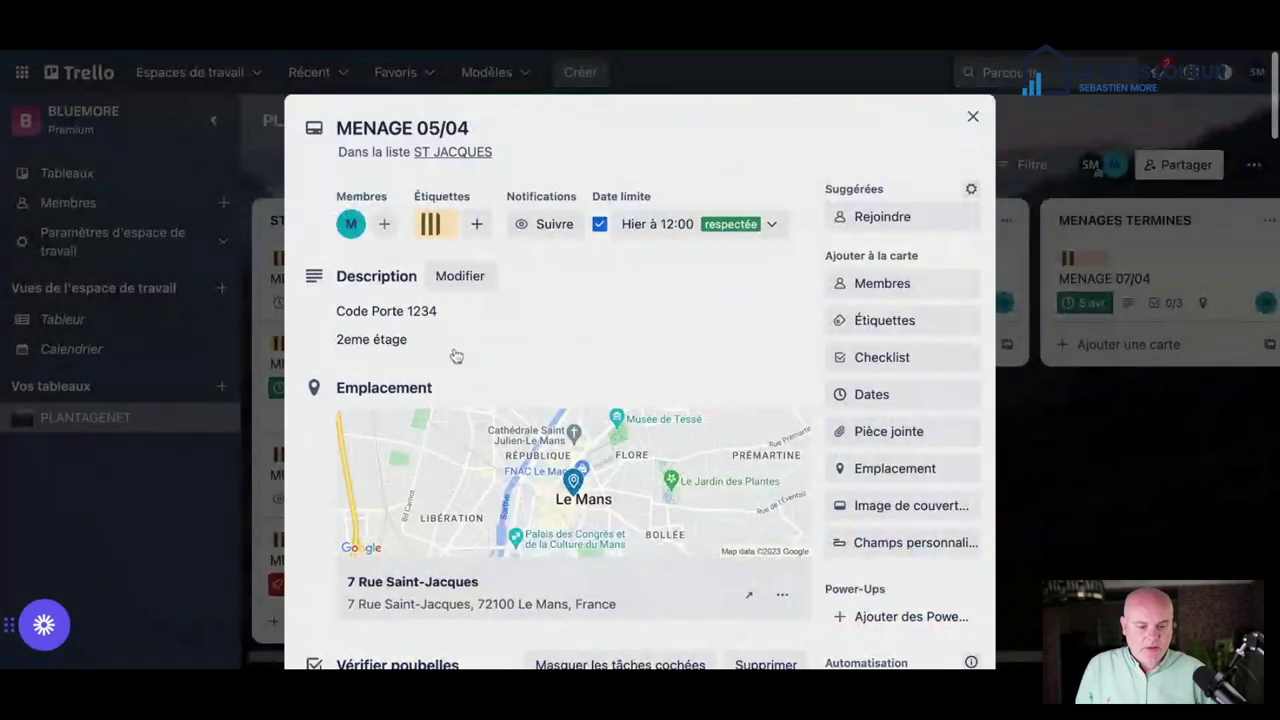
pyautogui.click(972, 118)
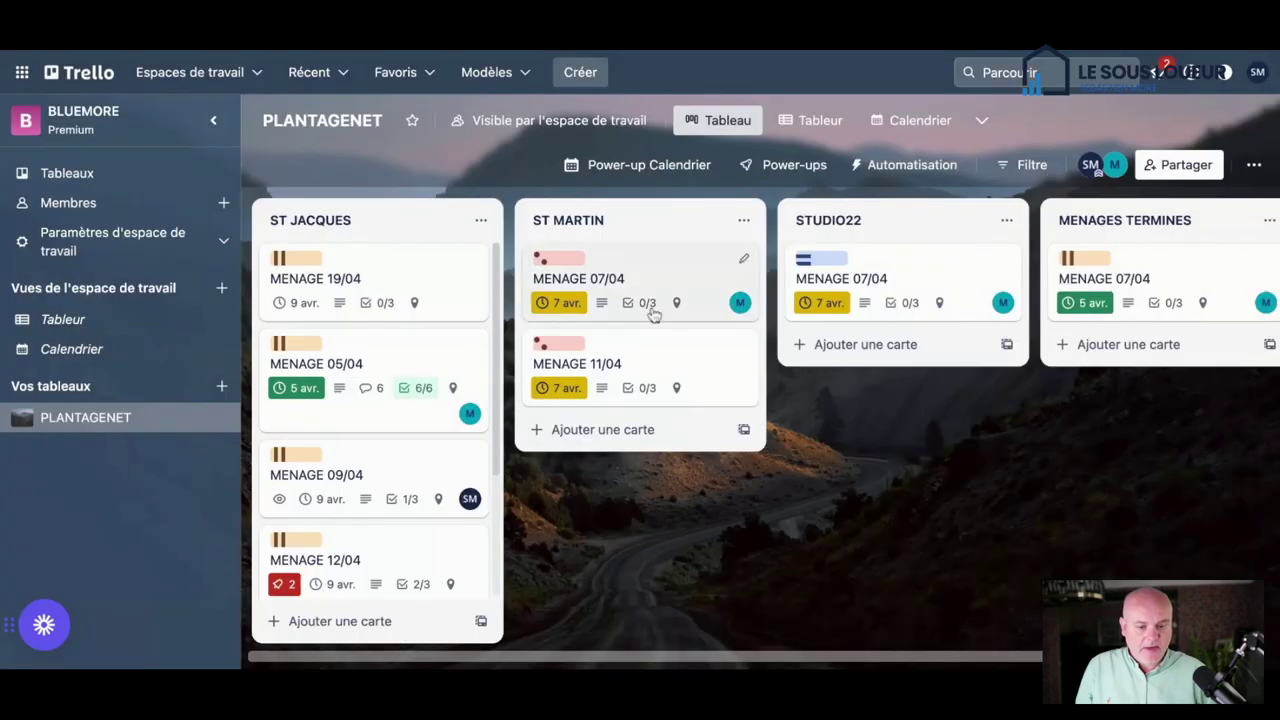
pyautogui.rightClick(431, 362)
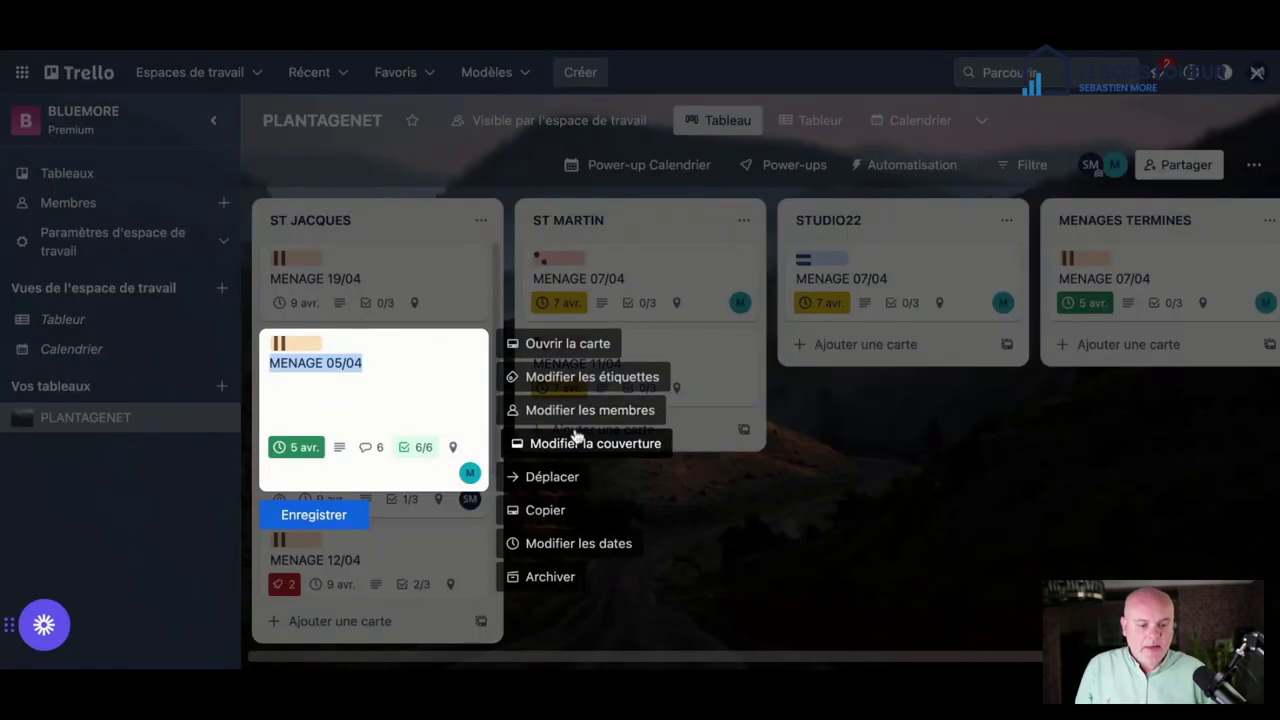
pyautogui.click(792, 546)
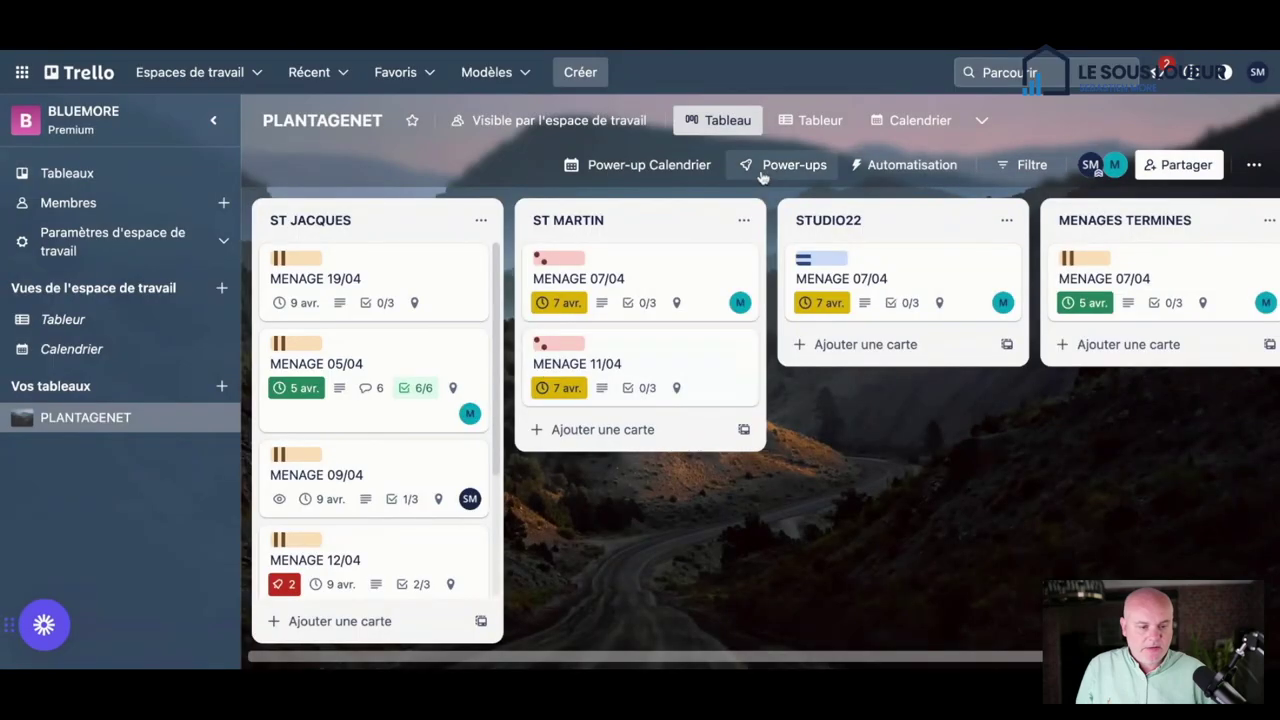
# Step: View the board's automation options and start a rule from the ST JACQUES list's actions, displaying the available triggers
pyautogui.click(891, 176)
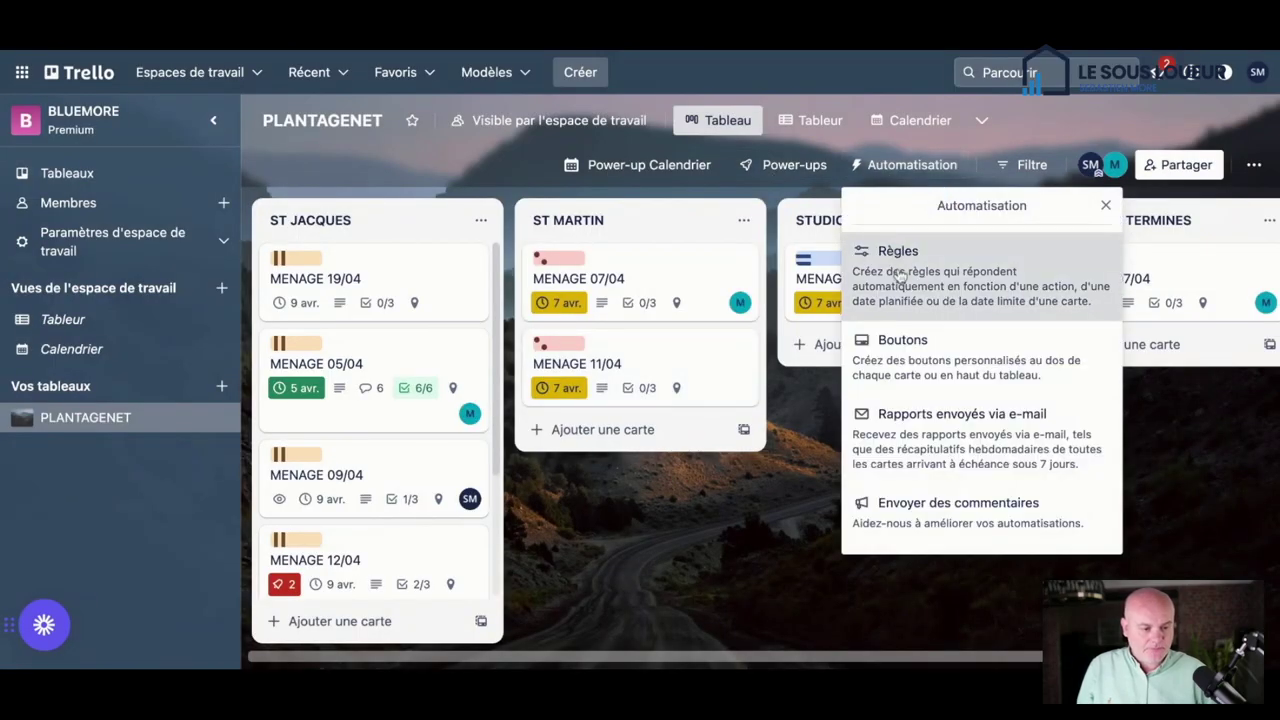
pyautogui.click(1108, 207)
pyautogui.click(481, 220)
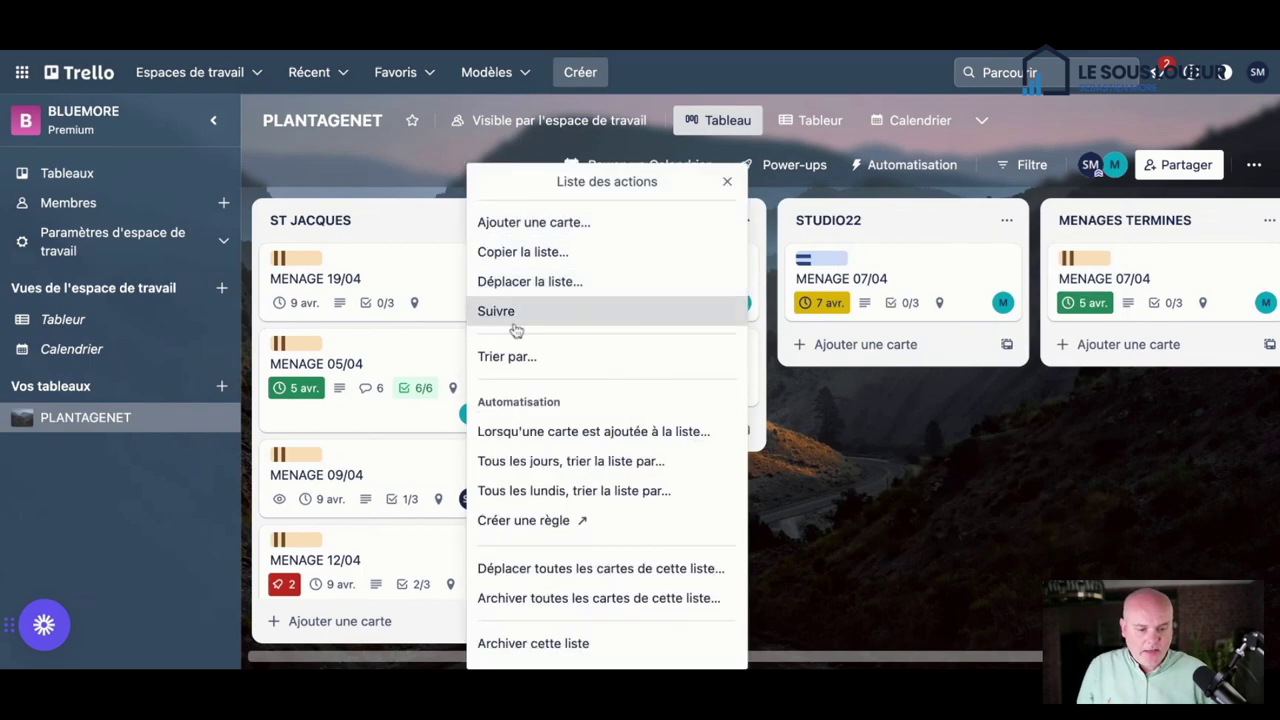
pyautogui.click(560, 521)
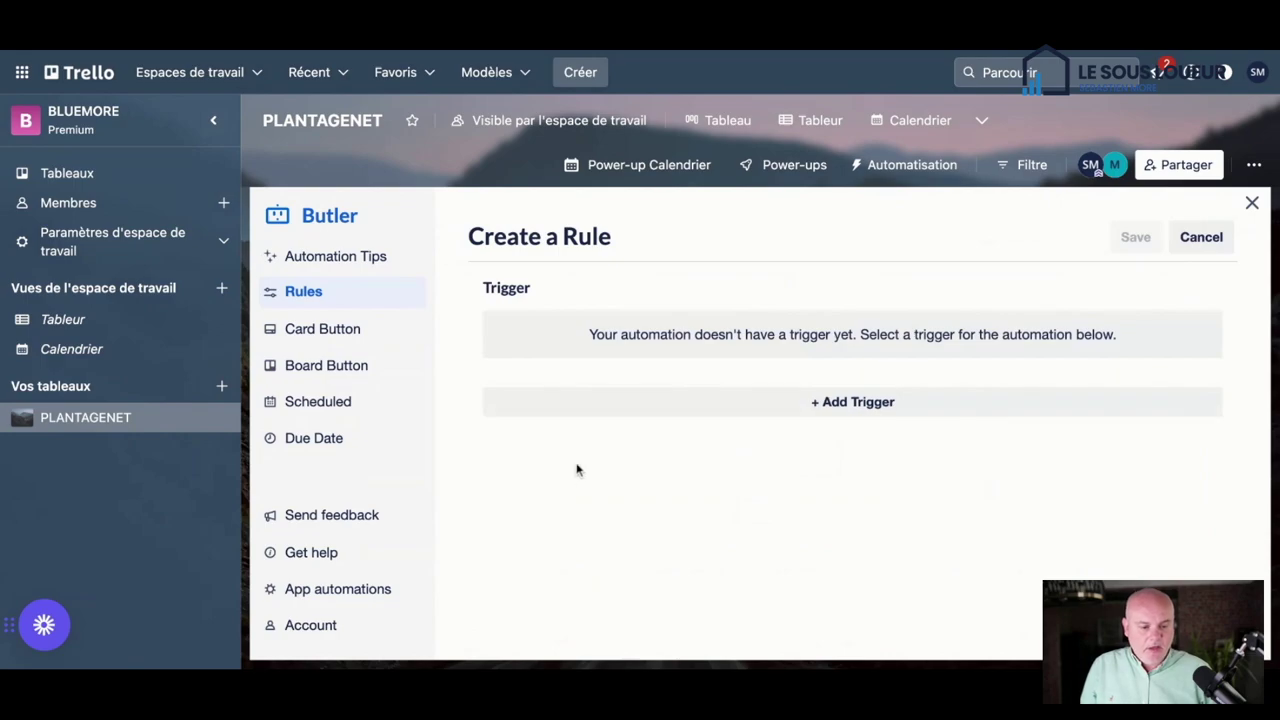
pyautogui.click(873, 400)
# Step: Add a checklist trigger to the rule that fires when a checklist is completed in a card by me
pyautogui.scroll(-3, 873, 400)
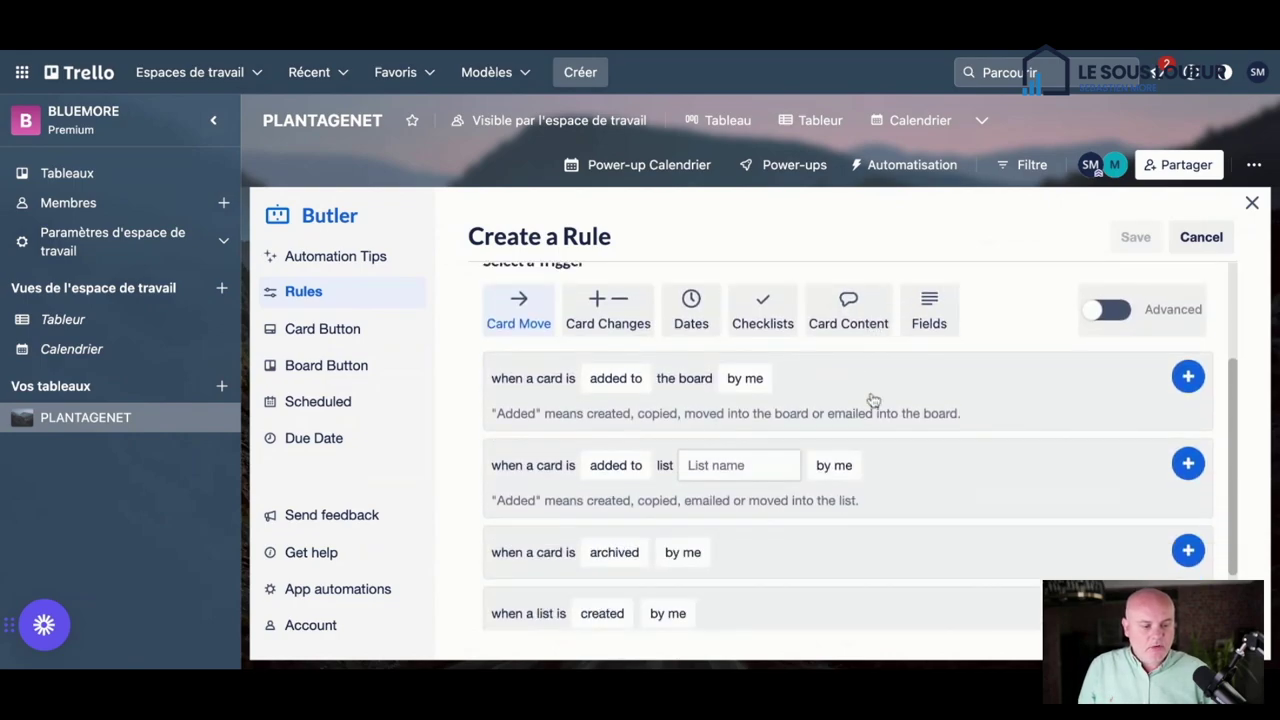
pyautogui.scroll(1, 873, 400)
pyautogui.click(775, 350)
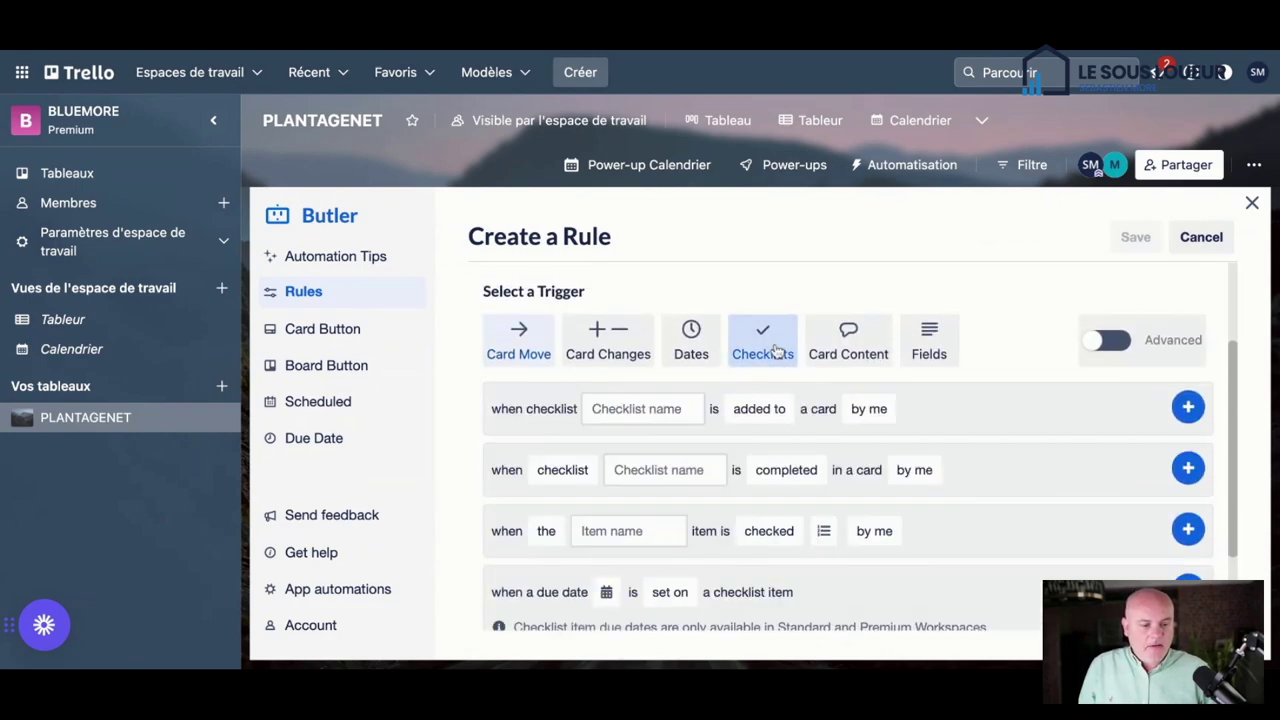
pyautogui.click(568, 470)
pyautogui.click(610, 504)
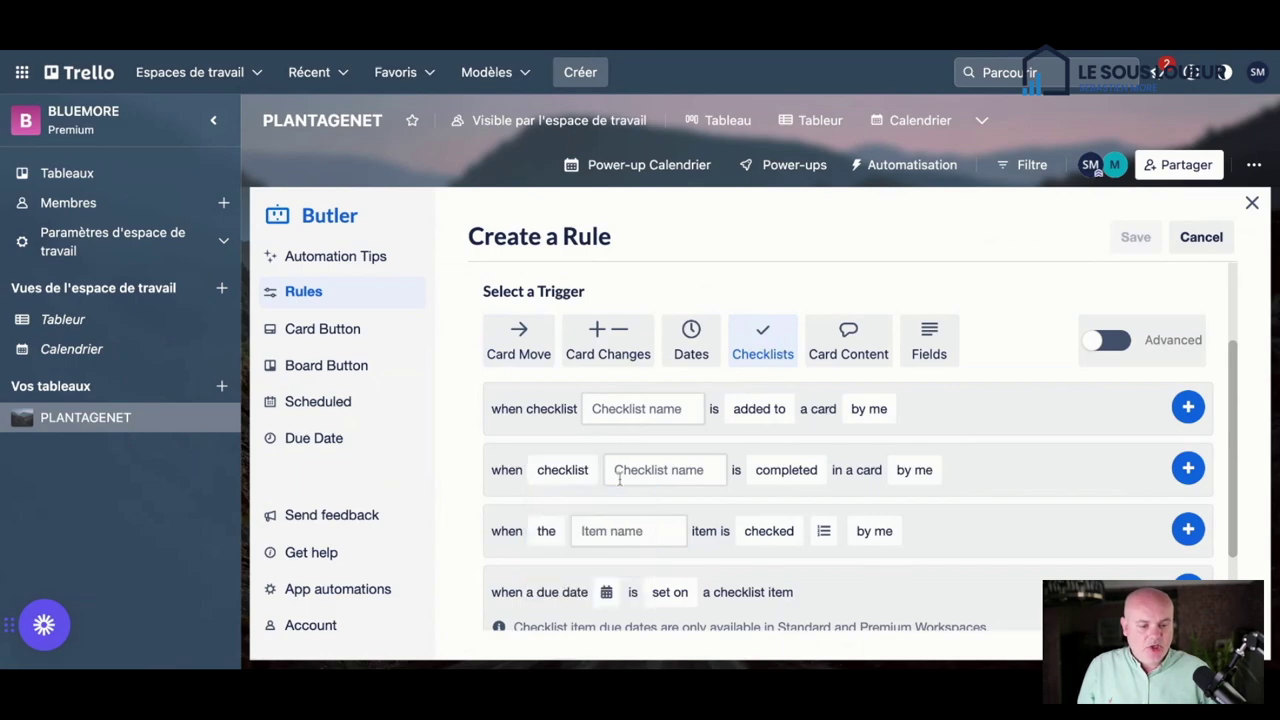
pyautogui.click(566, 472)
pyautogui.click(578, 506)
pyautogui.click(566, 472)
pyautogui.click(575, 540)
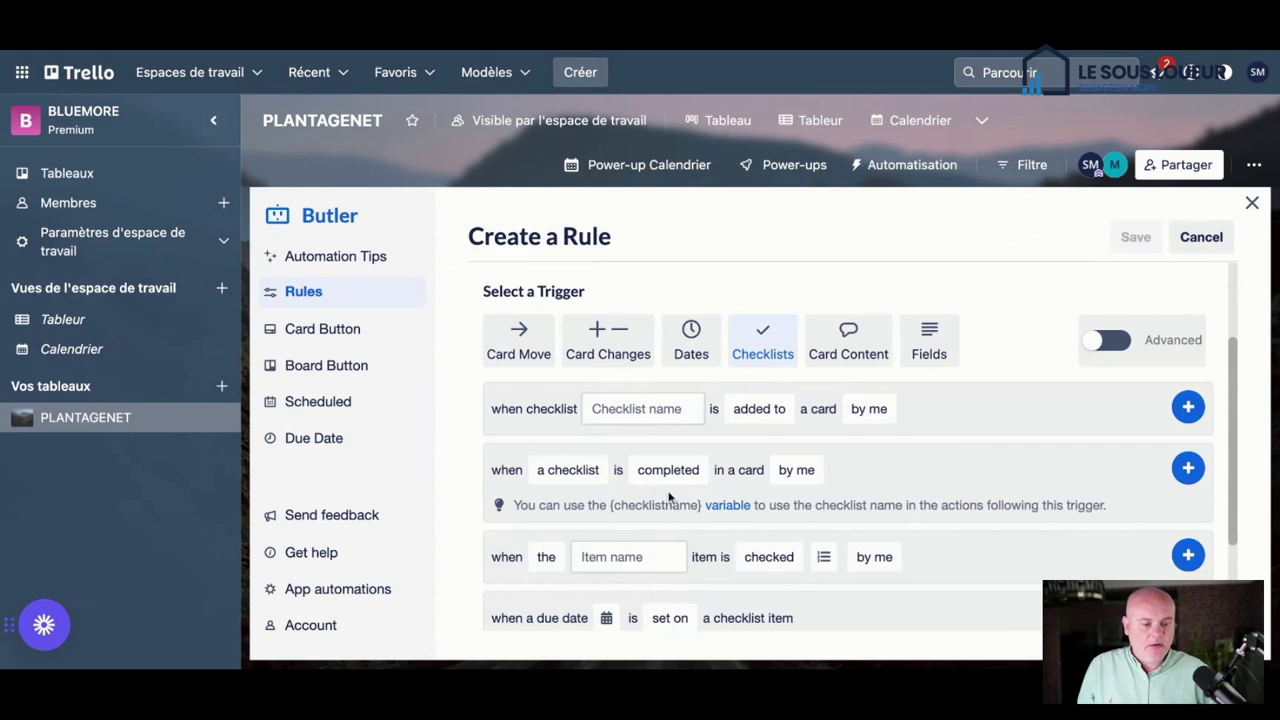
pyautogui.scroll(-1, 860, 487)
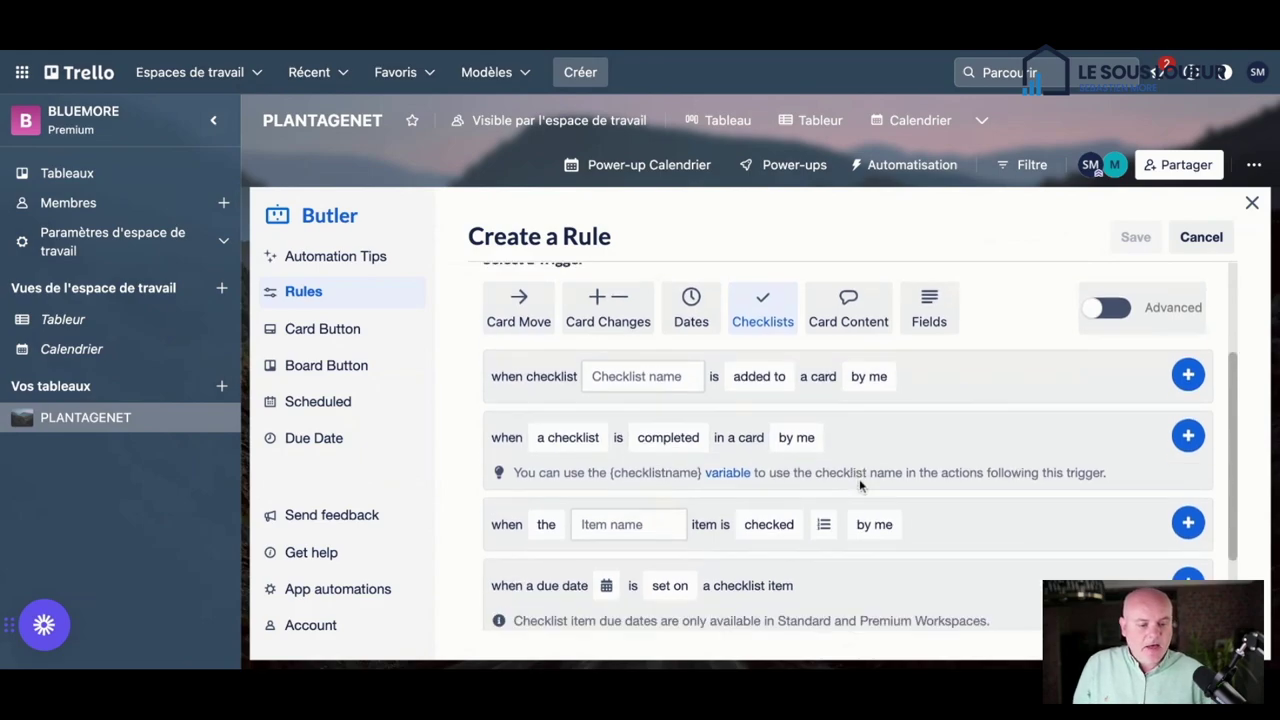
pyautogui.click(1188, 430)
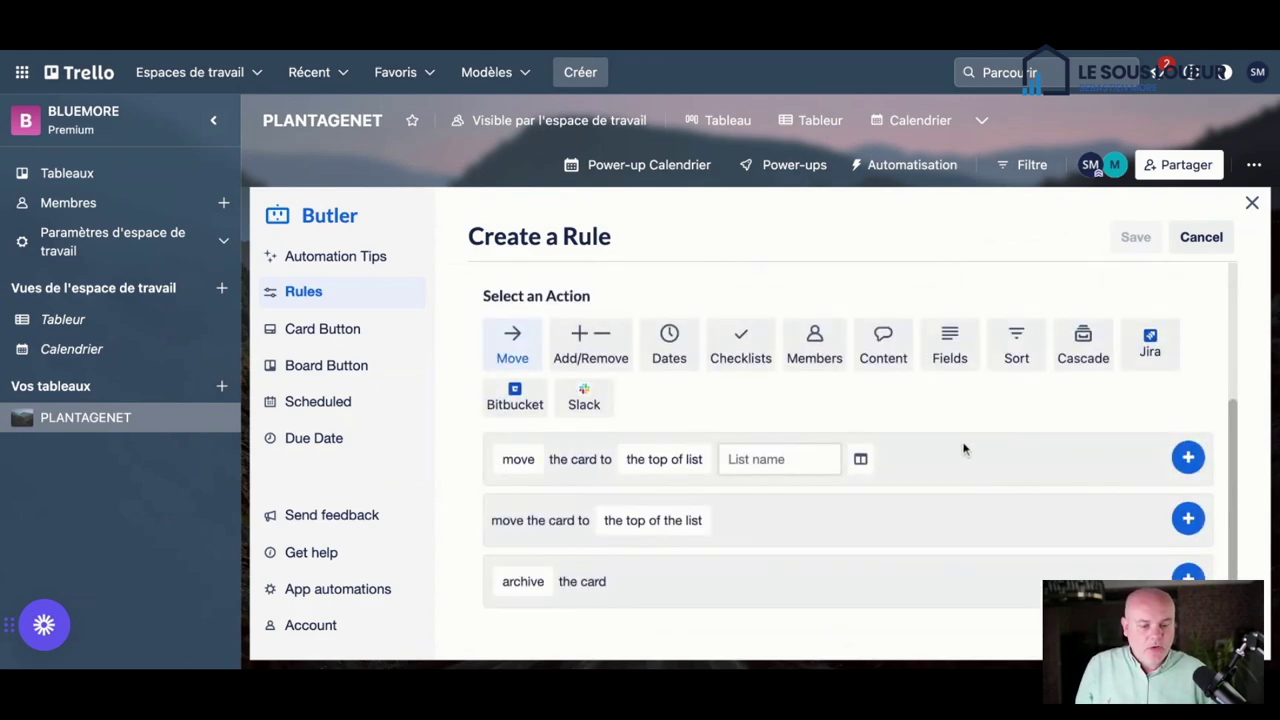
# Step: View the destination options for the rule's move-card action and close the rule editor without saving
pyautogui.click(636, 528)
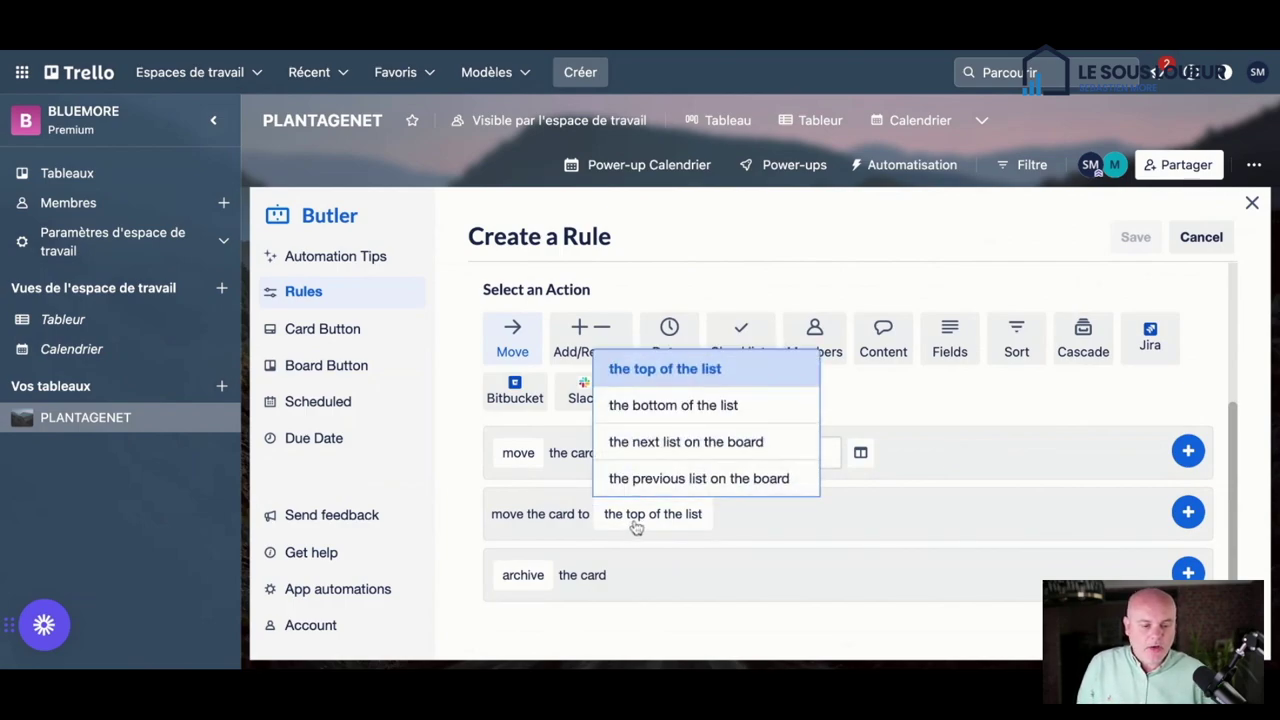
pyautogui.click(538, 525)
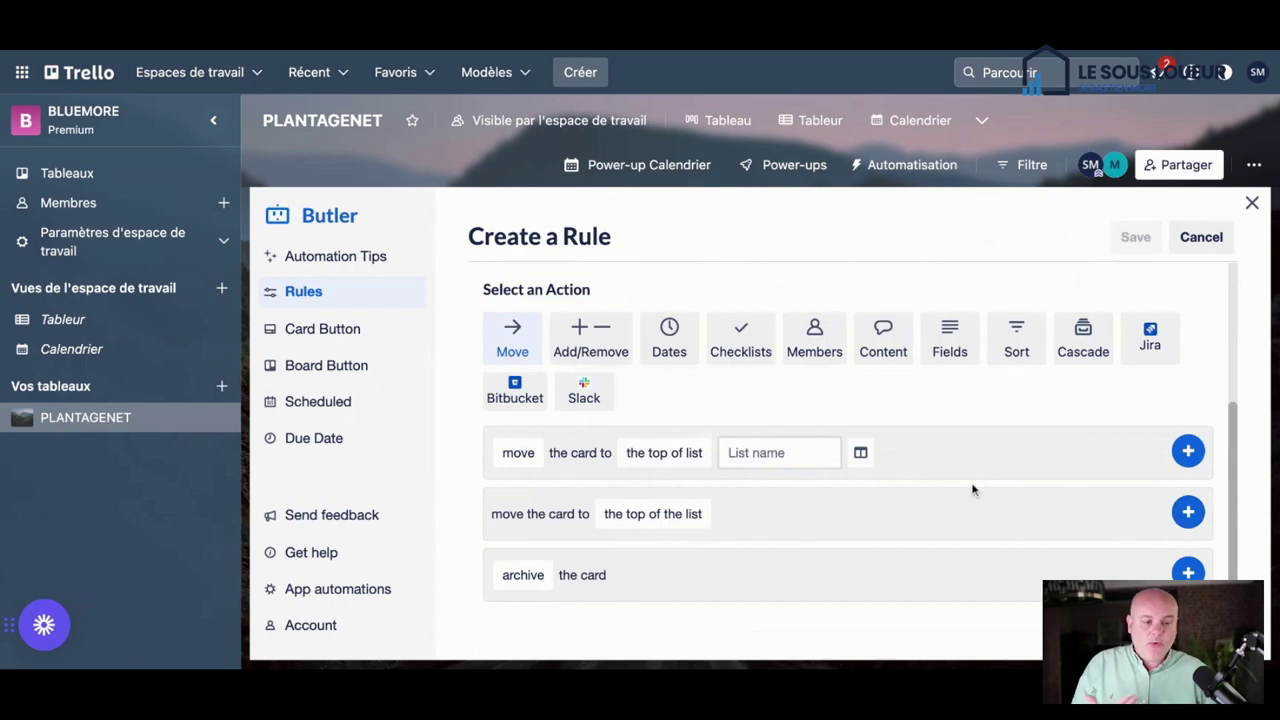
pyautogui.click(1251, 204)
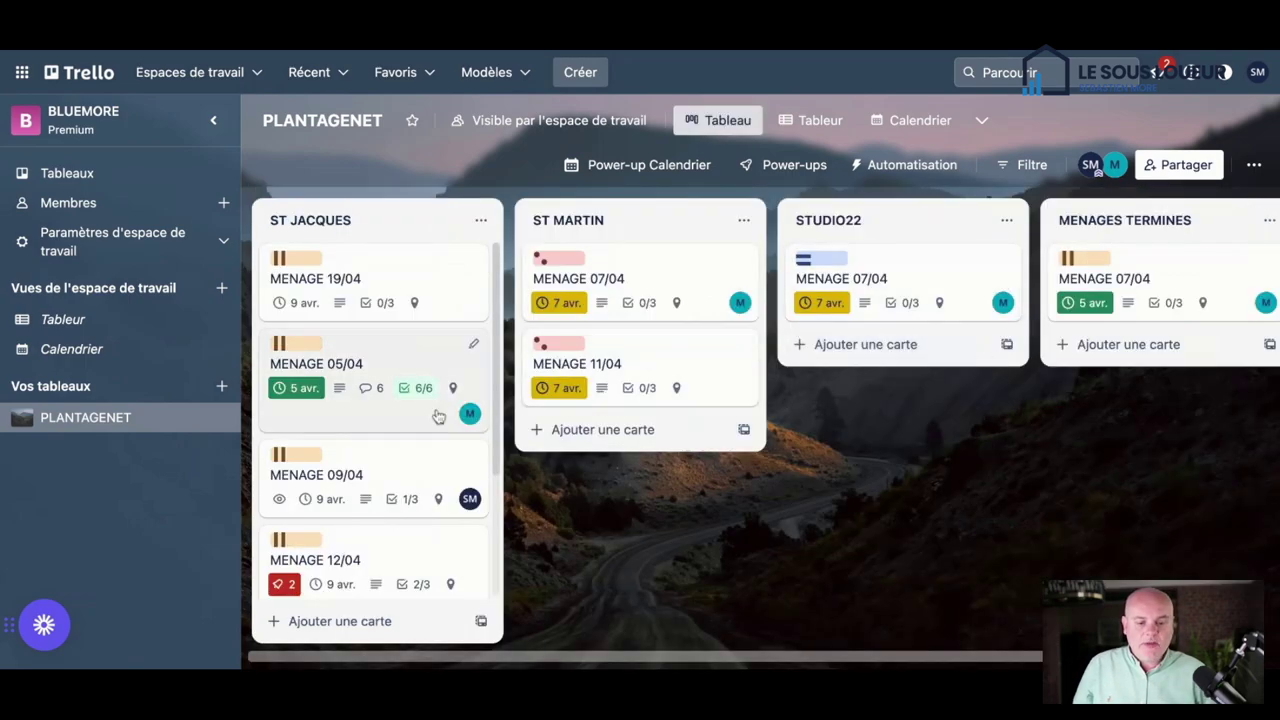
# Step: Move the MENAGE 05/04 card from the ST JACQUES list to the MENAGES TERMINES list
pyautogui.rightClick(417, 362)
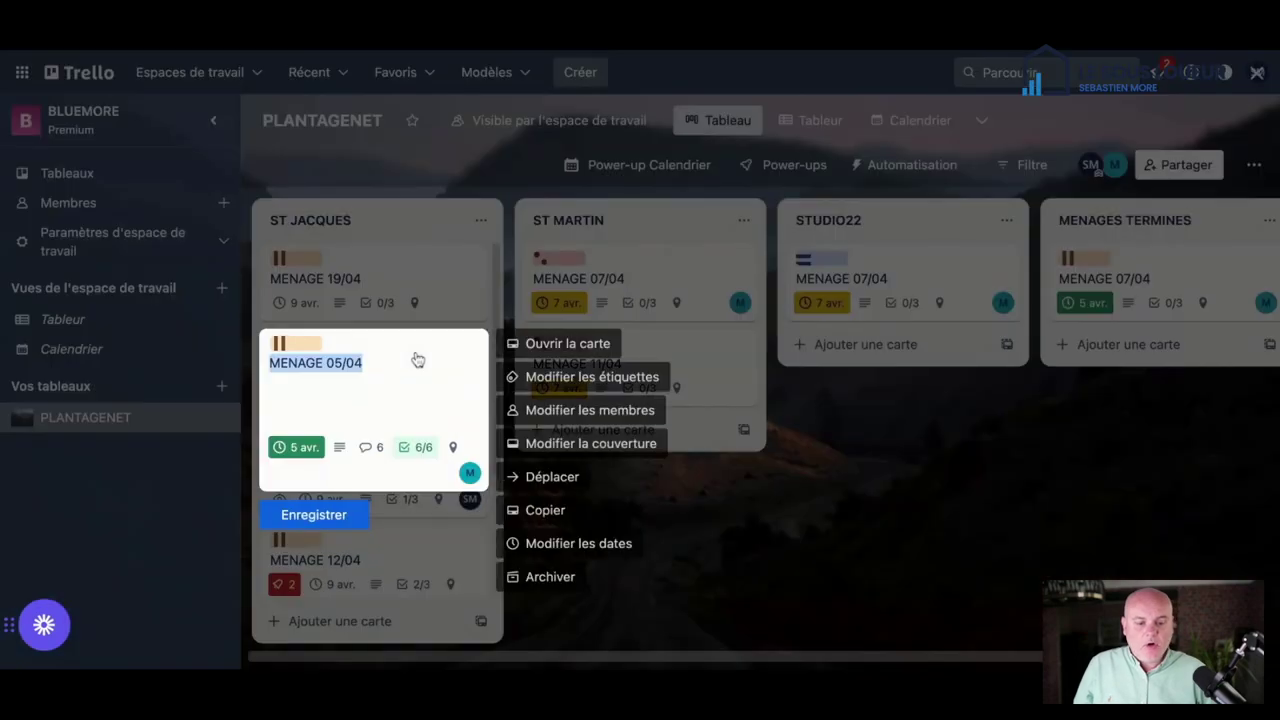
pyautogui.click(553, 476)
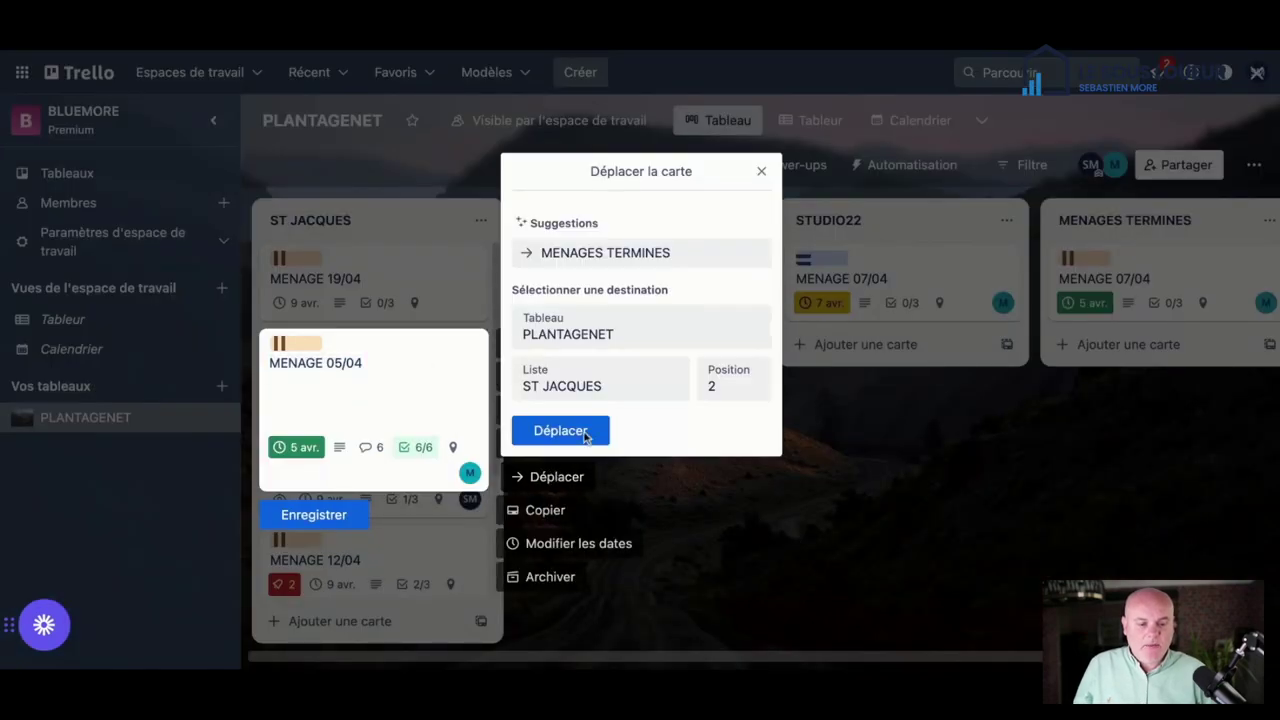
pyautogui.click(620, 396)
pyautogui.click(620, 456)
pyautogui.click(530, 430)
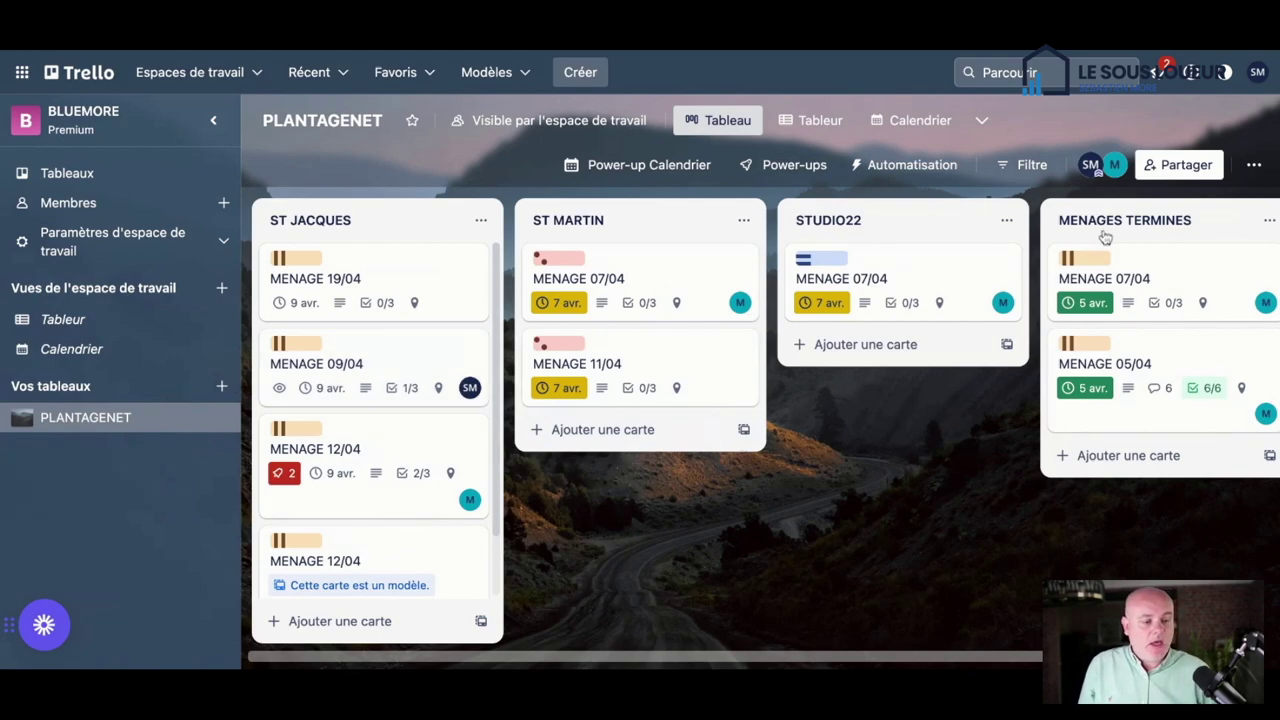
# Step: View the list actions for MENAGES TERMINES and the quick-edit options of the MENAGE 09/04 card, leaving both unchanged
pyautogui.hscroll(3, 1105, 237)
pyautogui.click(1147, 222)
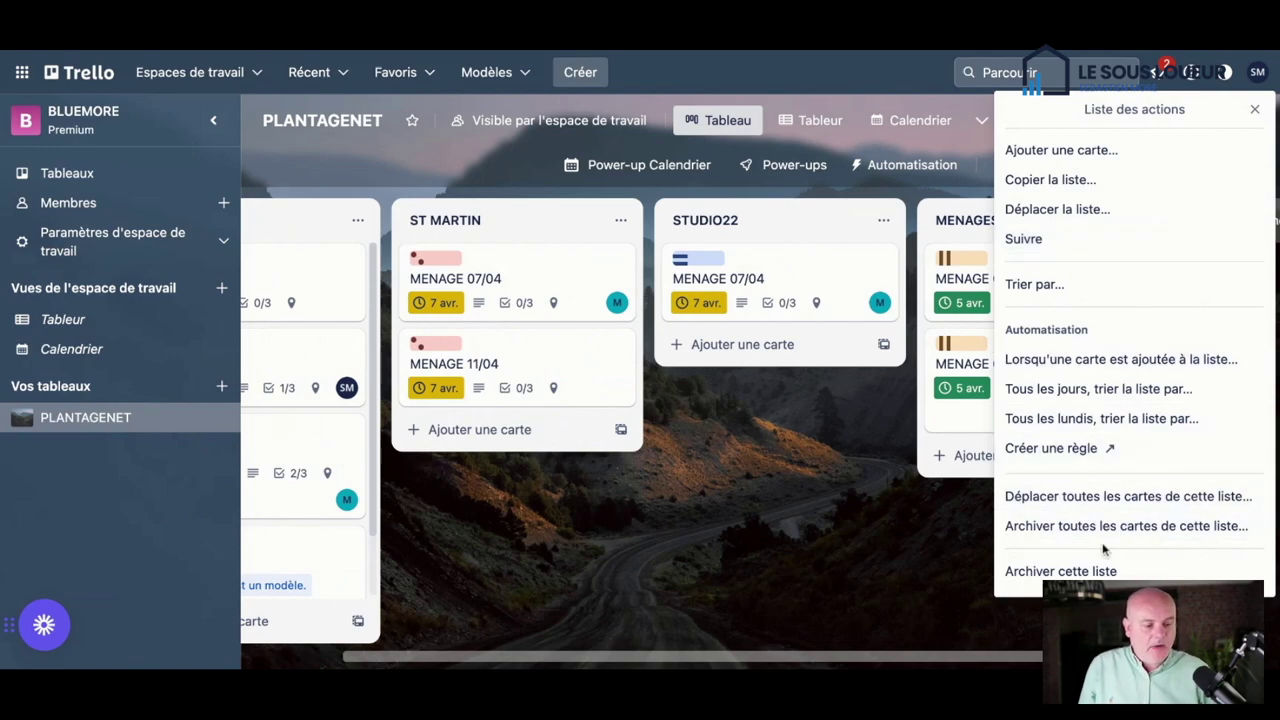
pyautogui.click(880, 512)
pyautogui.hscroll(-3, 880, 512)
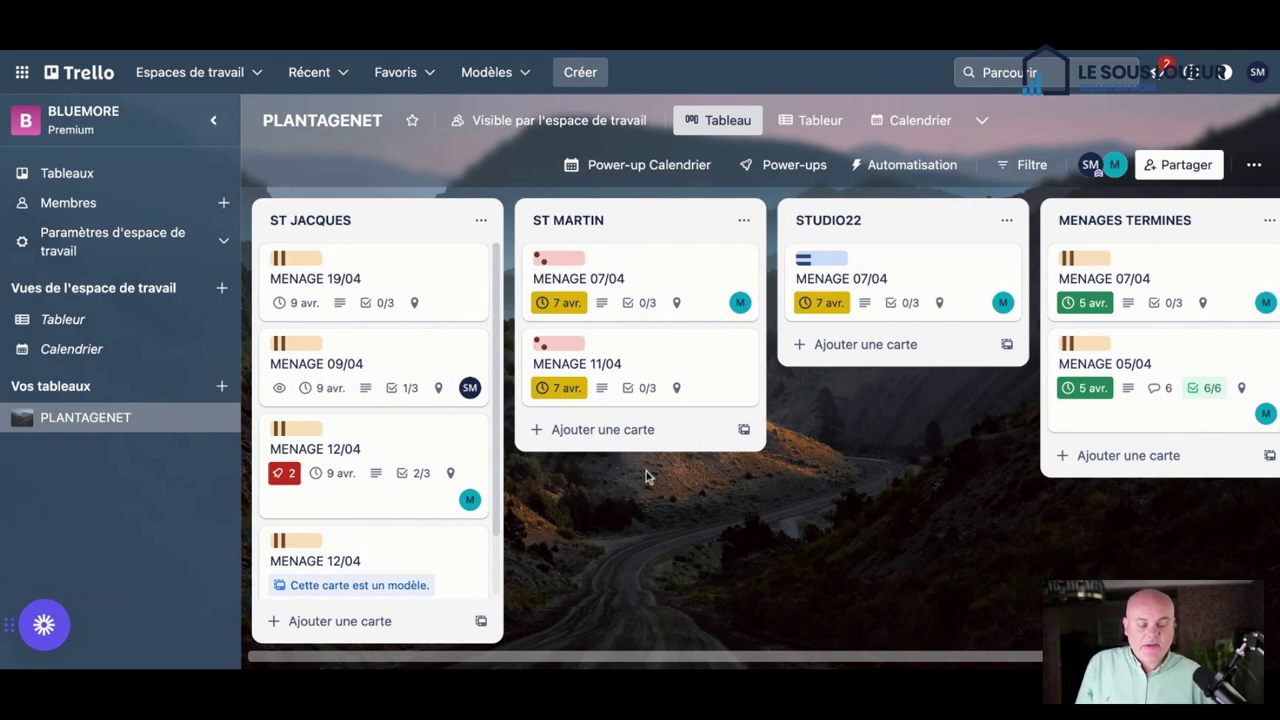
pyautogui.rightClick(440, 354)
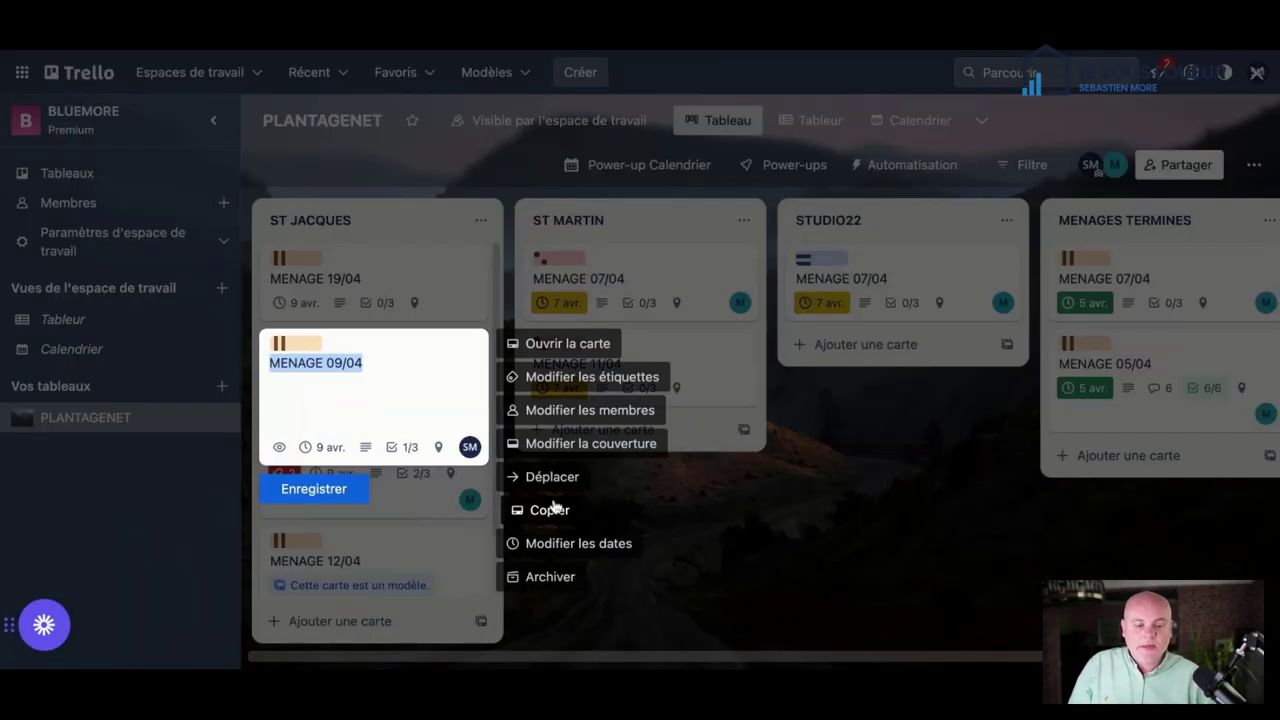
pyautogui.click(937, 552)
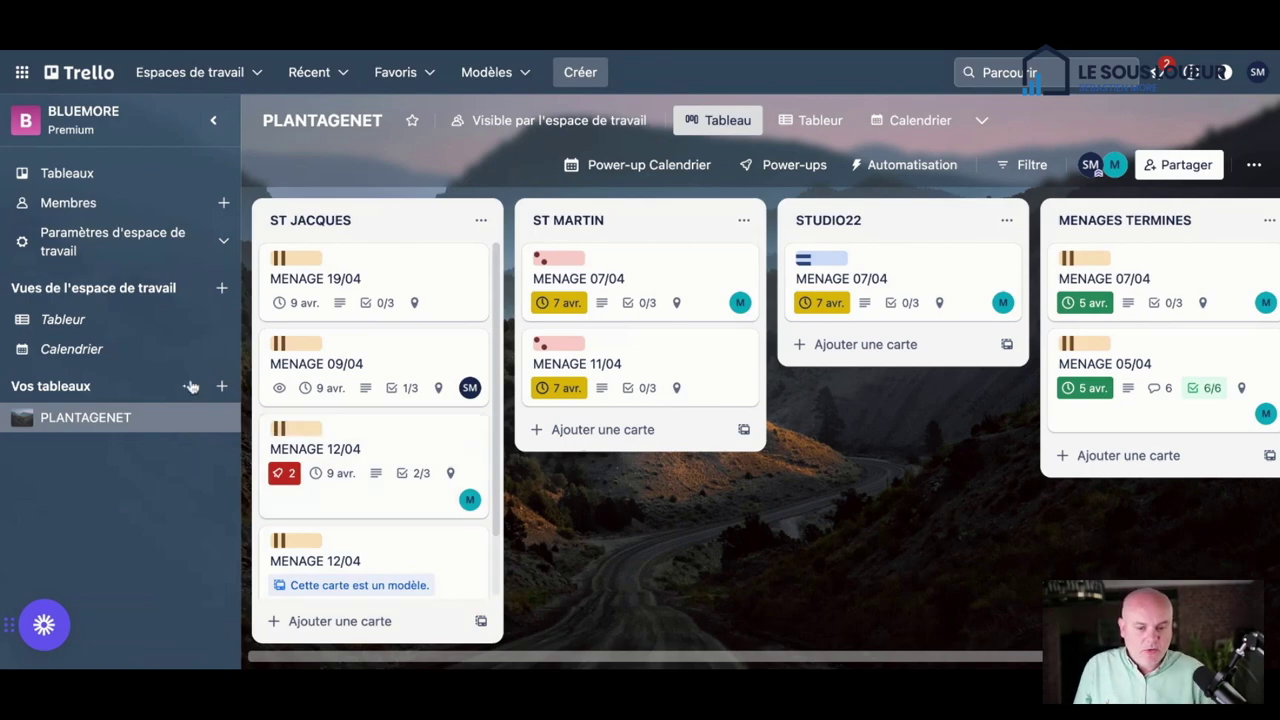
# Step: Display the workspace's cards in the Calendar view and in the Table view
pyautogui.click(72, 349)
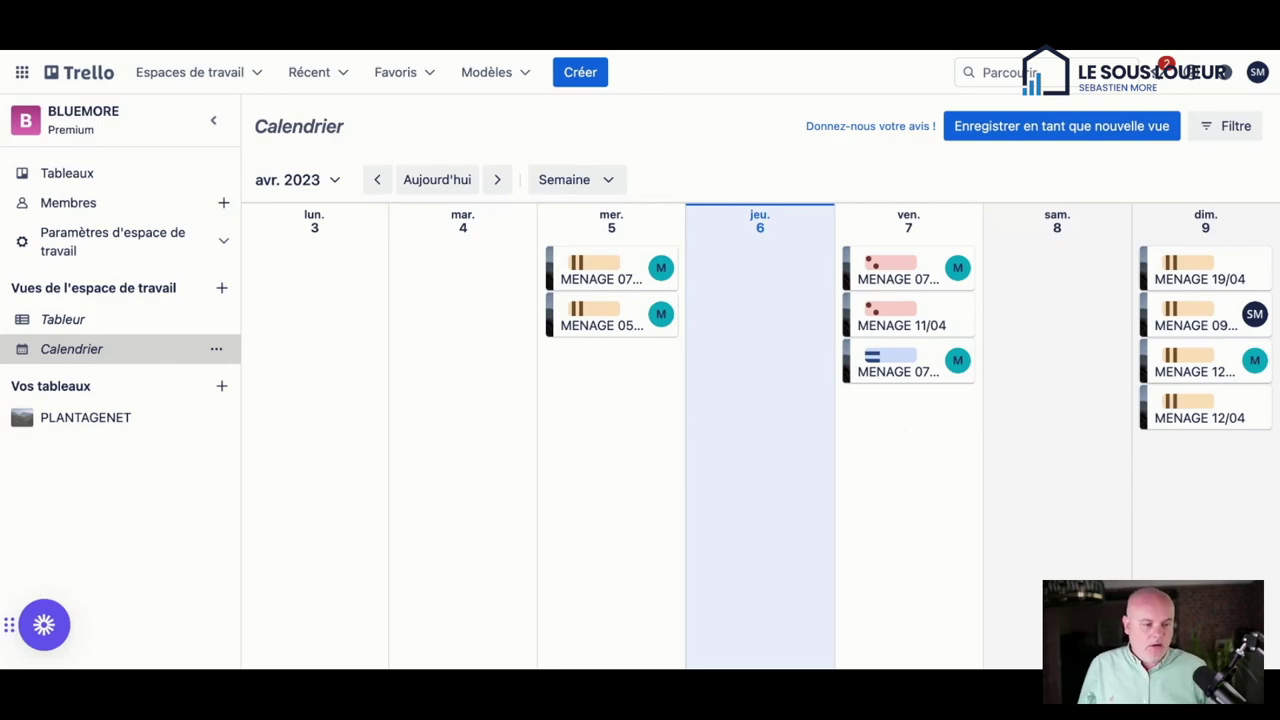
pyautogui.click(83, 322)
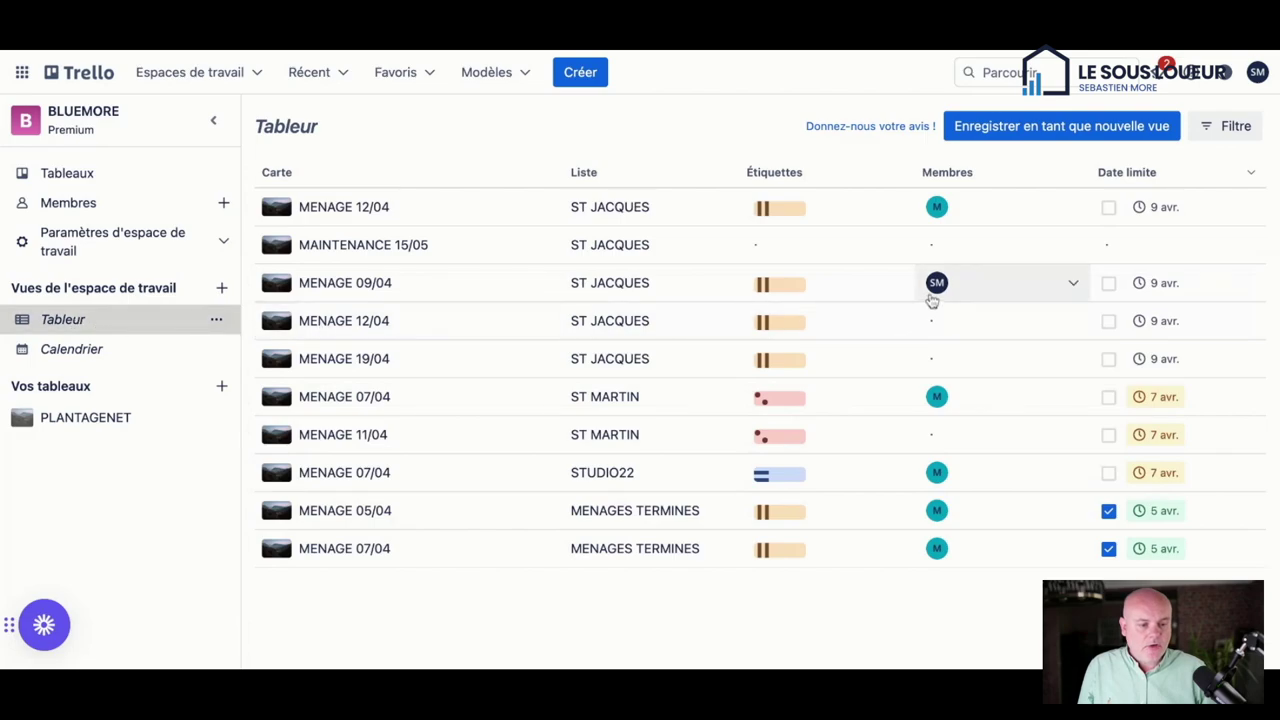
# Step: Browse the Table view's filter options for members, due dates, lists and labels, and return to the PLANTAGENET board
pyautogui.click(1232, 128)
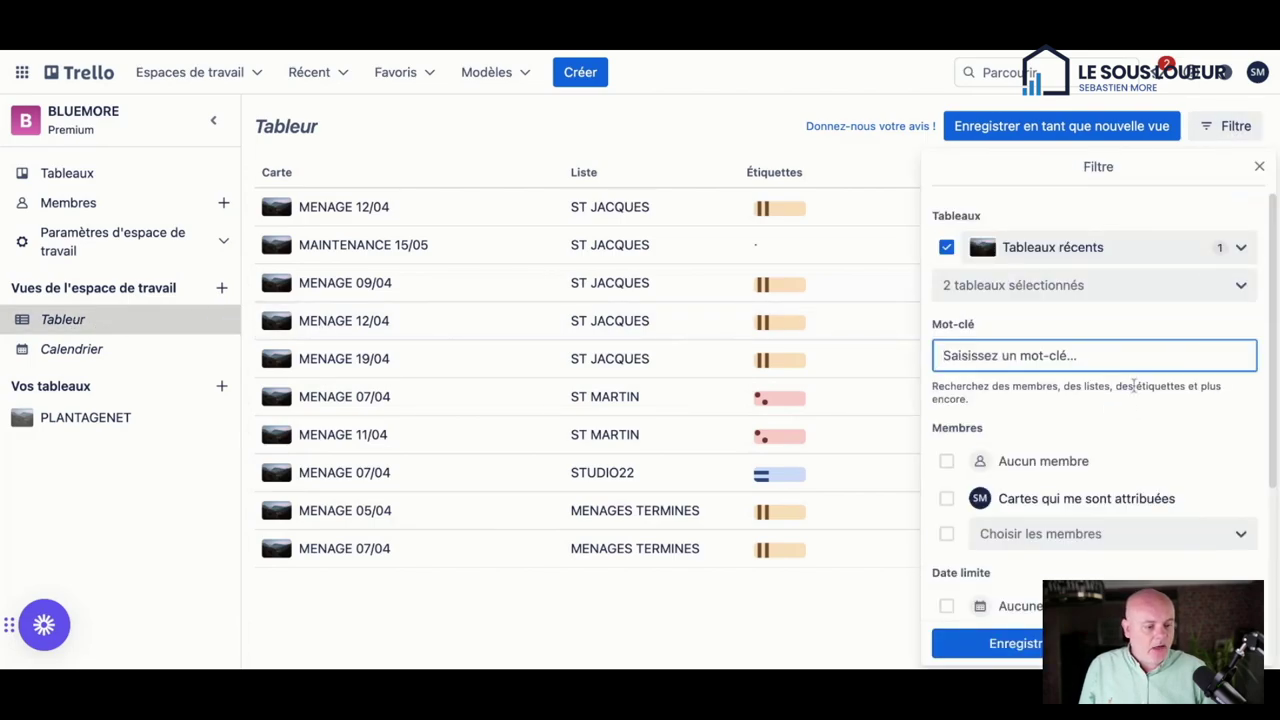
pyautogui.scroll(-5, 1133, 386)
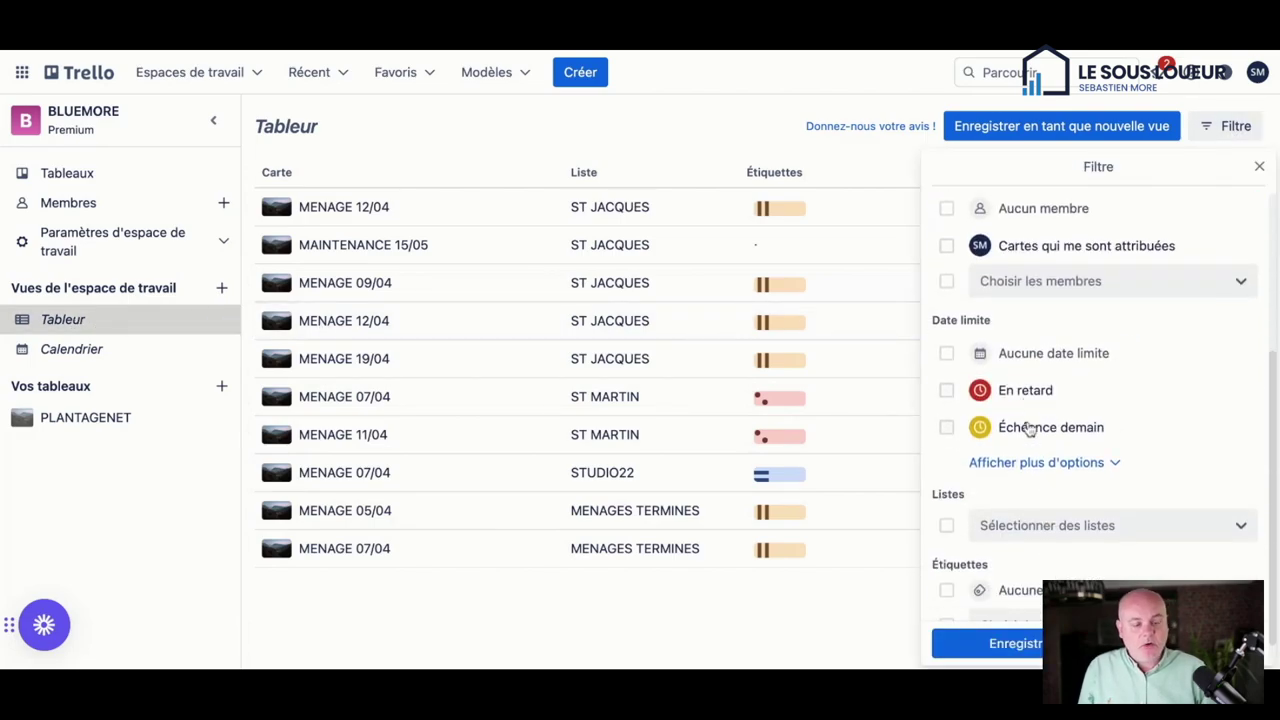
pyautogui.scroll(-1, 1080, 443)
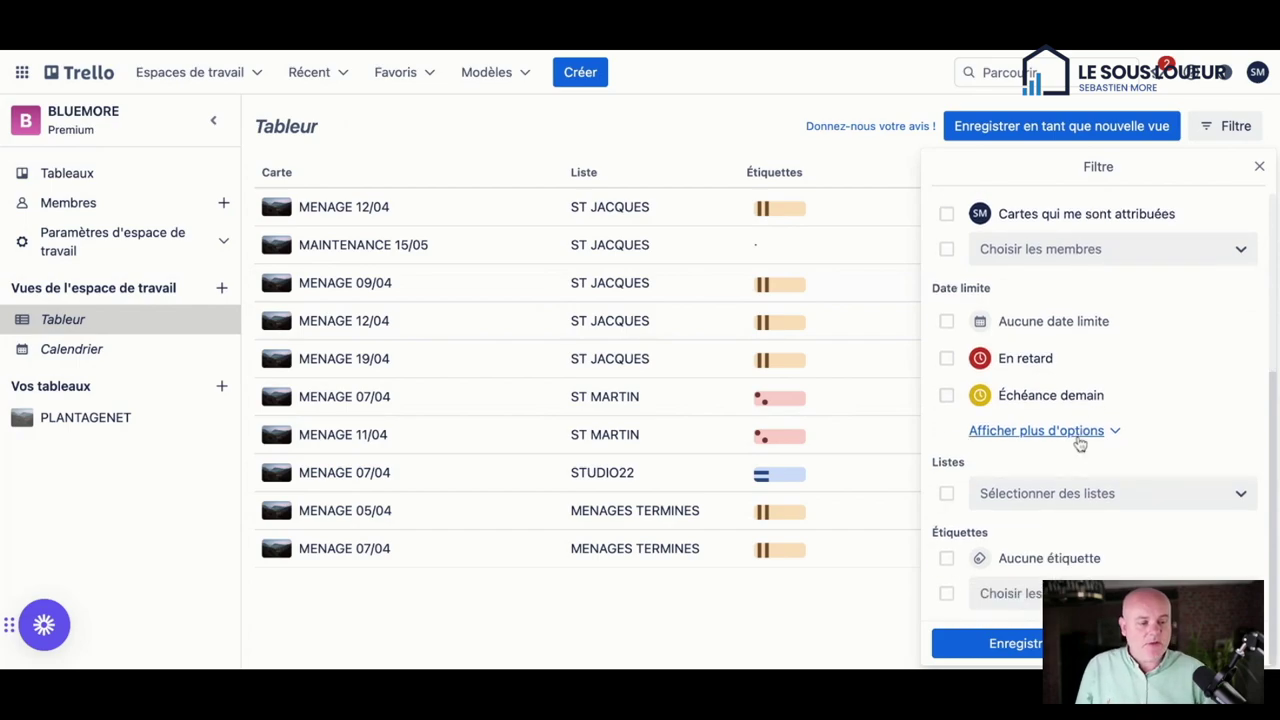
pyautogui.click(888, 166)
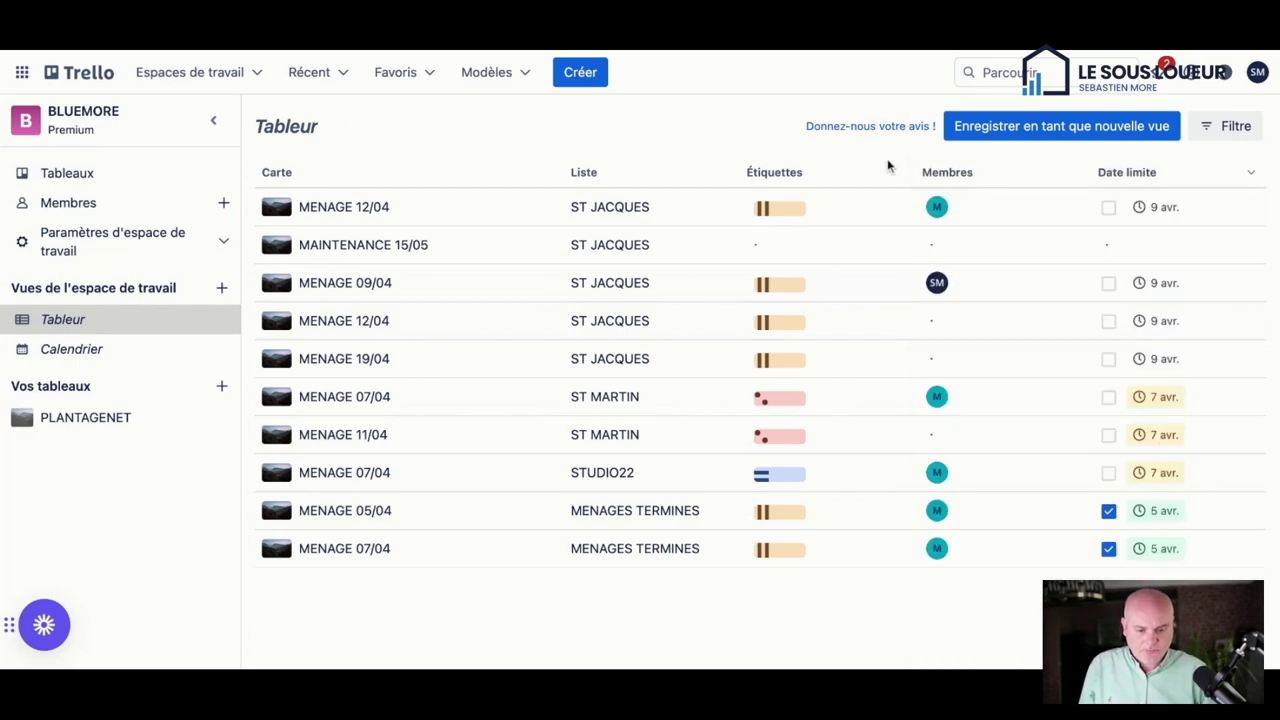
pyautogui.click(85, 420)
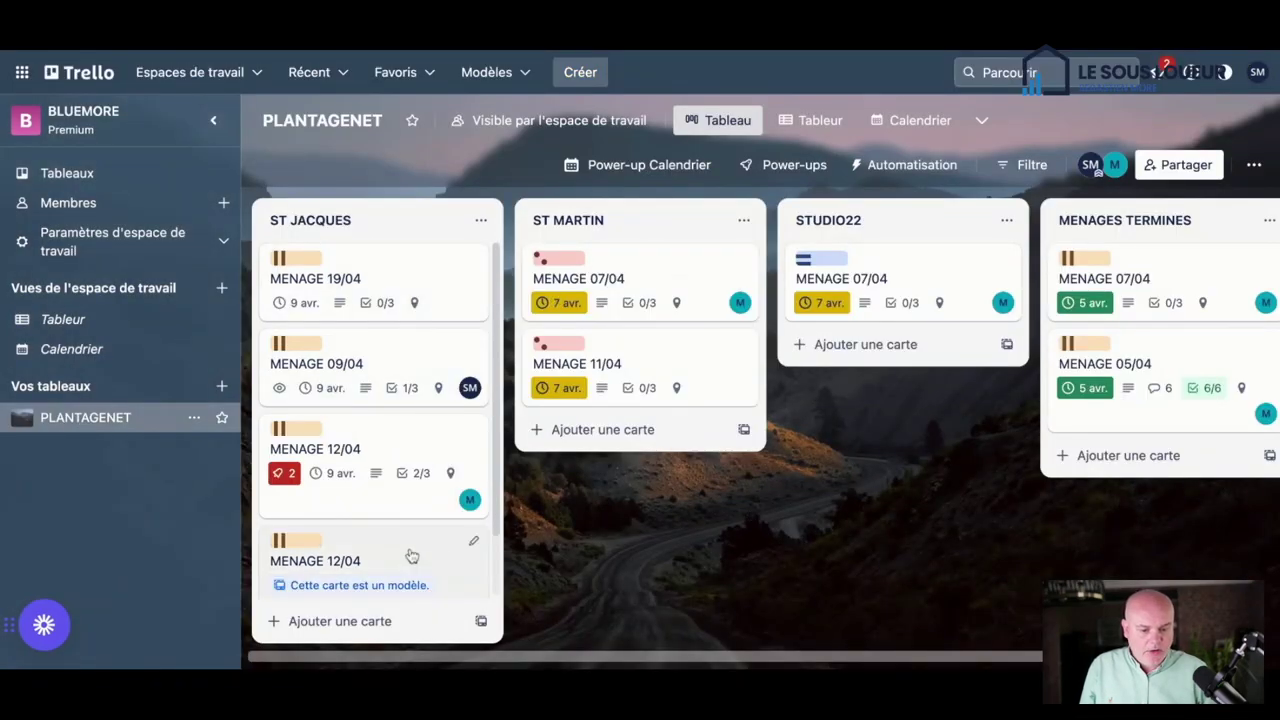
# Step: Add a card titled "MAINTENANCE 15/05" to the end of the ST JACQUES list
pyautogui.scroll(-2, 410, 551)
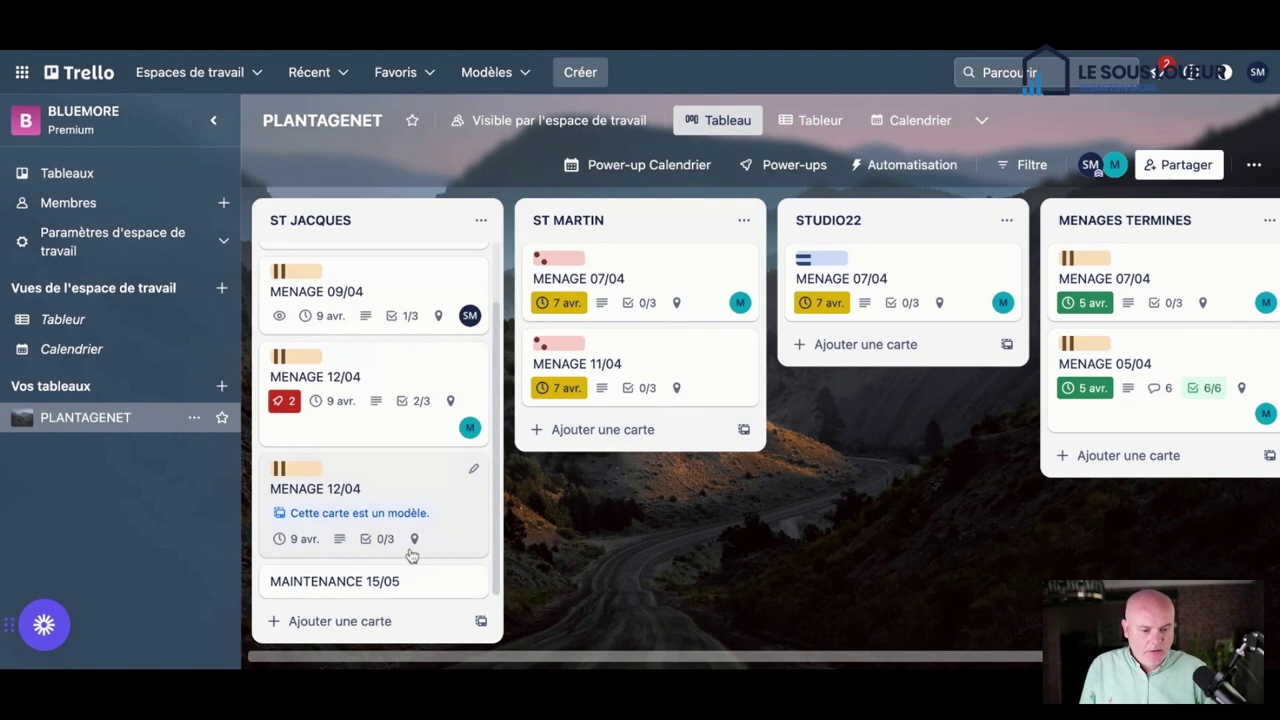
pyautogui.click(372, 622)
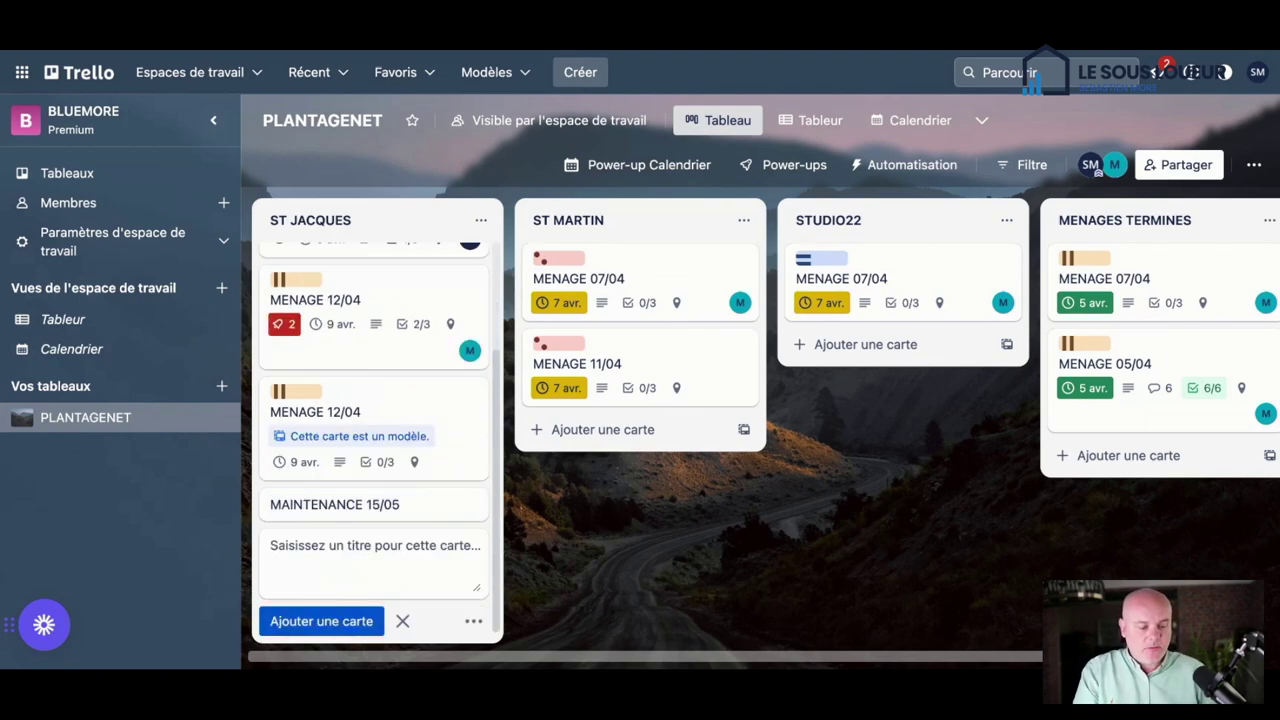
pyautogui.write('MAINTENANCE ')
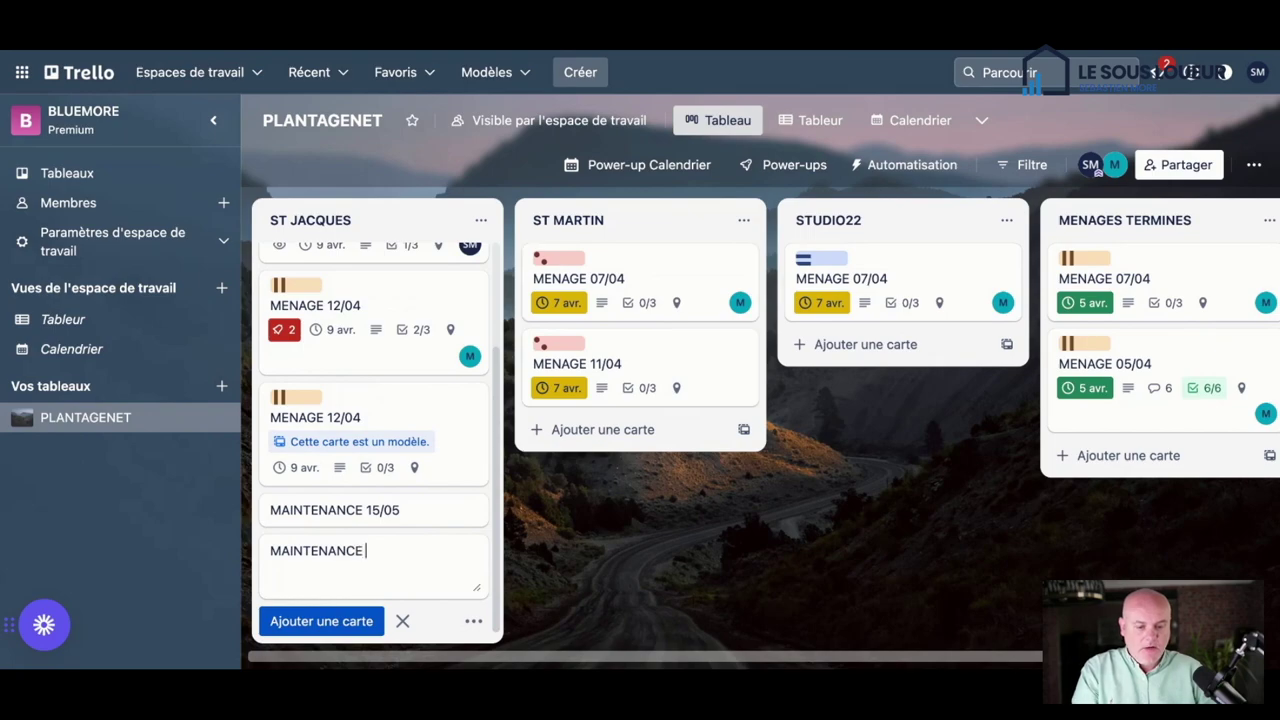
pyautogui.write('15/05')
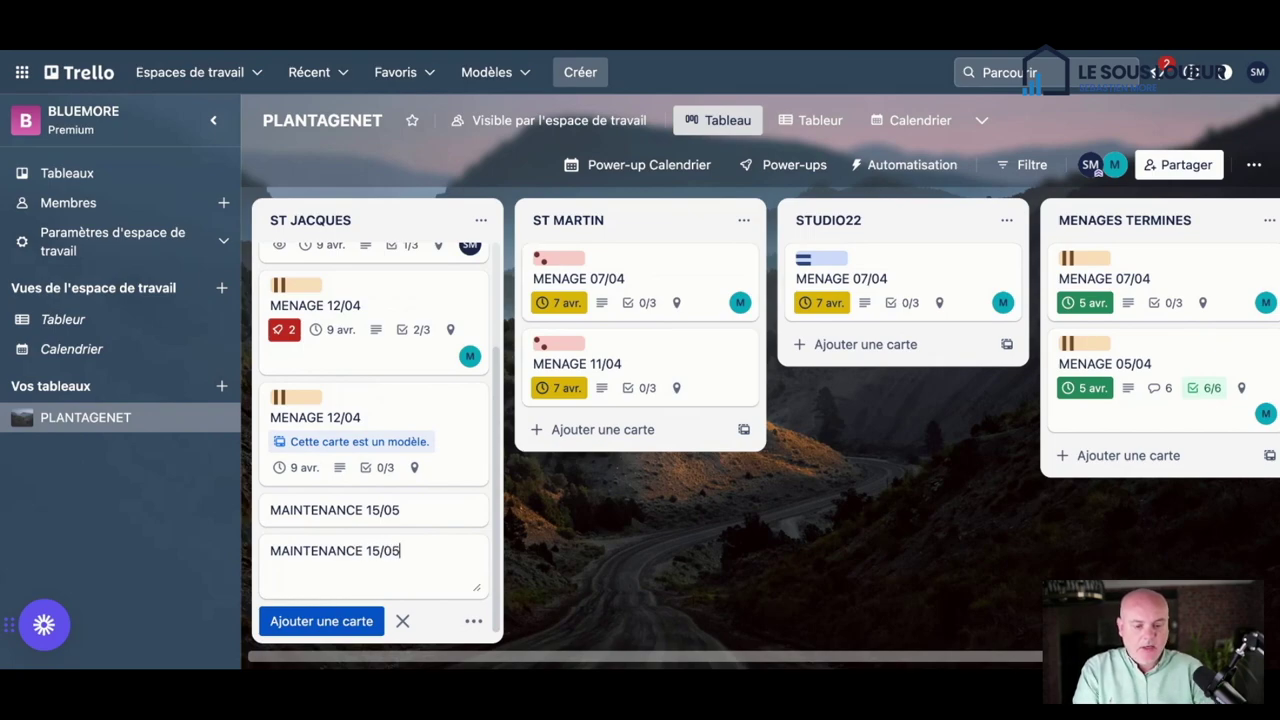
pyautogui.press('Return')
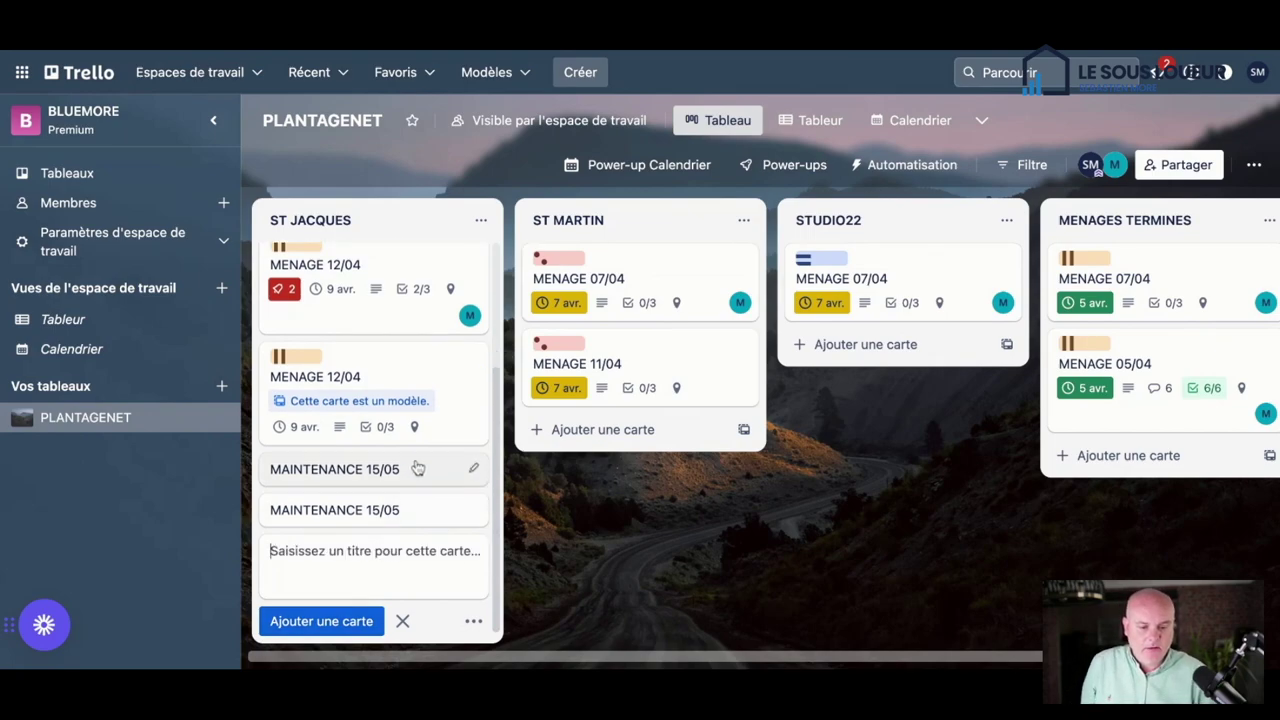
# Step: Open the new MAINTENANCE 15/05 card and write "Réparer la machine à laver" as its description
pyautogui.click(429, 510)
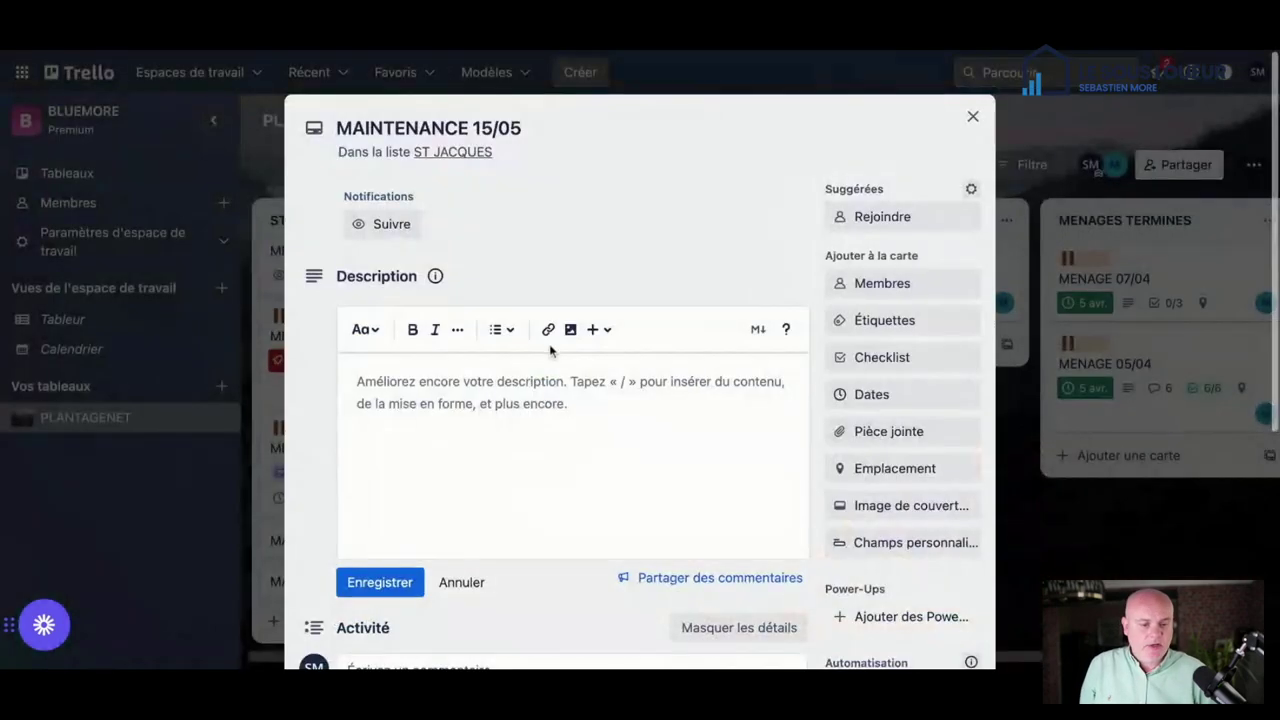
pyautogui.click(542, 397)
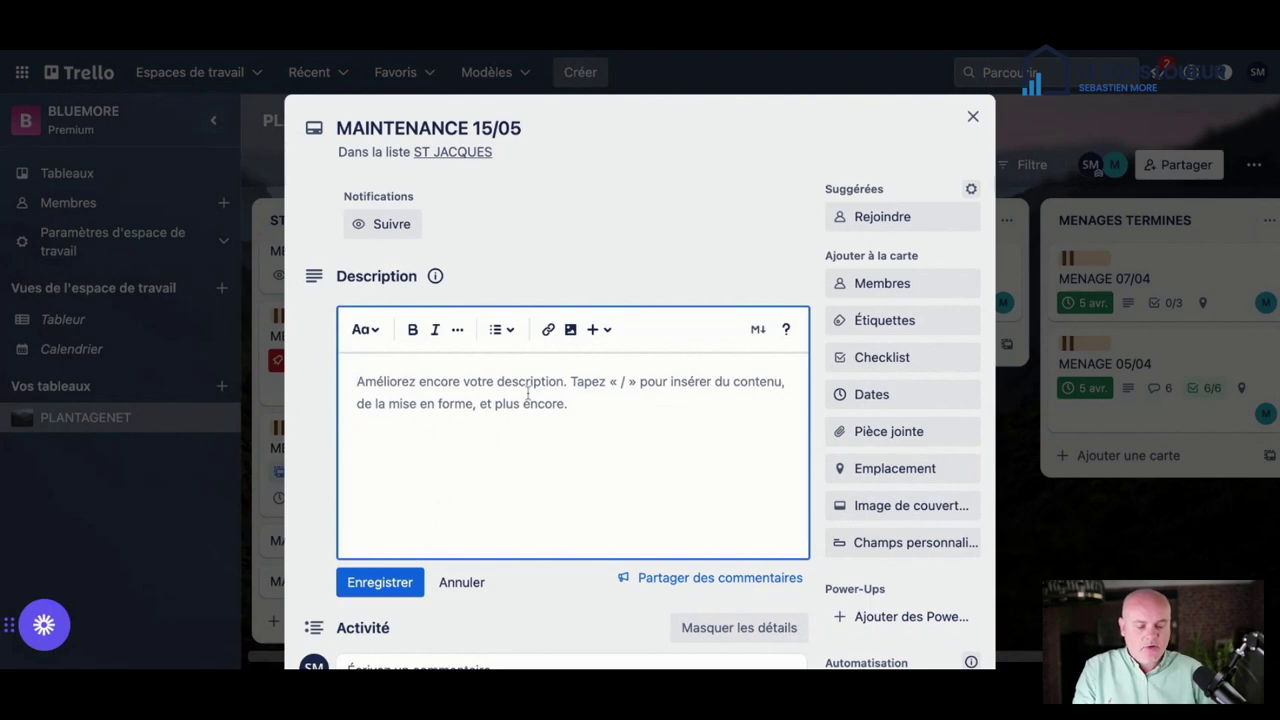
pyautogui.write('Ré^pare')
pyautogui.press('BackSpace')
pyautogui.press('BackSpace')
pyautogui.press('BackSpace')
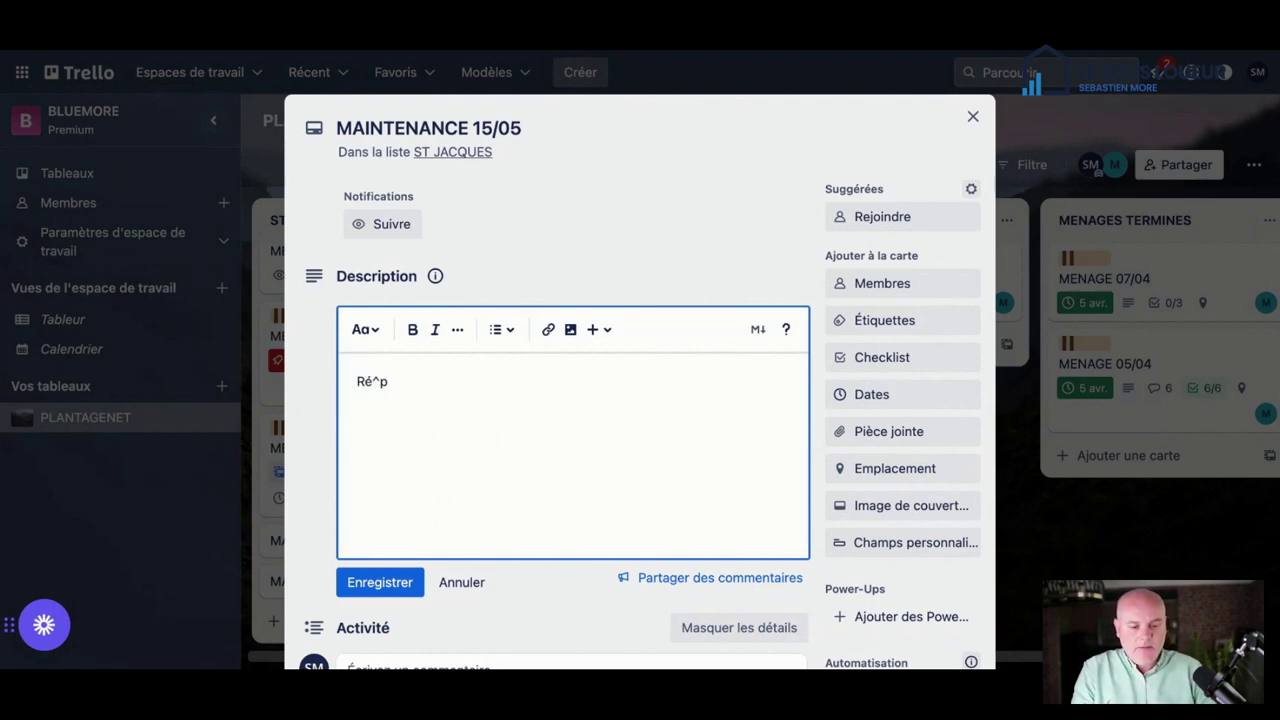
pyautogui.press('BackSpace')
pyautogui.press('BackSpace')
pyautogui.write('parer la ')
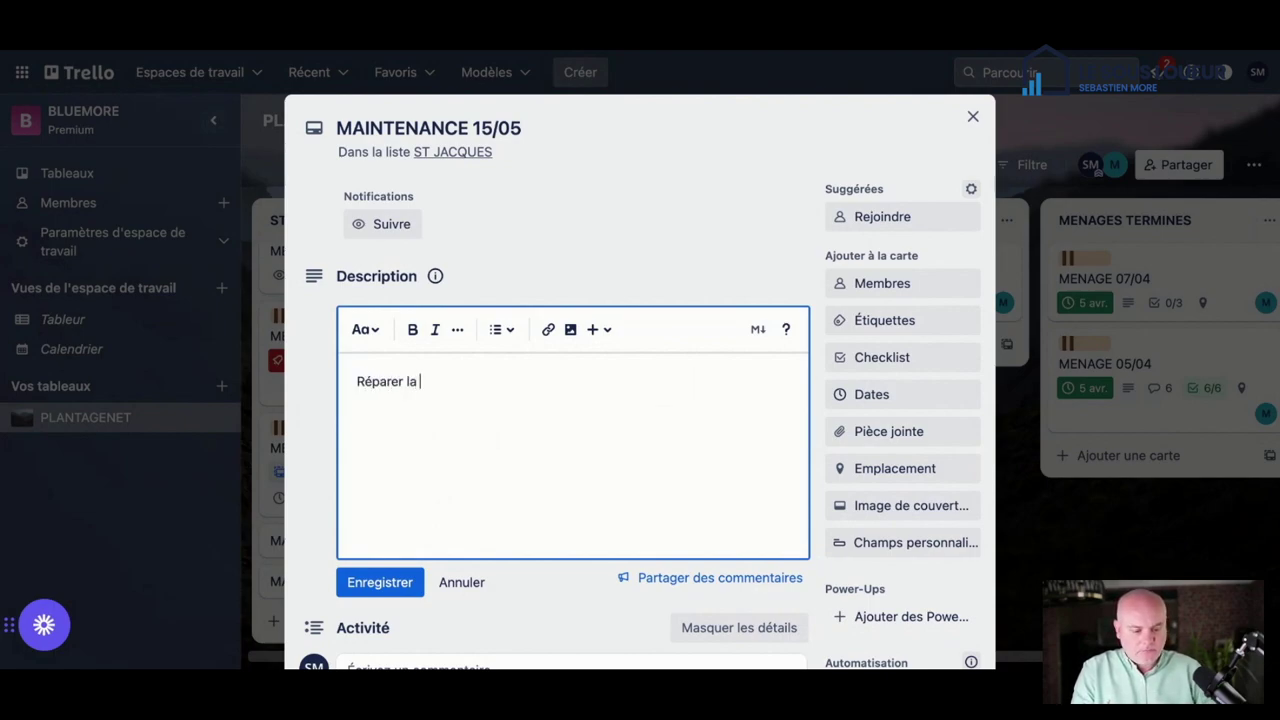
pyautogui.write('machine à laver')
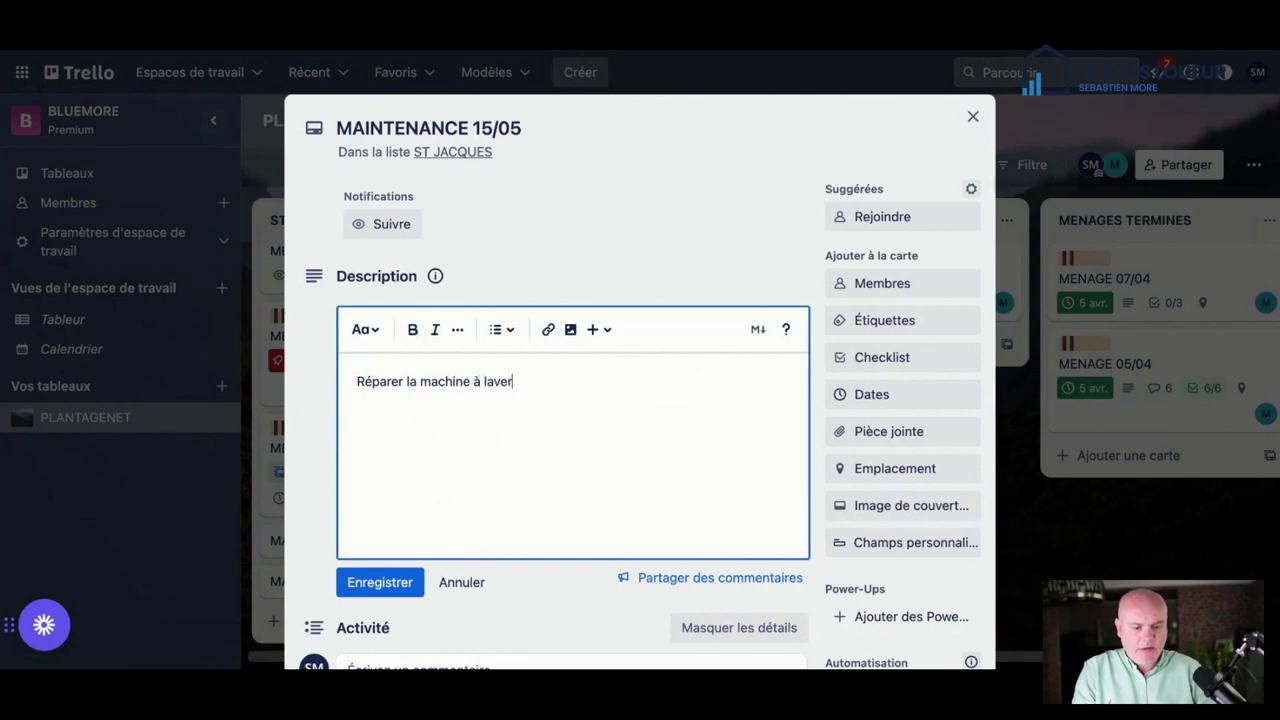
# Step: Set the maintenance card's due date to 15/05/2023, save the date and close the card
pyautogui.click(906, 396)
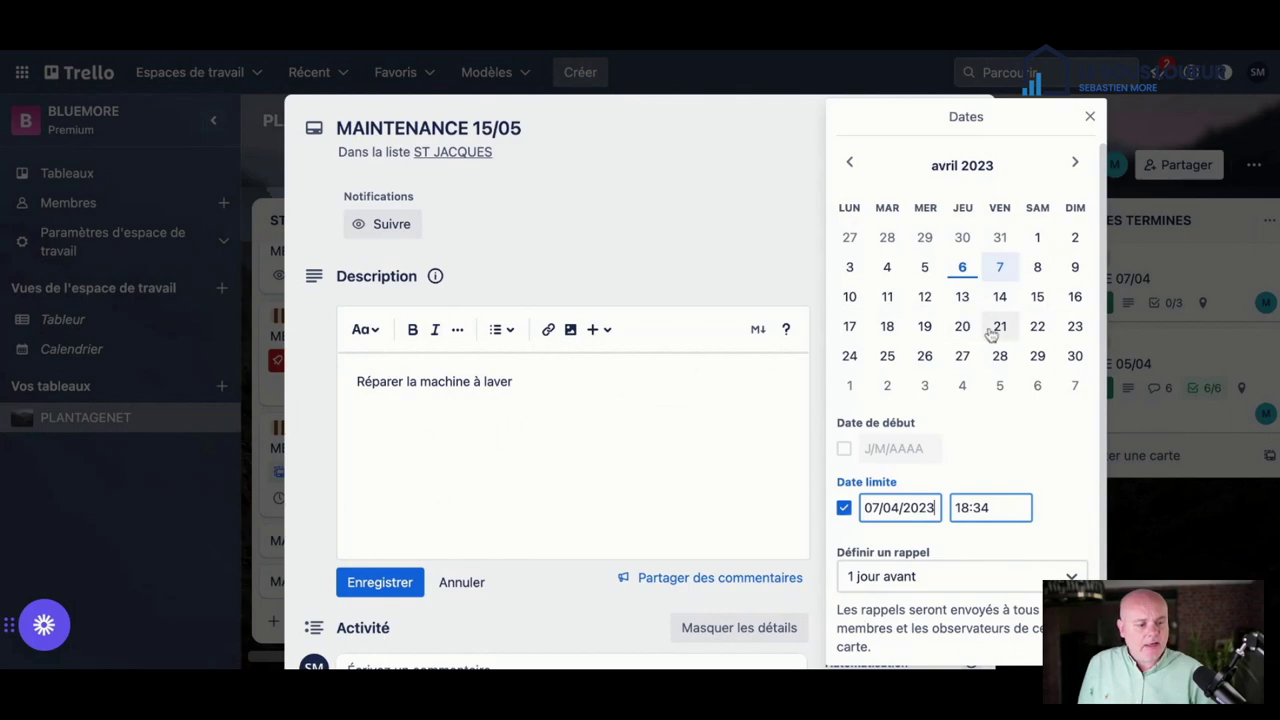
pyautogui.click(1075, 165)
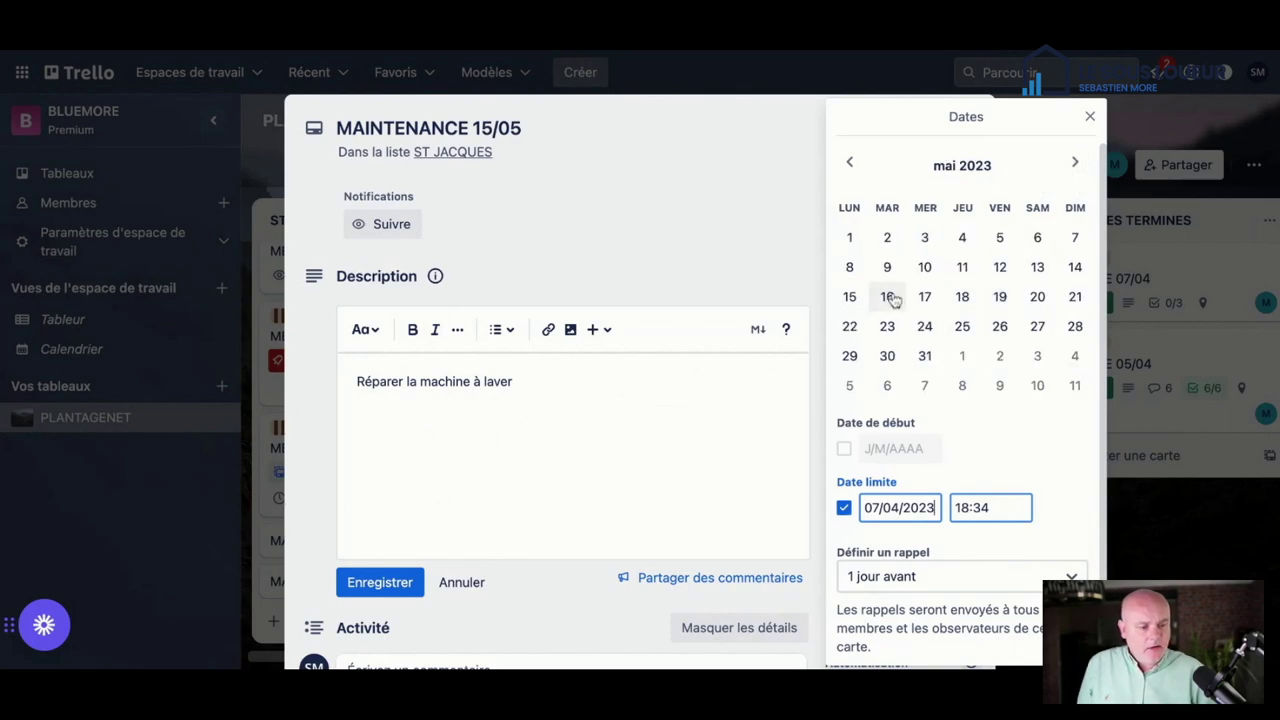
pyautogui.click(849, 296)
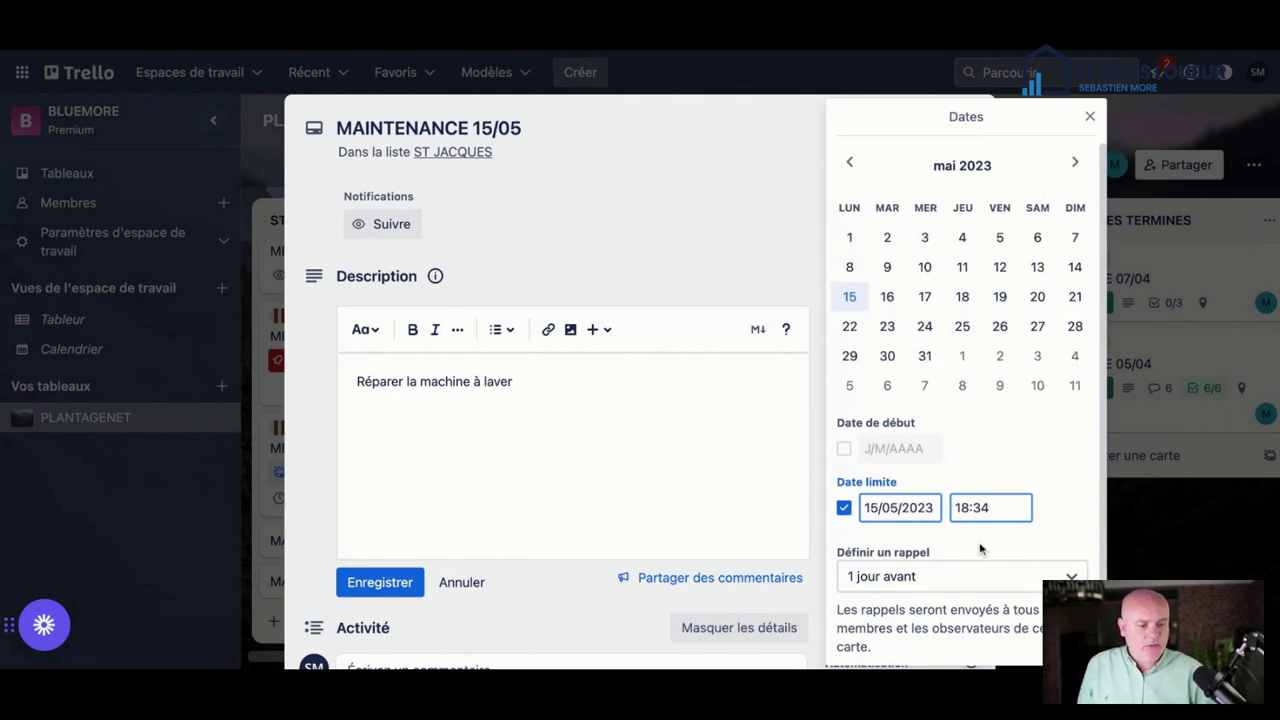
pyautogui.scroll(-2, 980, 548)
pyautogui.click(955, 596)
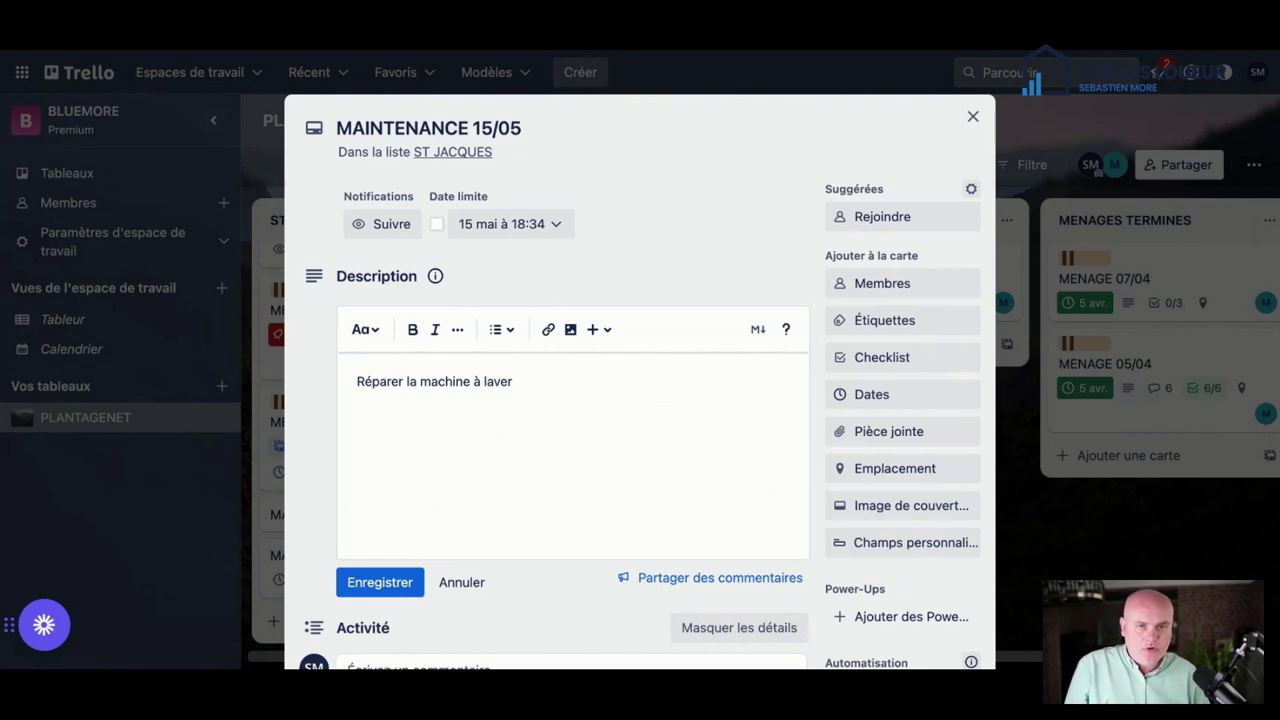
pyautogui.scroll(-3, 383, 372)
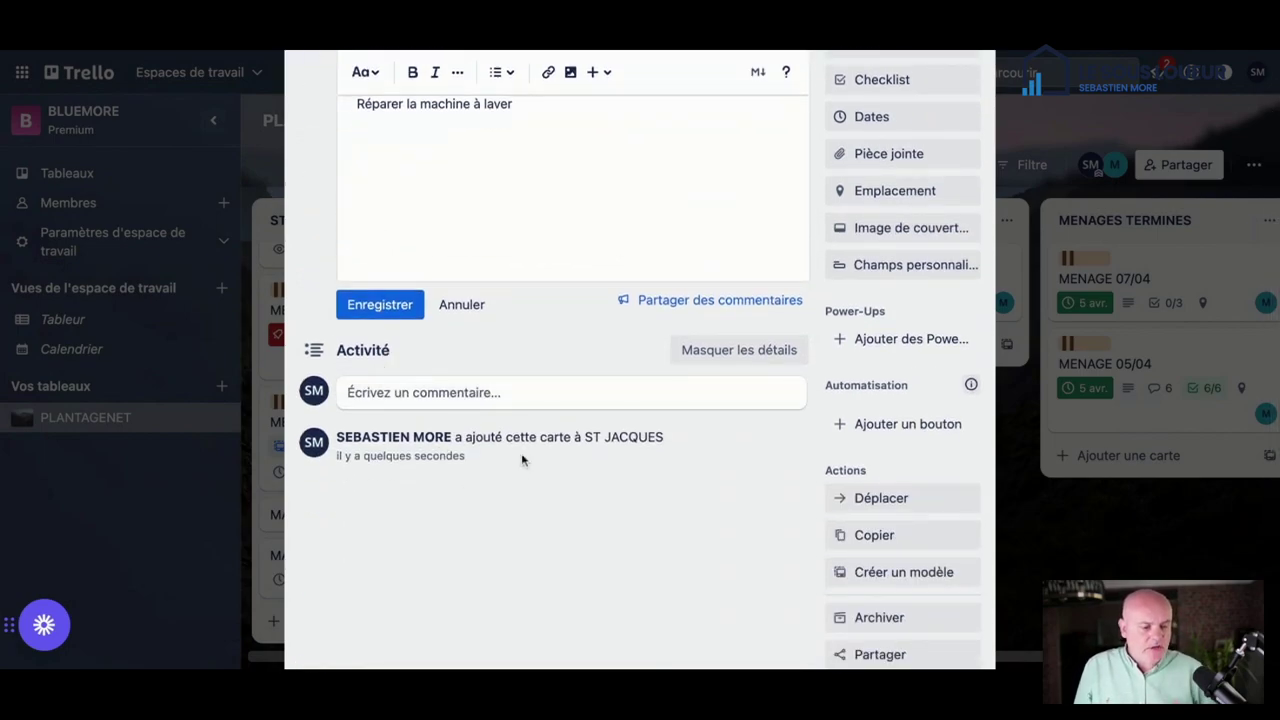
pyautogui.scroll(4, 720, 365)
pyautogui.click(969, 98)
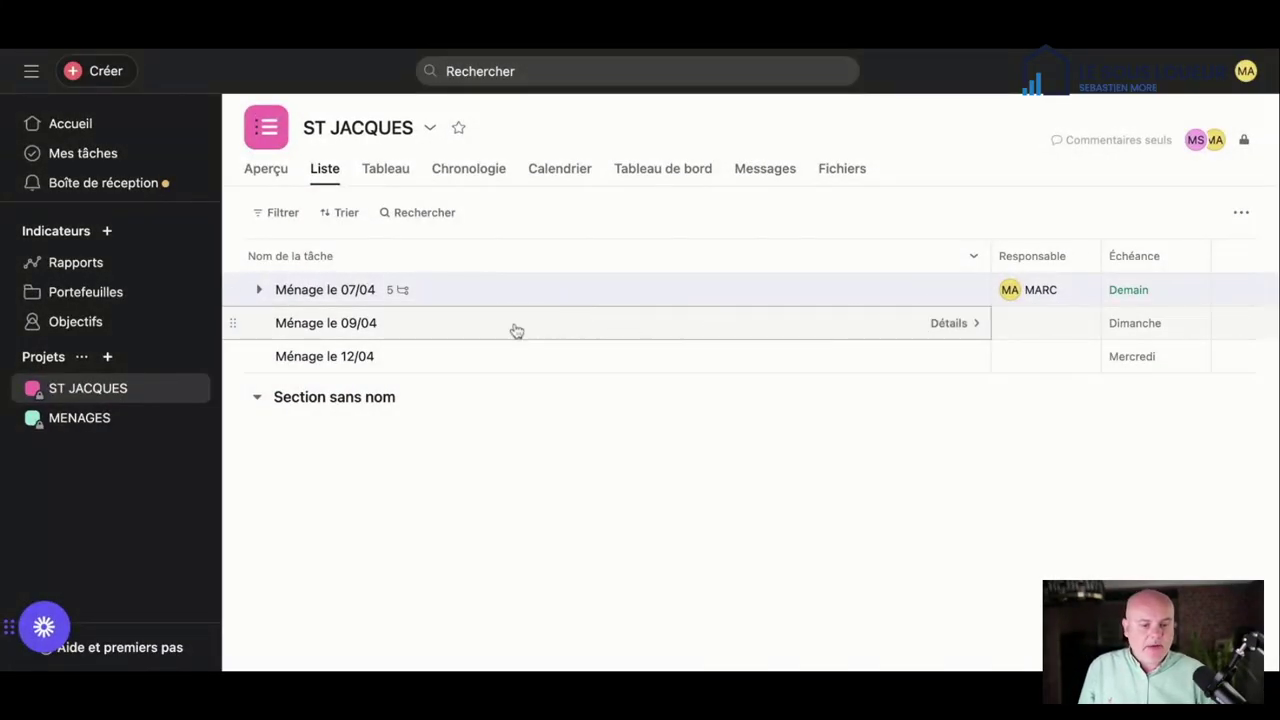
# Step: In Asana, examine the description, subtasks, activity and comment area of the Ménage le 07/04 task in ST JACQUES, and close its details
pyautogui.click(574, 289)
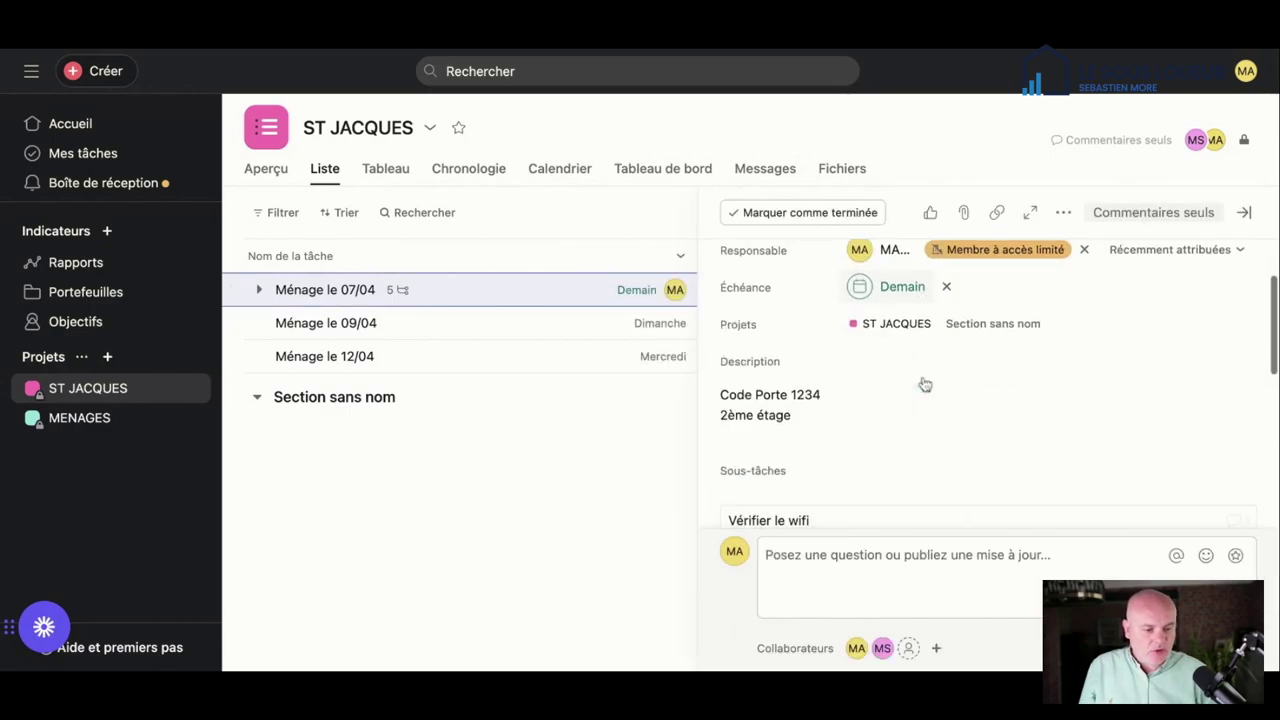
pyautogui.scroll(-4, 925, 385)
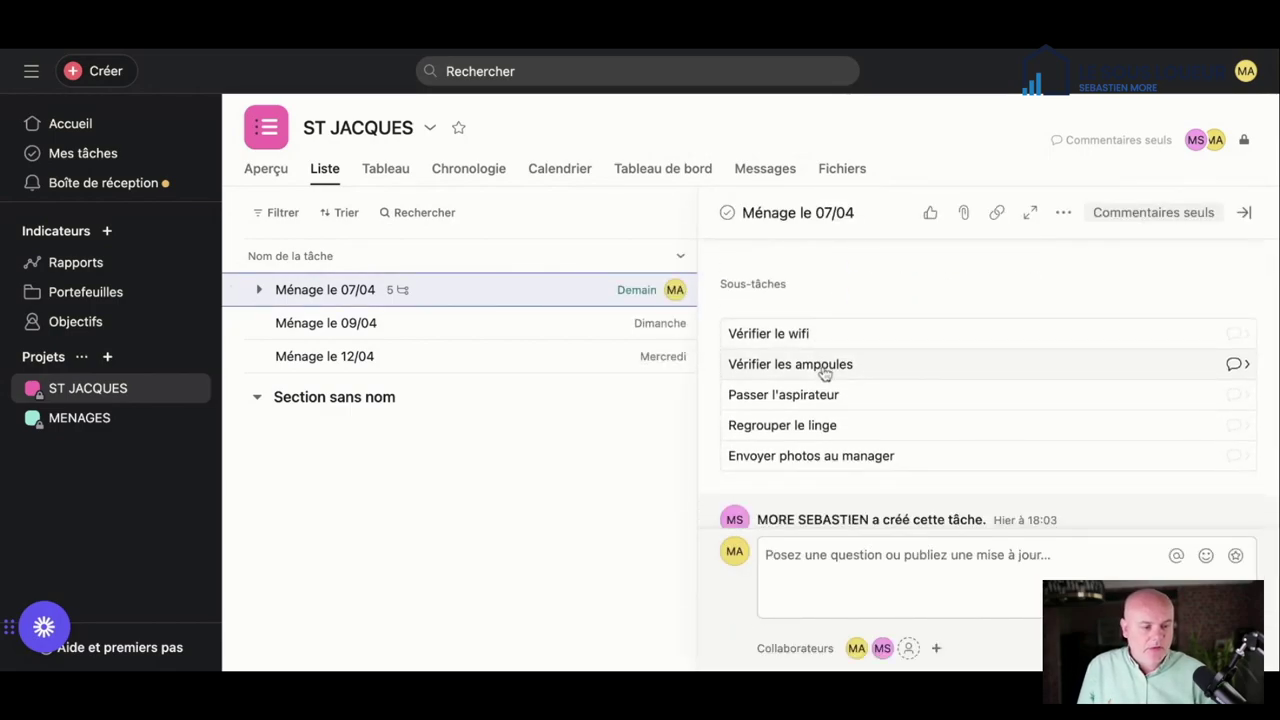
pyautogui.scroll(-2, 824, 372)
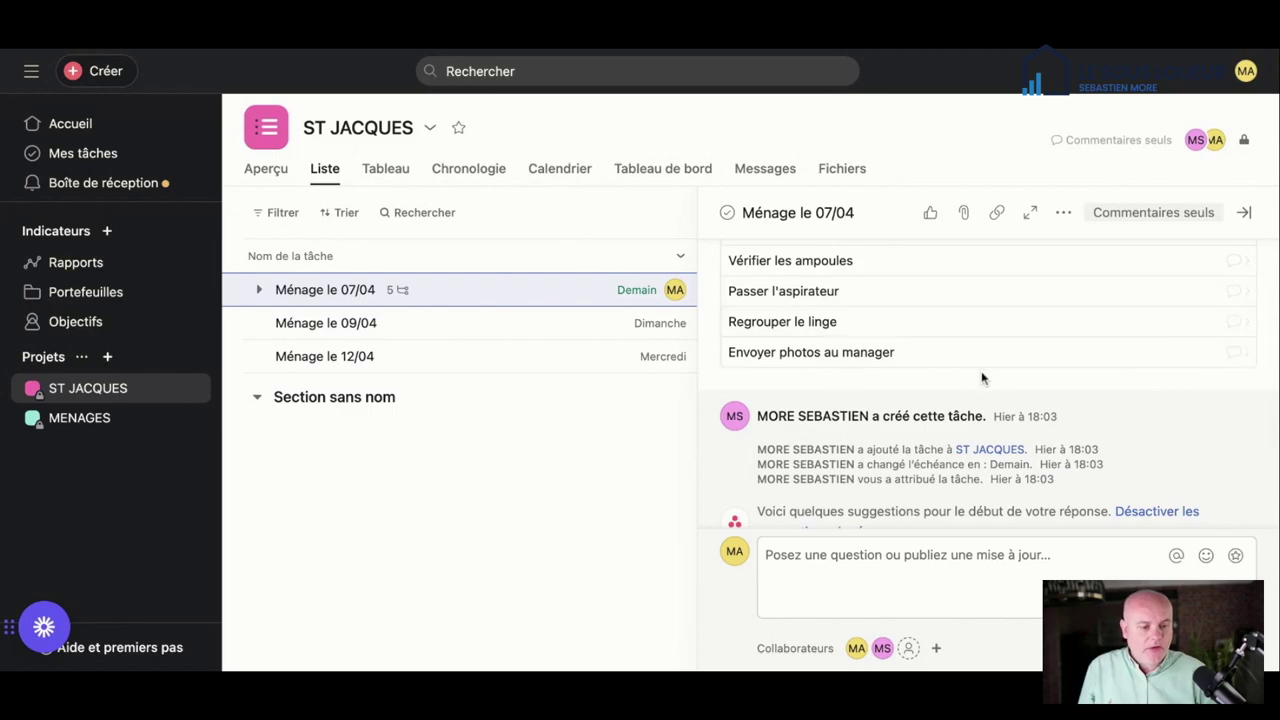
pyautogui.scroll(-3, 980, 375)
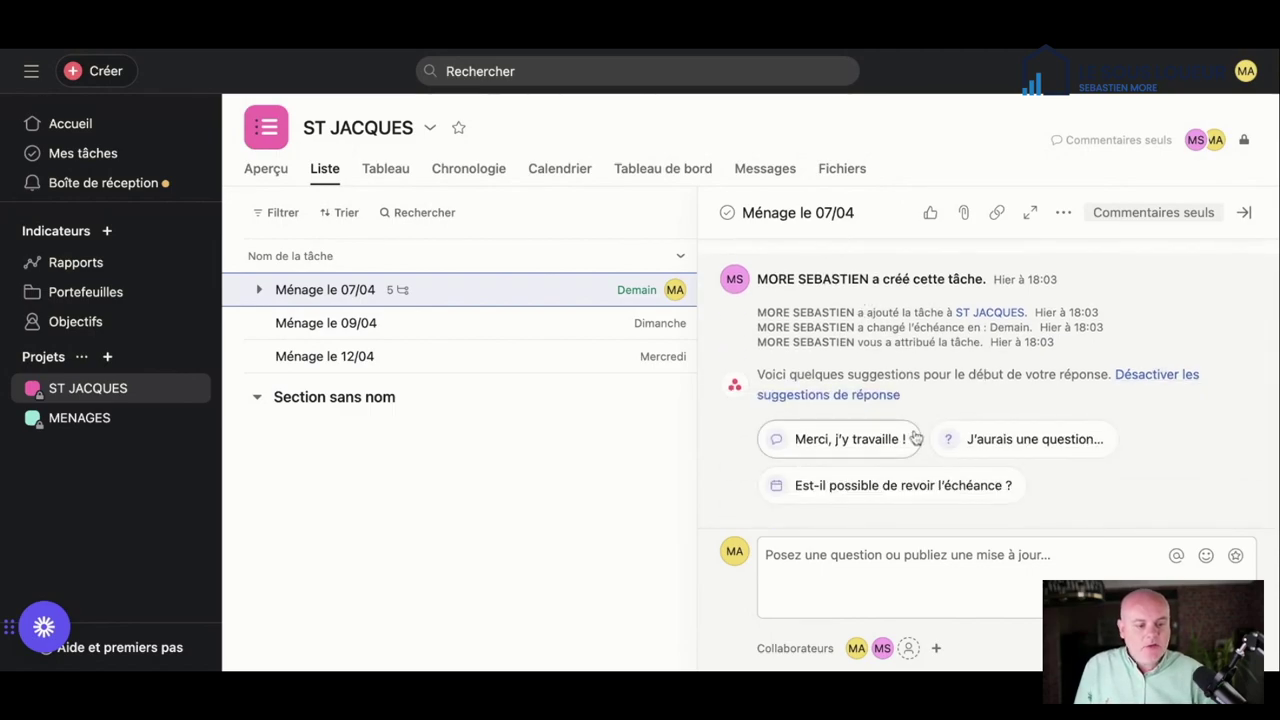
pyautogui.click(934, 554)
pyautogui.click(577, 507)
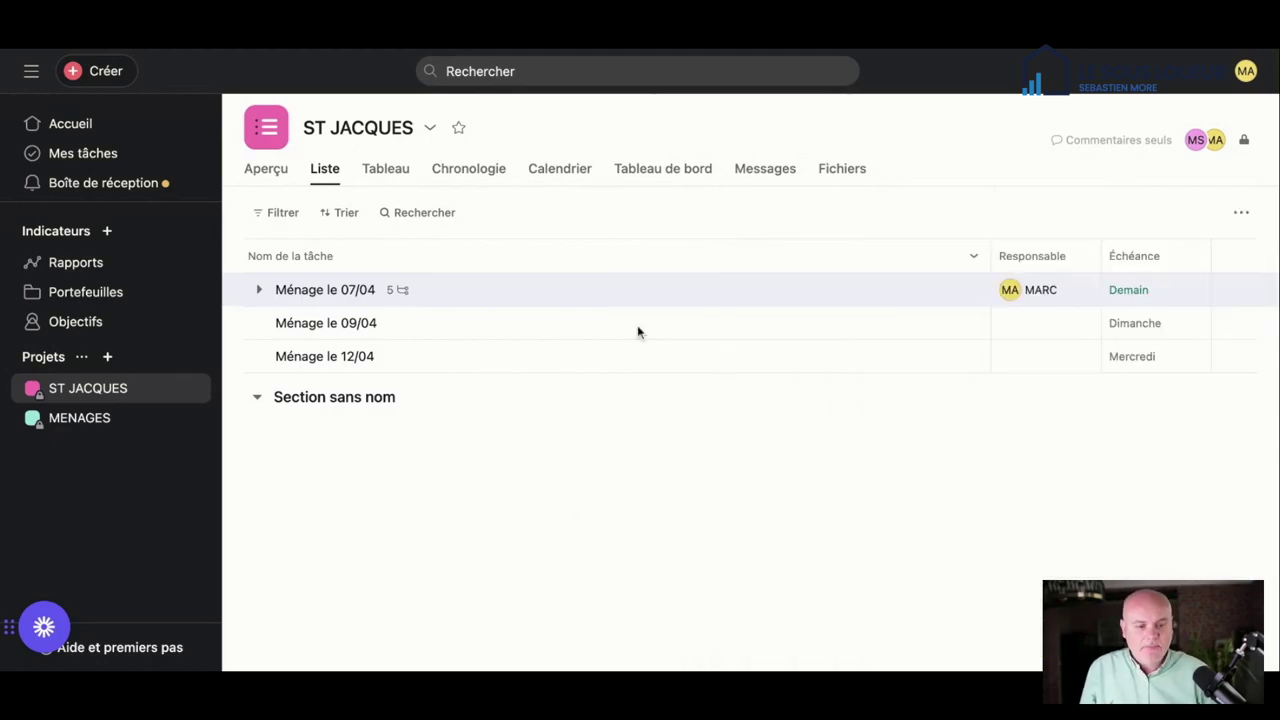
# Step: Display the ST JACQUES project in the Calendar view and in its overview
pyautogui.click(566, 170)
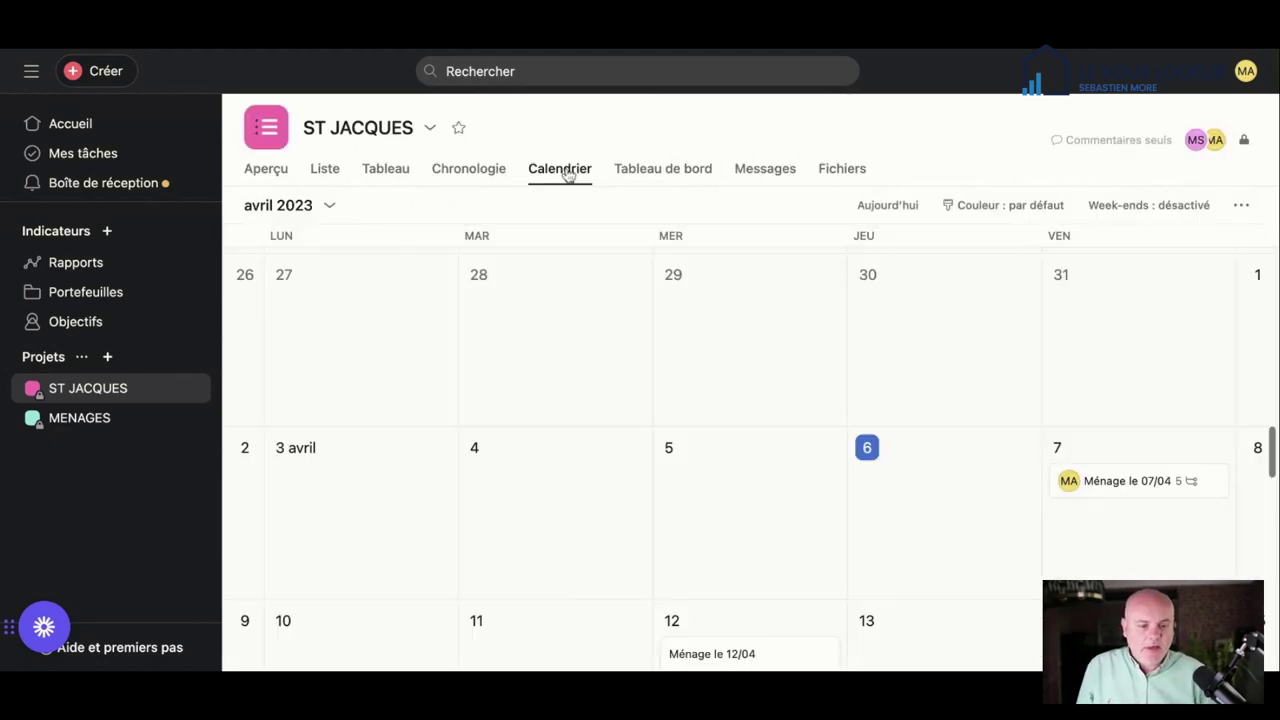
pyautogui.click(270, 170)
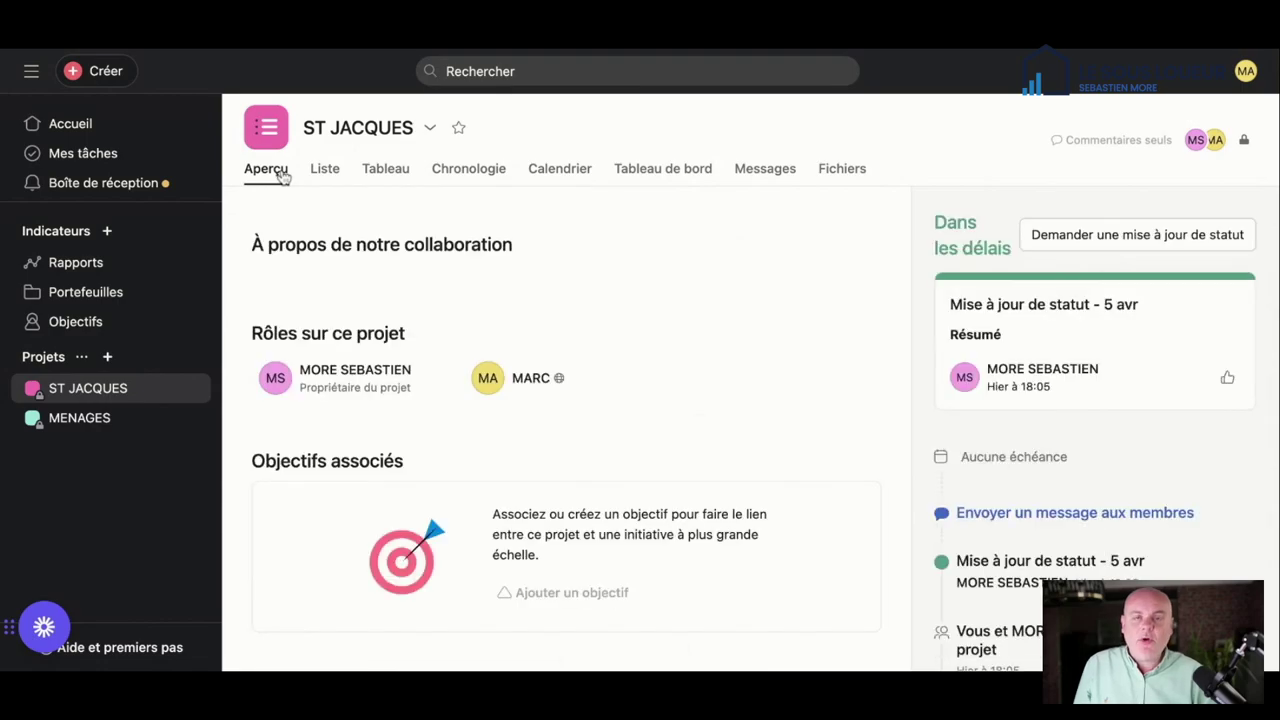